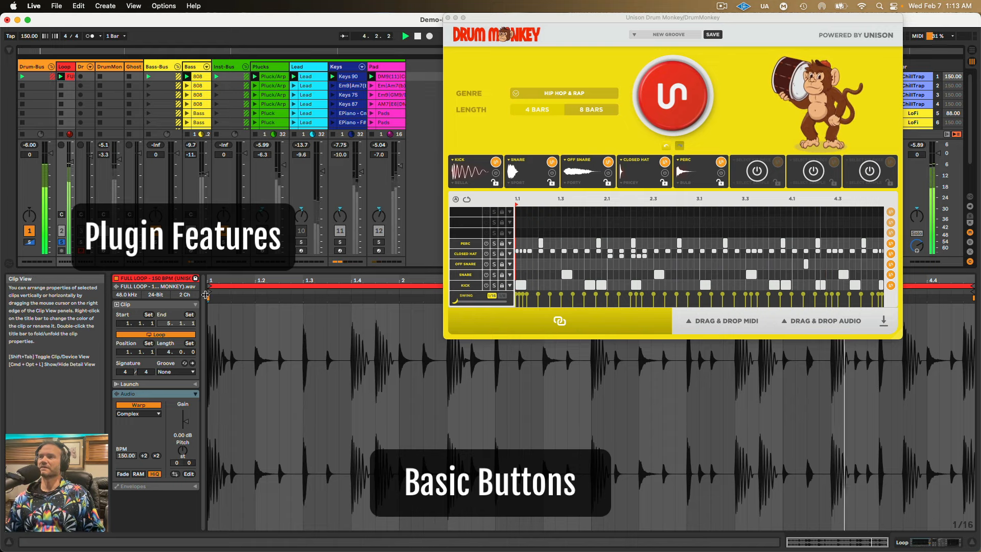
# Stop playback and deactivate the Loop track.
pyautogui.press('space')
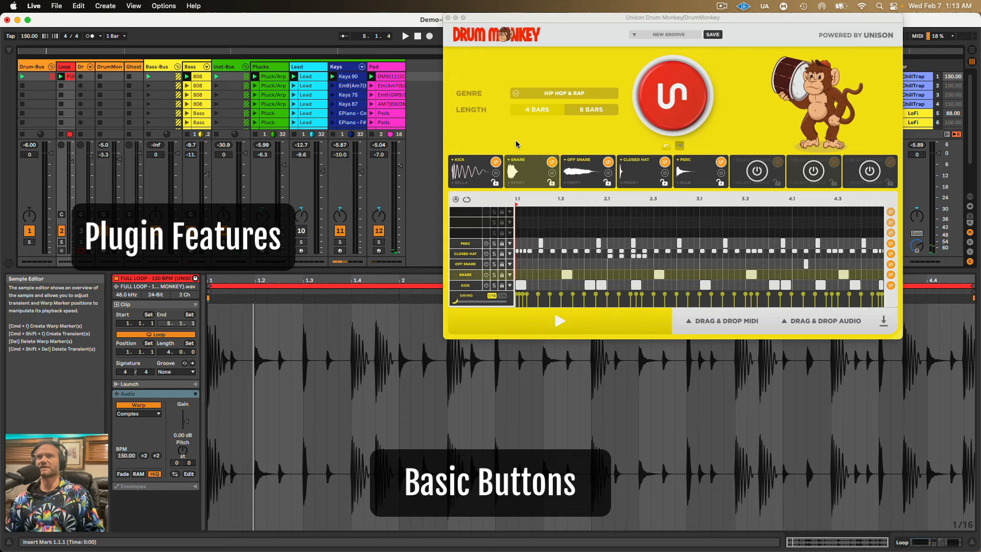
pyautogui.moveTo(509, 21); pyautogui.dragTo(478, 44)
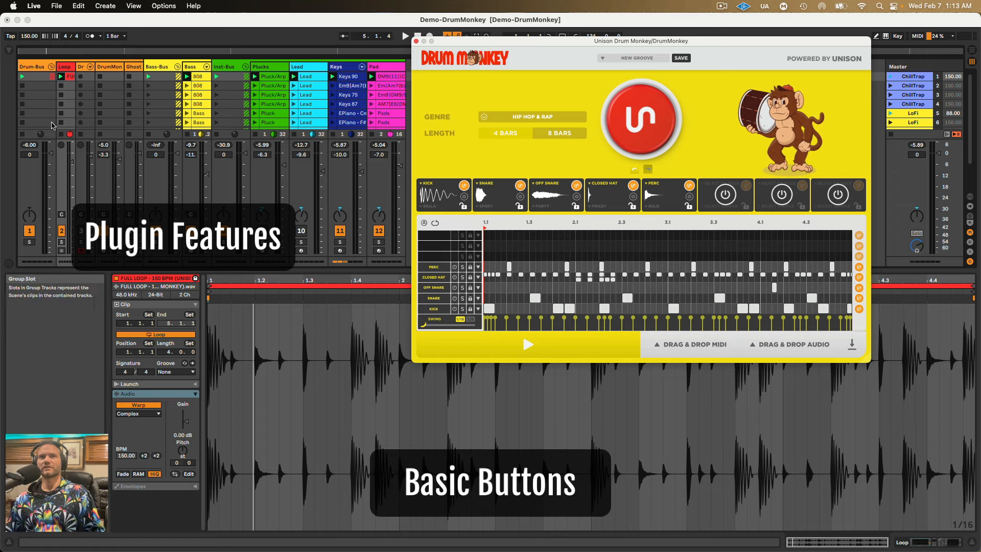
pyautogui.click(63, 228)
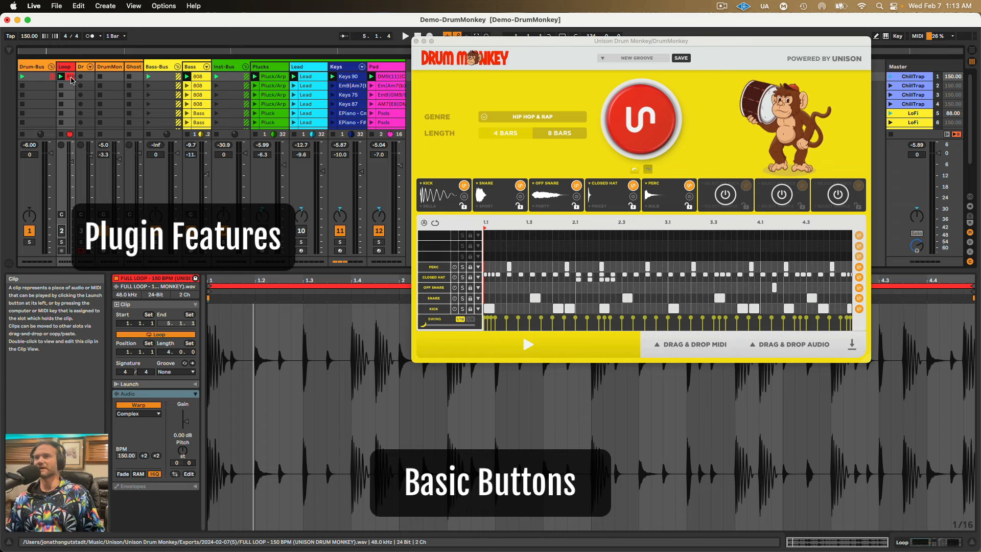
# Move the Drum Monkey window lower over the session grid and hide the clip detail view.
pyautogui.moveTo(455, 45); pyautogui.dragTo(465, 102)
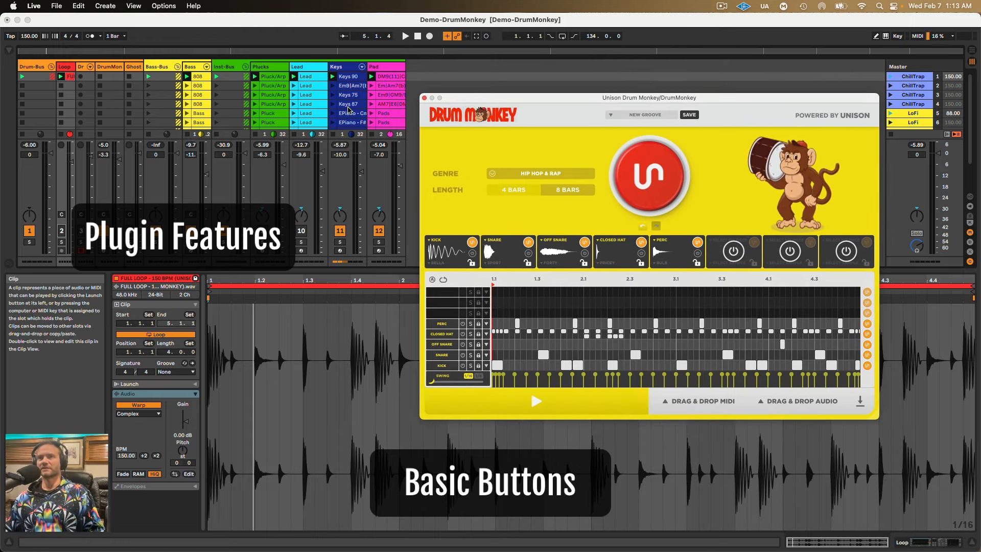
pyautogui.click(974, 546)
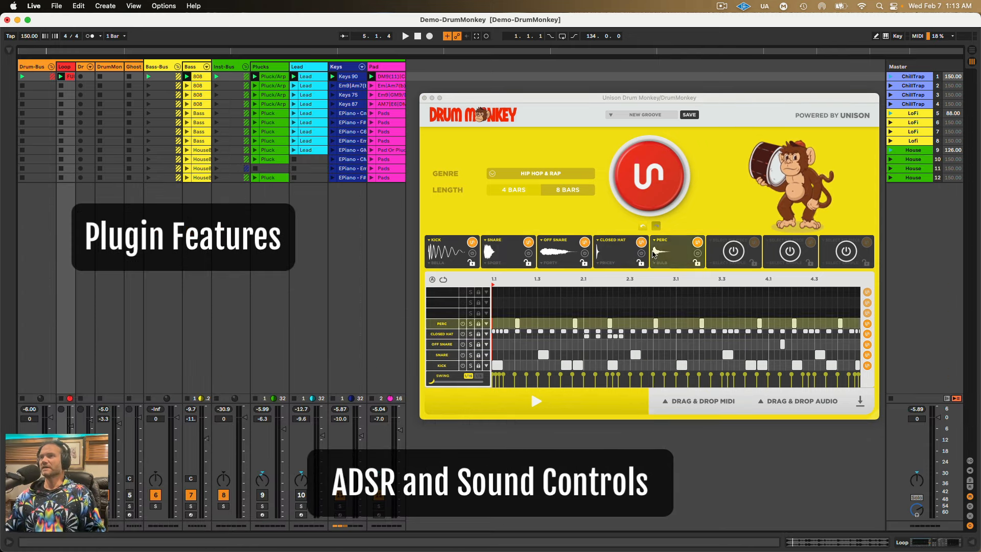
# View the envelope and sound controls of the kick and snare samples, ending on the kick.
pyautogui.click(445, 248)
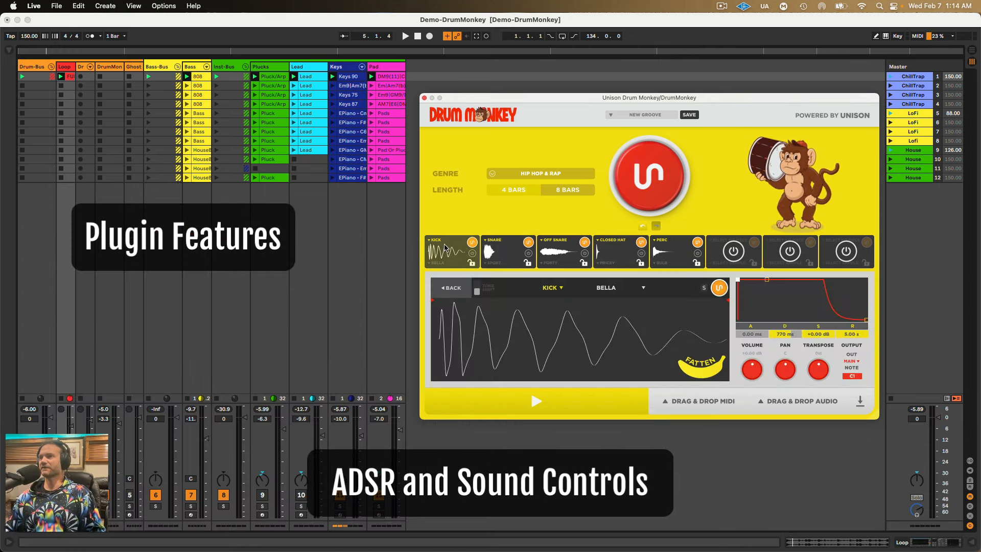
pyautogui.click(499, 248)
pyautogui.click(441, 251)
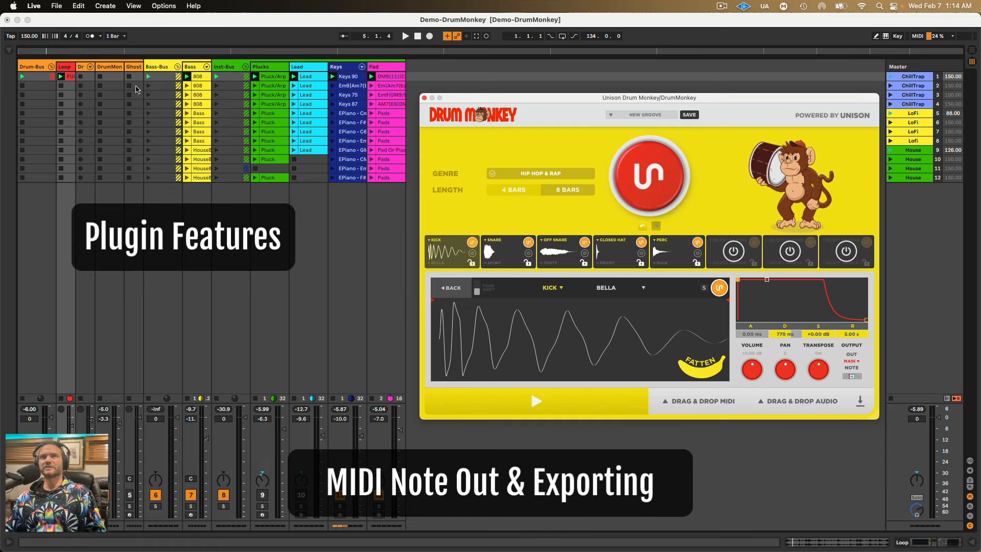
# Show the Drumz track's drum rack and check the output notes of the kick, snare, off snare, closed hat and perc.
pyautogui.doubleClick(84, 71)
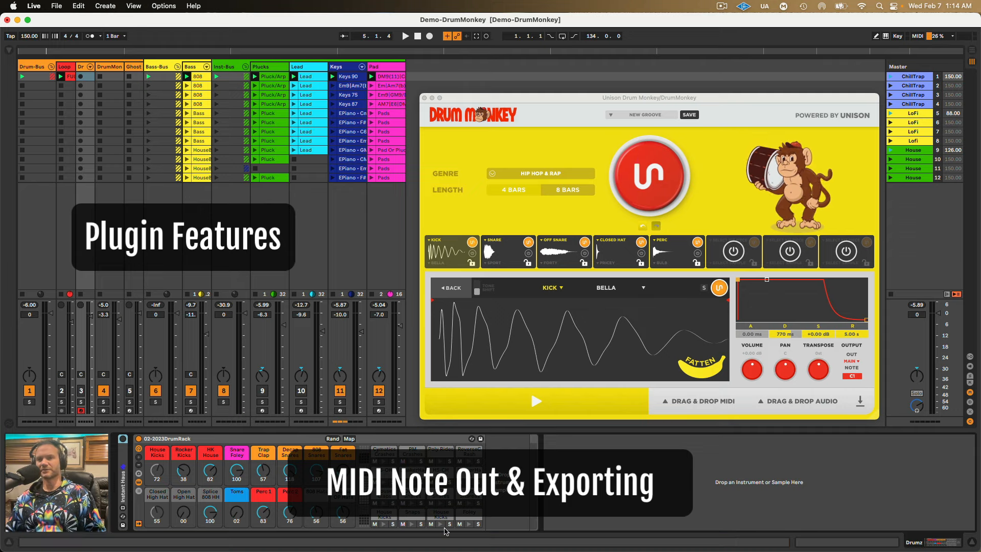
pyautogui.click(837, 382)
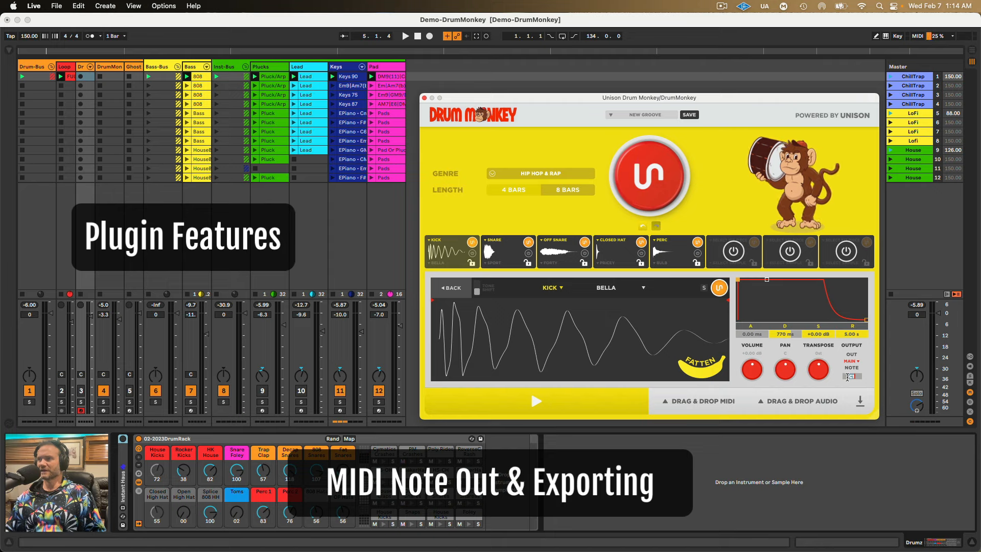
pyautogui.click(503, 256)
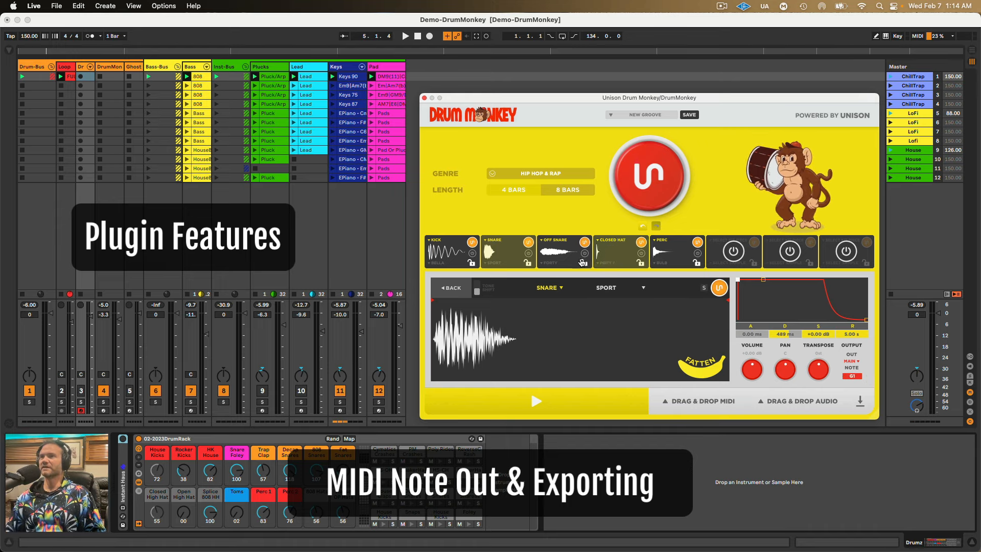
pyautogui.click(561, 251)
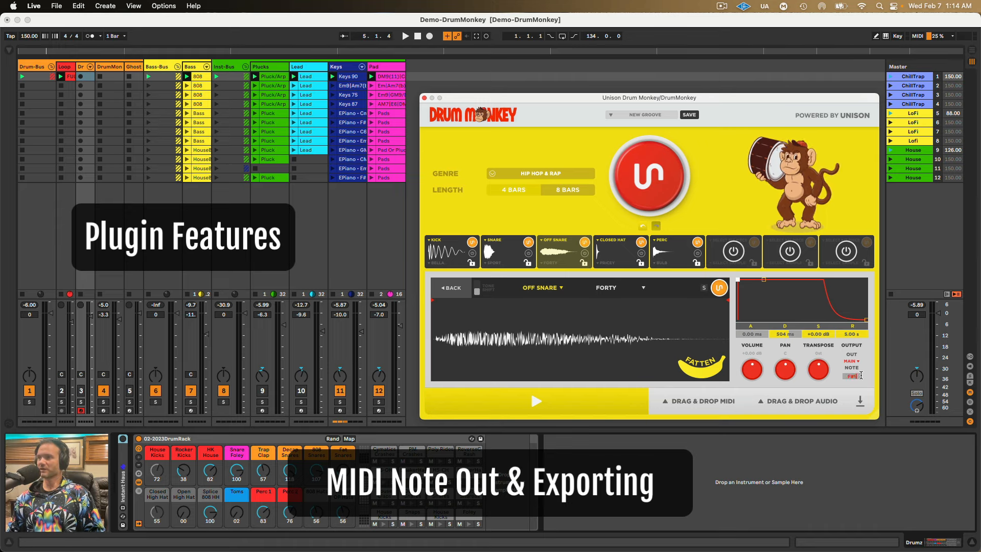
pyautogui.click(618, 250)
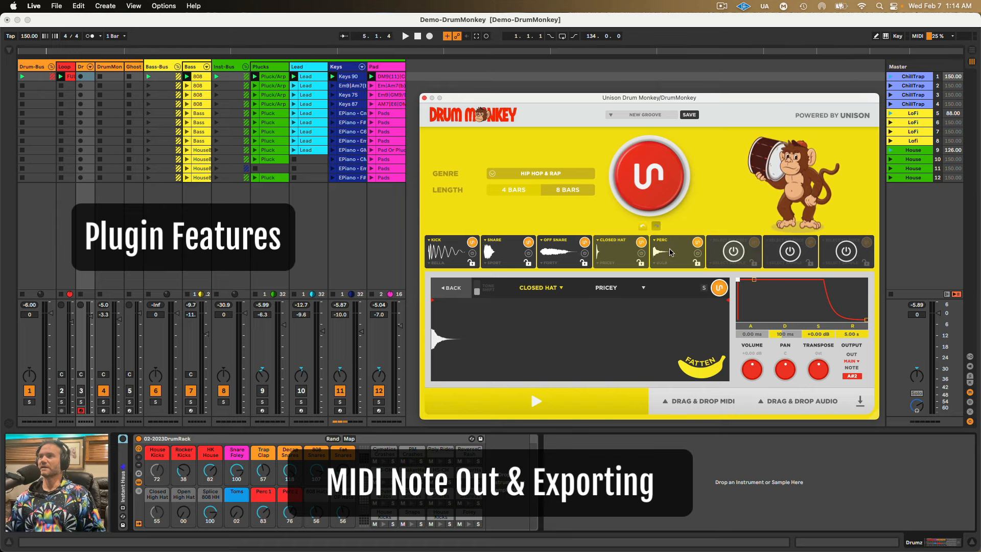
pyautogui.click(675, 251)
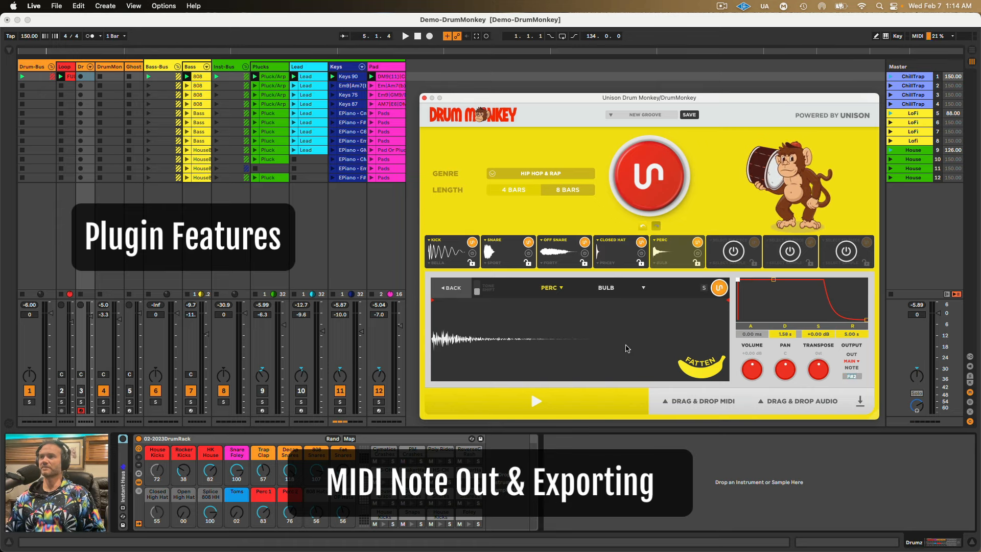
# Return to the pattern grid and place the full loop's MIDI as a clip in the Drumz track's second slot.
pyautogui.click(594, 220)
pyautogui.click(715, 401)
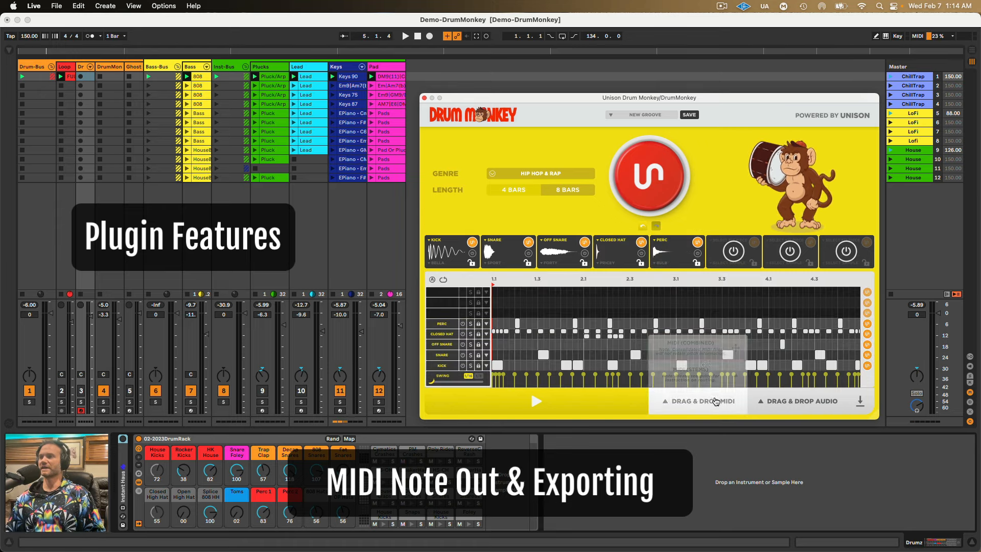
pyautogui.moveTo(699, 352); pyautogui.dragTo(89, 88)
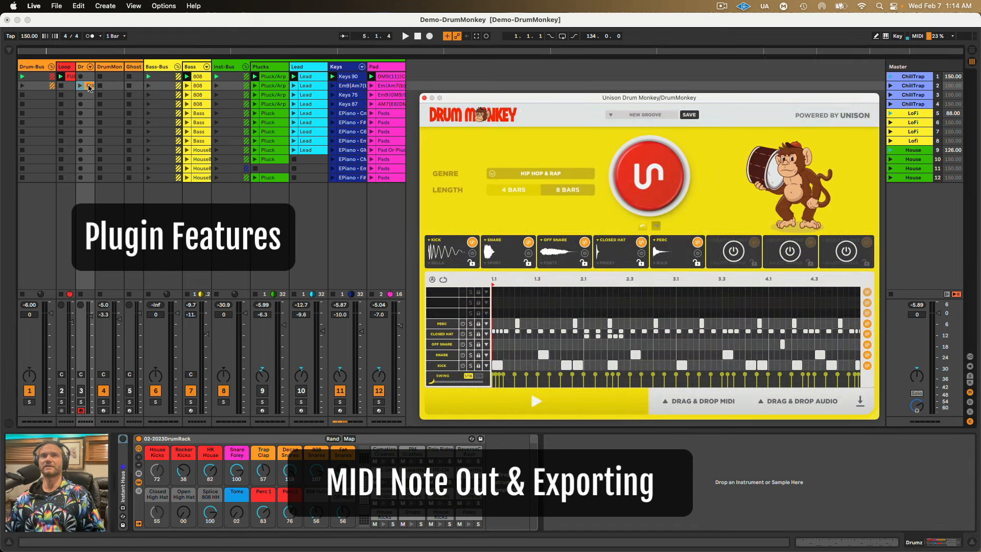
# Launch the full-loop MIDI clip with the Drumz track soloed and open the clip's notes.
pyautogui.click(81, 401)
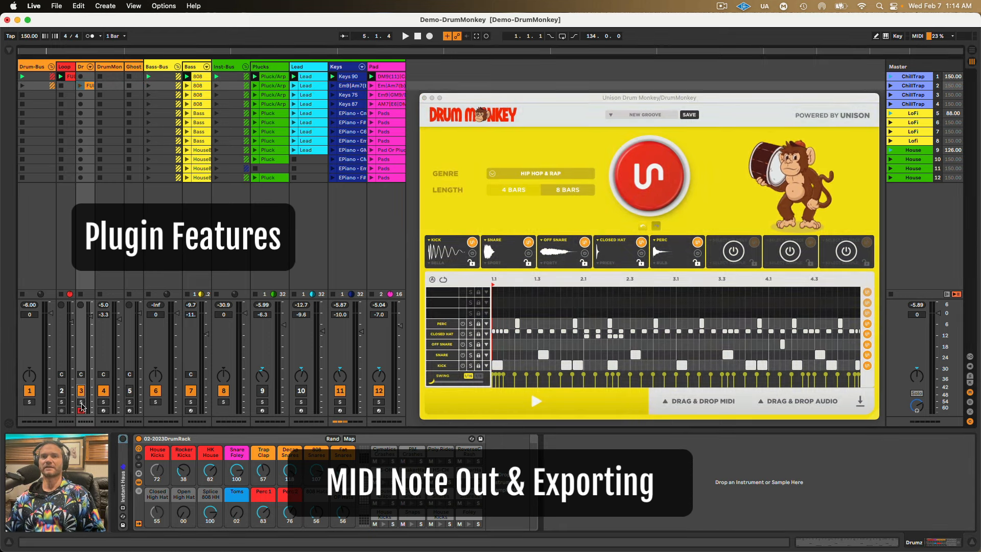
pyautogui.click(80, 86)
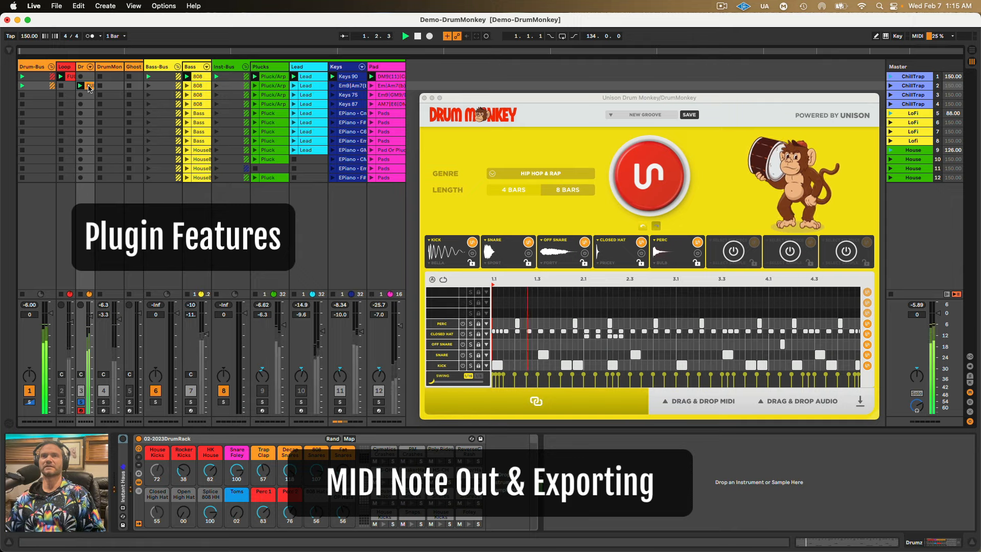
pyautogui.doubleClick(89, 87)
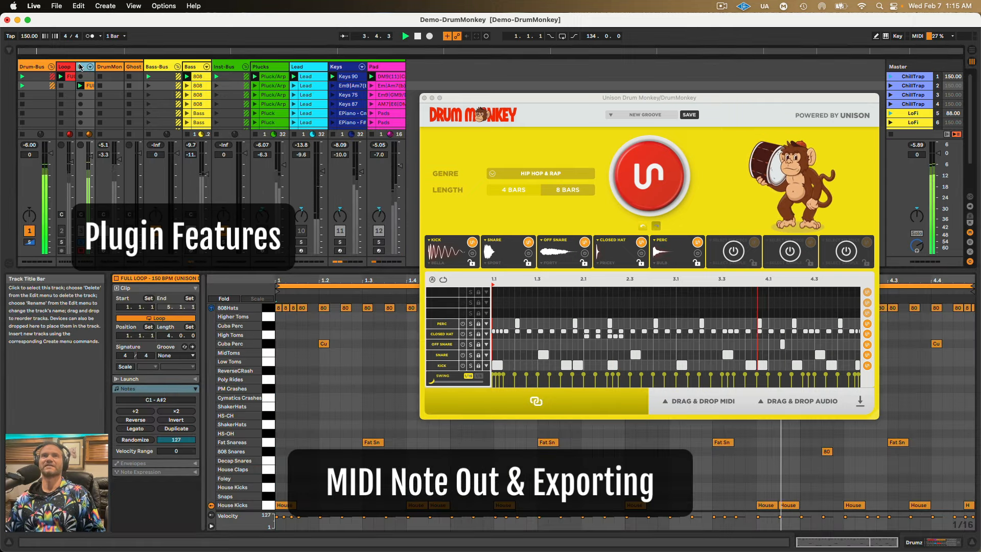
# Show the Drumz track's drum rack and randomize its macros three times, auditioning the loop with each sound set.
pyautogui.doubleClick(82, 67)
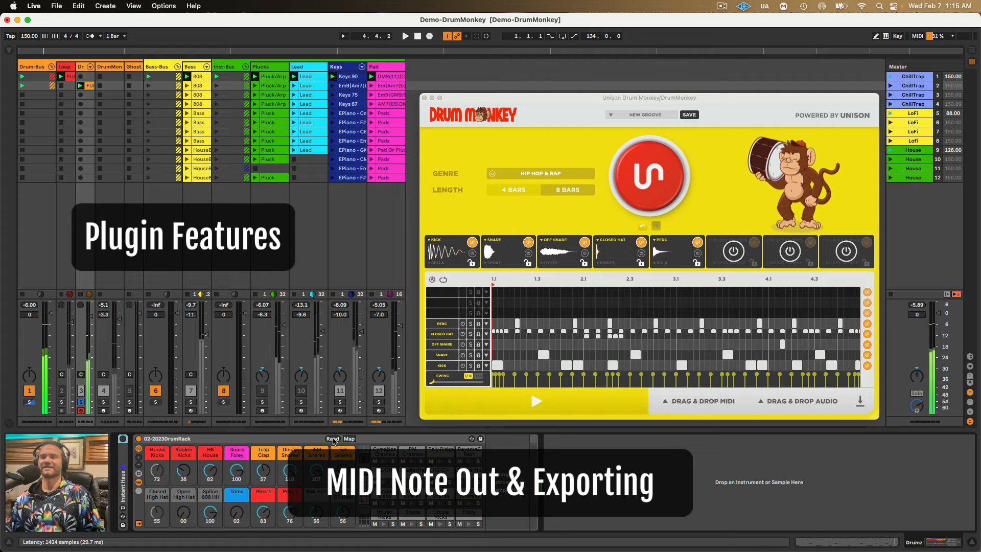
pyautogui.click(332, 439)
pyautogui.press('space')
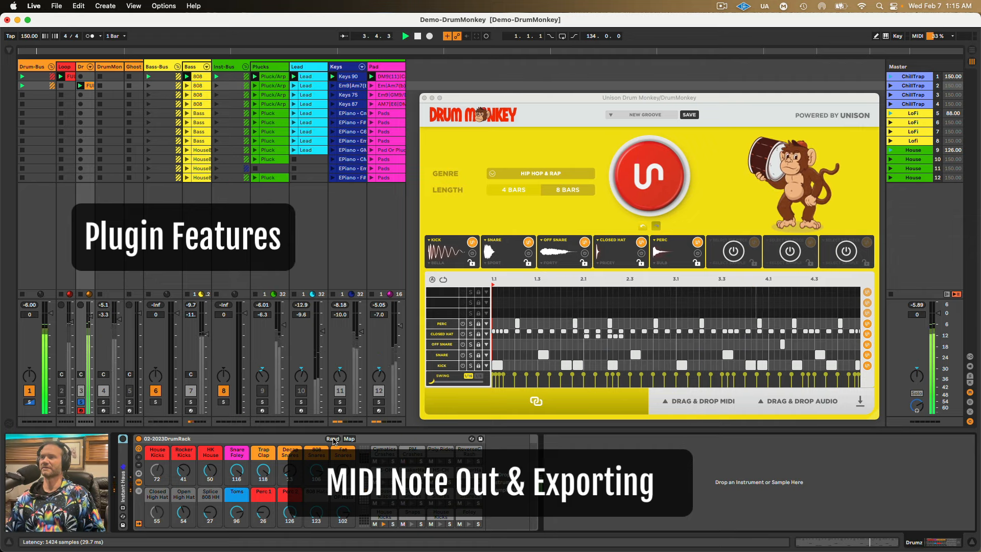
pyautogui.click(332, 439)
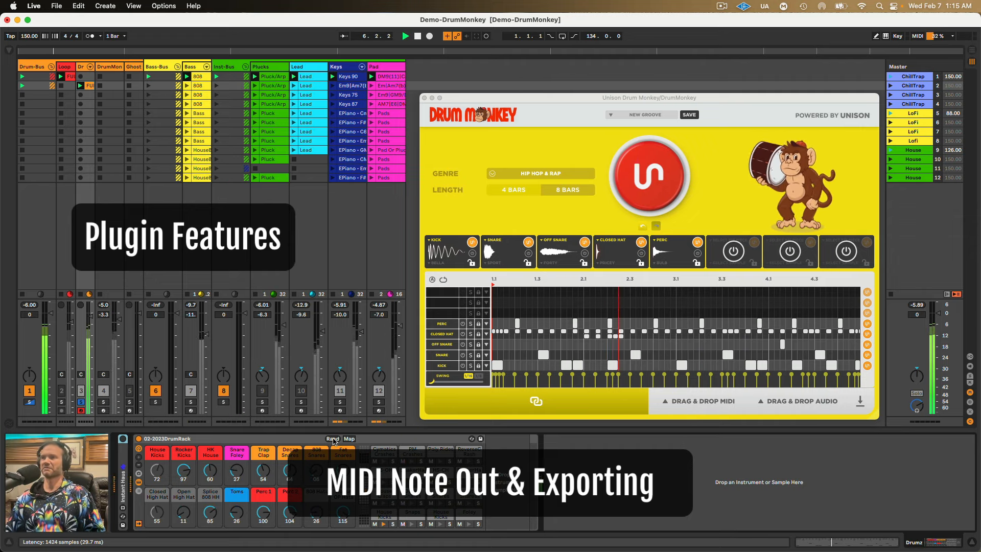
pyautogui.click(332, 439)
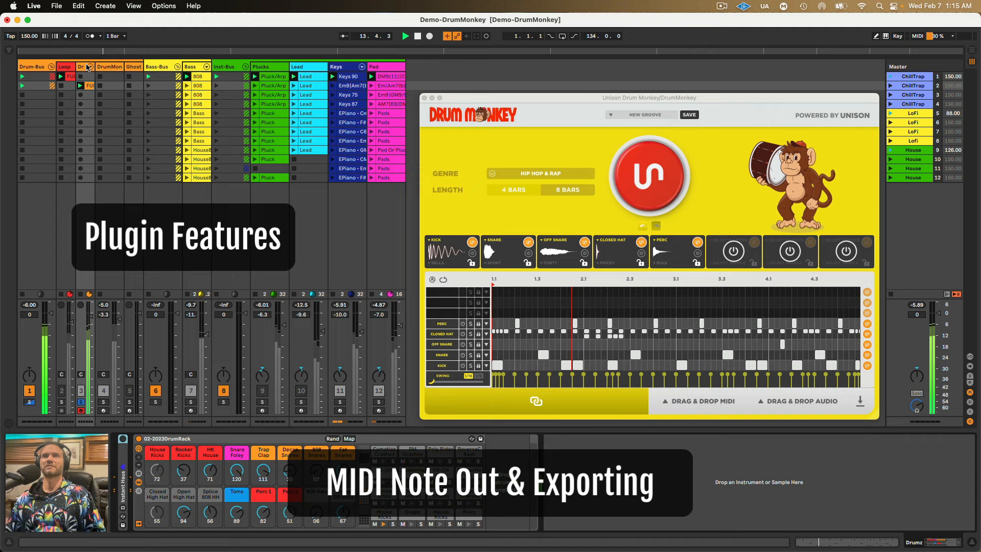
# Stop playback and widen the Drumz track column so its full name and clip names fit.
pyautogui.click(90, 67)
pyautogui.press('space')
pyautogui.click(90, 69)
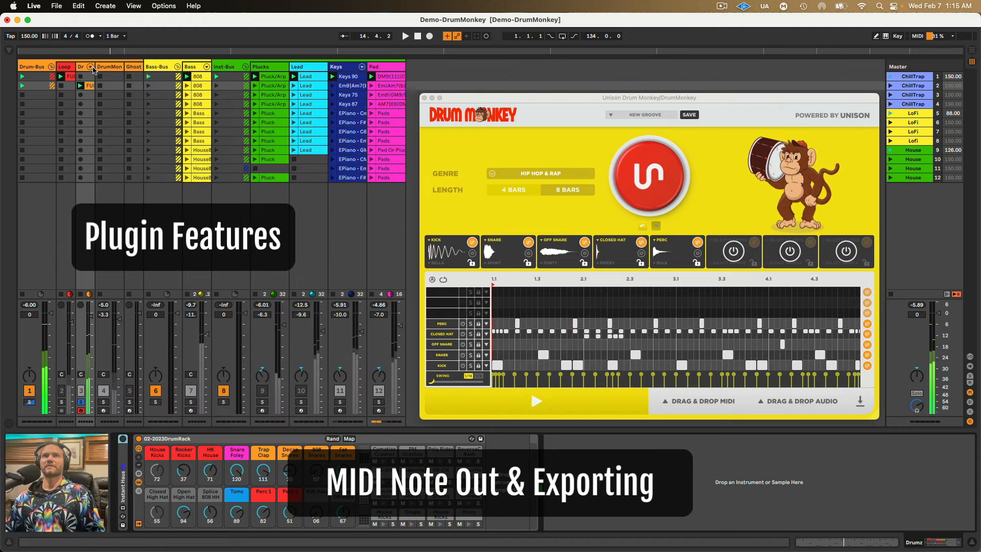
pyautogui.moveTo(95, 66); pyautogui.dragTo(115, 65)
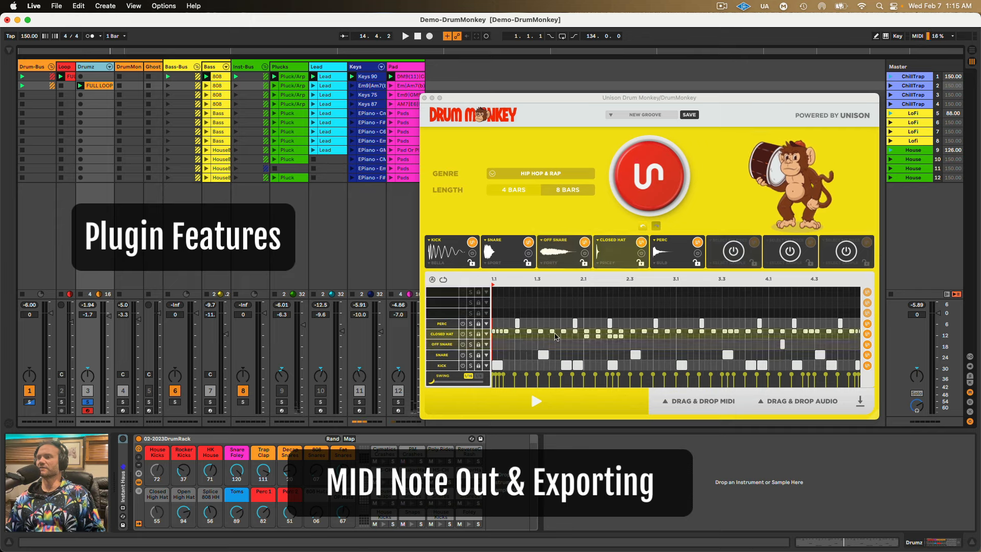
# Examine the pitches of the closed hat notes in its semitone grid, and return to the main pattern grid.
pyautogui.moveTo(699, 404)
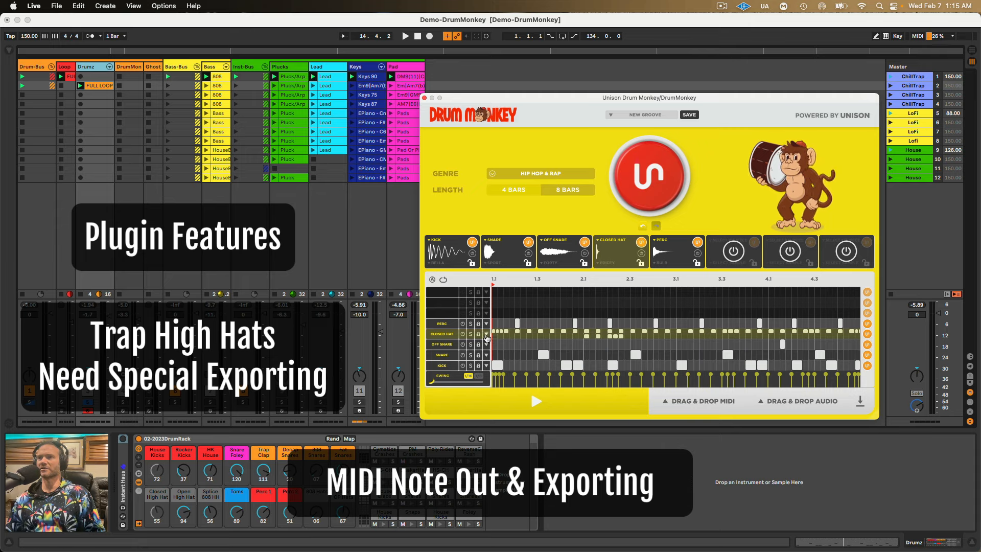
pyautogui.click(487, 336)
pyautogui.scroll(-2, 520, 338)
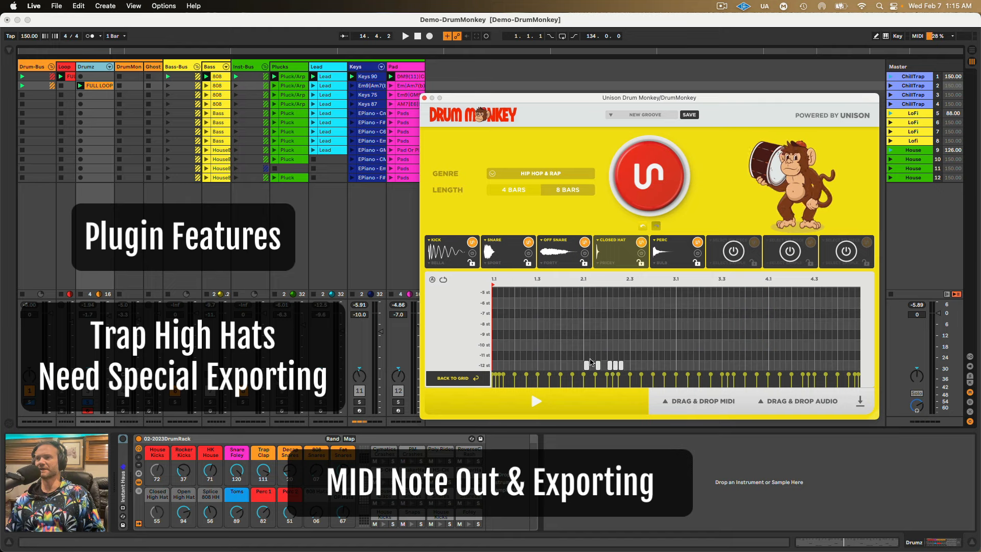
pyautogui.scroll(4, 603, 319)
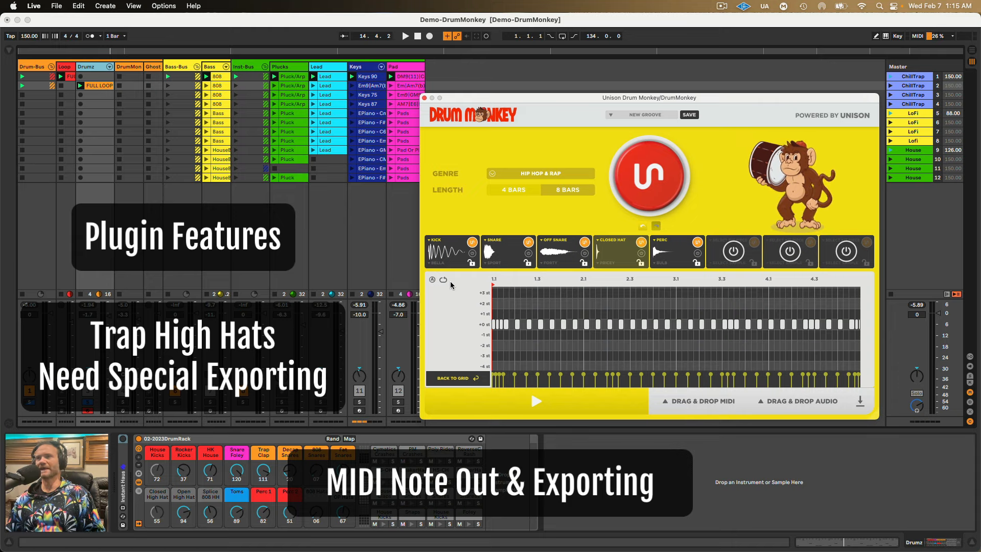
pyautogui.click(670, 254)
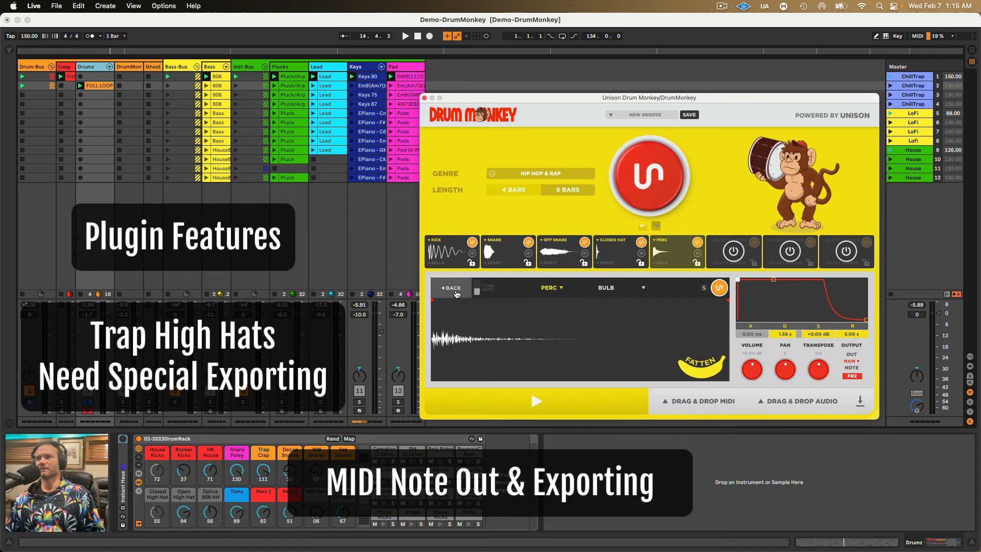
pyautogui.click(456, 289)
# Open the FULL LOOP clip on the Drumz track and examine its exported hat notes in the MIDI note editor.
pyautogui.moveTo(709, 405)
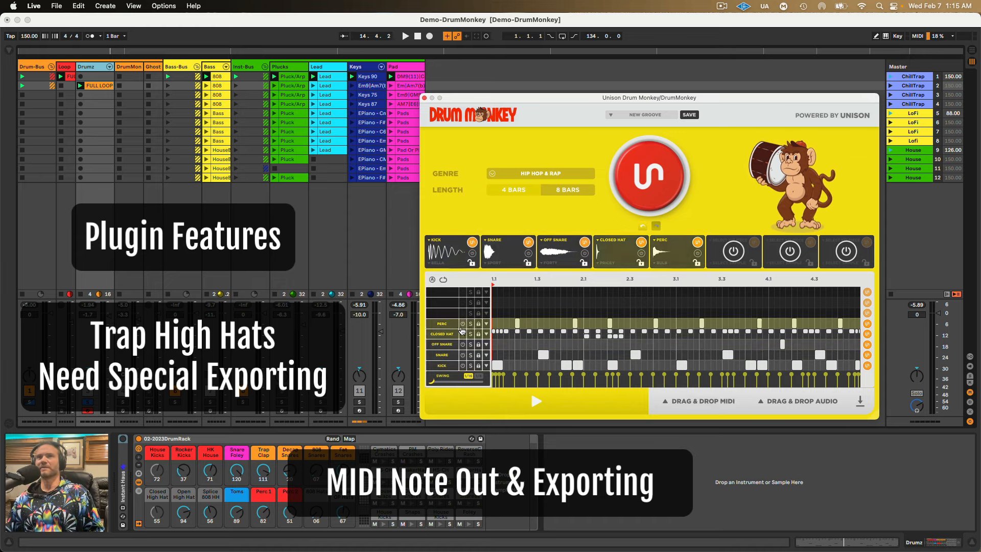
pyautogui.doubleClick(105, 87)
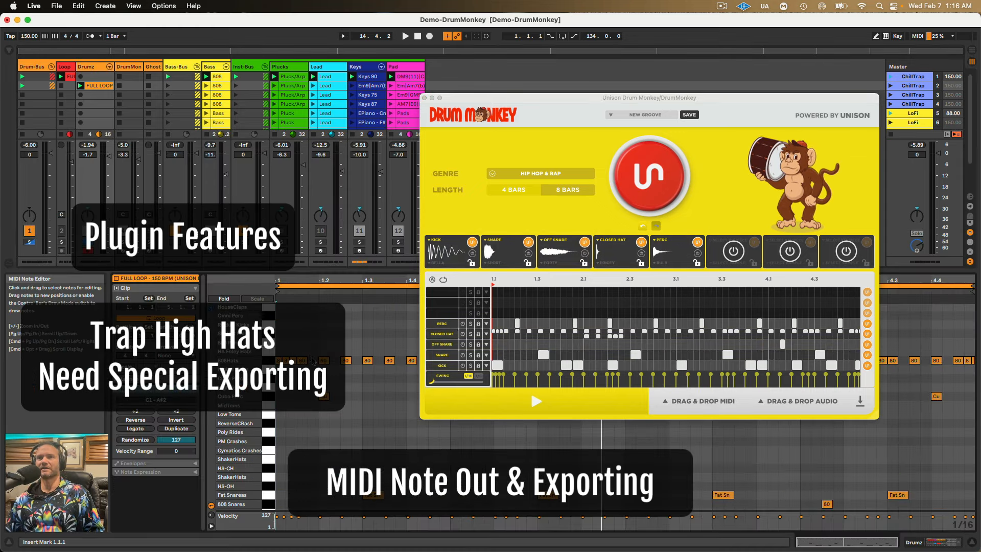
pyautogui.scroll(5, 313, 360)
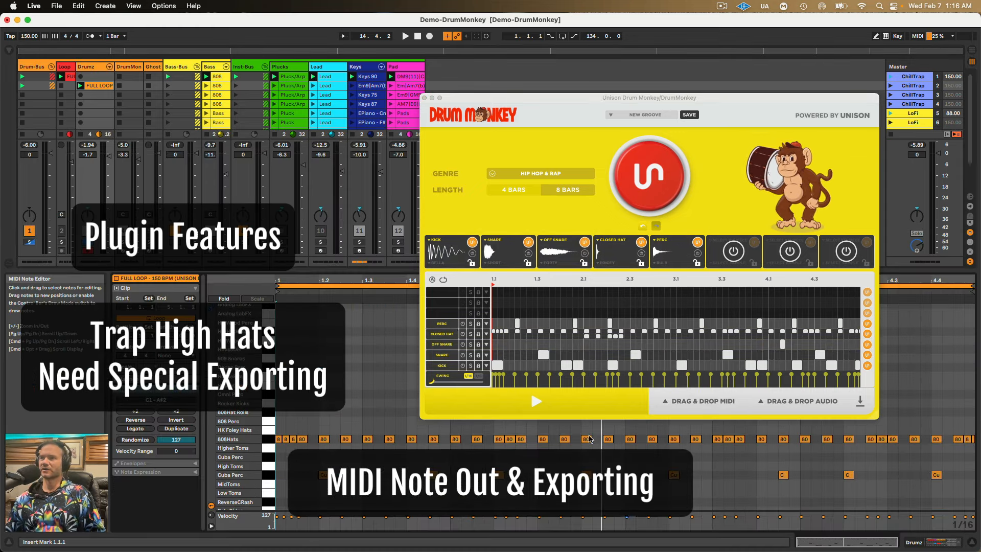
pyautogui.scroll(-8, 503, 448)
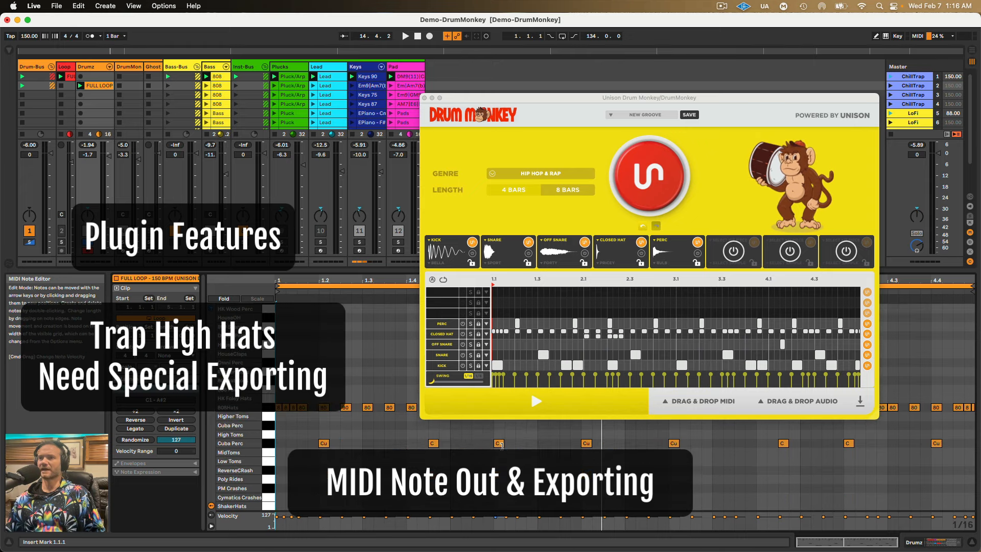
pyautogui.scroll(8, 504, 448)
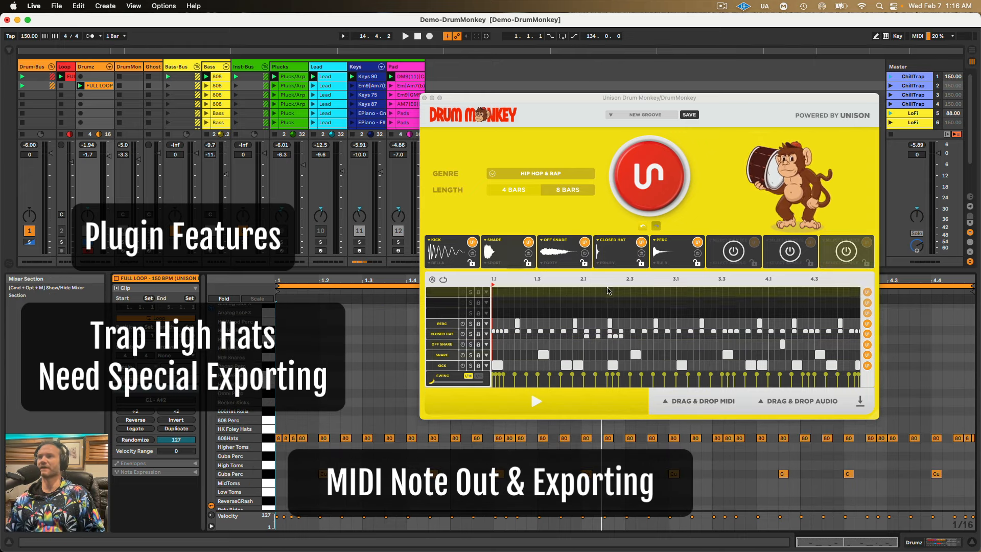
# Export only the closed hat's MIDI as a clip into the fourth slot of the Drumz track.
pyautogui.moveTo(713, 369)
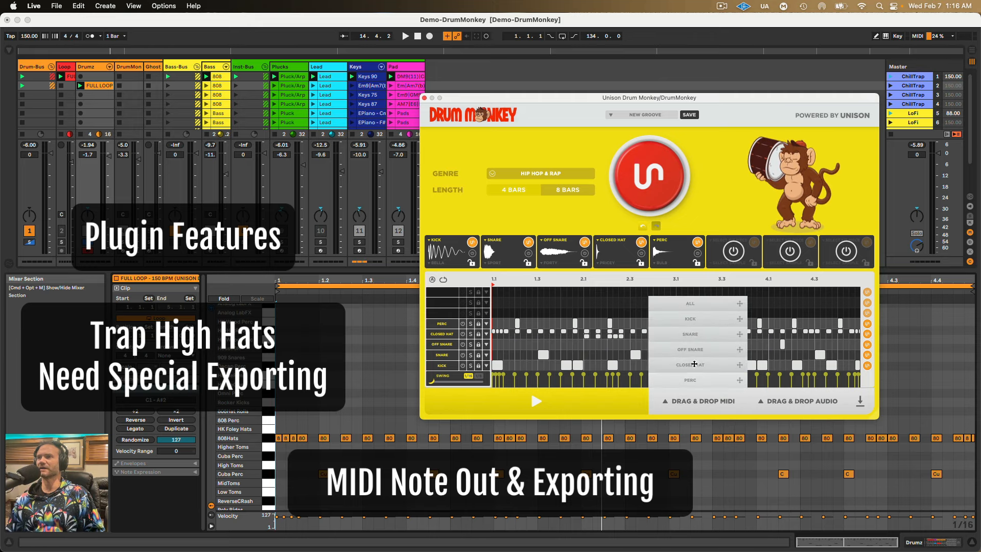
pyautogui.moveTo(693, 366); pyautogui.dragTo(104, 107)
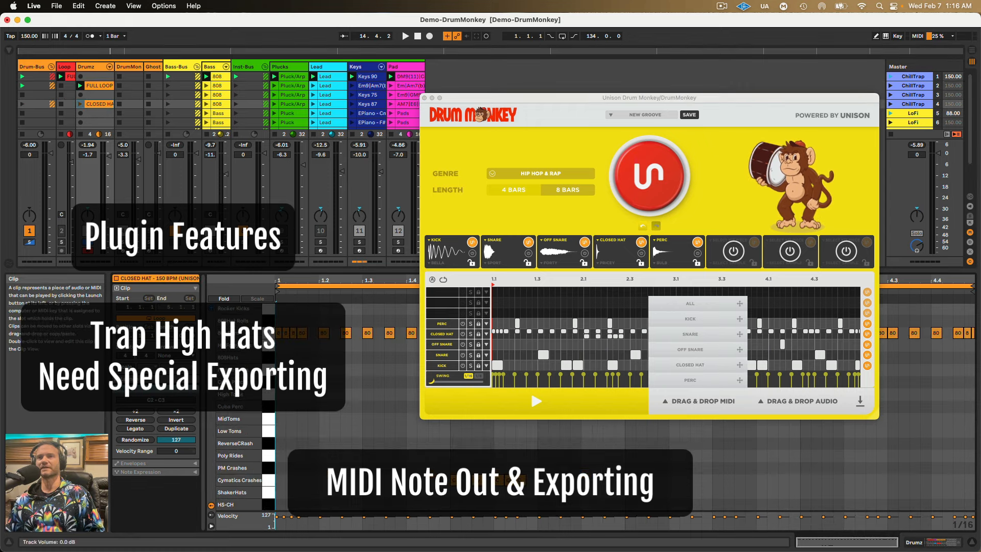
# Select the lower-pitched hat notes in the closed hat clip and transpose them up to the High Toms row.
pyautogui.click(269, 483)
pyautogui.press('Up')
pyautogui.press('Up')
pyautogui.press('Up')
pyautogui.press('Up')
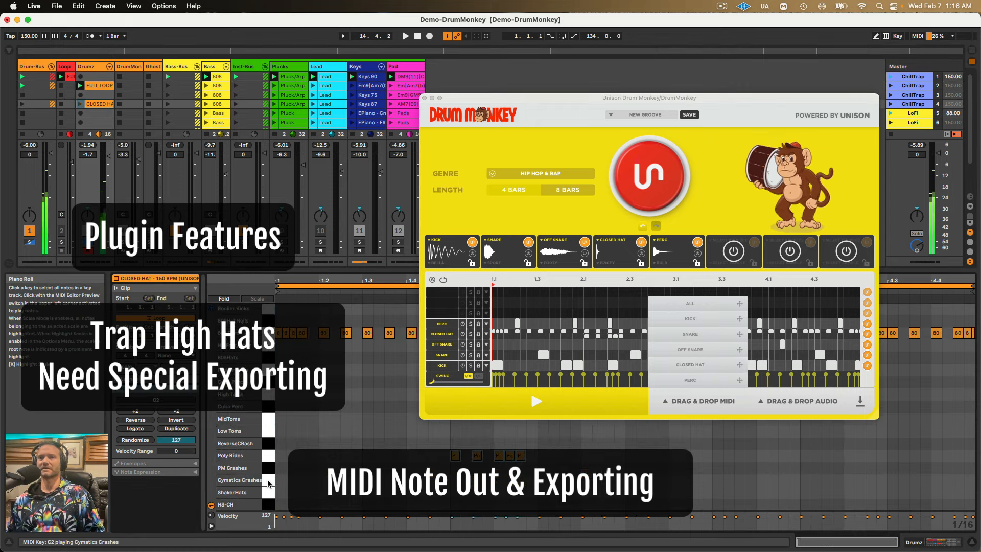
pyautogui.press('Up')
pyautogui.press('Up')
pyautogui.press('Up')
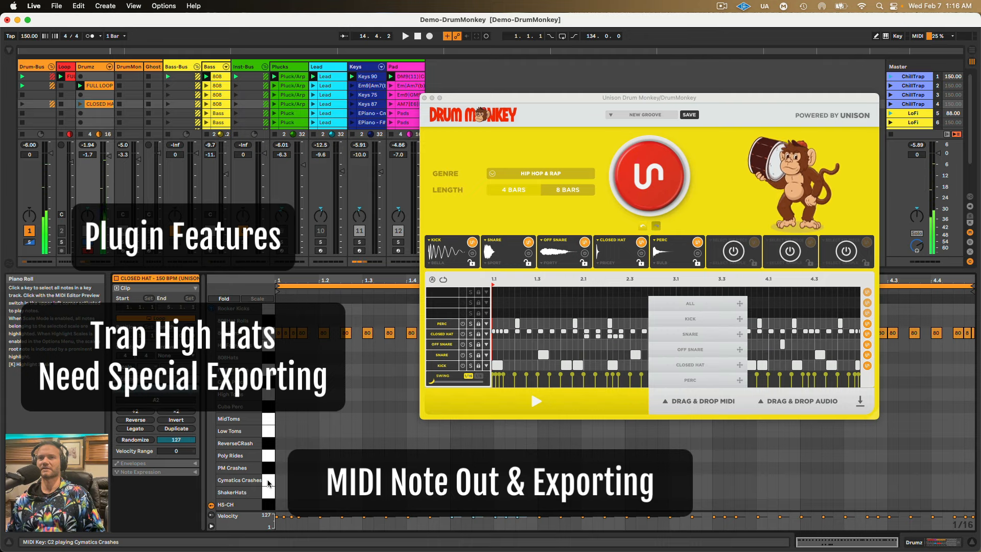
# Move the Drum Monkey window clear of the note editor and lower the High Toms notes to the Low Toms row.
pyautogui.click(548, 104)
pyautogui.moveTo(566, 98); pyautogui.dragTo(707, 17)
pyautogui.click(267, 333)
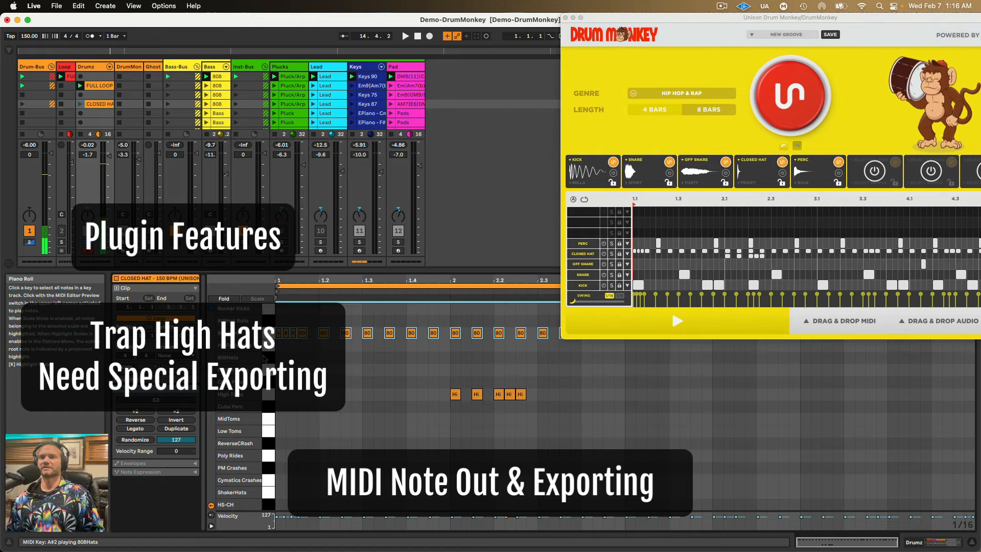
pyautogui.click(266, 393)
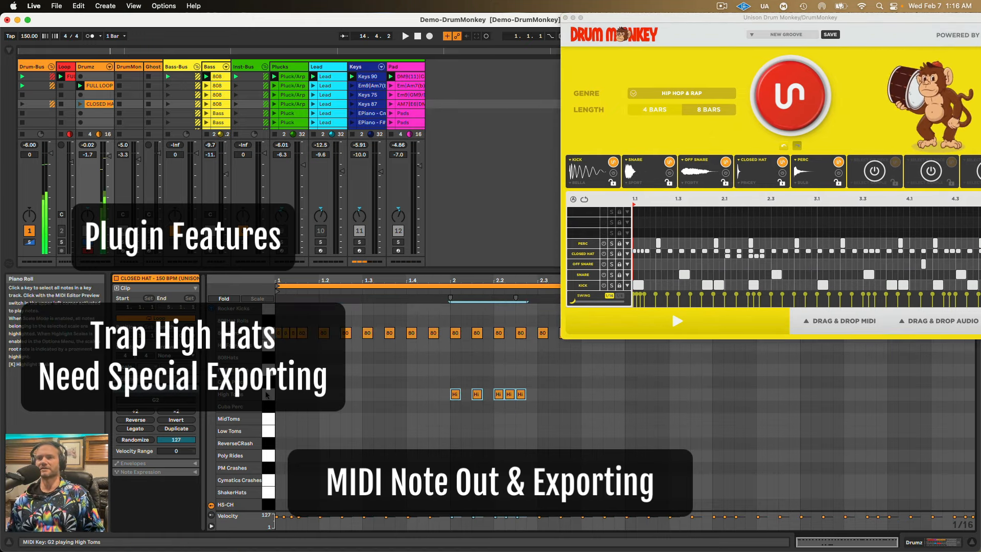
pyautogui.press('Down')
pyautogui.press('Down')
pyautogui.press('Down')
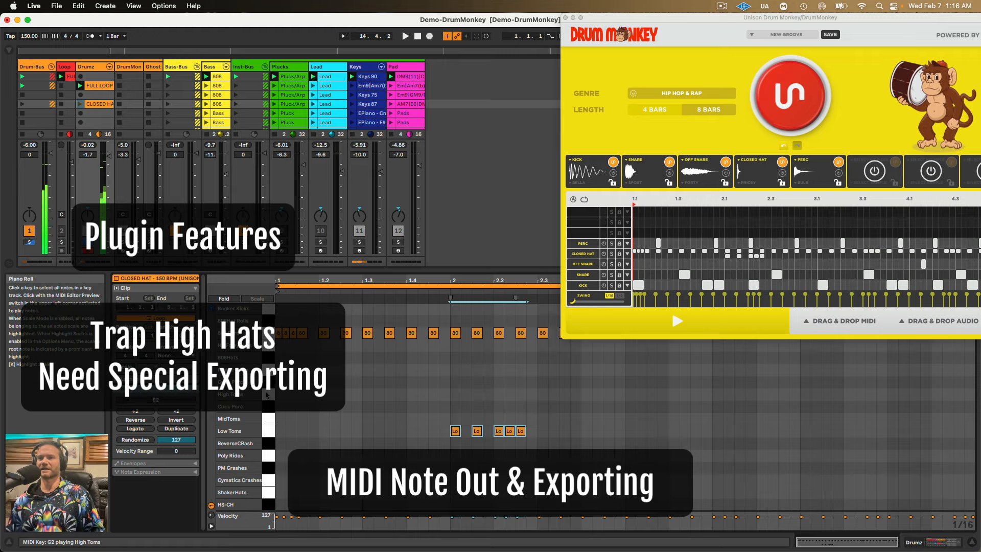
# Add a Low Toms note at the clip's start, and transfer all Low Toms notes into the FULL LOOP clip.
pyautogui.doubleClick(279, 432)
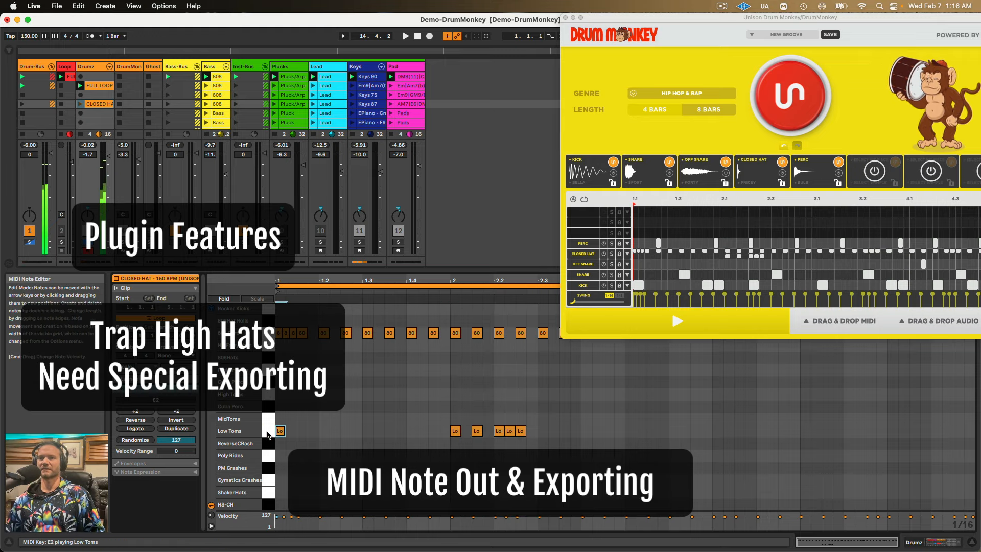
pyautogui.click(267, 433)
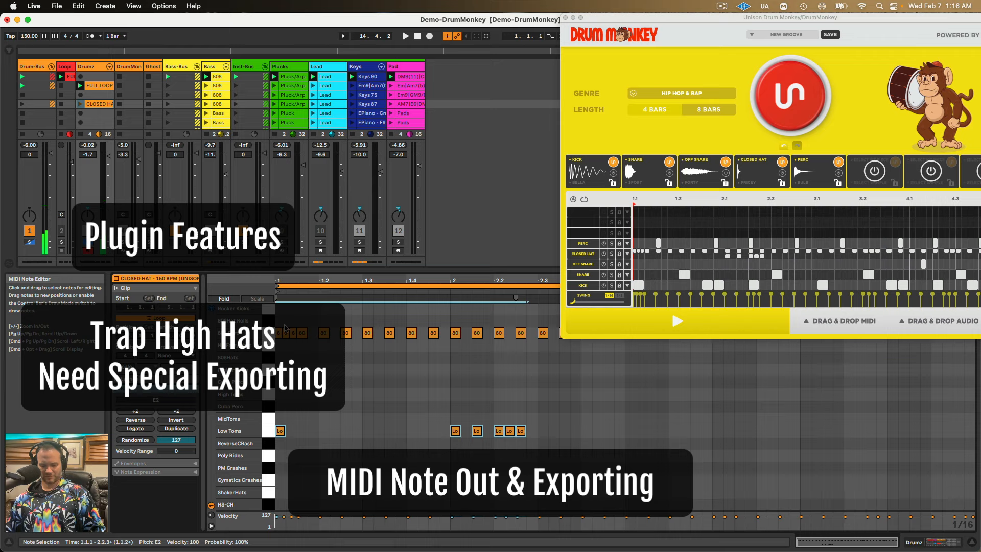
pyautogui.press('Delete')
pyautogui.click(95, 88)
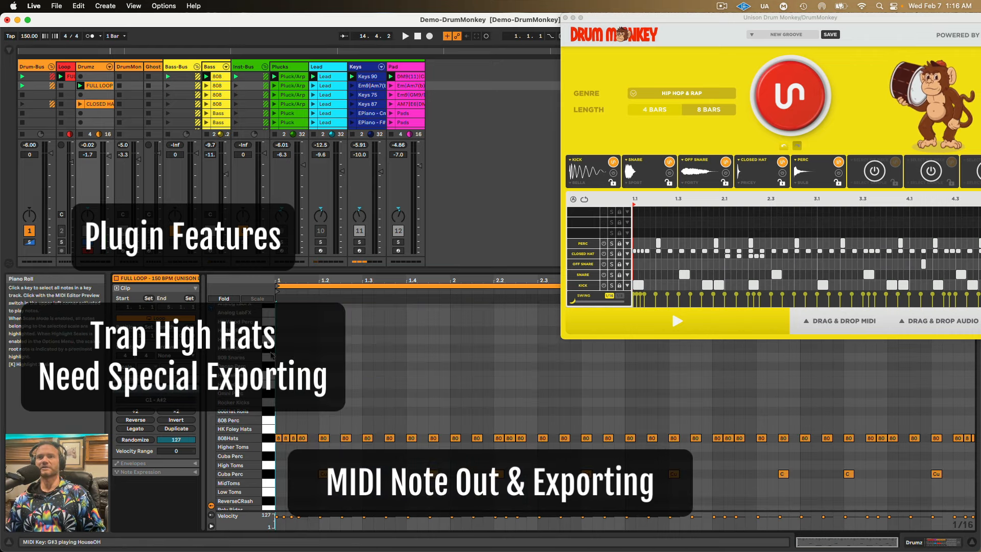
pyautogui.press('super+v')
# Transpose the pasted notes in the FULL LOOP clip down to the HS-CH row and audition that pad.
pyautogui.scroll(-3, 345, 389)
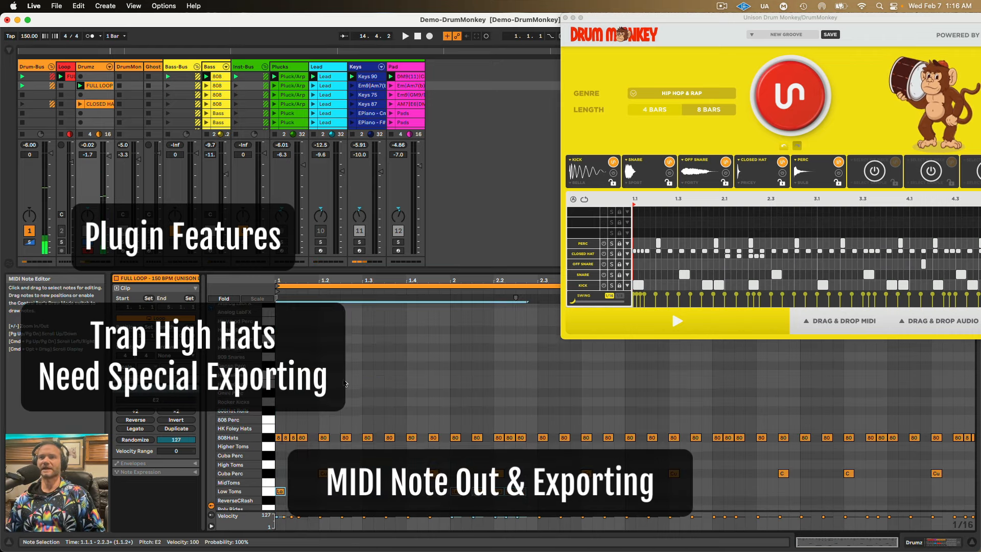
pyautogui.press('Down')
pyautogui.press('Down')
pyautogui.press('Down')
pyautogui.press('Down')
pyautogui.press('Down')
pyautogui.press('Down')
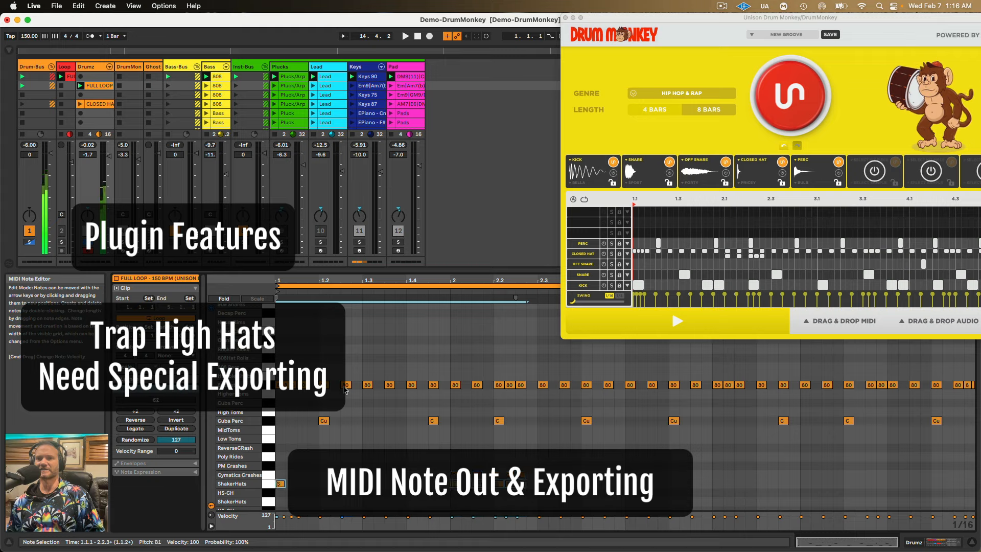
pyautogui.click(273, 491)
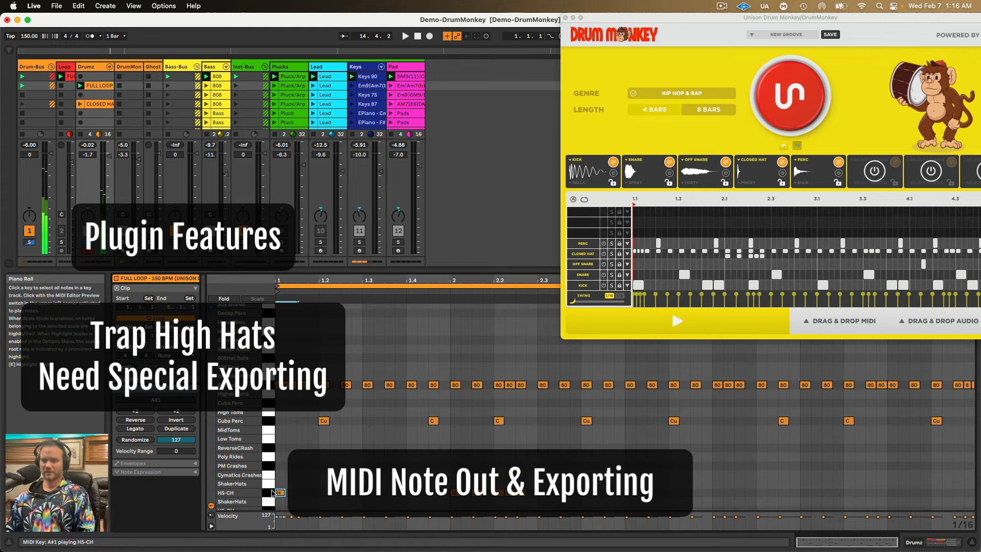
# Play back the edited loop, and reposition the Drum Monkey window so the whole plugin fits on screen.
pyautogui.press('space')
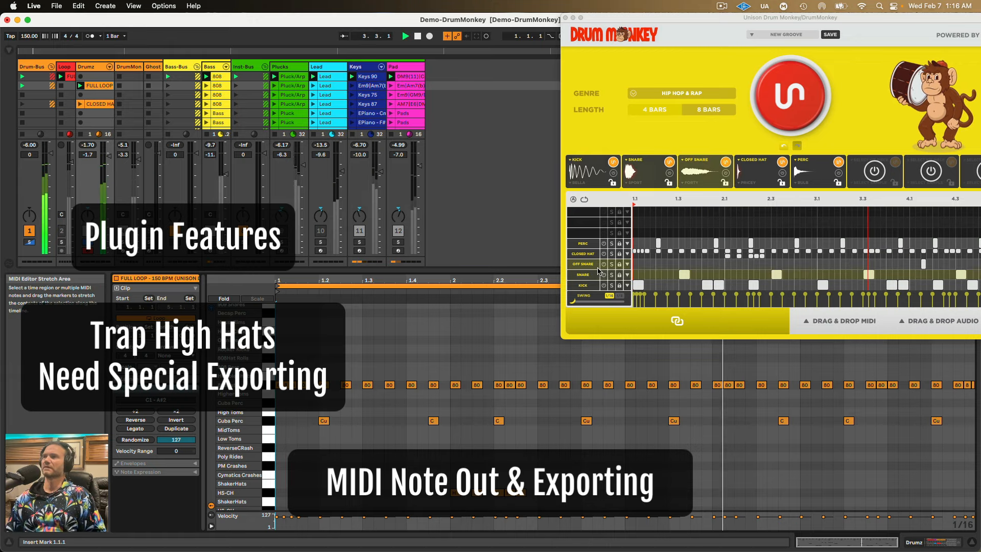
pyautogui.press('space')
pyautogui.click(581, 18)
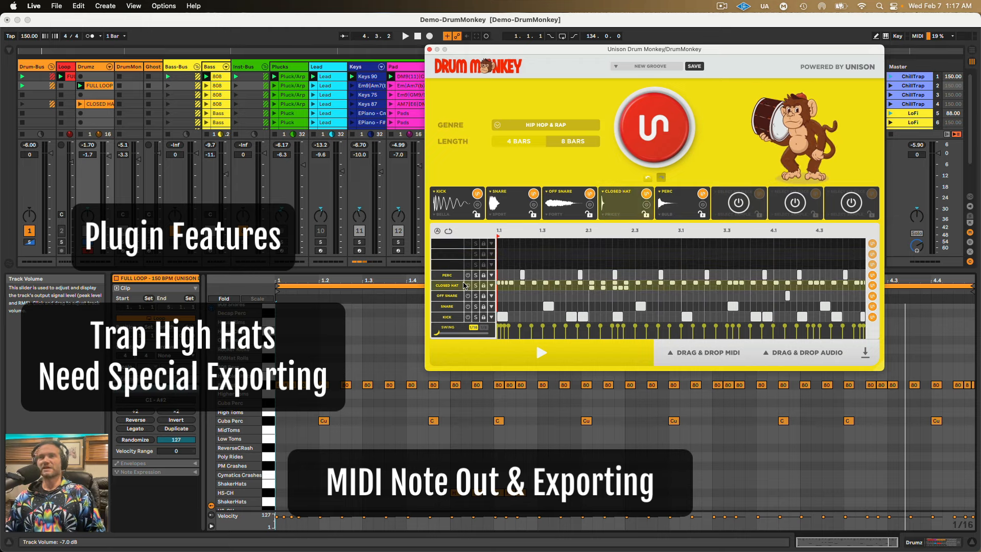
pyautogui.moveTo(467, 50); pyautogui.dragTo(473, 55)
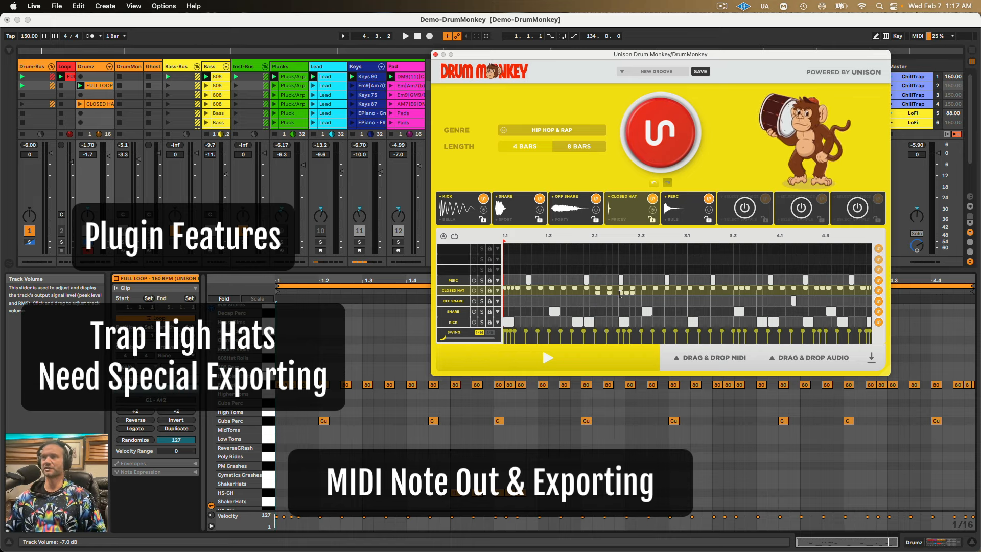
pyautogui.moveTo(549, 54); pyautogui.dragTo(529, 68)
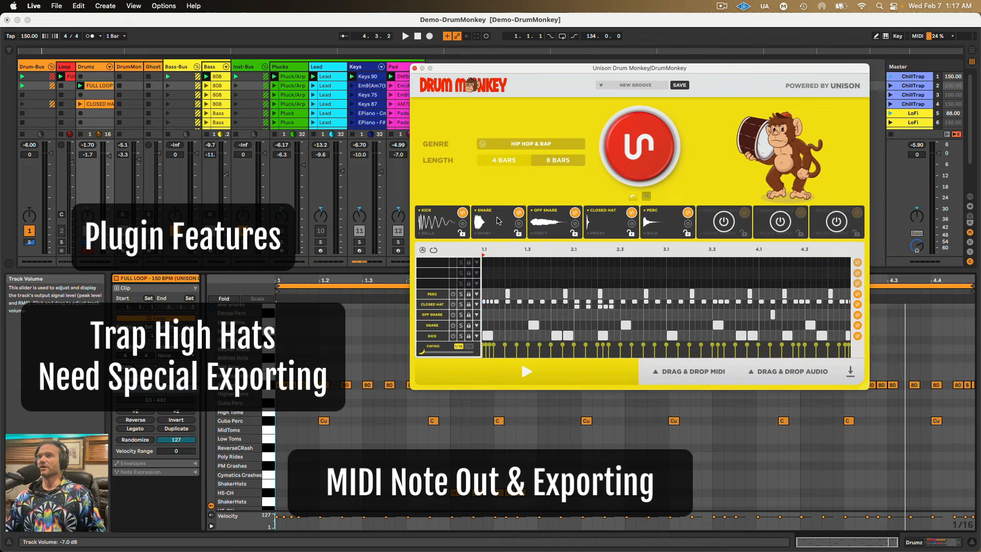
# Open the off snare's sound controls and save the groove as DM-008.
pyautogui.click(617, 222)
pyautogui.press('space')
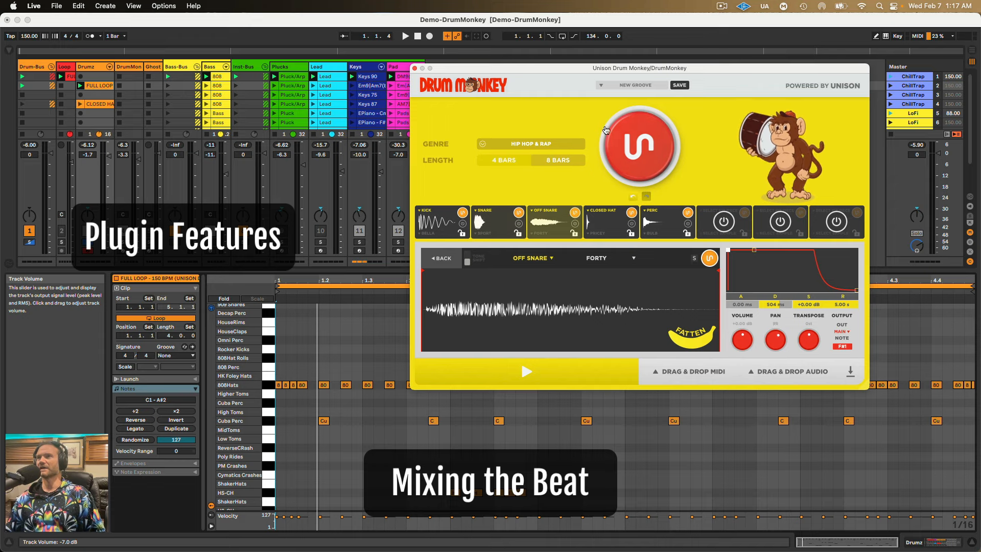
pyautogui.click(679, 86)
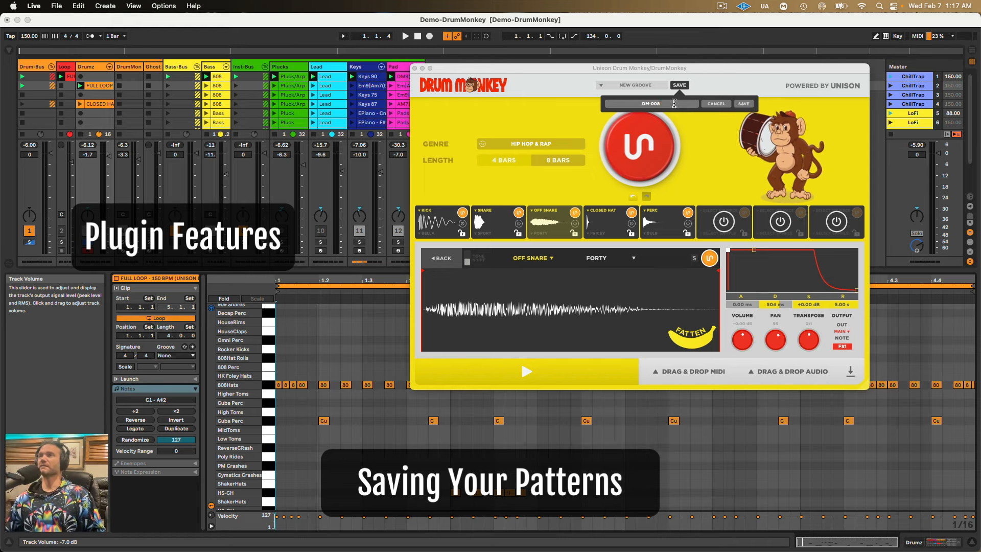
pyautogui.click(743, 104)
# Return to the pattern grid and listen to the saved groove.
pyautogui.press('space')
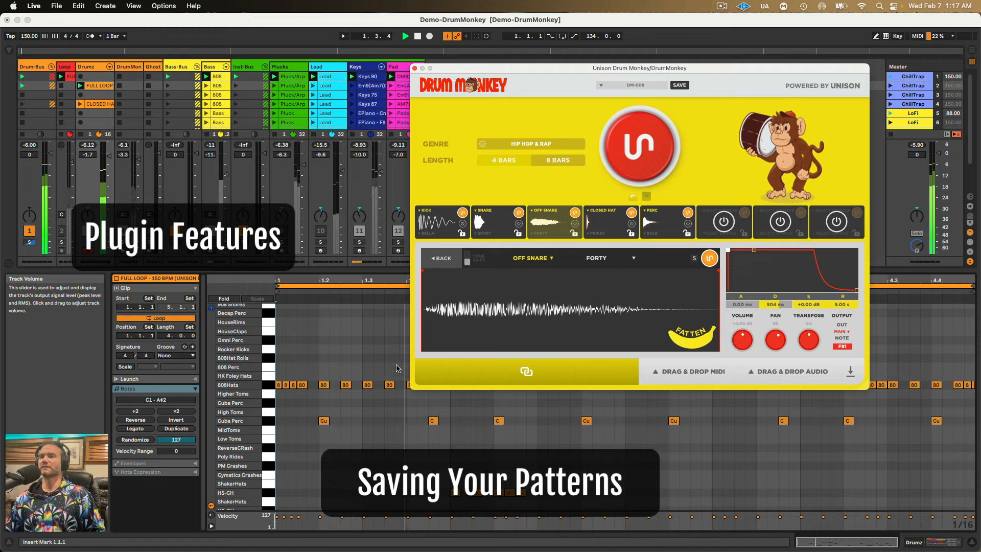
pyautogui.click(442, 259)
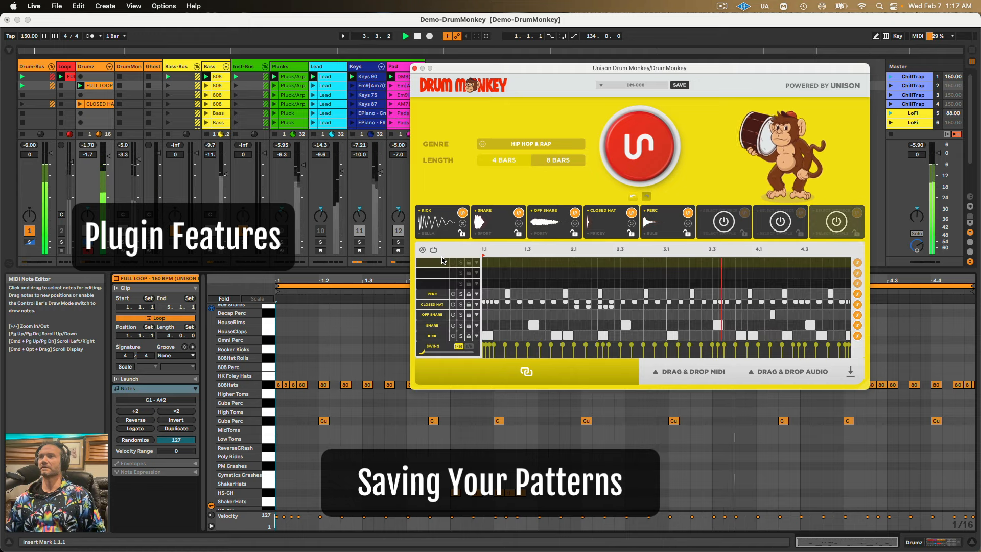
pyautogui.press('space')
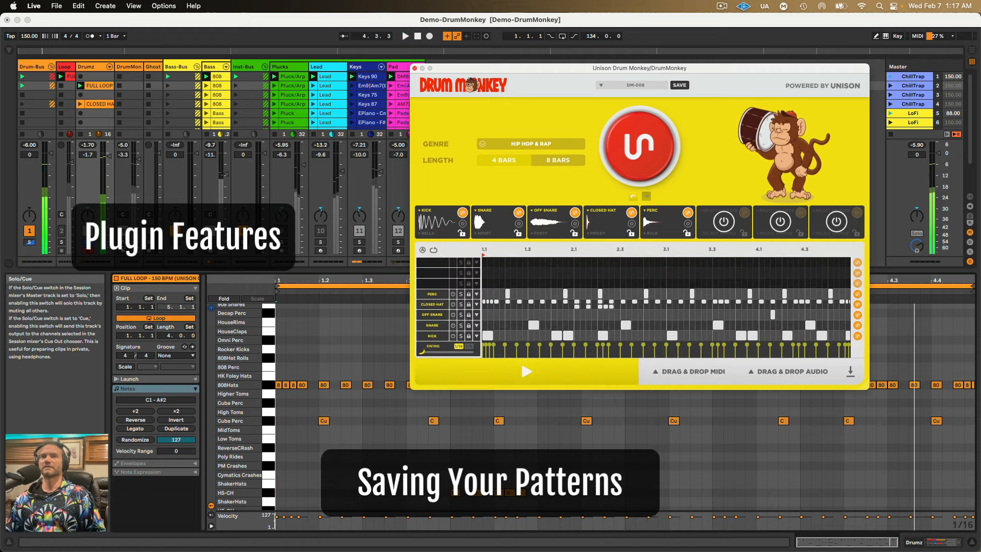
pyautogui.press('space')
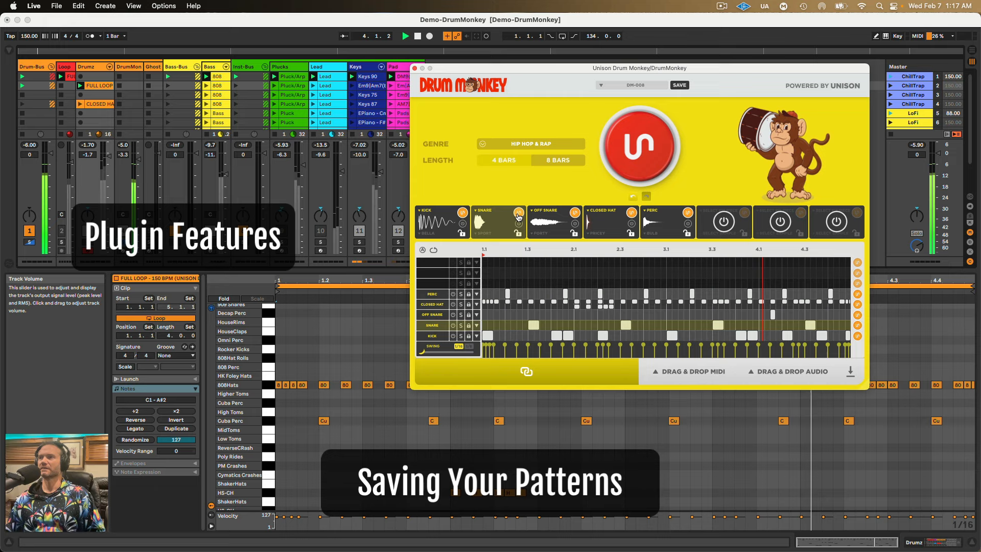
pyautogui.press('space')
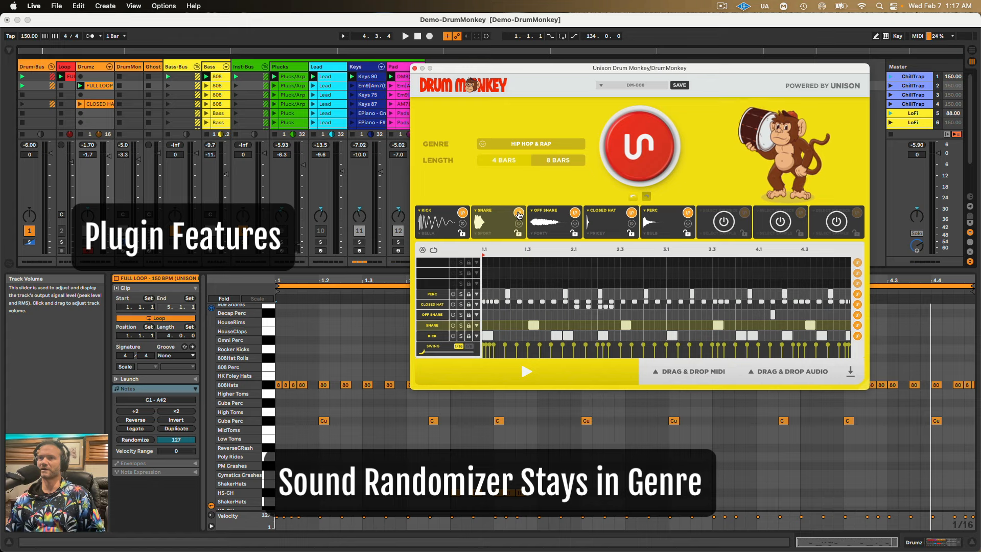
# Randomize the snare's sound and audition it in the loop, without saving the groove again.
pyautogui.click(518, 215)
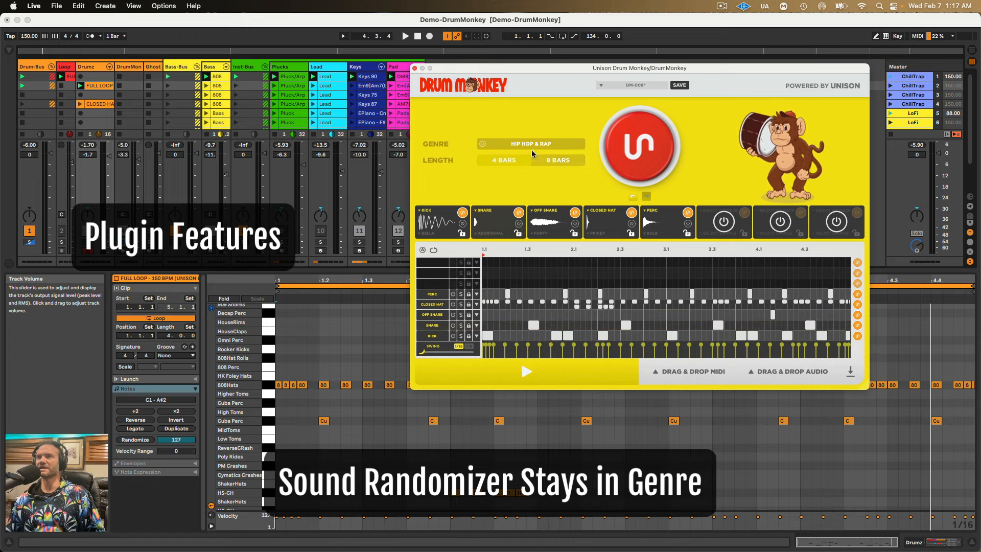
pyautogui.press('space')
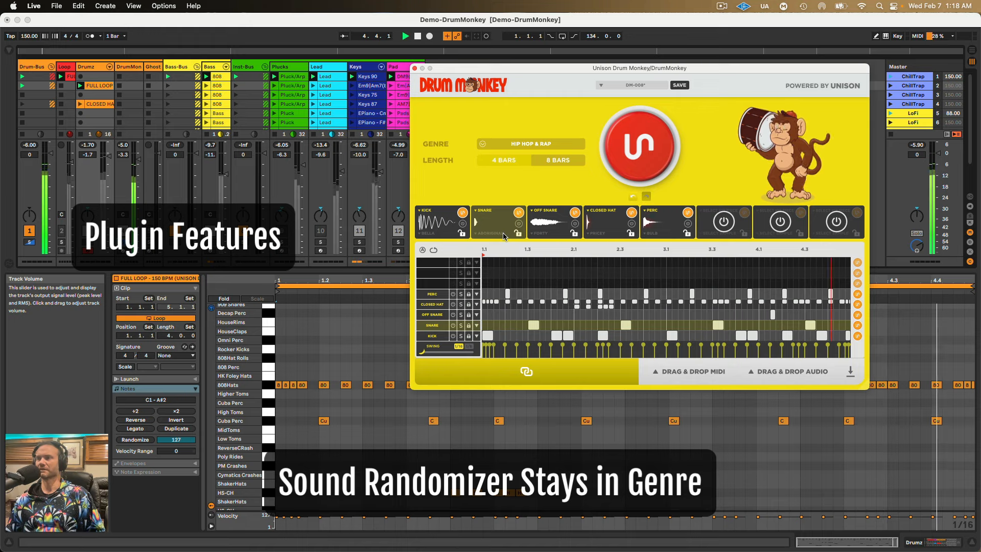
pyautogui.press('space')
pyautogui.click(679, 85)
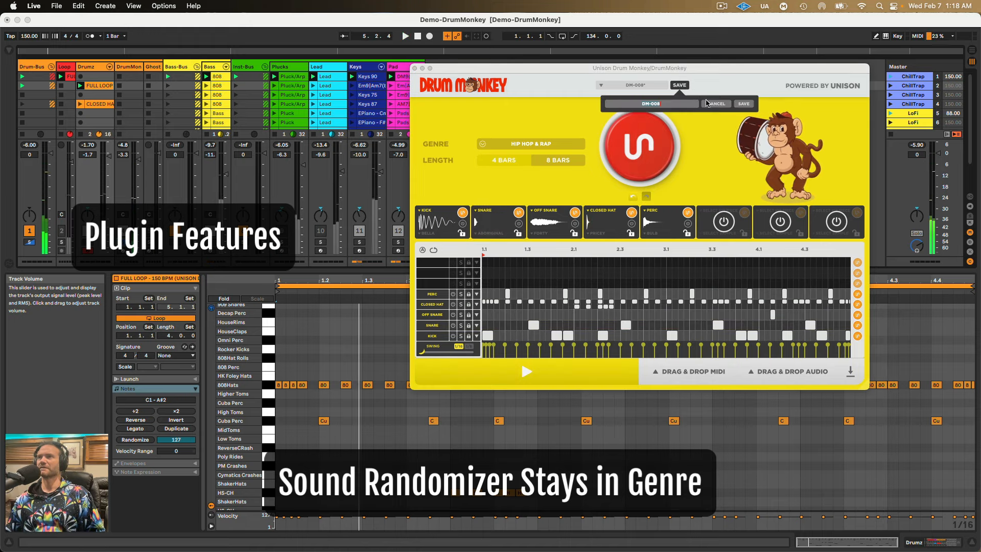
pyautogui.click(714, 104)
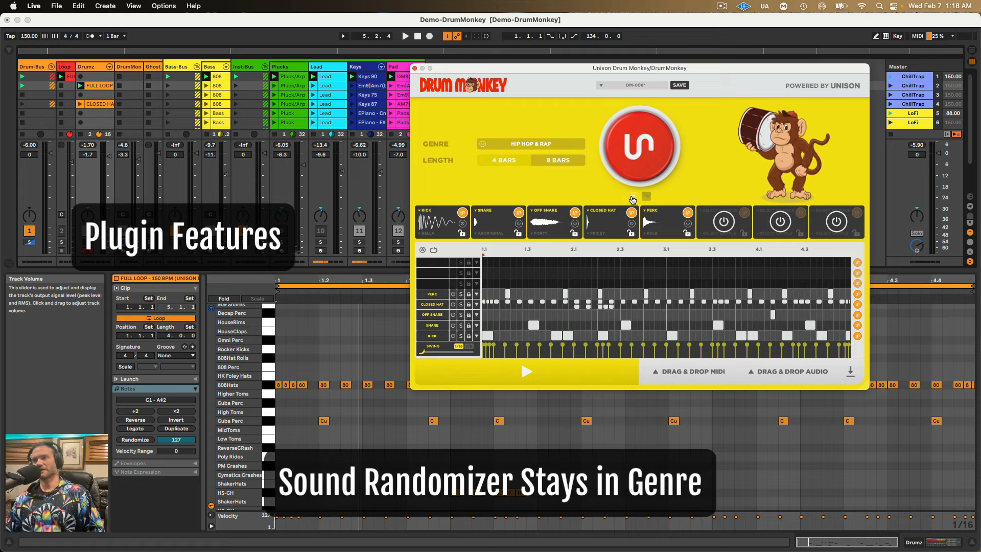
# Browse the full snare sound library and filter it to the UK Drill & UK Grime genre.
pyautogui.click(485, 234)
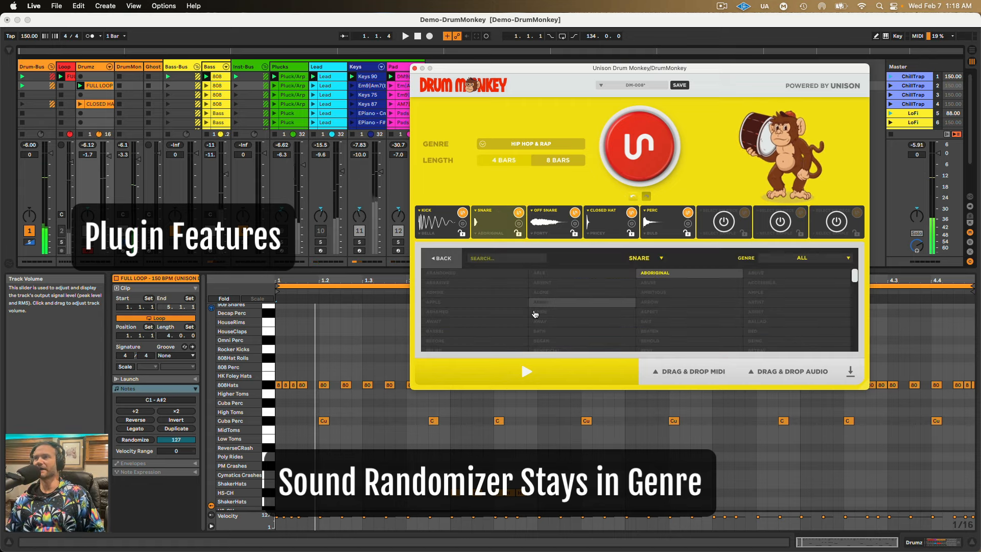
pyautogui.scroll(-5, 534, 314)
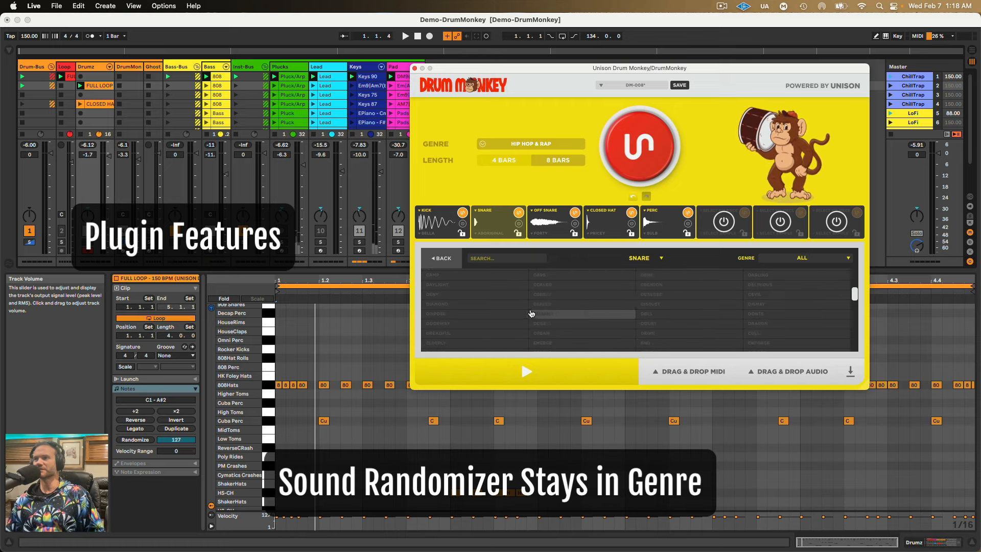
pyautogui.scroll(-15, 531, 314)
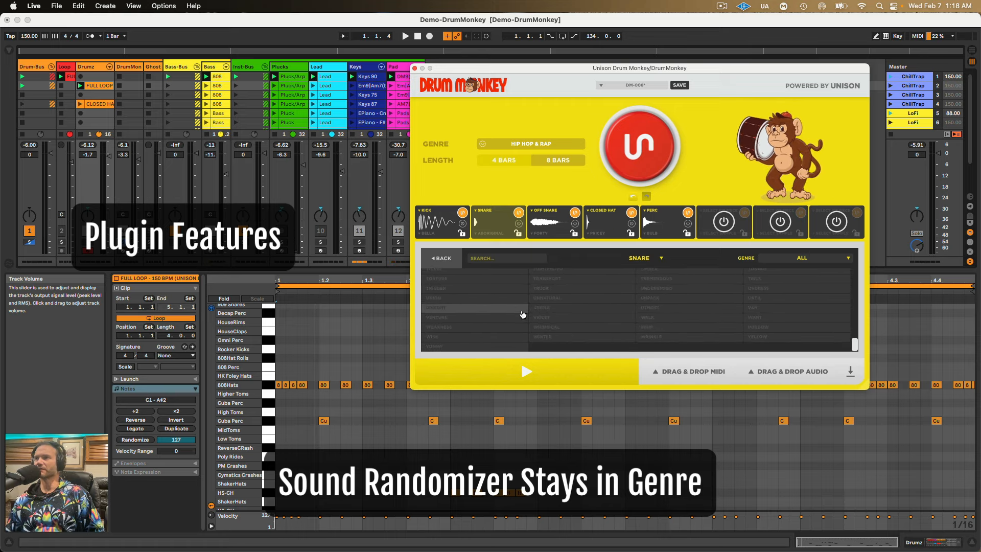
pyautogui.scroll(3, 523, 314)
pyautogui.scroll(20, 523, 314)
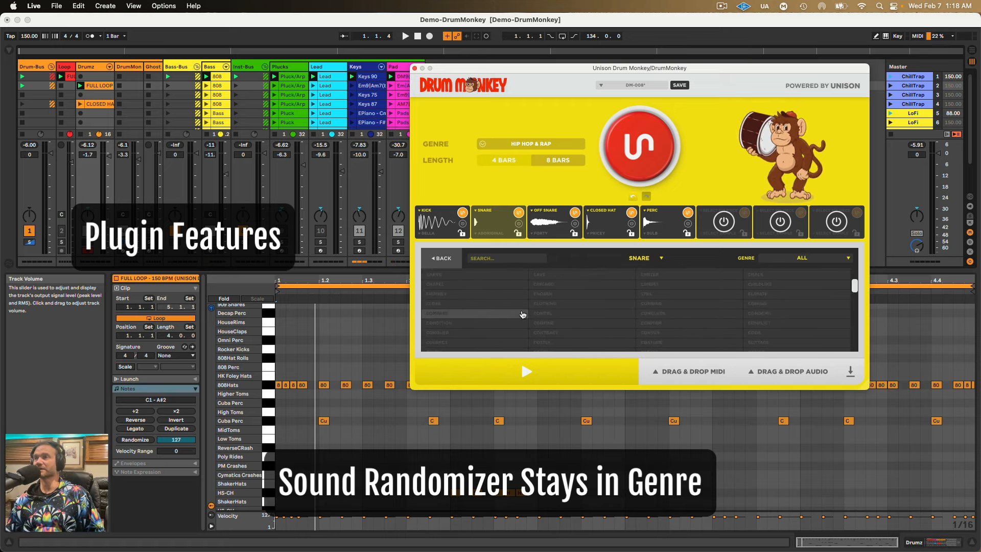
pyautogui.click(788, 258)
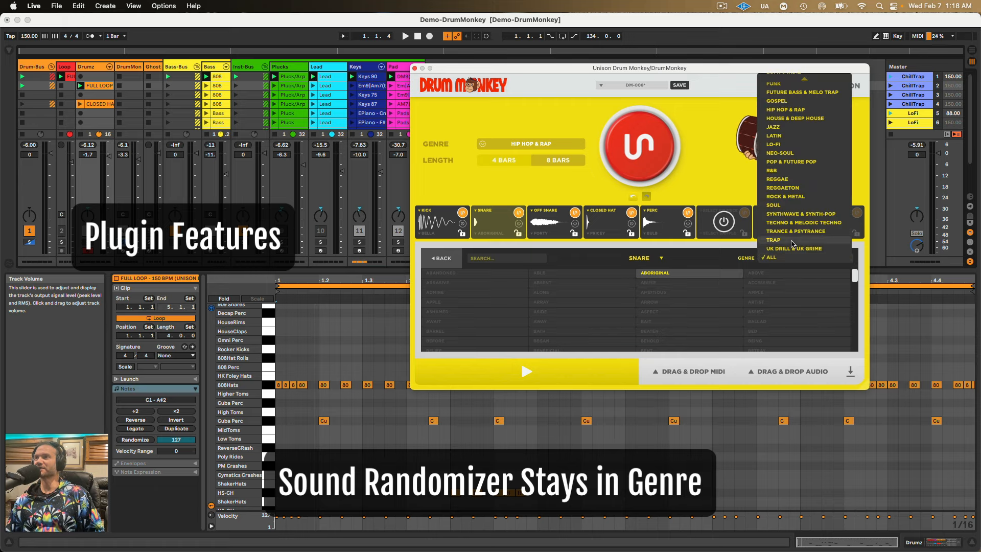
pyautogui.click(793, 249)
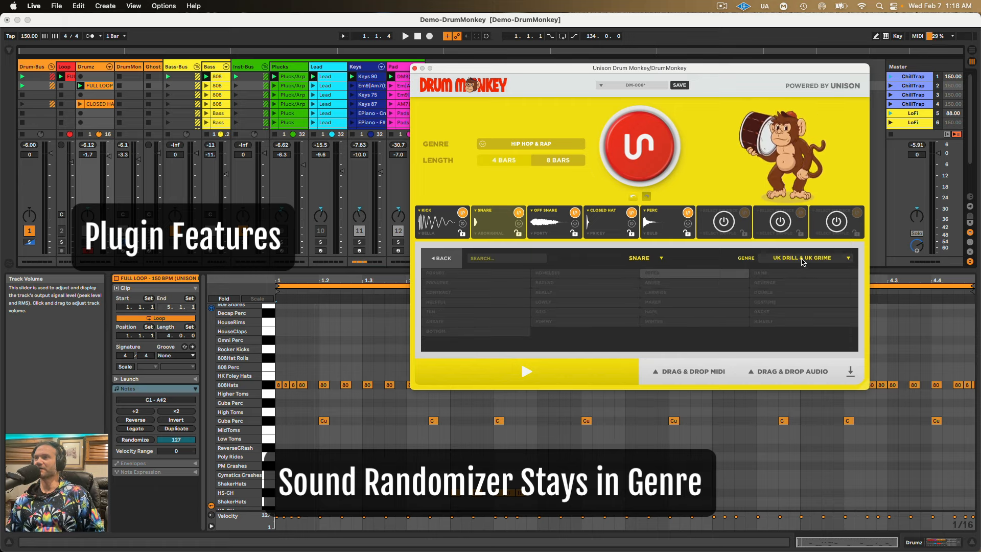
# Load the Really snare sound, audition it in the loop, and return to the pattern grid.
pyautogui.click(561, 295)
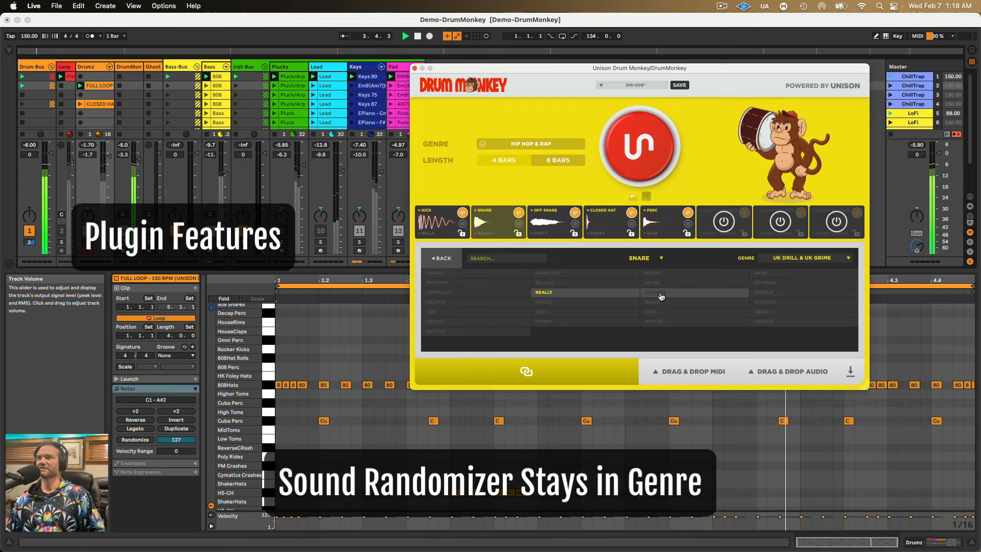
pyautogui.press('space')
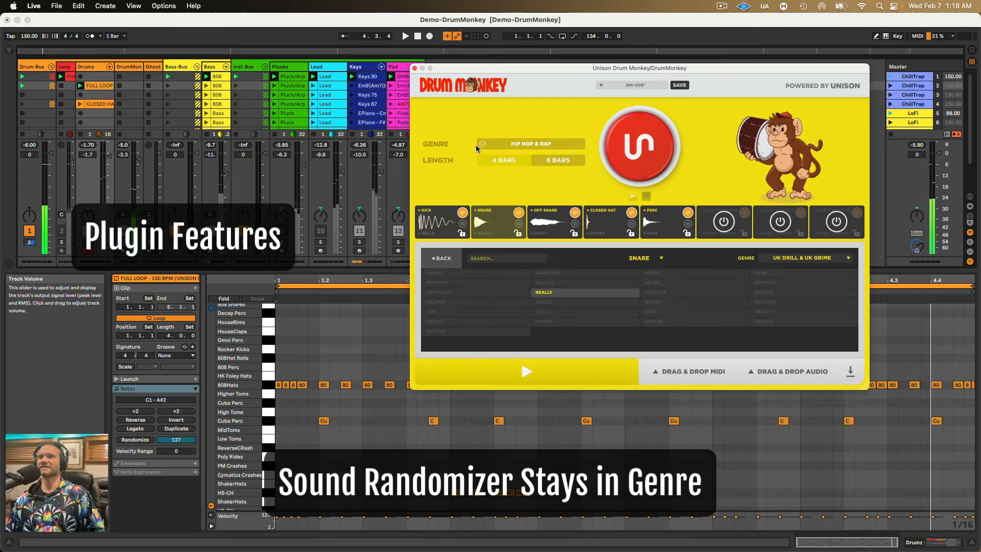
pyautogui.click(442, 258)
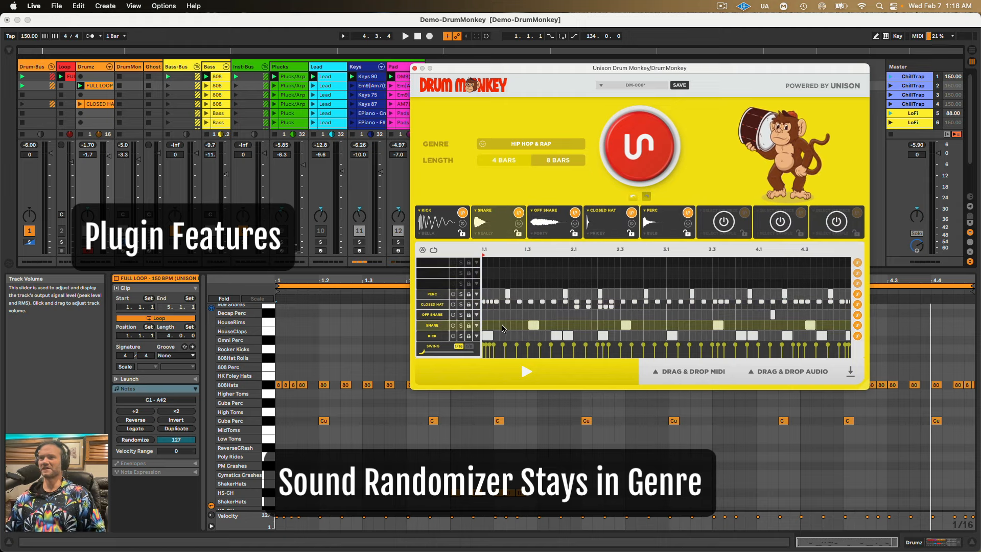
# Solo the snare row to audition it, turn the solo off, and listen to the full groove again.
pyautogui.click(462, 326)
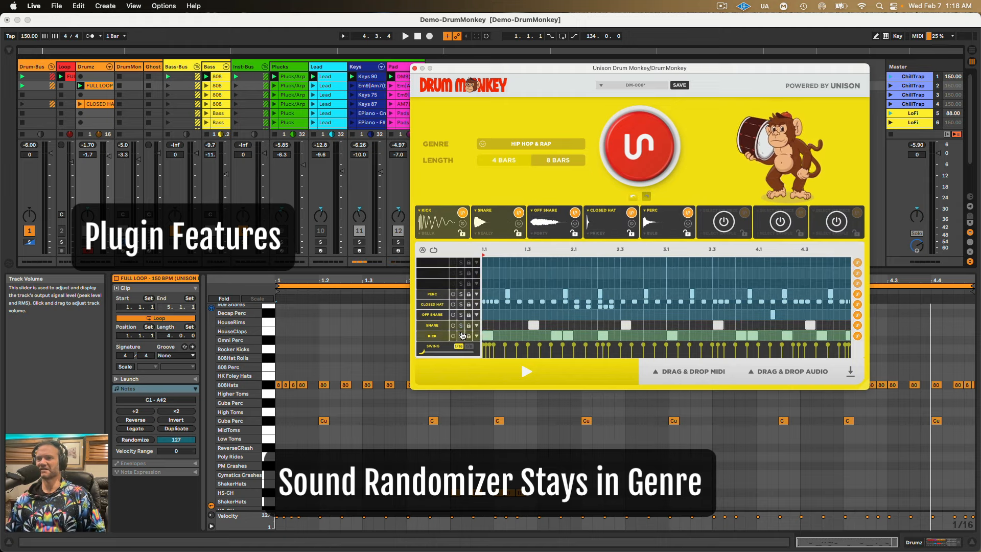
pyautogui.press('space')
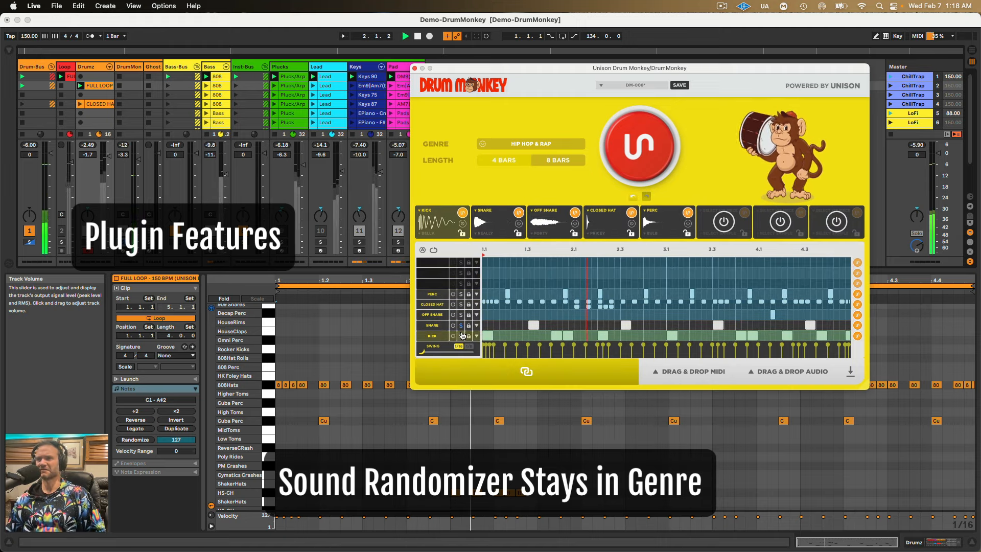
pyautogui.press('space')
pyautogui.click(461, 326)
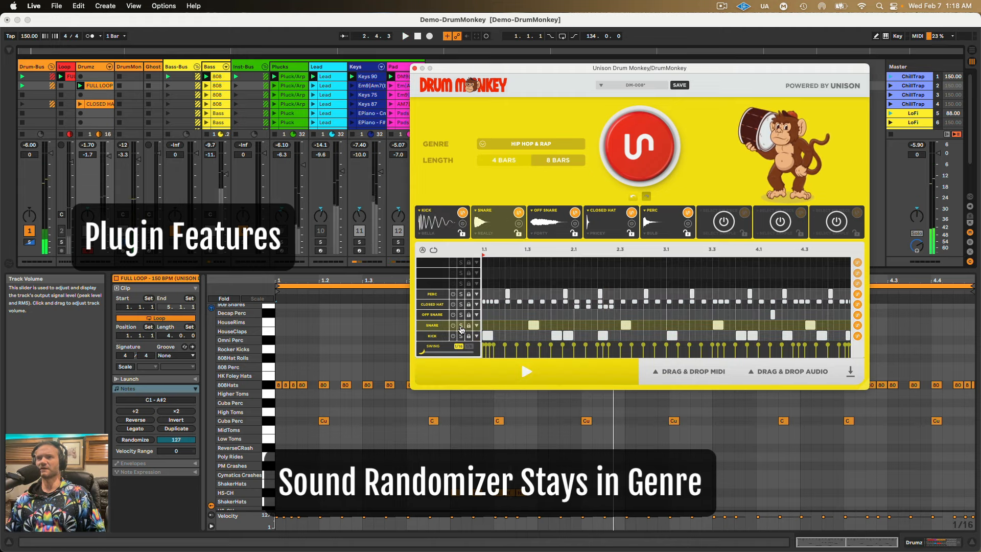
pyautogui.press('space')
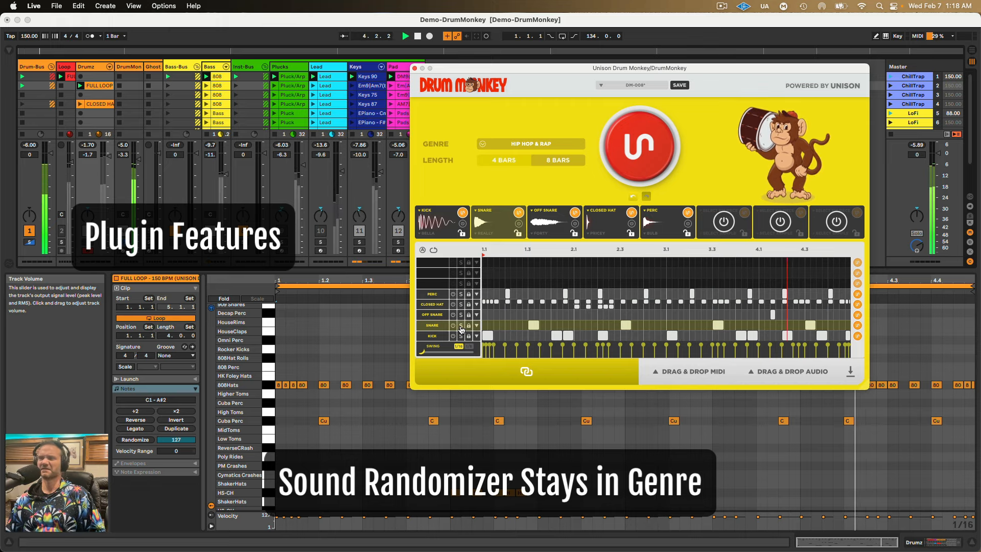
pyautogui.press('space')
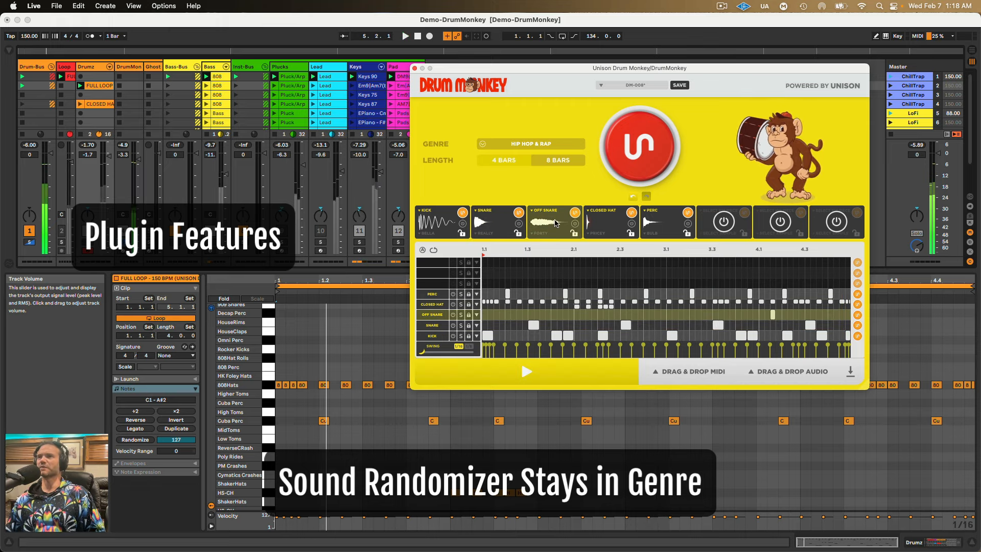
# Try Fatten on the off snare's sample, and apply it about halfway to the snare's Really sample with the loop playing.
pyautogui.click(551, 222)
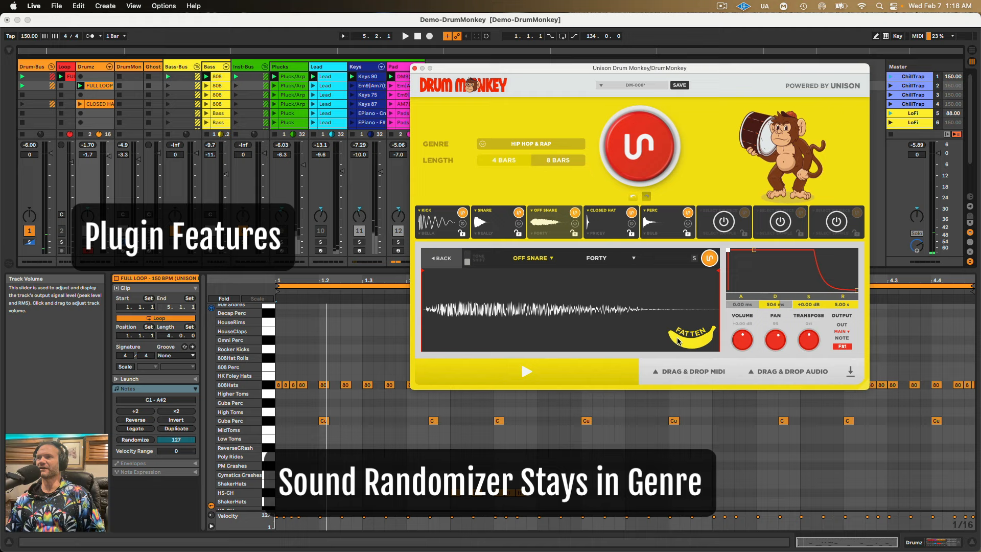
pyautogui.moveTo(692, 345); pyautogui.dragTo(685, 345)
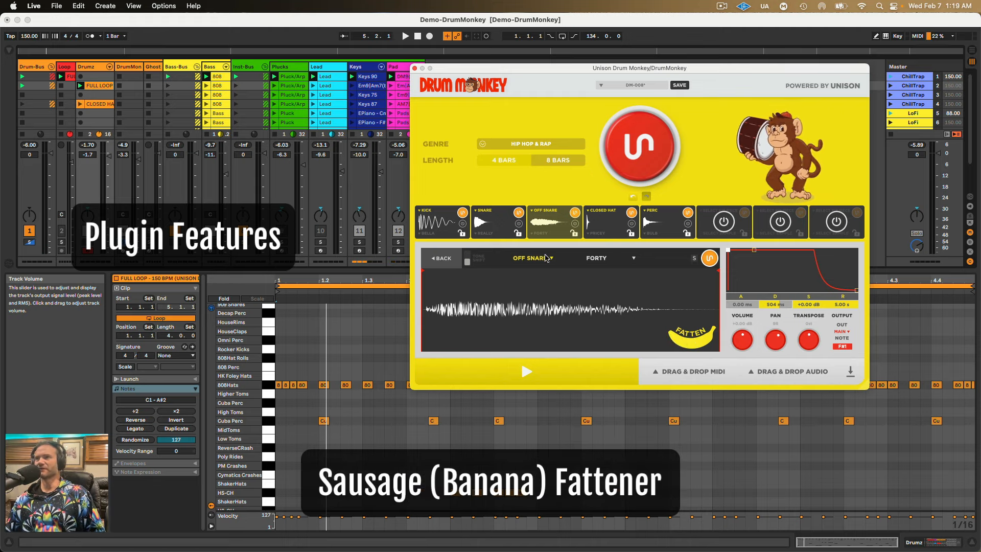
pyautogui.click(485, 221)
pyautogui.press('space')
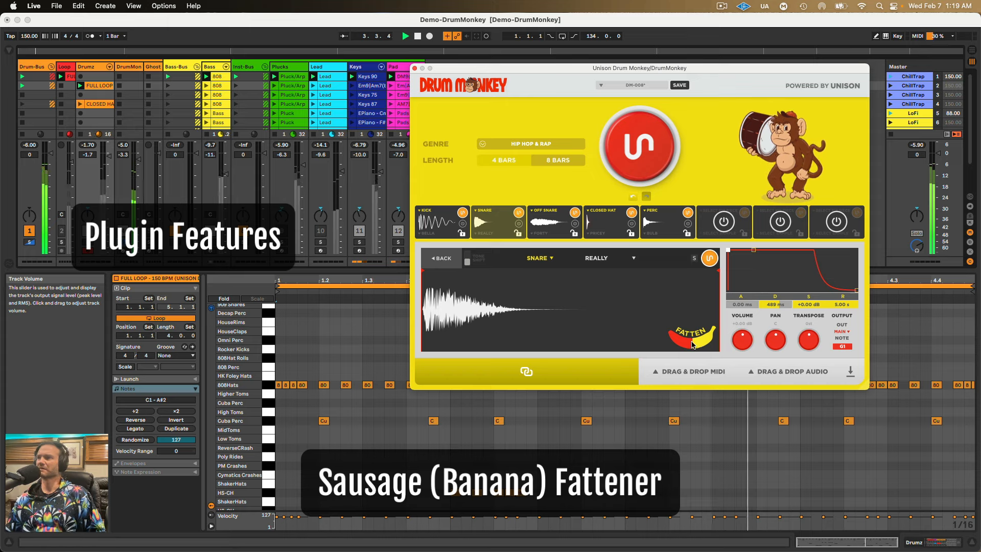
# Audition changes to the snare's transpose in the loop, stop playback, and return to the pattern grid.
pyautogui.moveTo(800, 338); pyautogui.dragTo(809, 349)
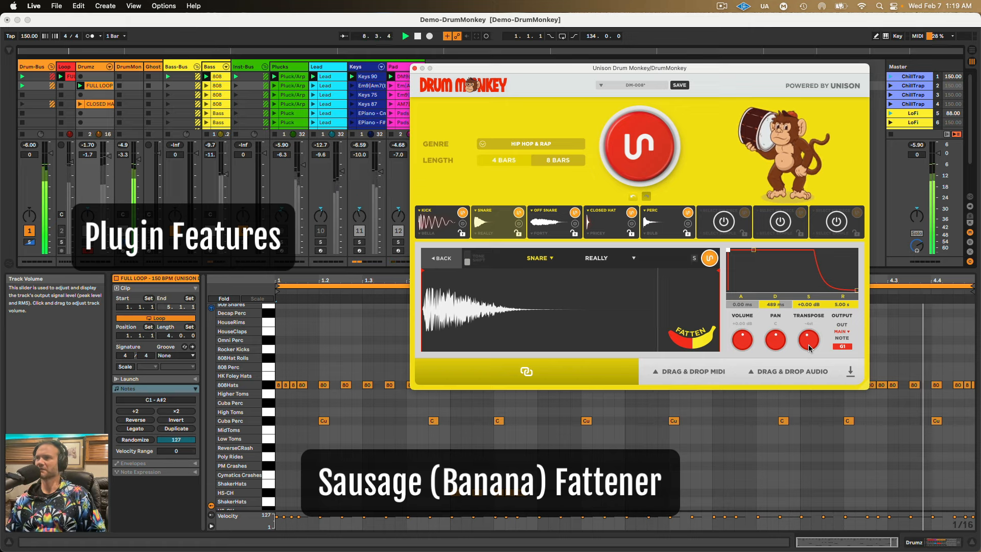
pyautogui.press('space')
pyautogui.moveTo(808, 348); pyautogui.dragTo(811, 338)
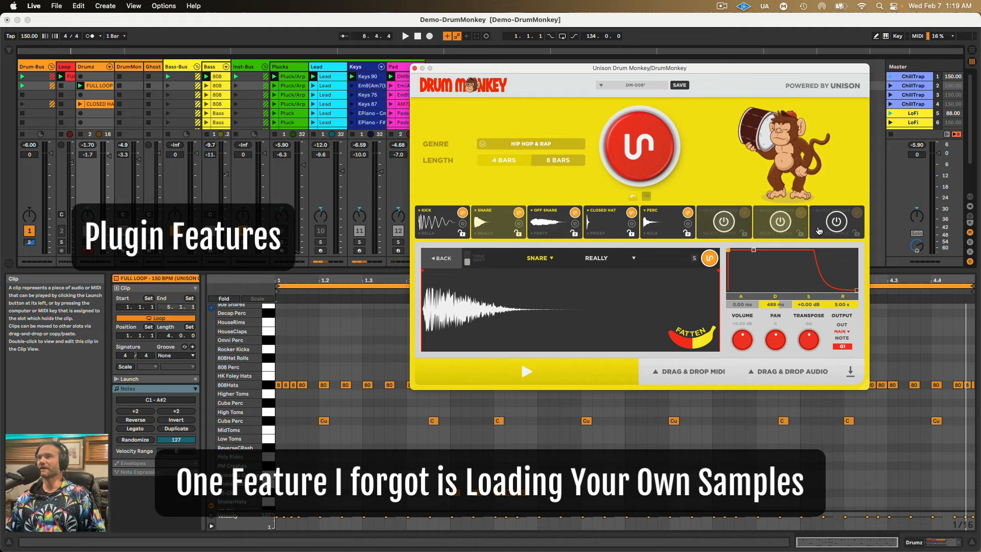
pyautogui.press('space')
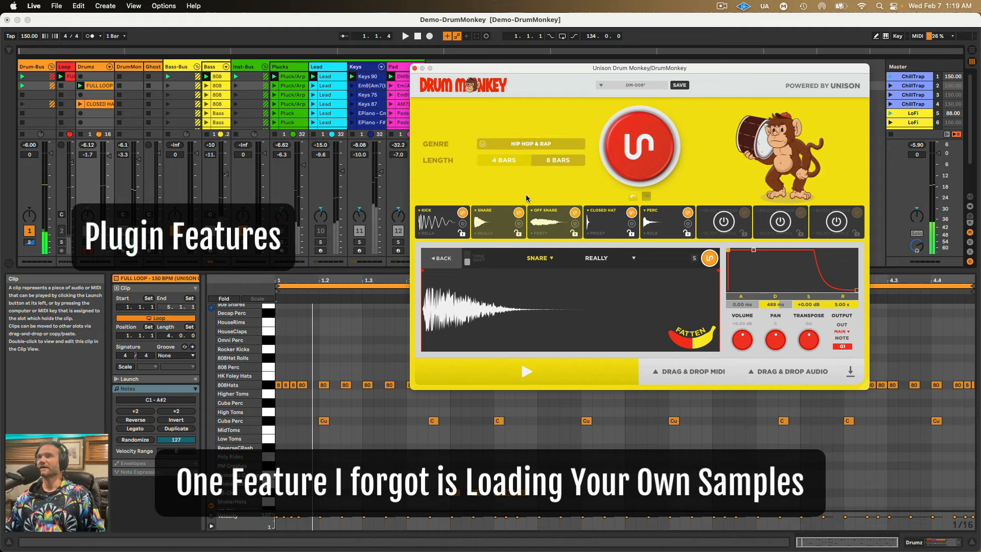
pyautogui.click(556, 181)
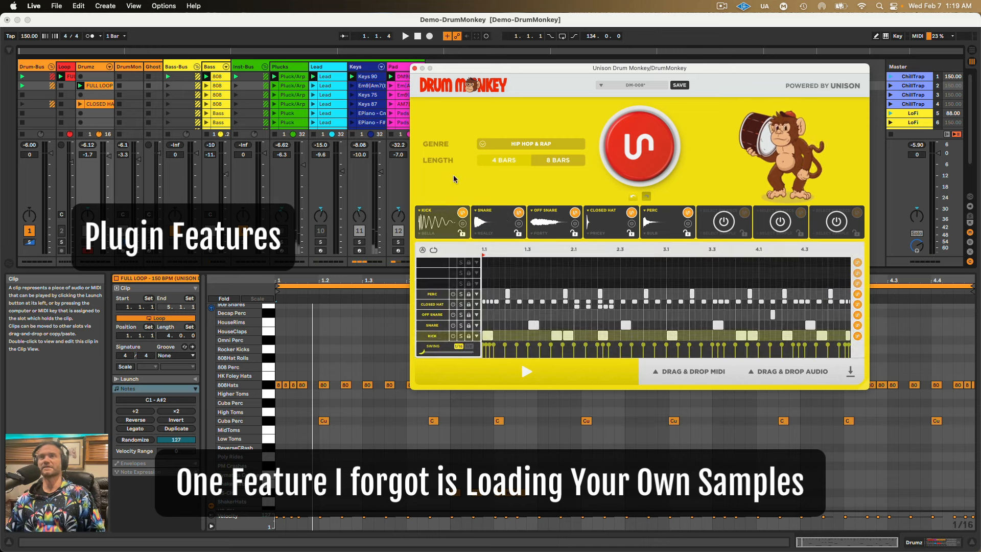
# Move the plugin window clear of the upper mixer area and audition the first ChillTrap scene.
pyautogui.moveTo(453, 68); pyautogui.dragTo(411, 164)
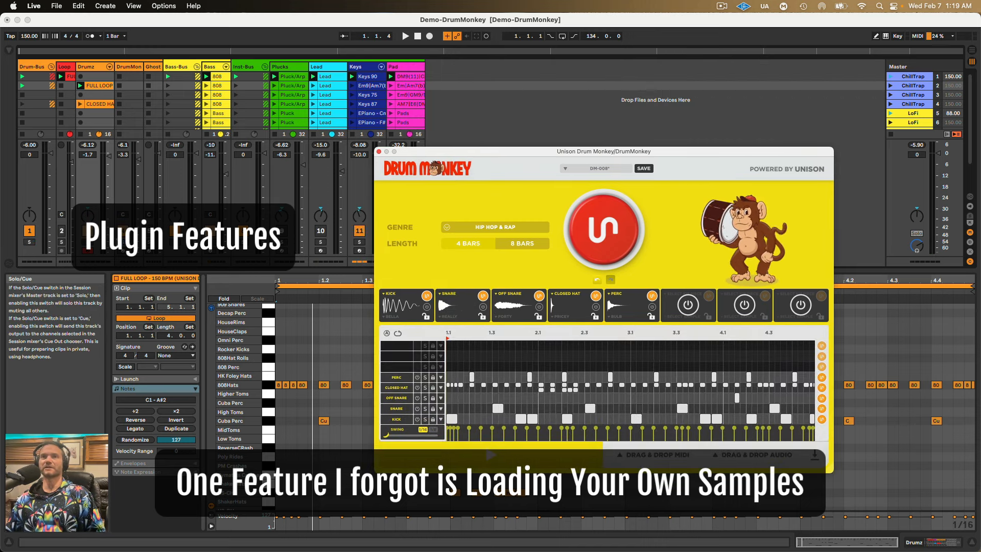
pyautogui.moveTo(639, 152); pyautogui.dragTo(719, 181)
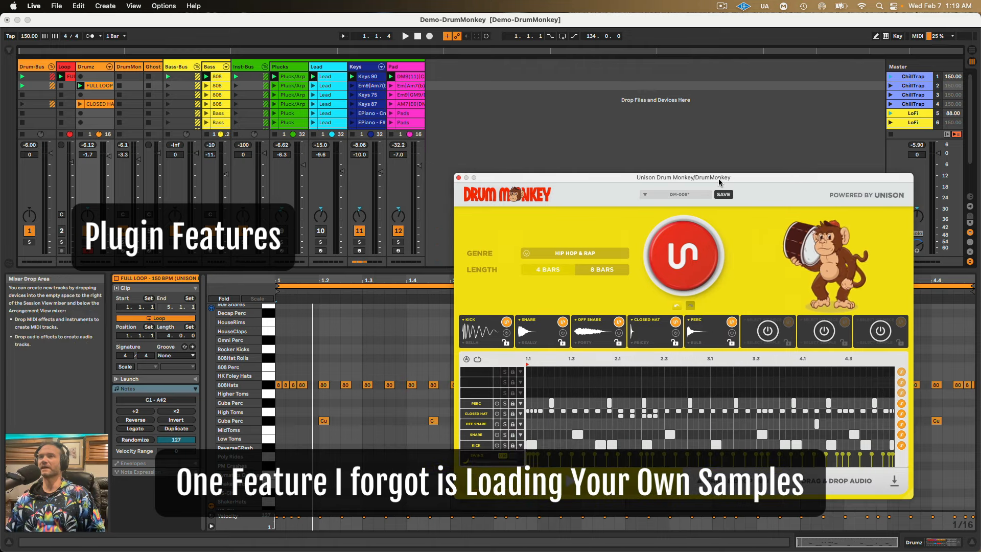
pyautogui.click(891, 76)
pyautogui.press('space')
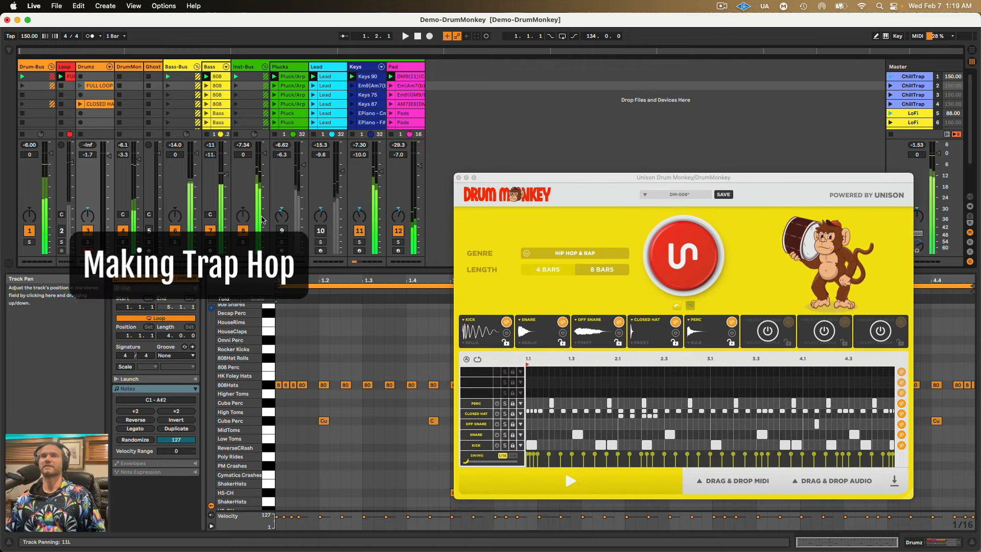
# Delete the clips on the Drumz and Loop tracks, and switch from the Drumz track to an active DrumMonkey track.
pyautogui.click(124, 231)
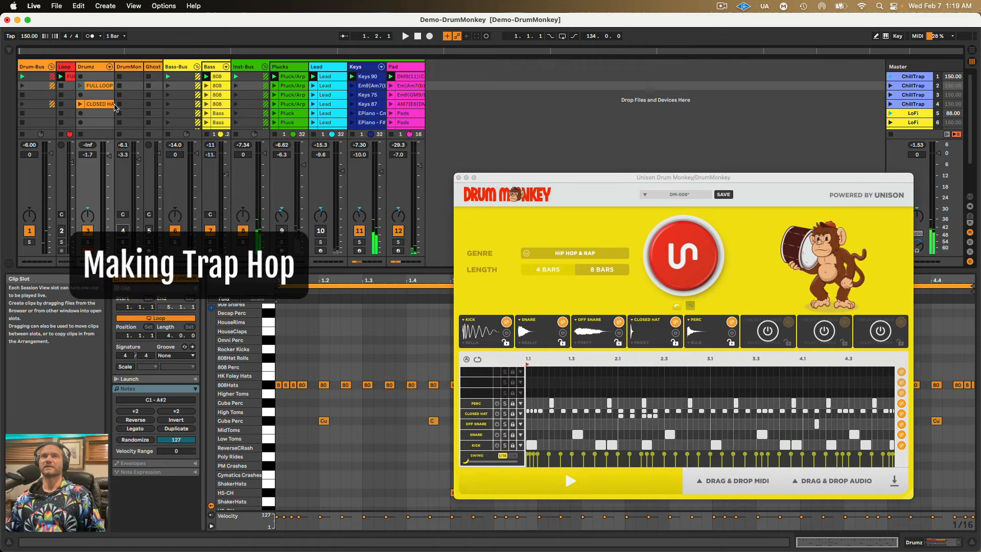
pyautogui.click(103, 85)
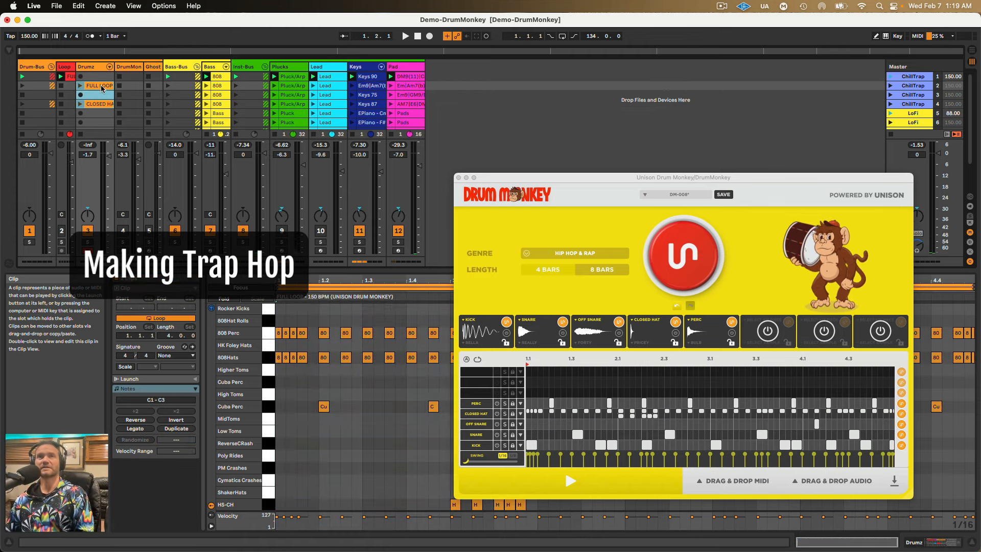
pyautogui.press('Delete')
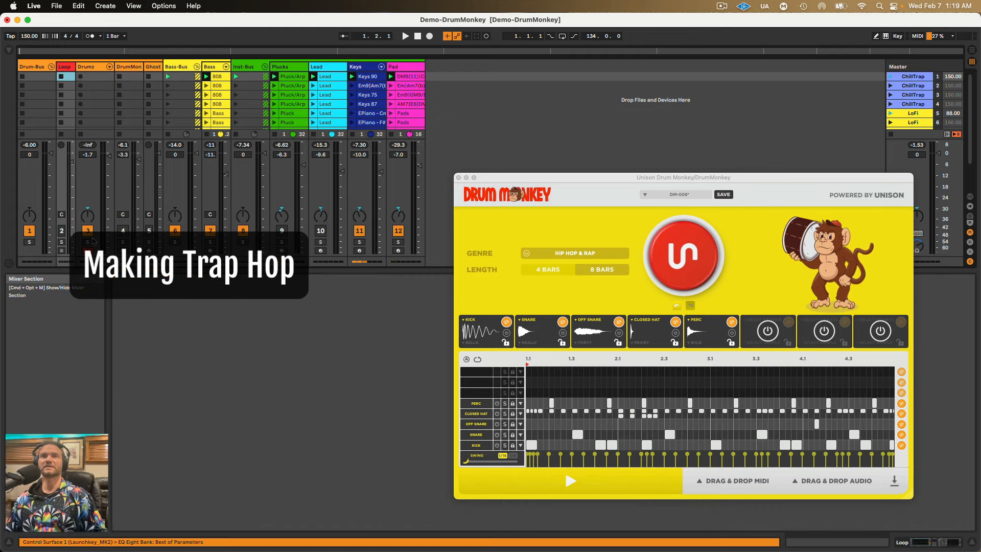
pyautogui.click(88, 230)
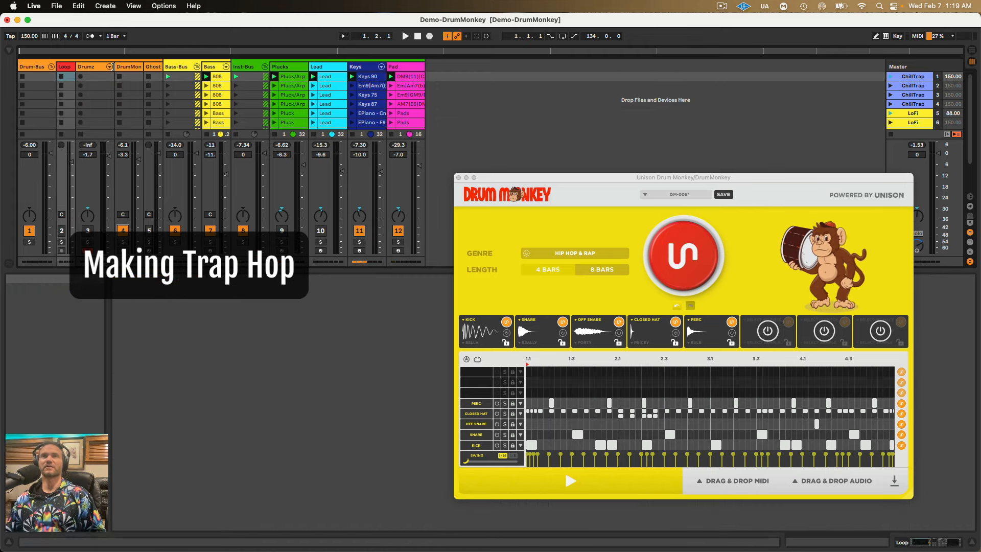
# Widen the DrumMonkey track, and hide the detail view with the plugin window moved higher to show all scenes.
pyautogui.moveTo(114, 67); pyautogui.dragTo(143, 68)
pyautogui.moveTo(495, 178); pyautogui.dragTo(483, 112)
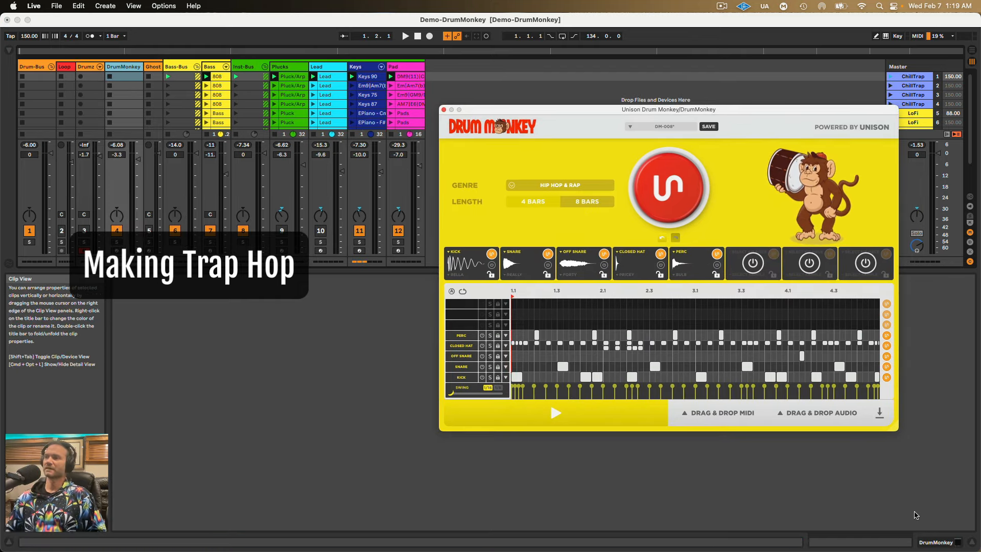
pyautogui.click(971, 541)
pyautogui.moveTo(568, 105); pyautogui.dragTo(561, 77)
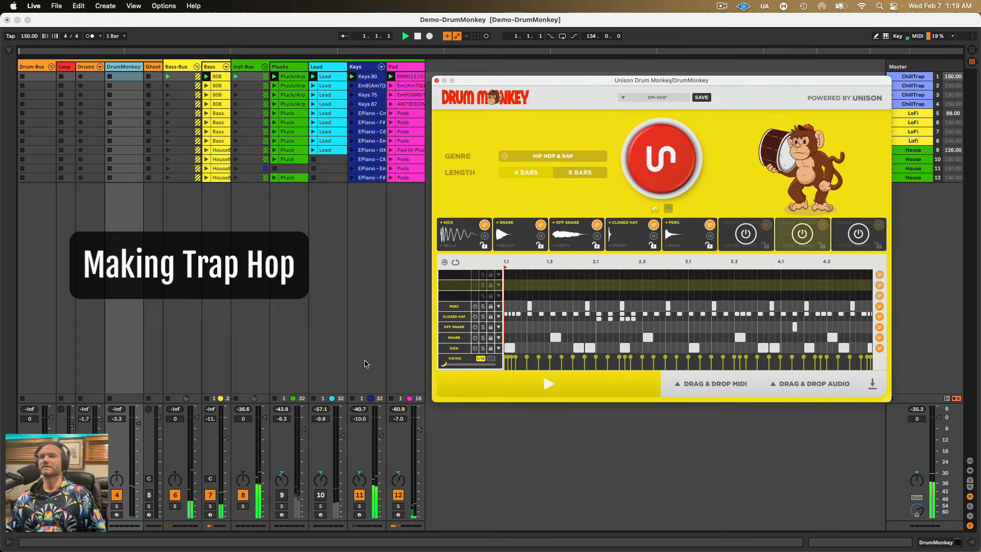
# Generate a new Hip Hop & Rap groove with the DrumMonkey track muted, and lower the playing Pad track to -8.2 dB.
pyautogui.click(117, 494)
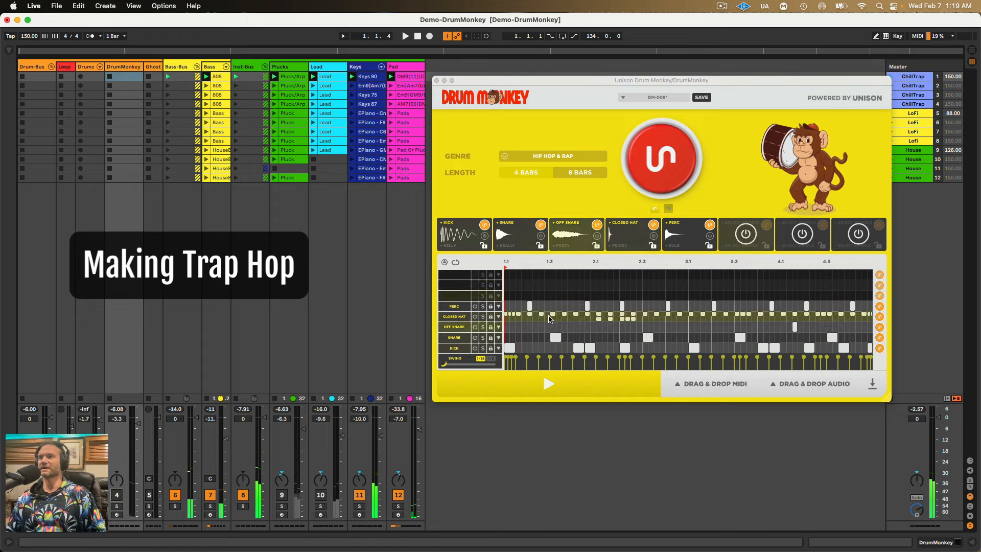
pyautogui.click(664, 159)
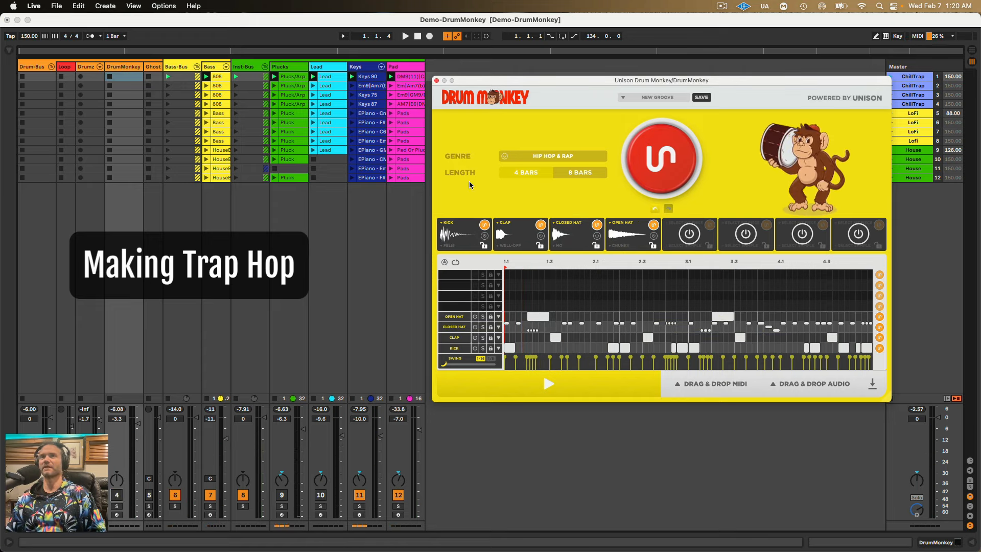
pyautogui.press('space')
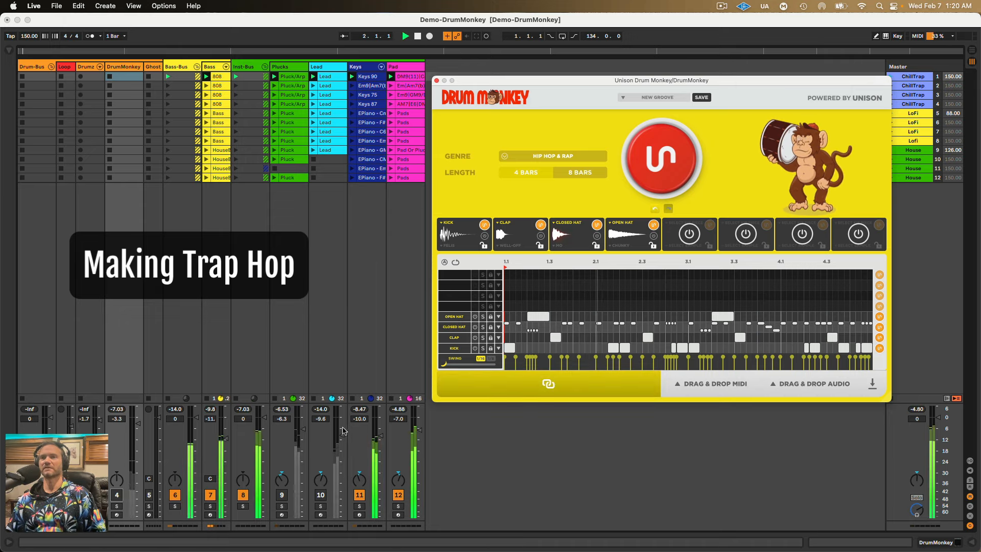
pyautogui.moveTo(407, 433); pyautogui.dragTo(407, 436)
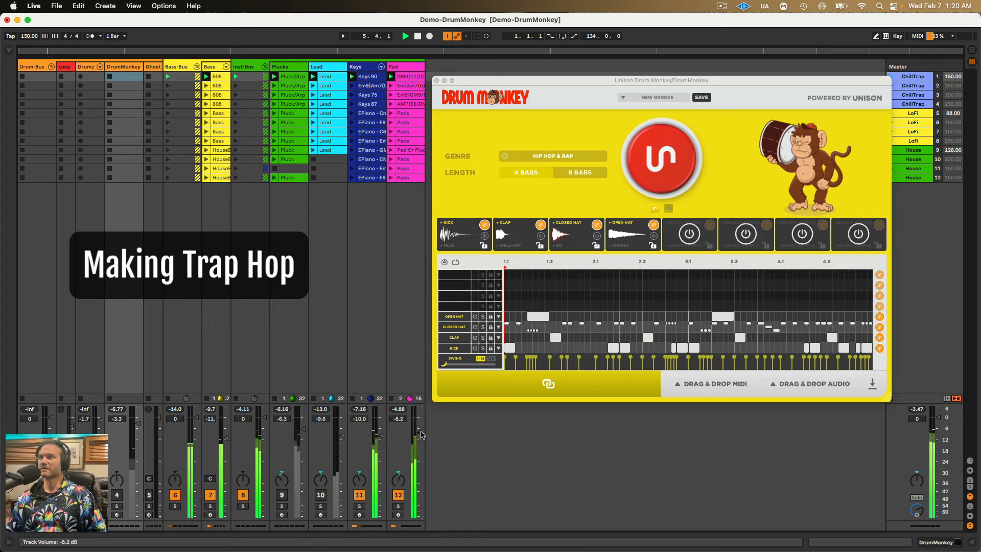
# Bring another generated groove into the mix by unmuting the DrumMonkey track, and randomize its snare sound.
pyautogui.click(673, 167)
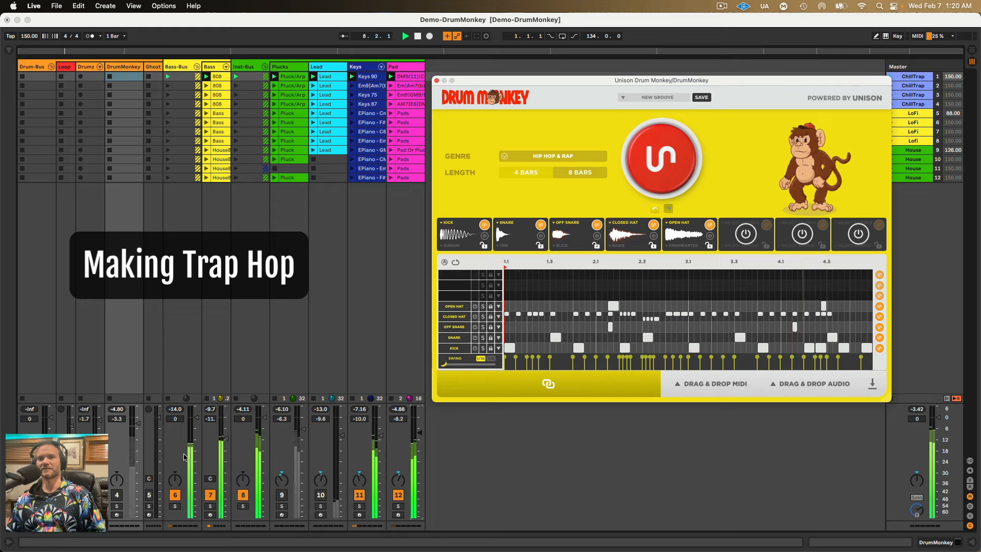
pyautogui.click(116, 494)
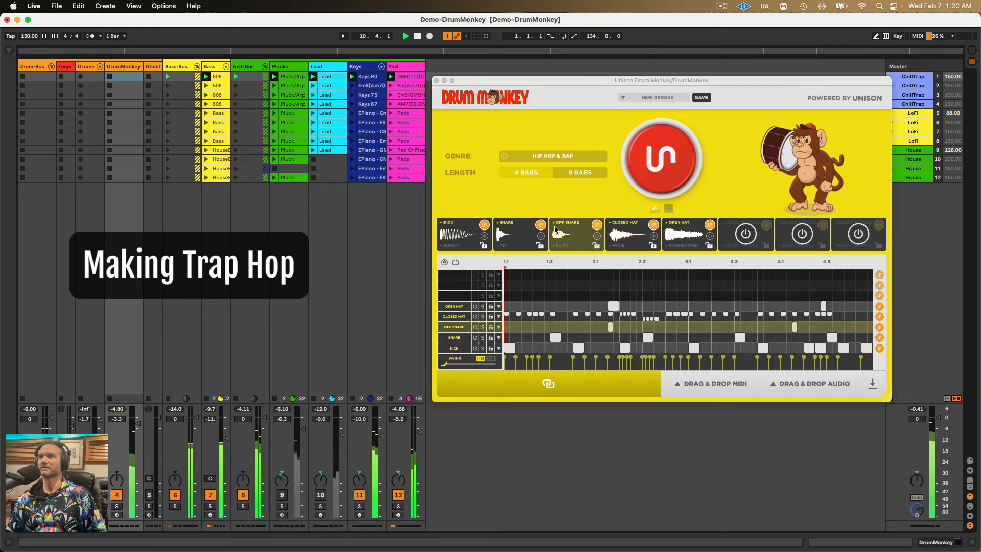
pyautogui.click(539, 228)
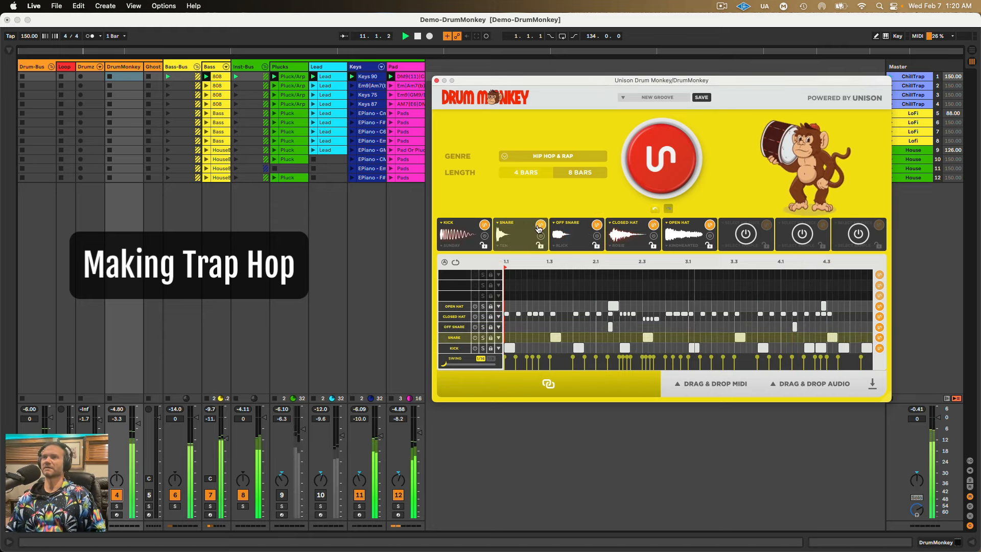
pyautogui.click(511, 224)
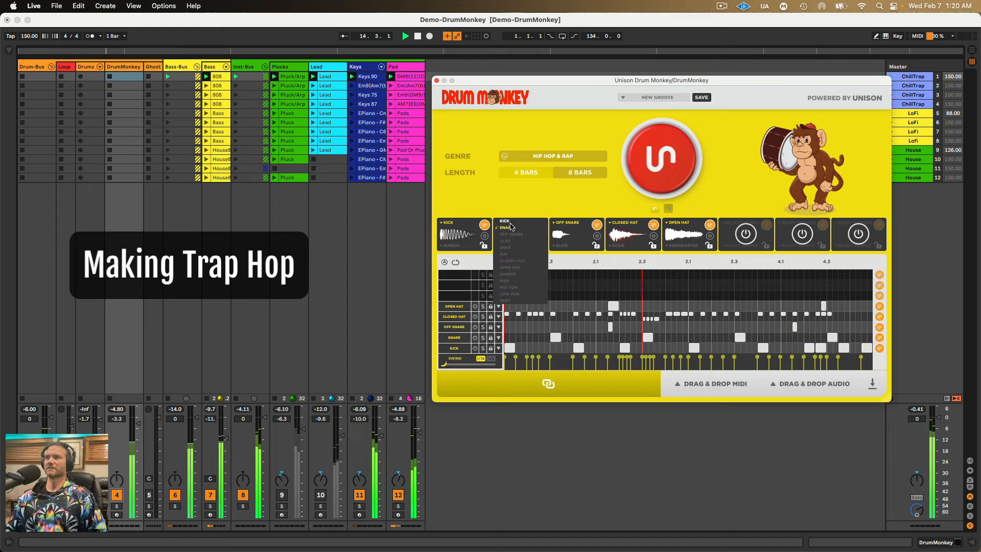
pyautogui.click(510, 247)
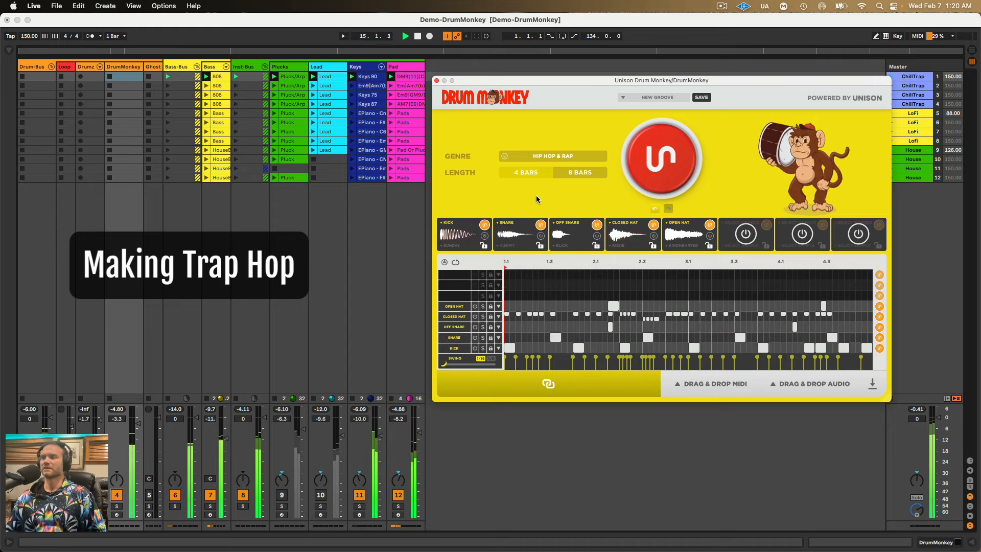
# Generate a further Hip Hop & Rap groove and regenerate its perc row pattern several times during playback.
pyautogui.click(656, 174)
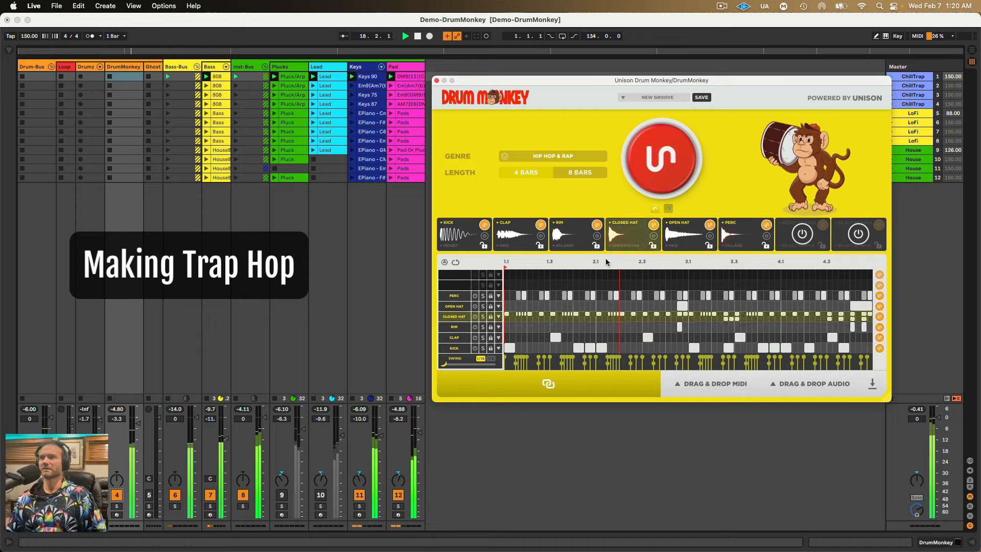
pyautogui.click(475, 296)
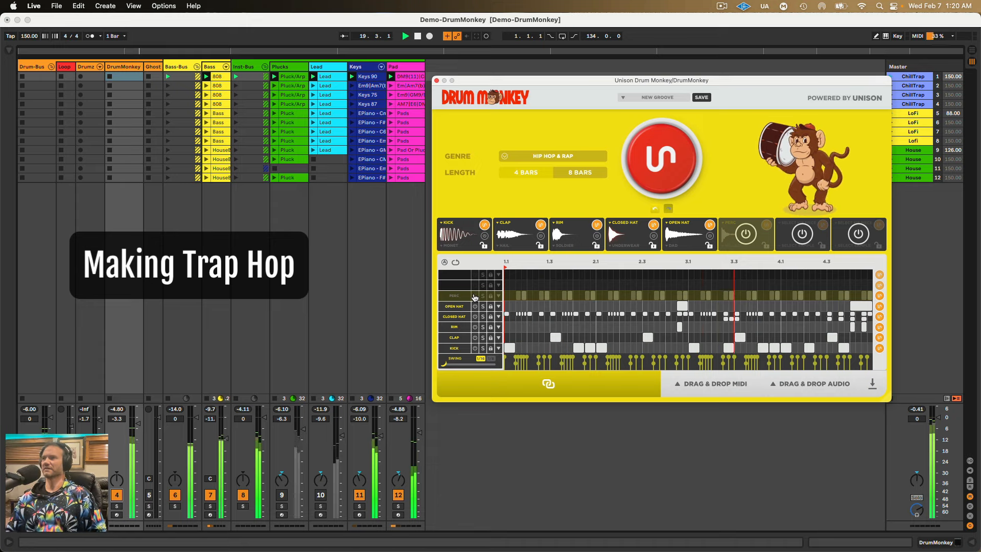
pyautogui.click(879, 296)
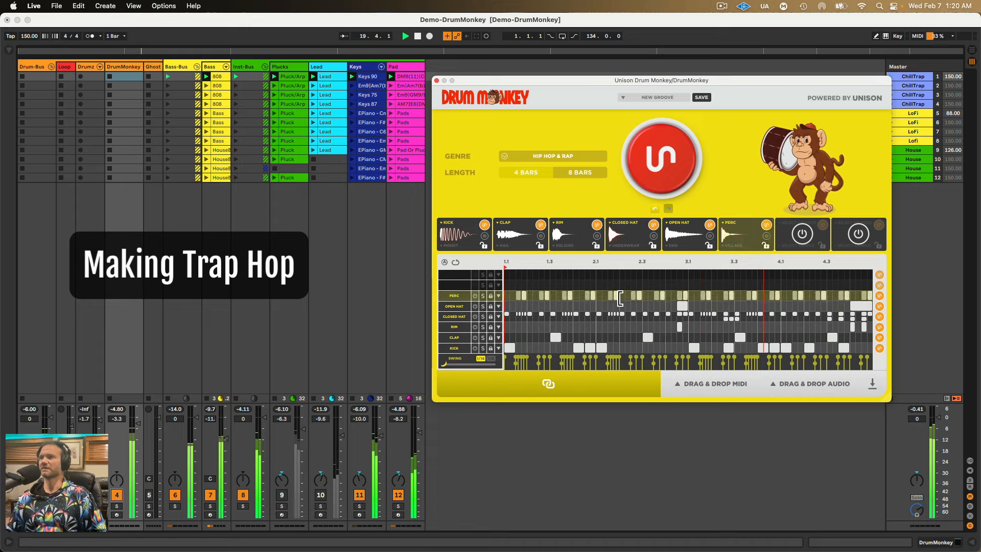
pyautogui.click(879, 296)
pyautogui.click(879, 296)
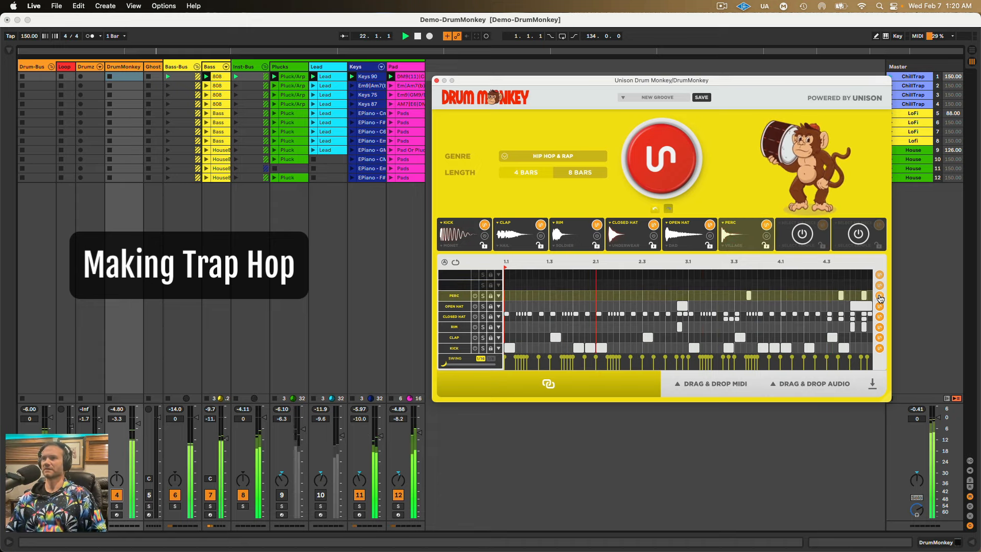
pyautogui.click(879, 296)
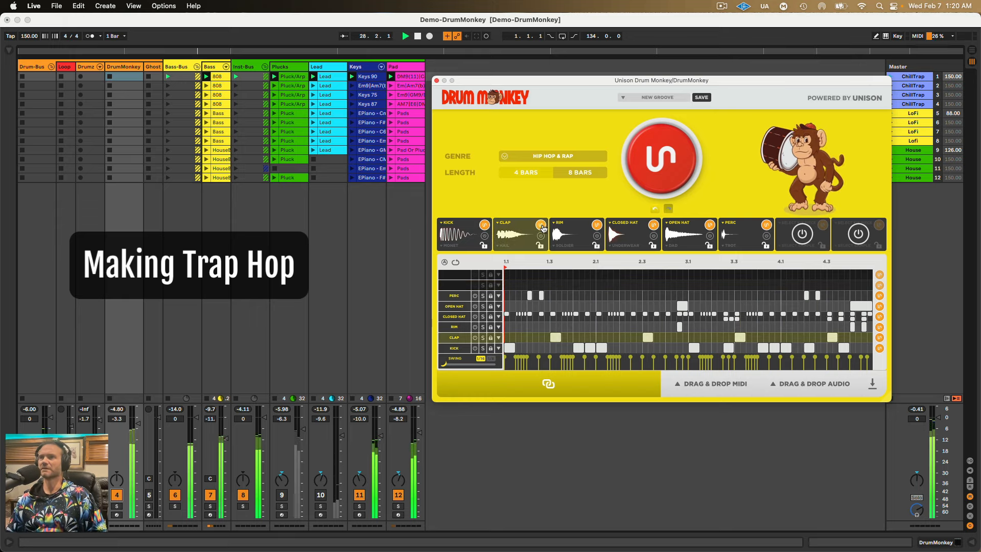
# Check the clap's sound editor and audition the current groove with the plugin window moved lower.
pyautogui.click(527, 236)
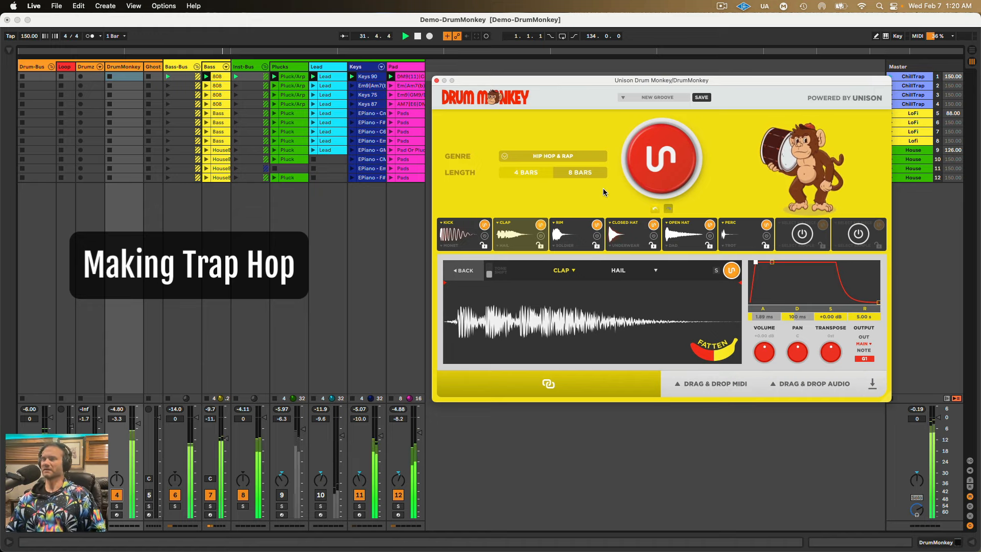
pyautogui.click(463, 270)
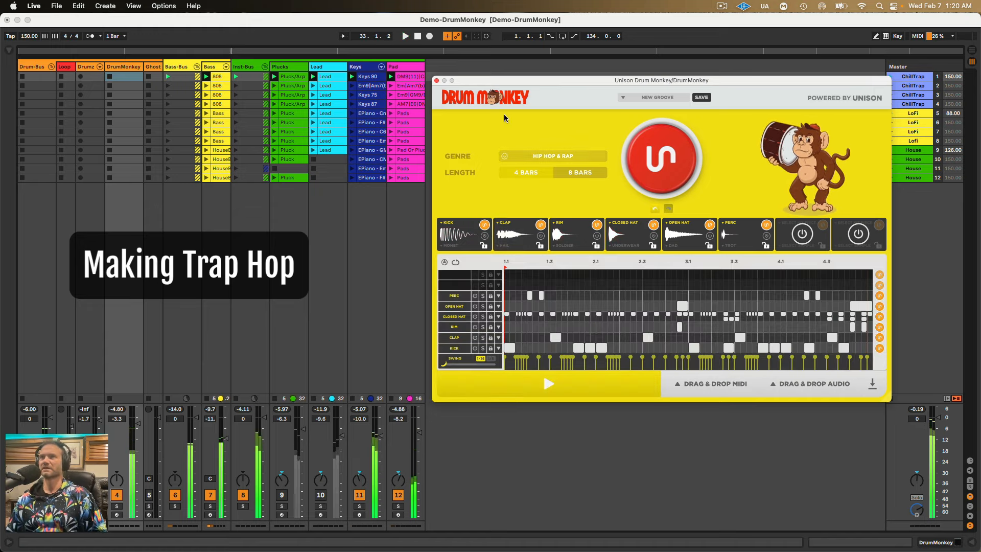
pyautogui.moveTo(482, 82); pyautogui.dragTo(486, 106)
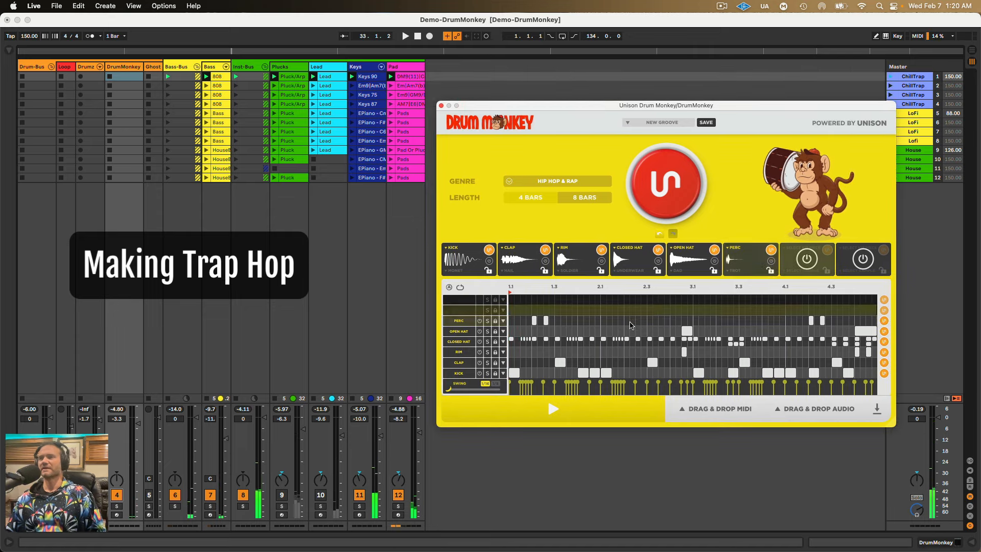
pyautogui.press('space')
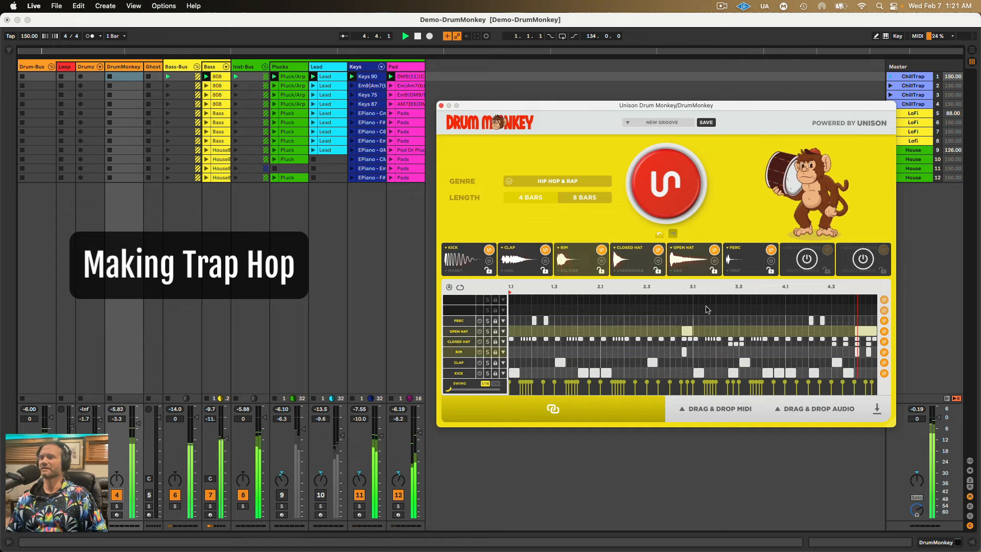
pyautogui.press('space')
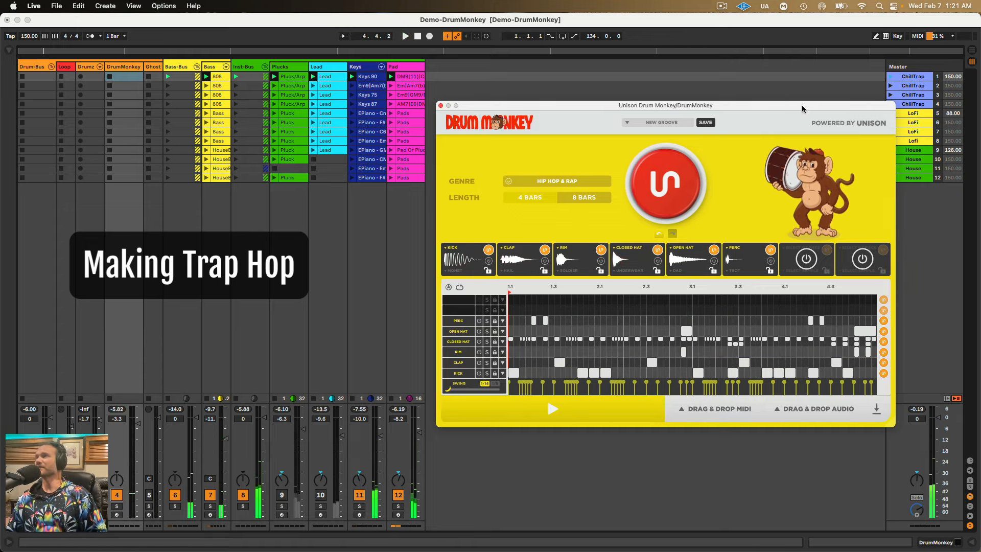
# Launch the second ChillTrap scene with the DrumMonkey track muted and the plugin window shifted clear of the scene launchers.
pyautogui.moveTo(852, 106); pyautogui.dragTo(846, 105)
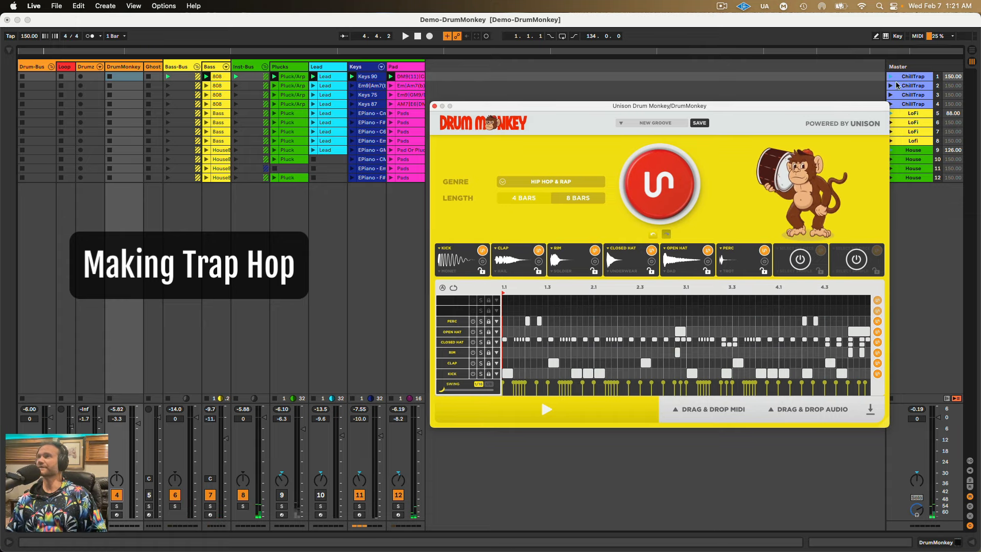
pyautogui.click(116, 495)
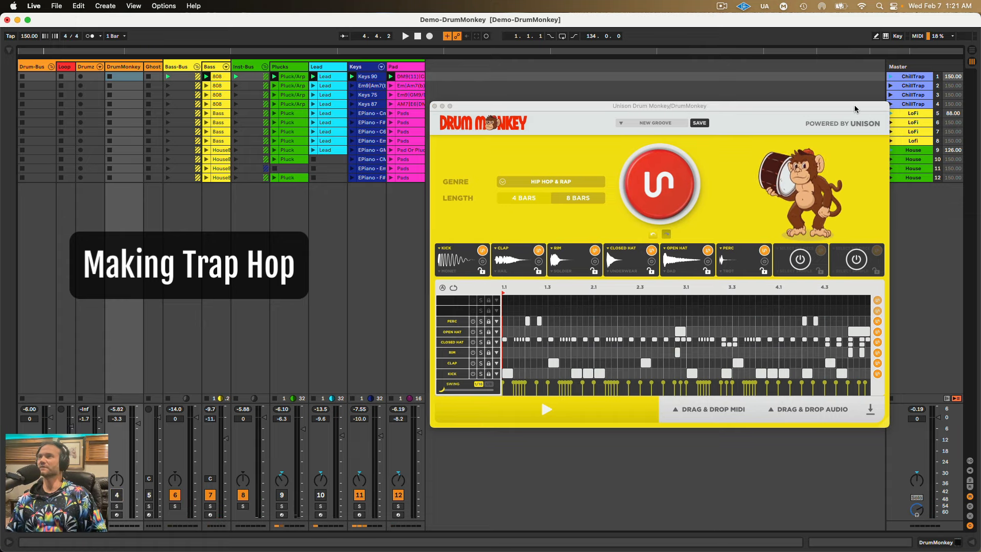
pyautogui.click(891, 86)
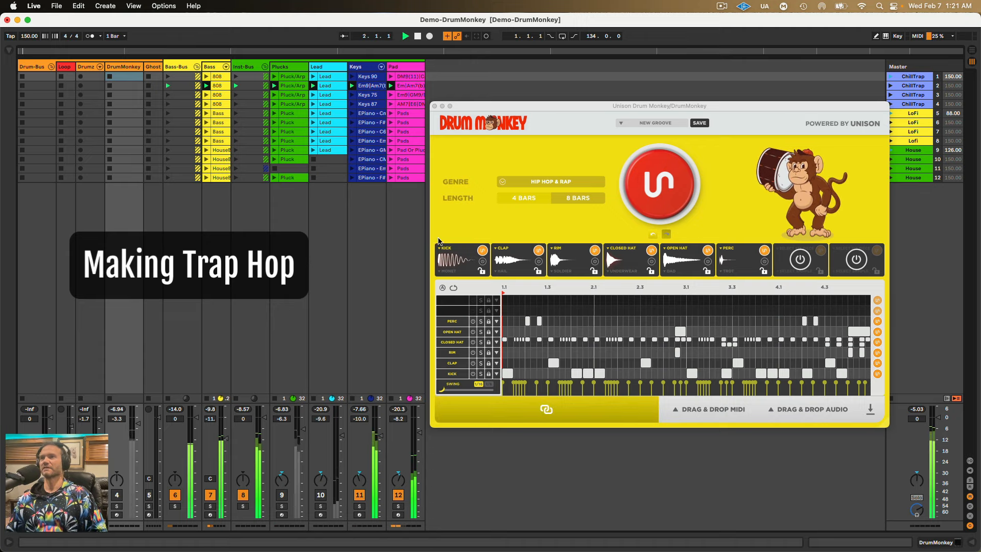
# Generate two new 4-bar Hip Hop & Rap grooves in succession and randomize the second one's snare sound.
pyautogui.click(659, 191)
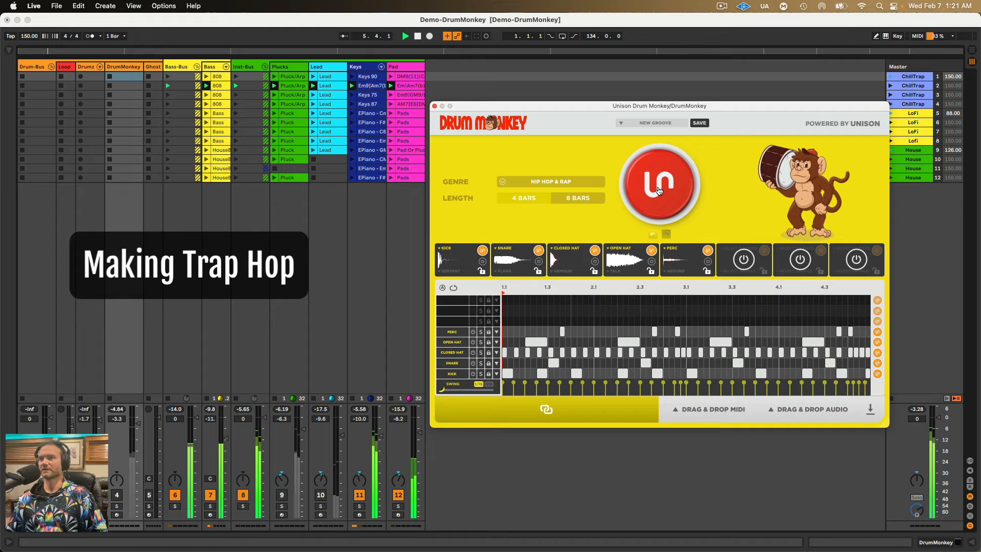
pyautogui.click(659, 194)
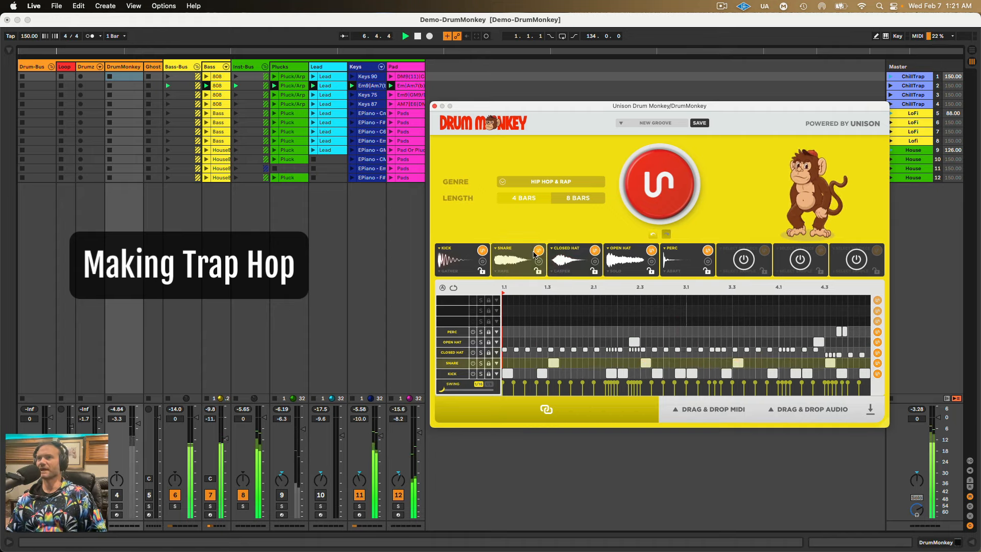
pyautogui.click(537, 251)
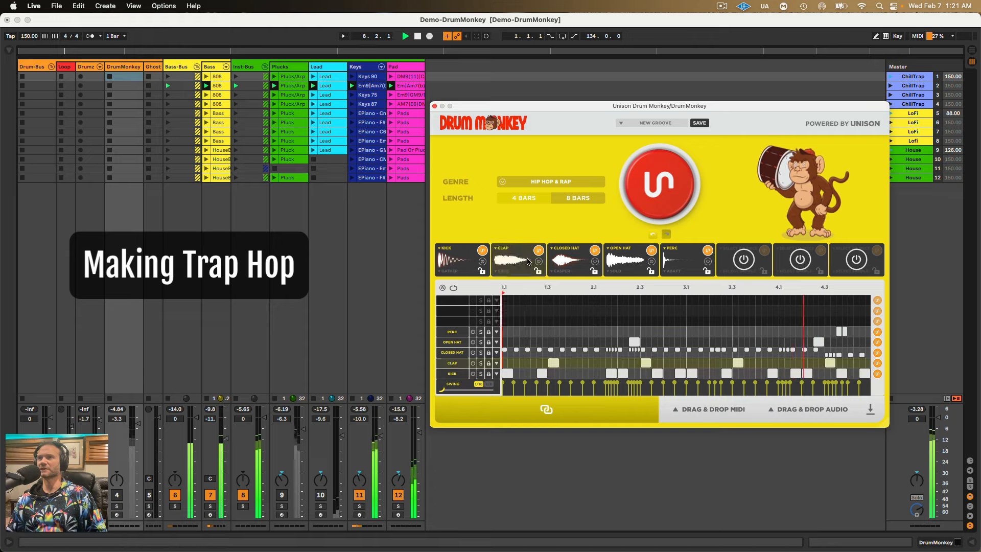
# Unmute the DrumMonkey track to hear the groove with the scene, and save the groove as DM-009.
pyautogui.click(117, 495)
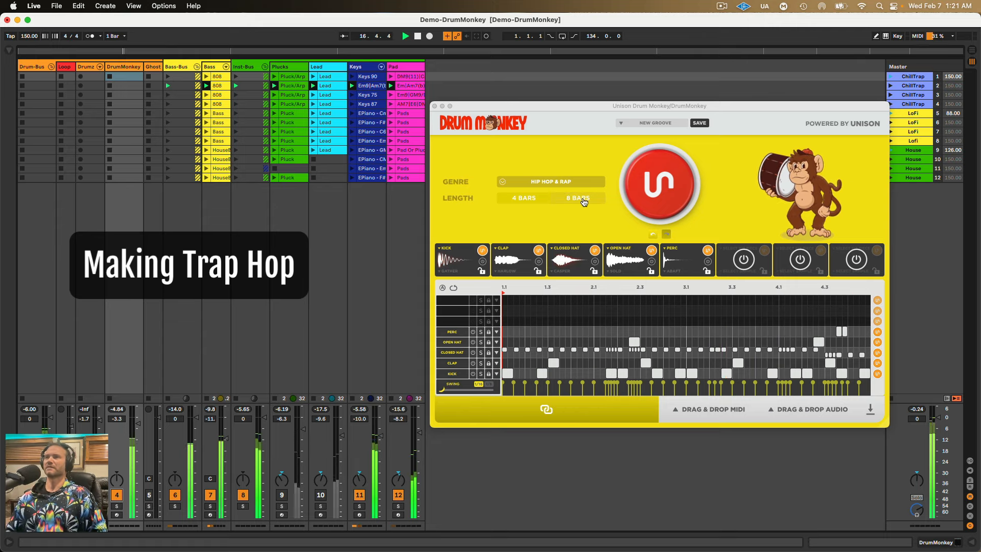
pyautogui.click(698, 123)
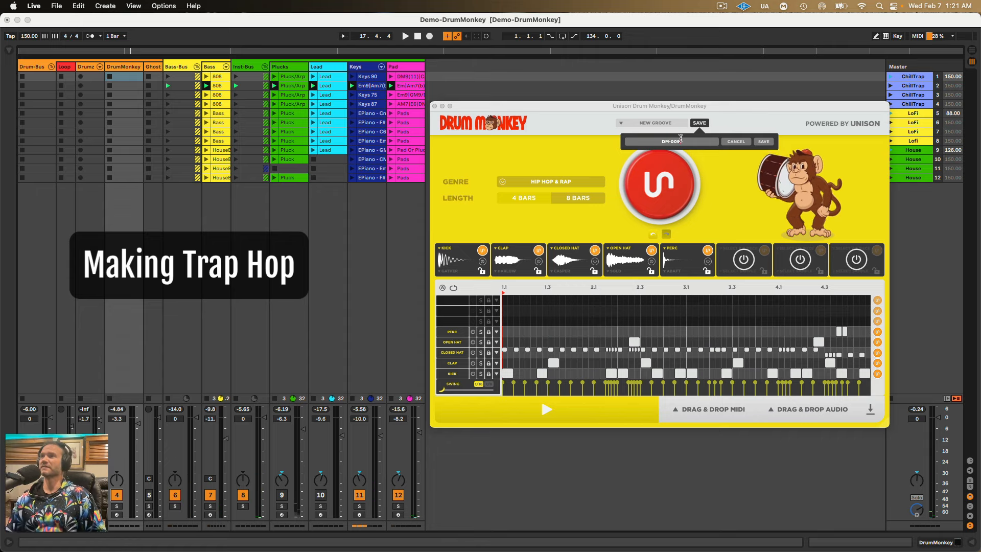
pyautogui.click(763, 141)
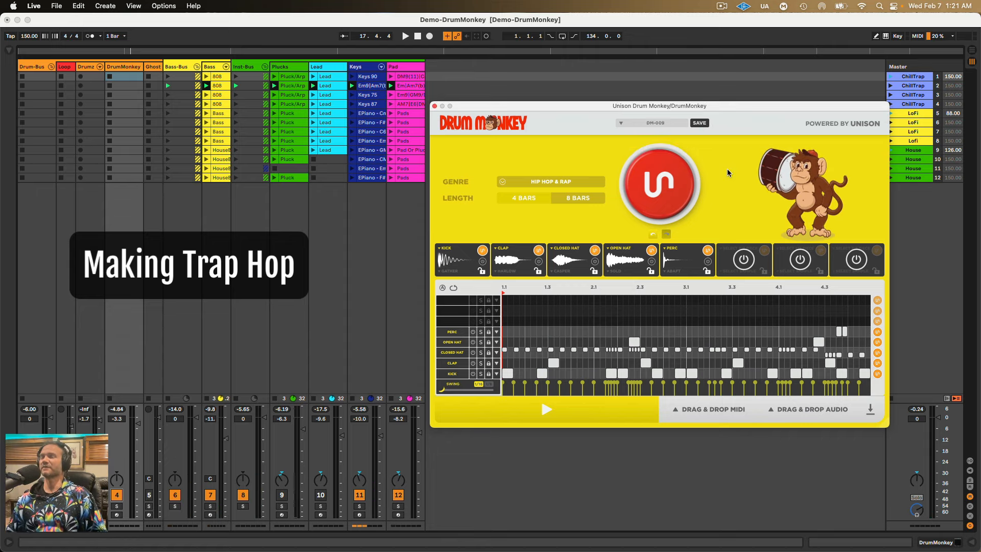
# Set the groove length to 8 bars, and generate and audition a new Hip Hop & Rap groove.
pyautogui.moveTo(599, 105); pyautogui.dragTo(596, 108)
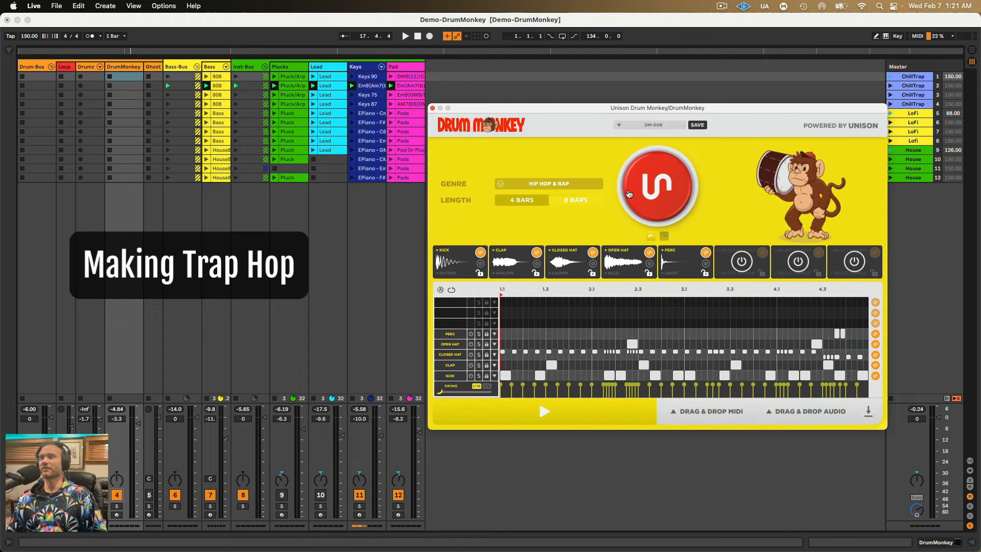
pyautogui.click(650, 191)
pyautogui.click(649, 191)
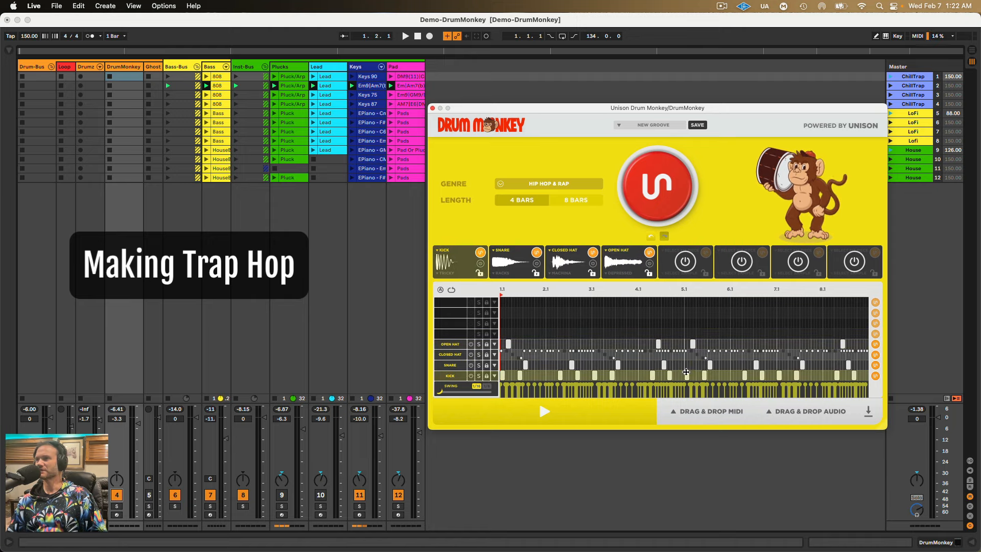
pyautogui.press('space')
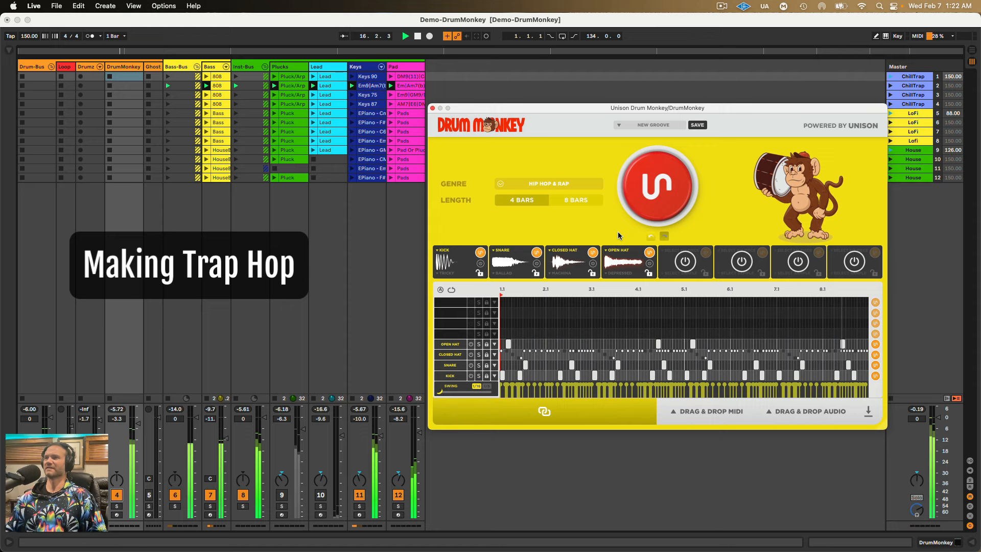
pyautogui.press('space')
# Save the 8-bar groove as DM-010, with the plugin window moved lower to expose more scenes.
pyautogui.moveTo(548, 109); pyautogui.dragTo(555, 128)
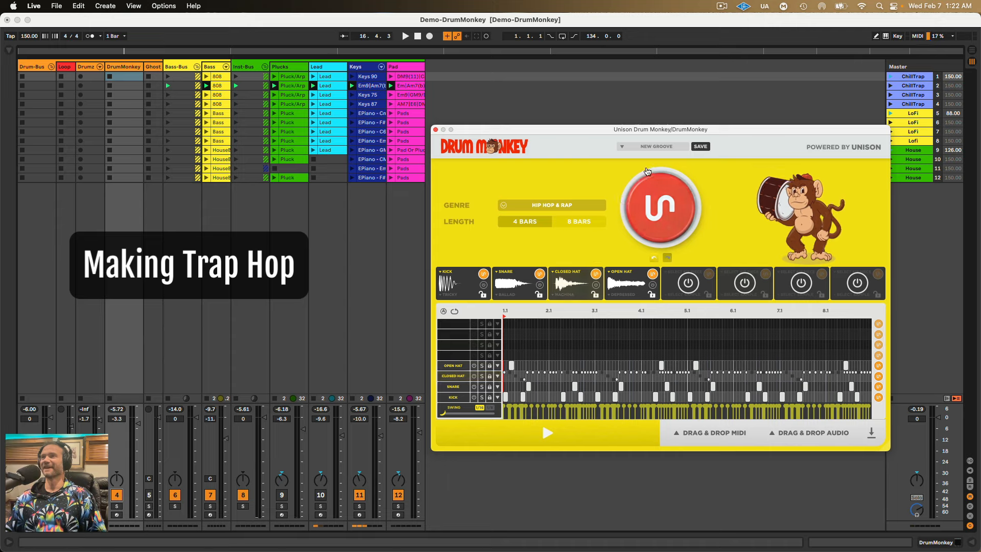
pyautogui.click(699, 146)
pyautogui.write('DM')
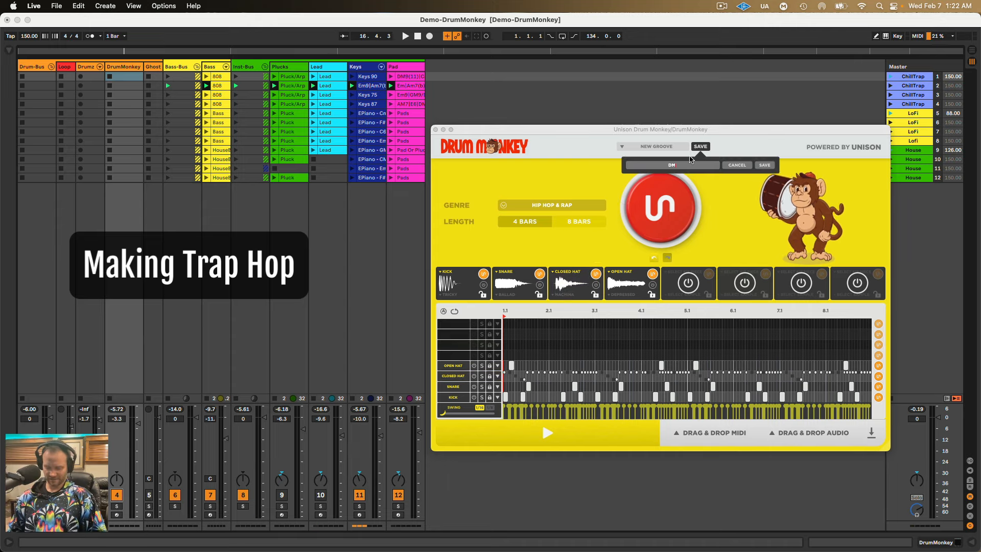
pyautogui.write('-010')
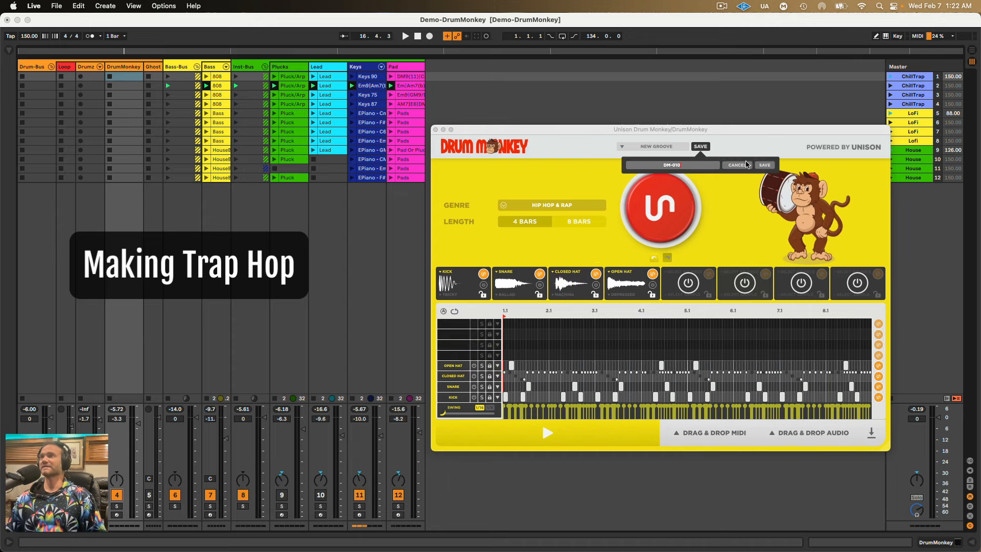
pyautogui.click(764, 164)
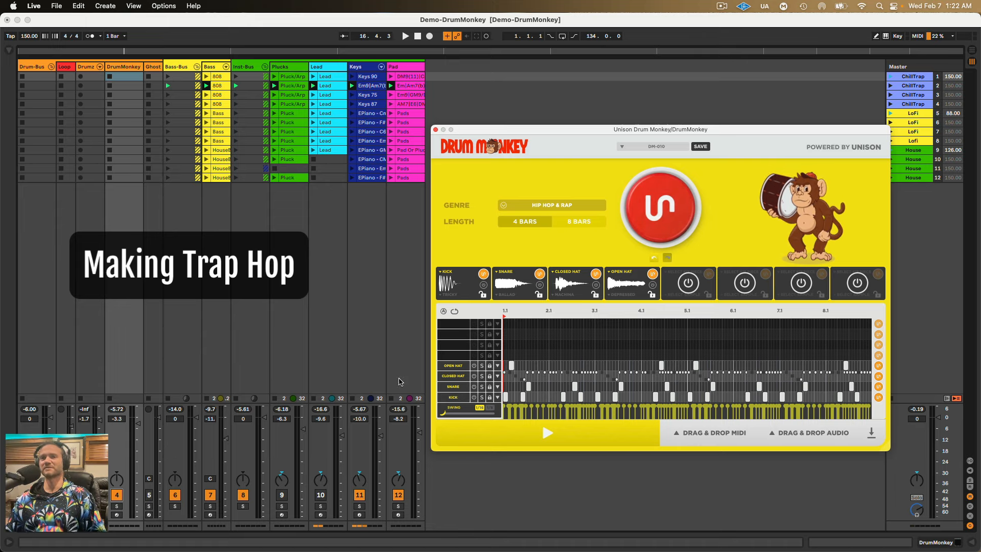
# Launch the third ChillTrap scene with the DrumMonkey track muted, and lower the Pad track to -12.0 dB.
pyautogui.click(116, 494)
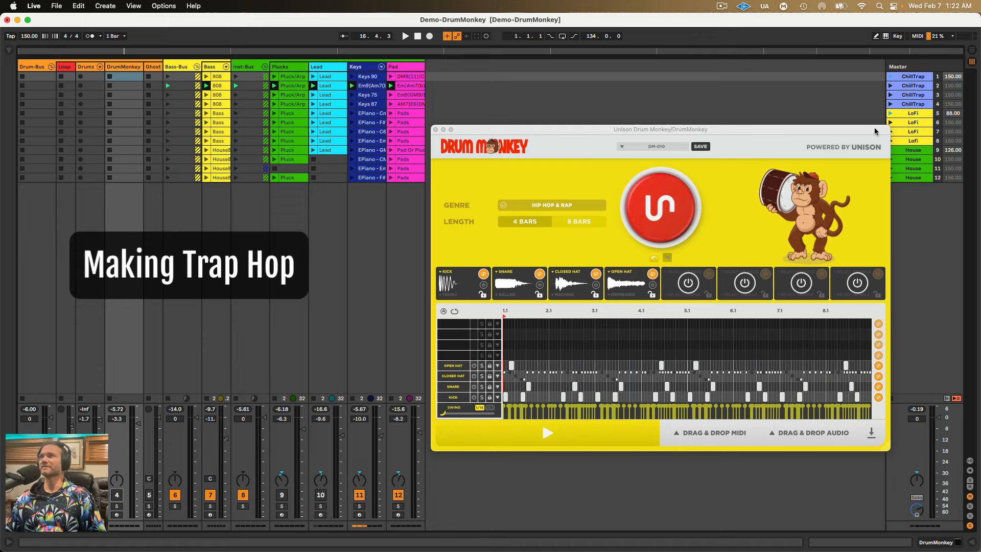
pyautogui.click(890, 94)
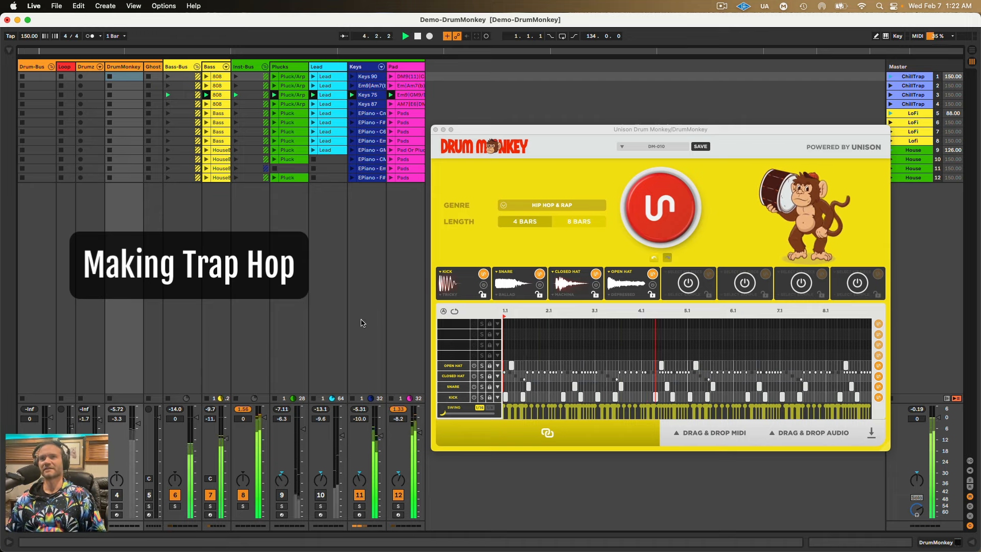
pyautogui.moveTo(264, 417); pyautogui.dragTo(264, 419)
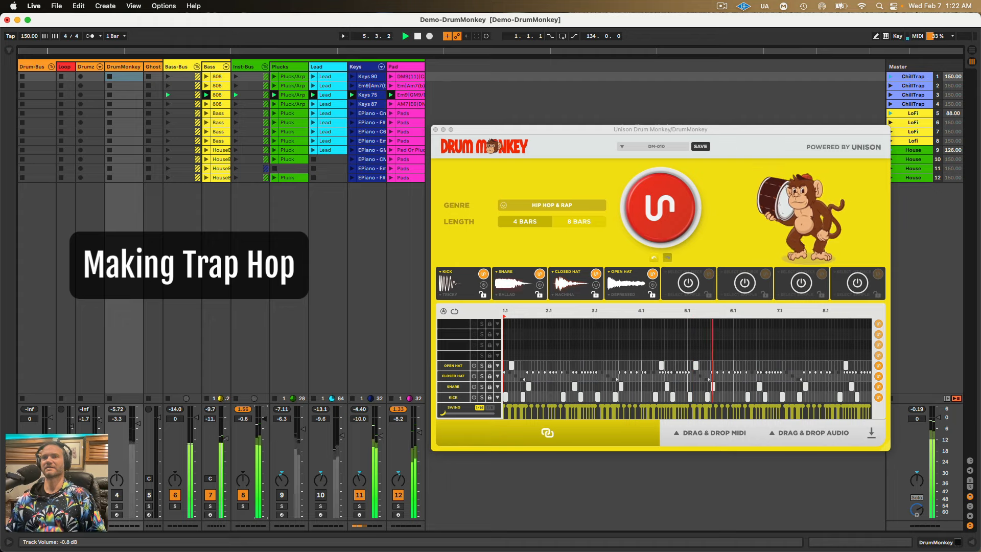
pyautogui.press('super+z')
pyautogui.moveTo(420, 433); pyautogui.dragTo(419, 439)
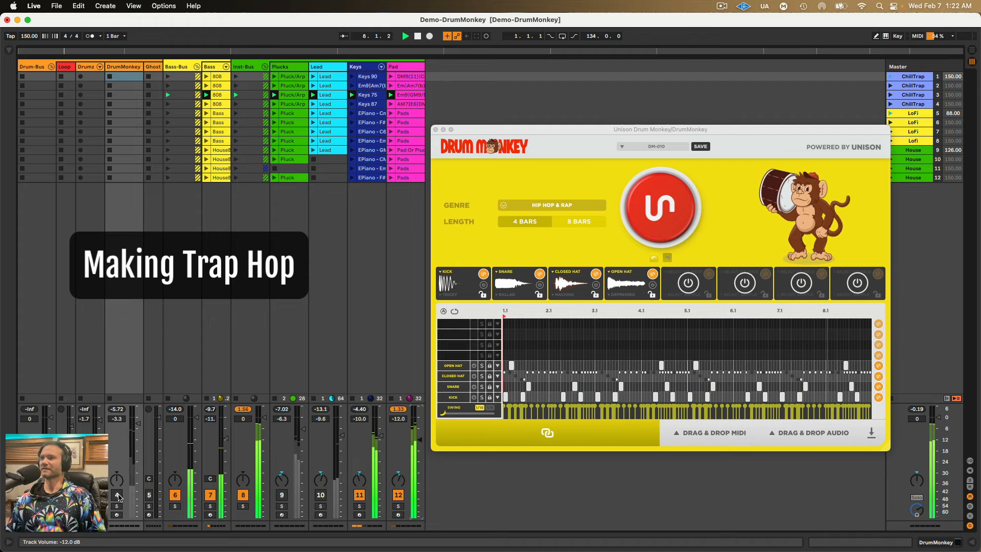
# Generate another 8-bar Hip Hop & Rap groove and play it over the third ChillTrap scene with DrumMonkey unmuted.
pyautogui.click(651, 213)
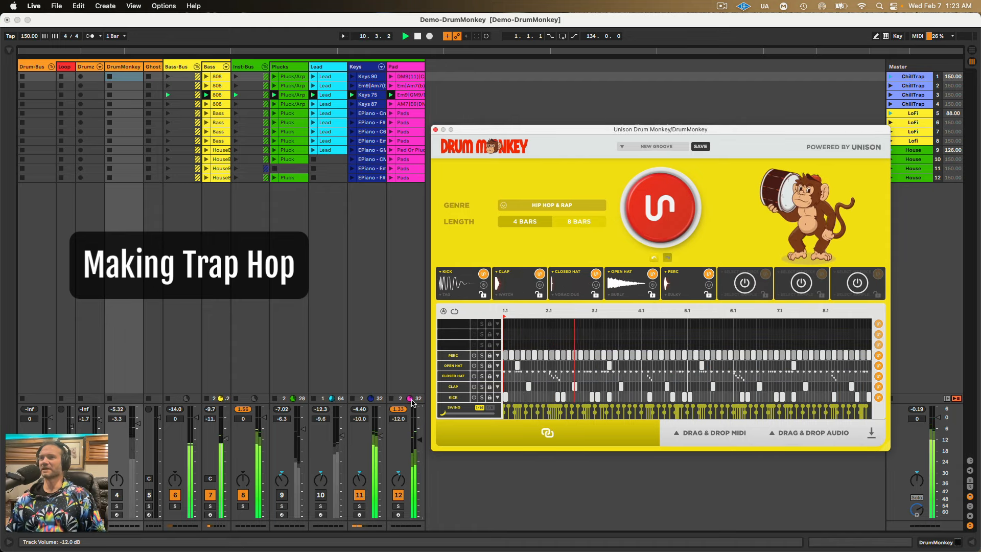
pyautogui.click(118, 496)
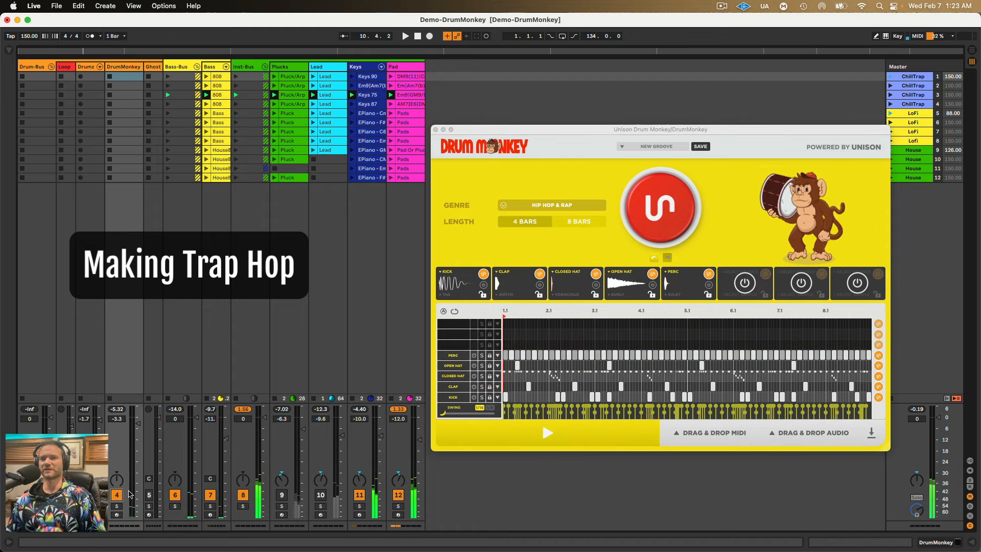
pyautogui.press('space')
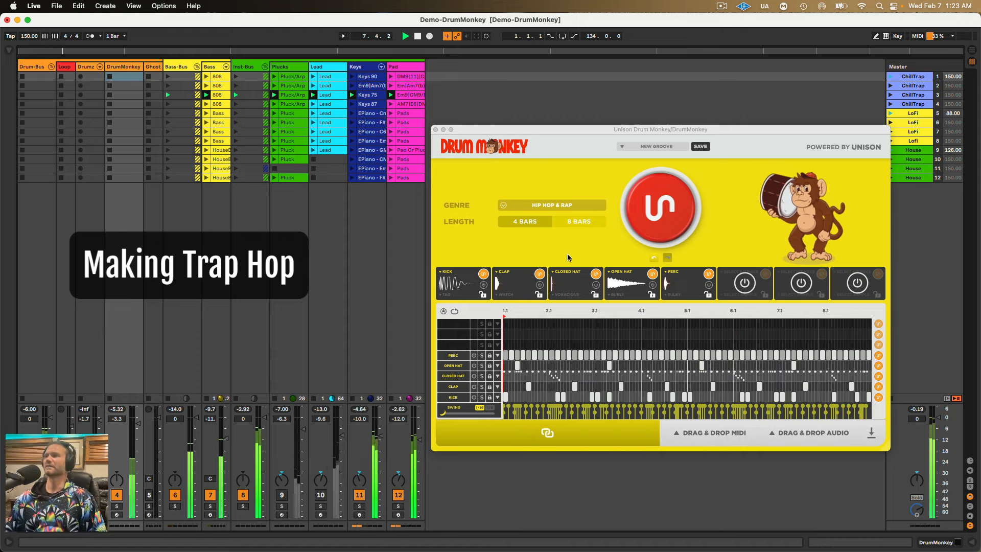
# Save the groove playing over the third ChillTrap scene as DM-011.
pyautogui.click(700, 146)
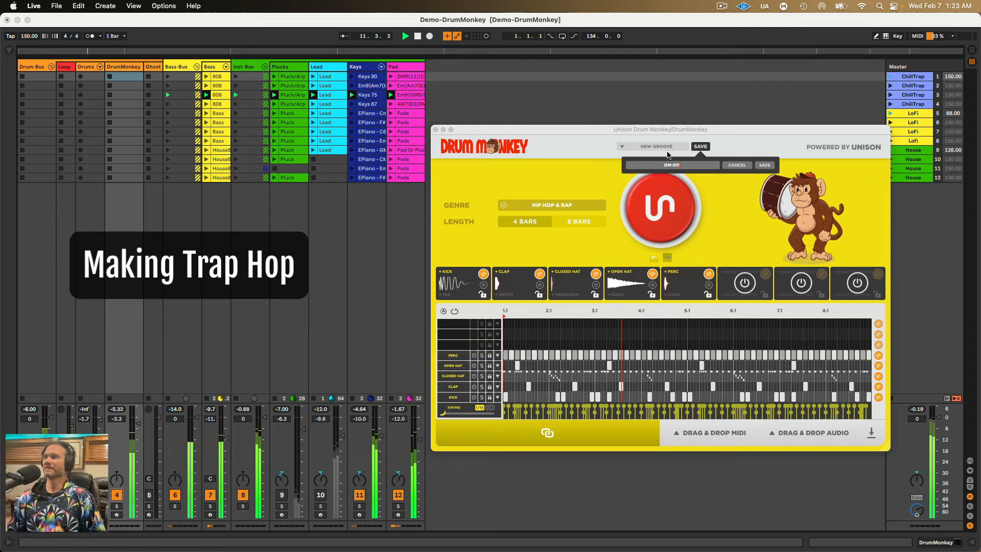
pyautogui.click(765, 166)
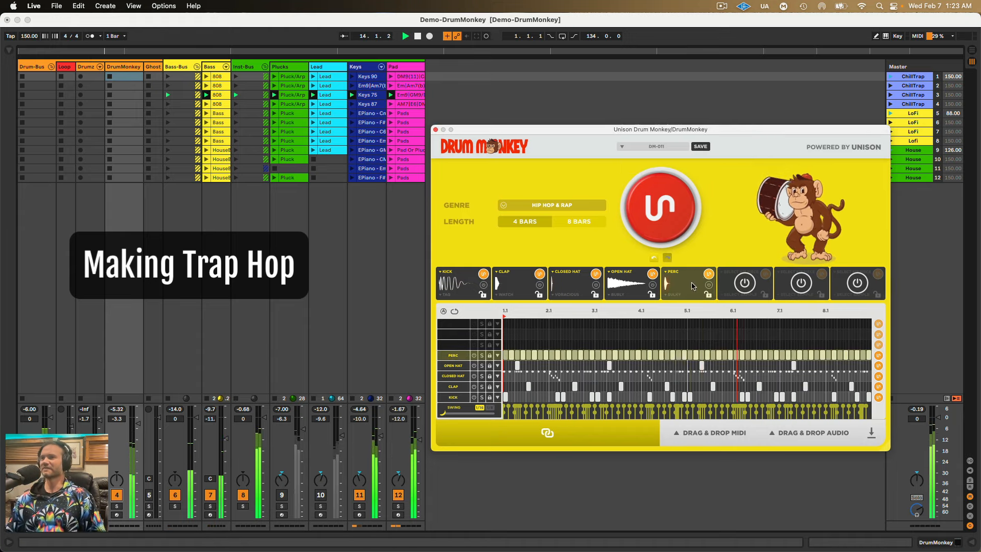
# Randomize the perc sound while soloing its row and regenerate its pattern, with the plugin window moved below the fourth ChillTrap scene.
pyautogui.click(481, 356)
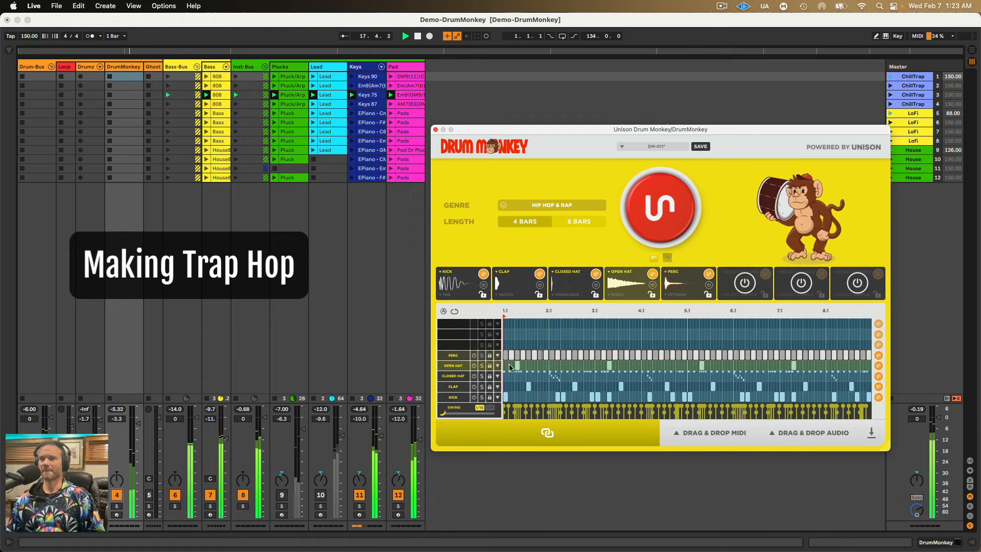
pyautogui.click(482, 356)
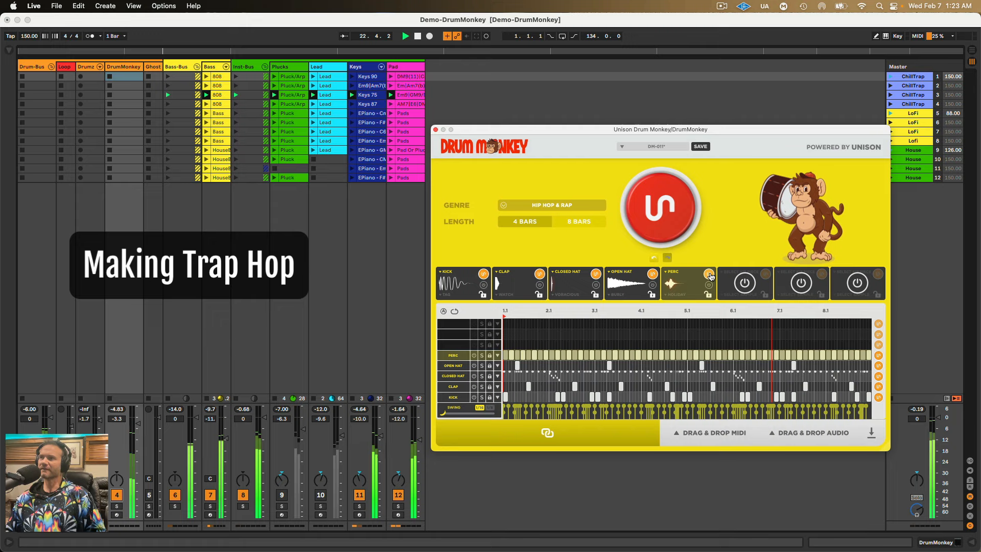
pyautogui.click(709, 274)
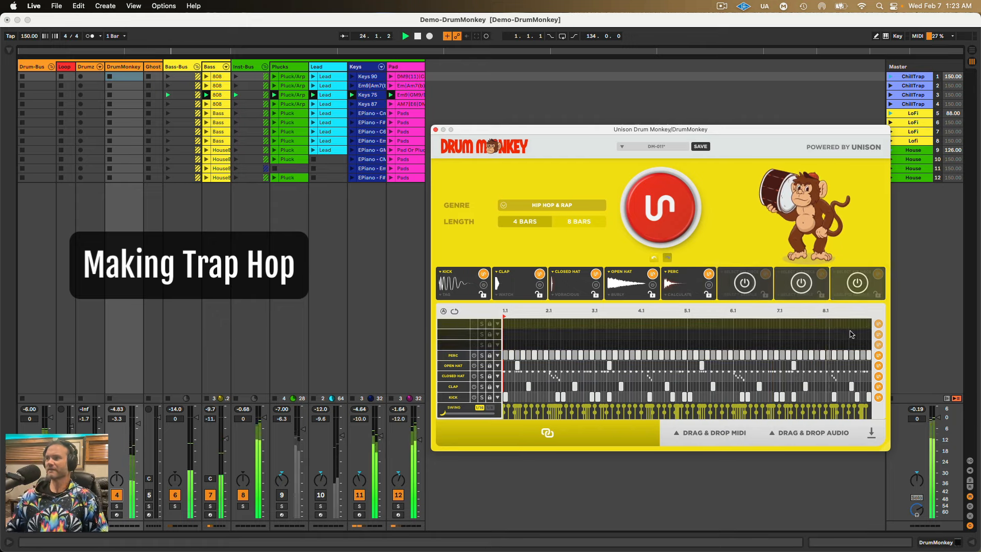
pyautogui.click(877, 355)
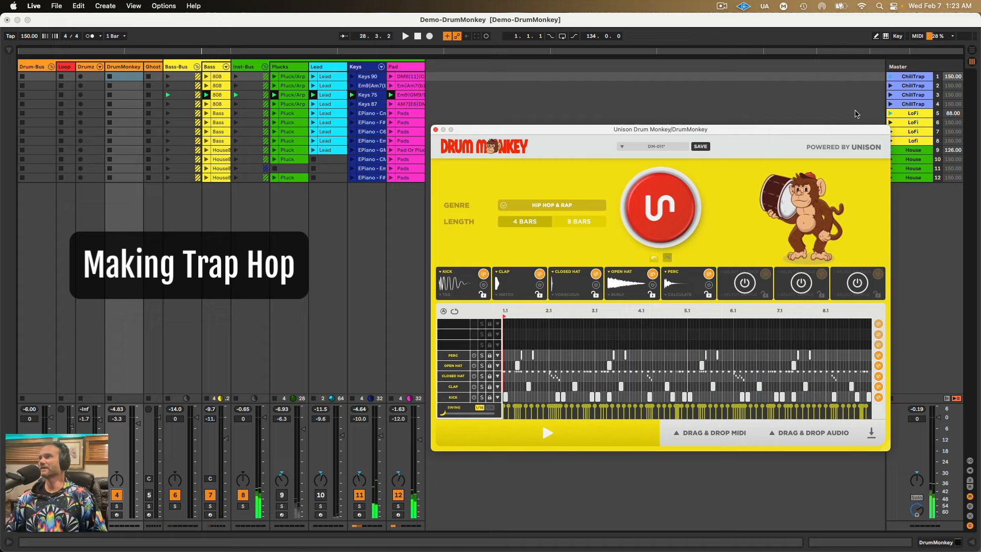
pyautogui.moveTo(836, 135); pyautogui.dragTo(836, 151)
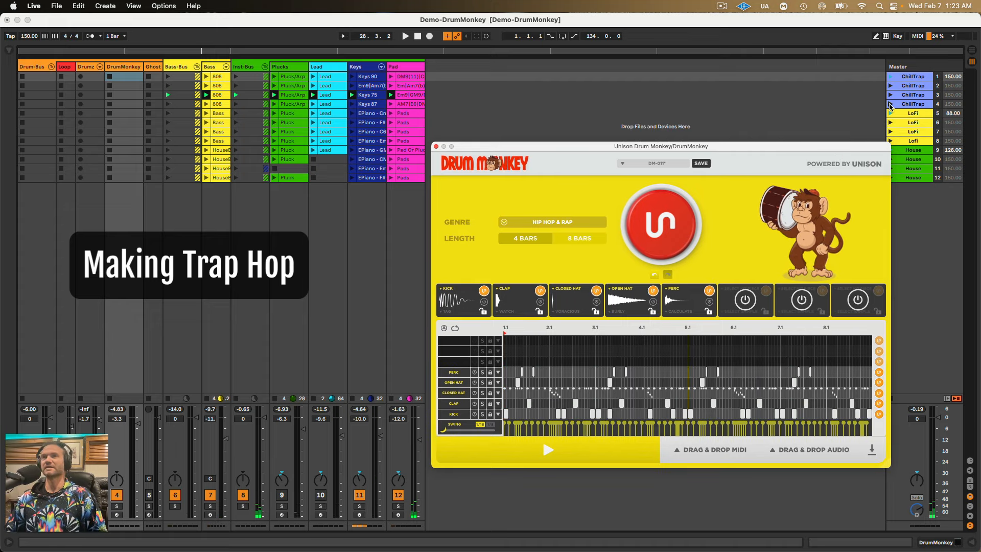
# Launch the fourth ChillTrap scene and generate a new Hip Hop & Rap groove, keeping the DrumMonkey track muted until the groove is ready.
pyautogui.click(115, 496)
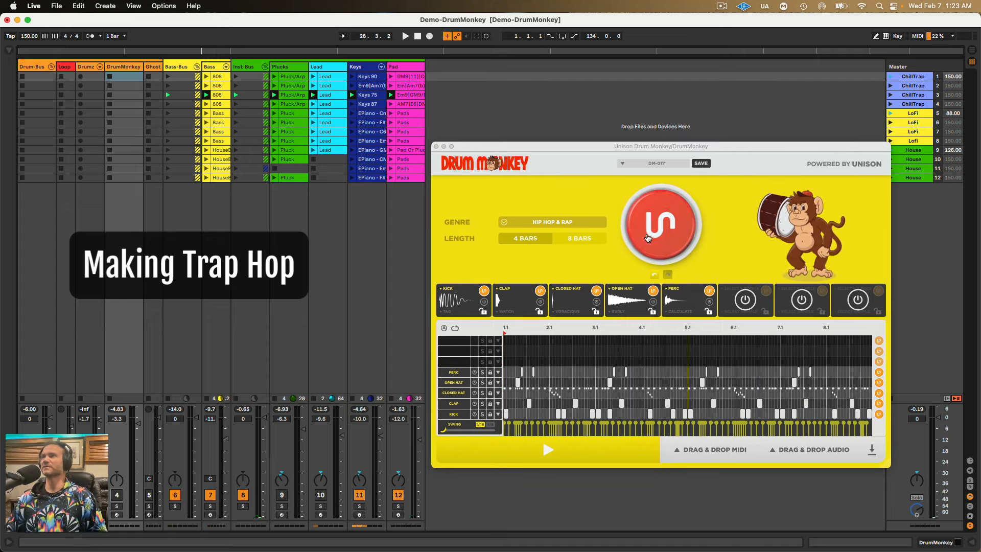
pyautogui.click(890, 105)
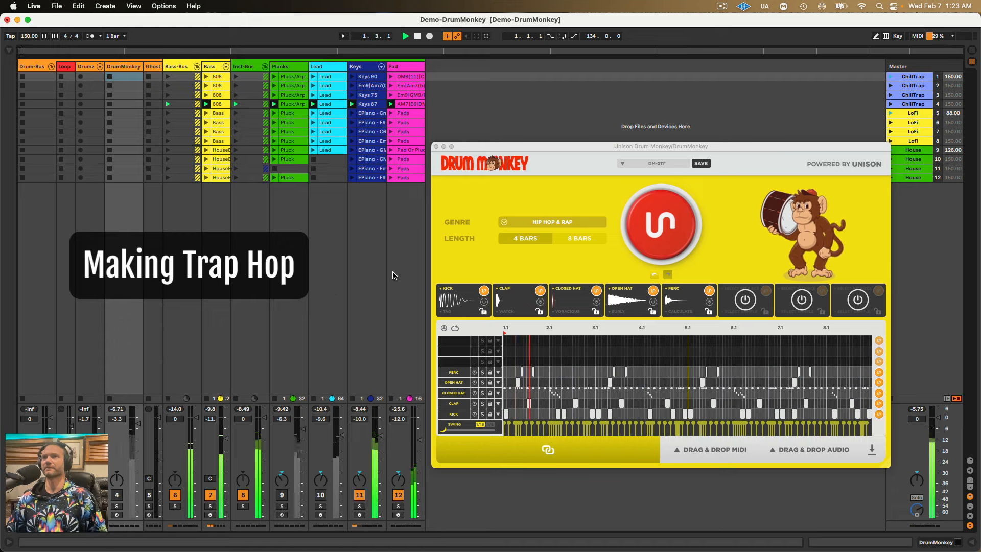
pyautogui.click(659, 224)
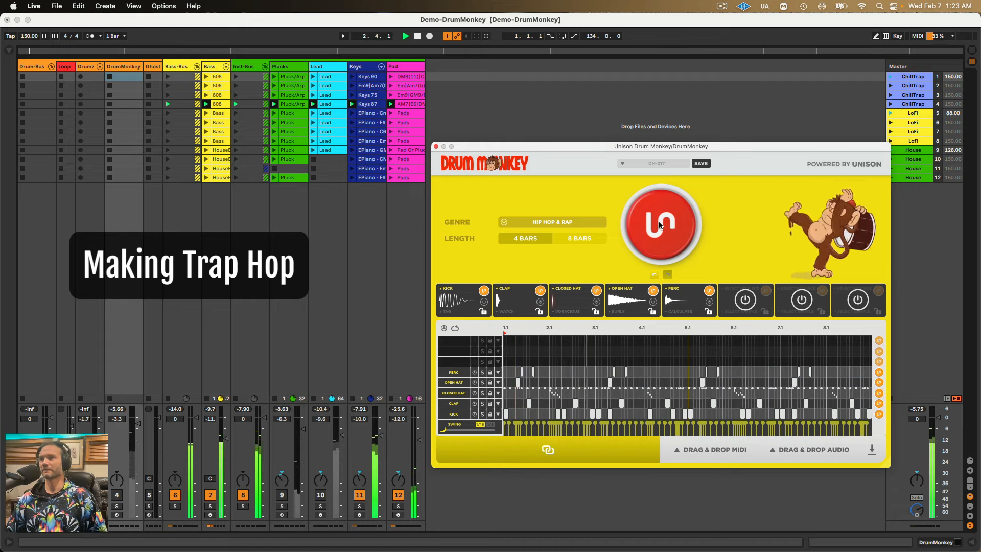
pyautogui.click(568, 221)
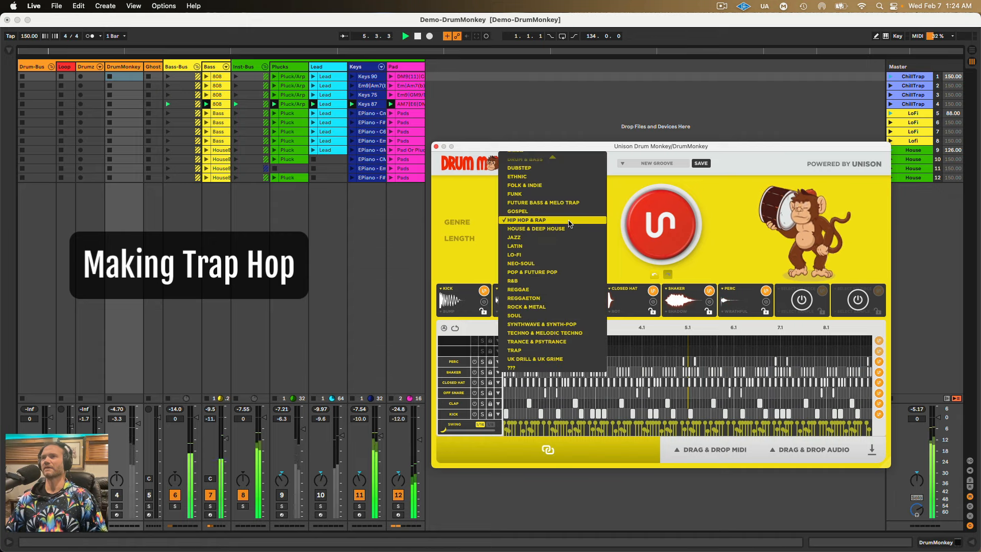
pyautogui.click(614, 188)
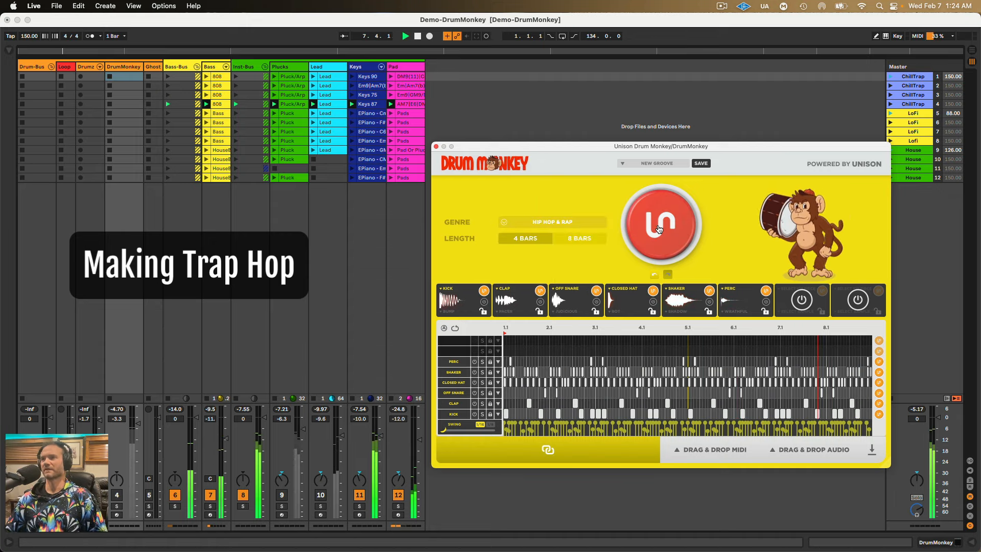
pyautogui.click(659, 229)
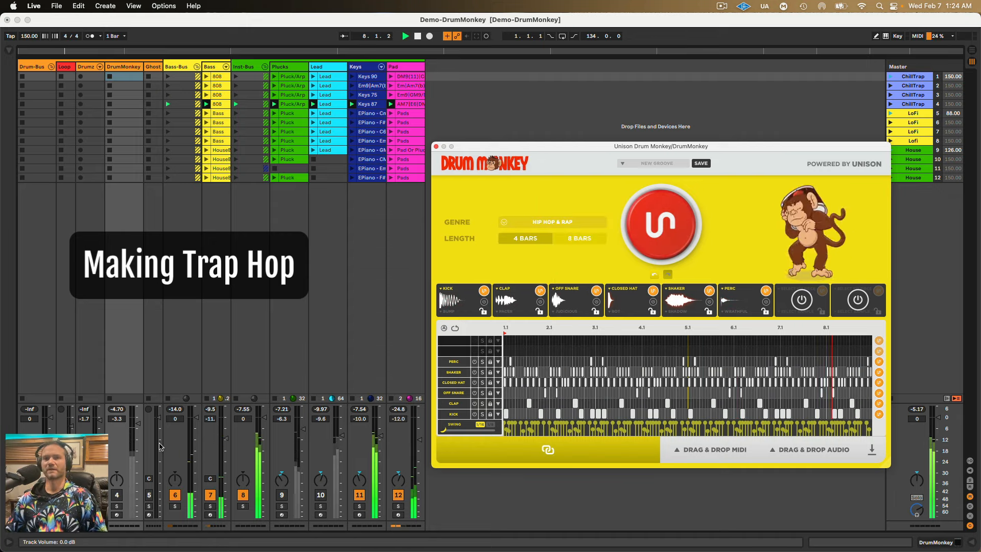
pyautogui.click(116, 494)
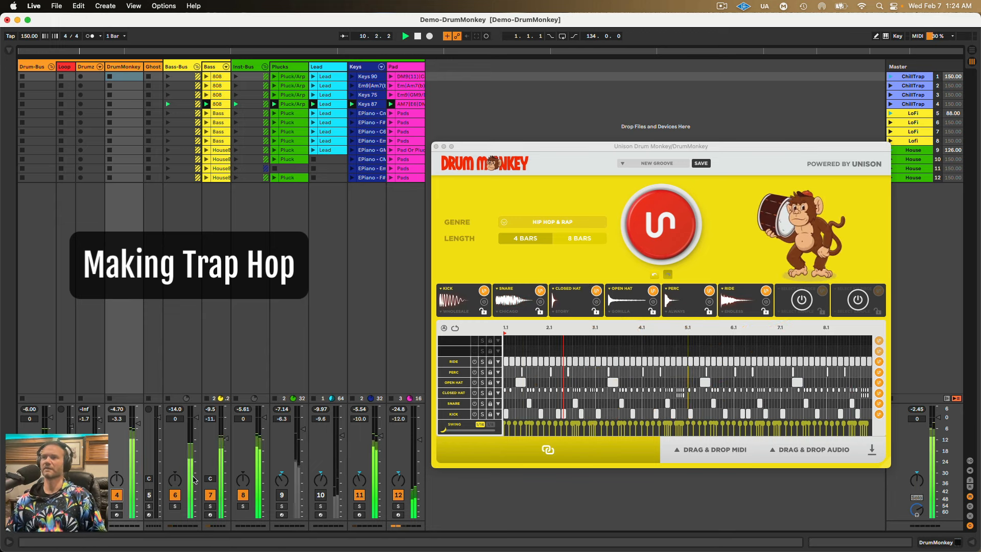
# Replace the snare with a clap, and inspect the ride and closed hat sounds in the sample editor during playback.
pyautogui.click(506, 289)
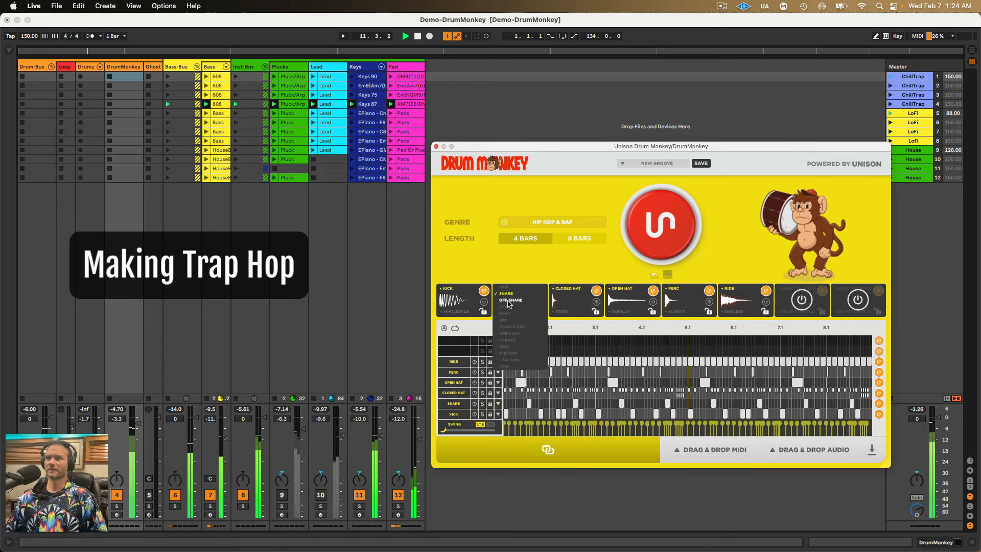
pyautogui.click(507, 307)
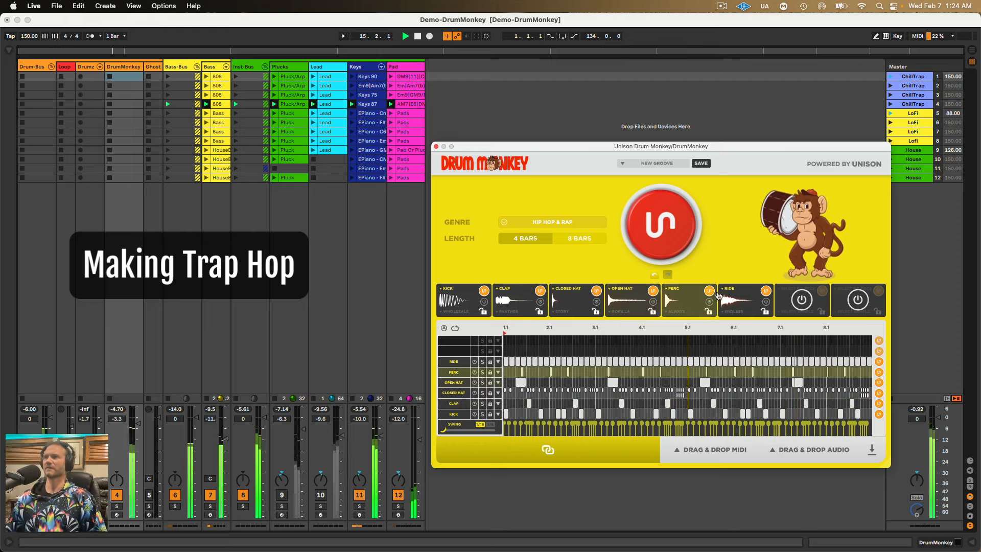
pyautogui.click(761, 315)
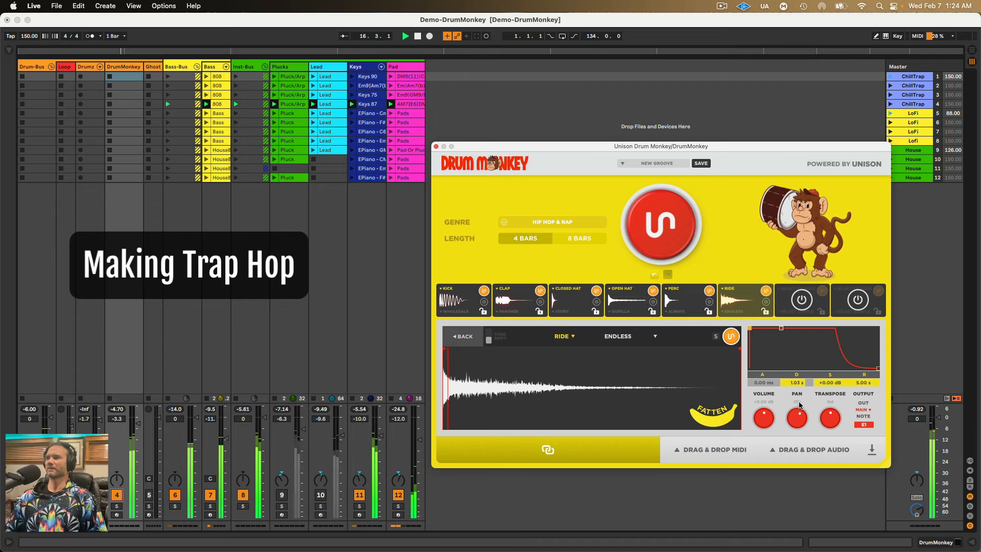
pyautogui.click(687, 292)
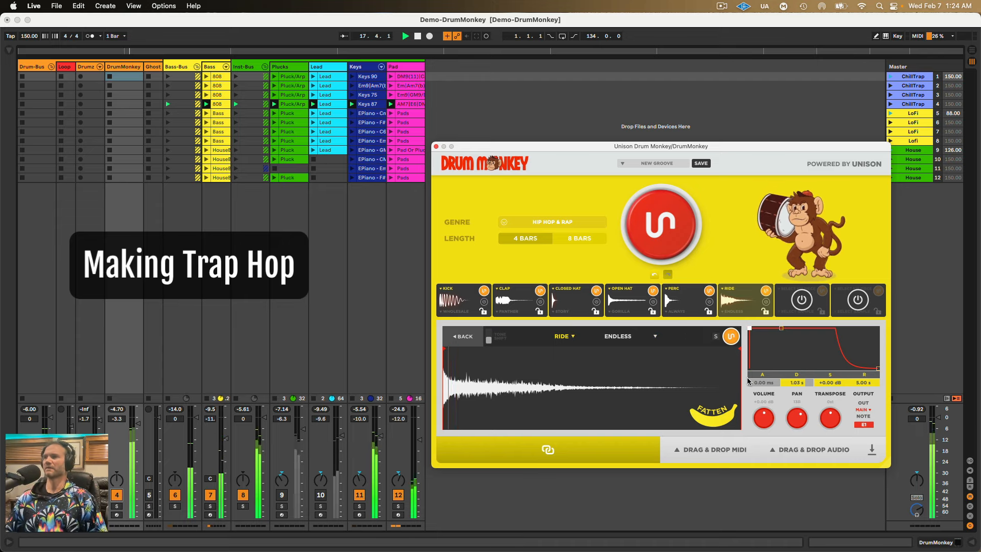
pyautogui.click(644, 335)
pyautogui.click(567, 305)
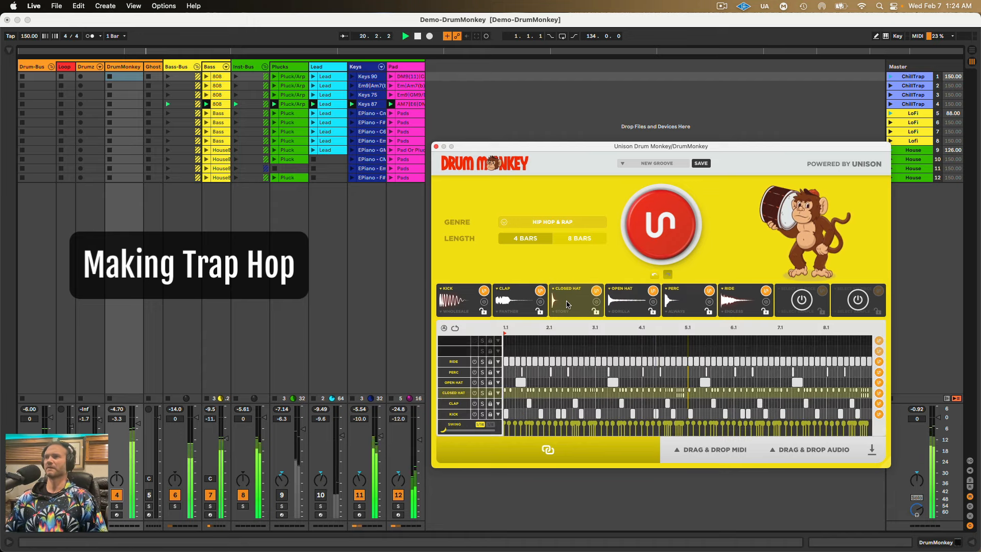
pyautogui.click(567, 305)
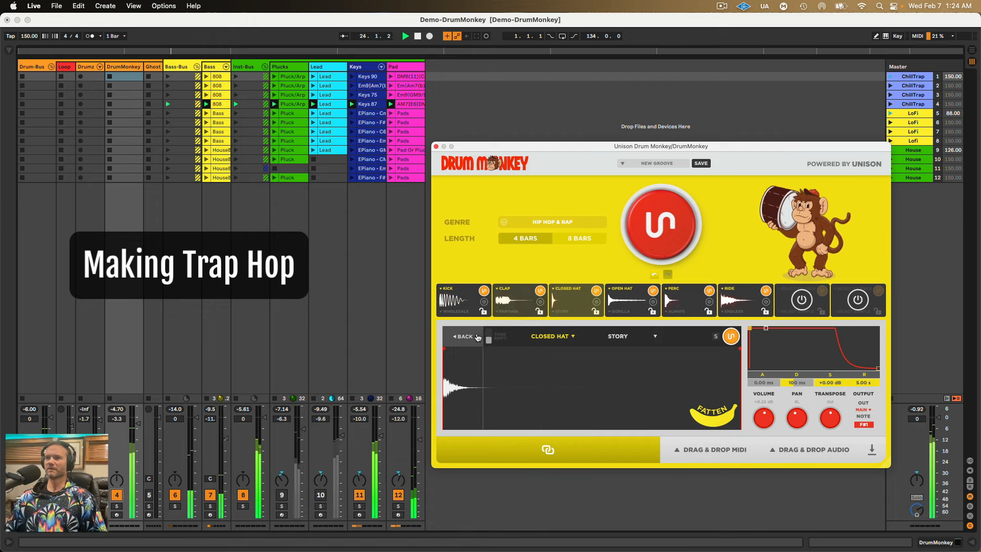
pyautogui.click(463, 336)
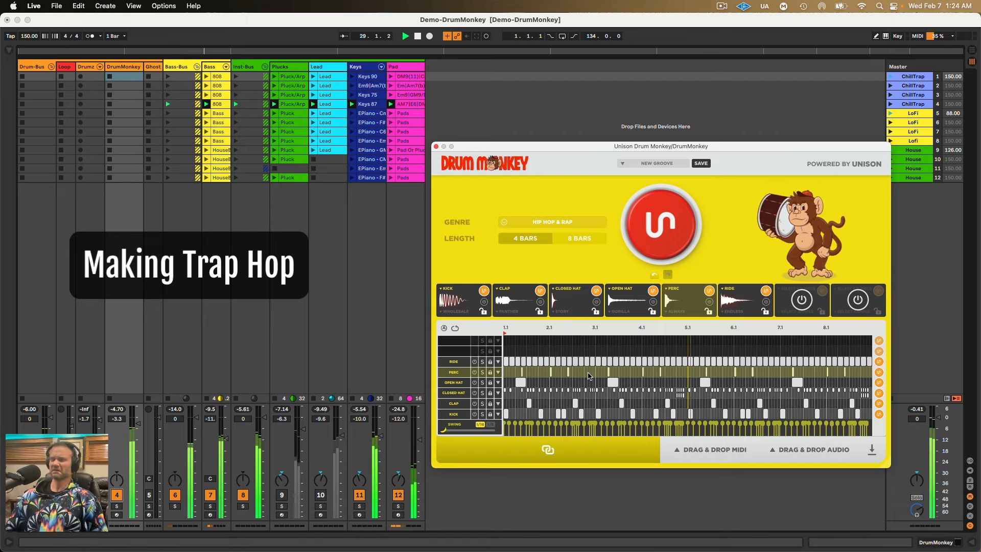
# Save the groove playing over the fourth ChillTrap scene as DM-012 and stop playback.
pyautogui.click(699, 164)
pyautogui.write('DM-012')
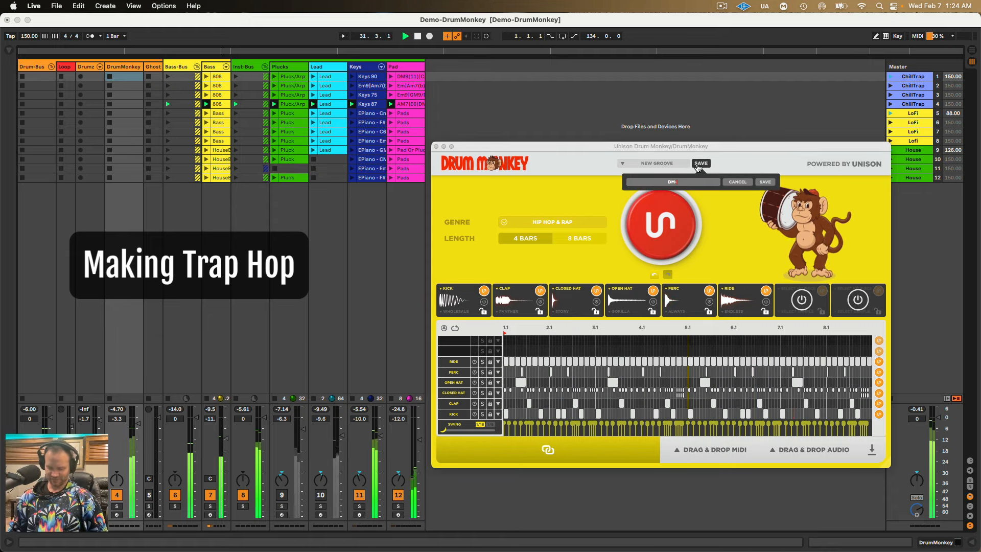
pyautogui.click(764, 182)
pyautogui.press('space')
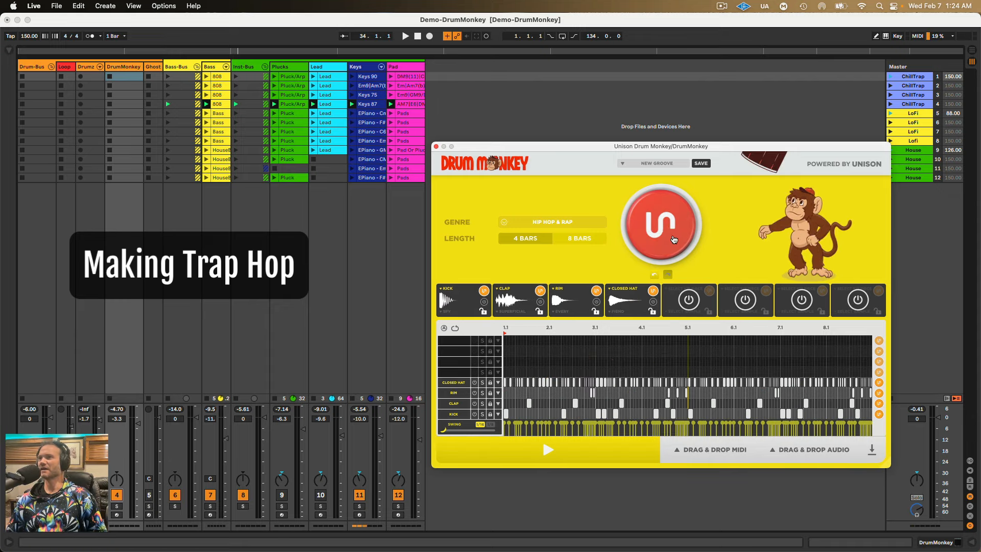
# Generate several Hip Hop & Rap grooves in a row with playback stopped.
pyautogui.click(783, 228)
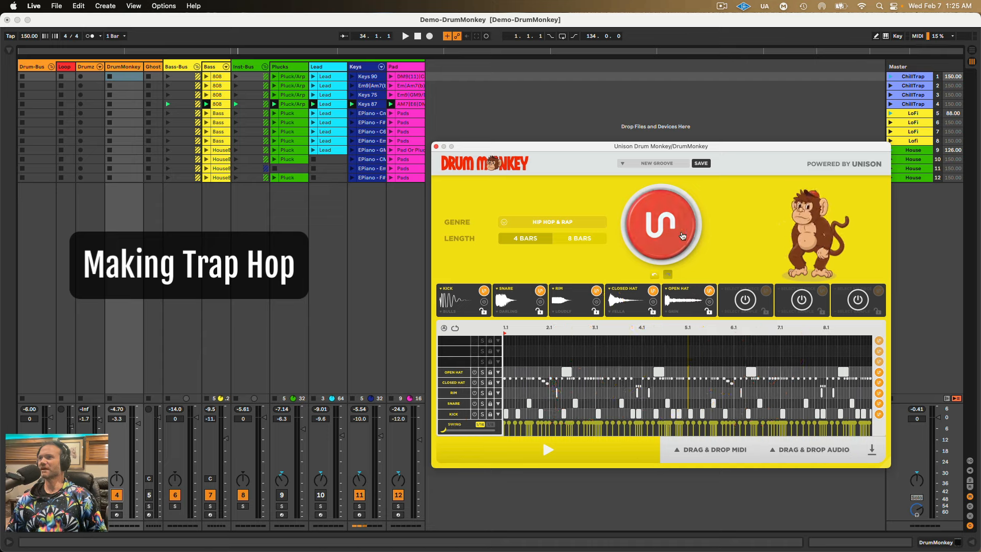
pyautogui.click(793, 229)
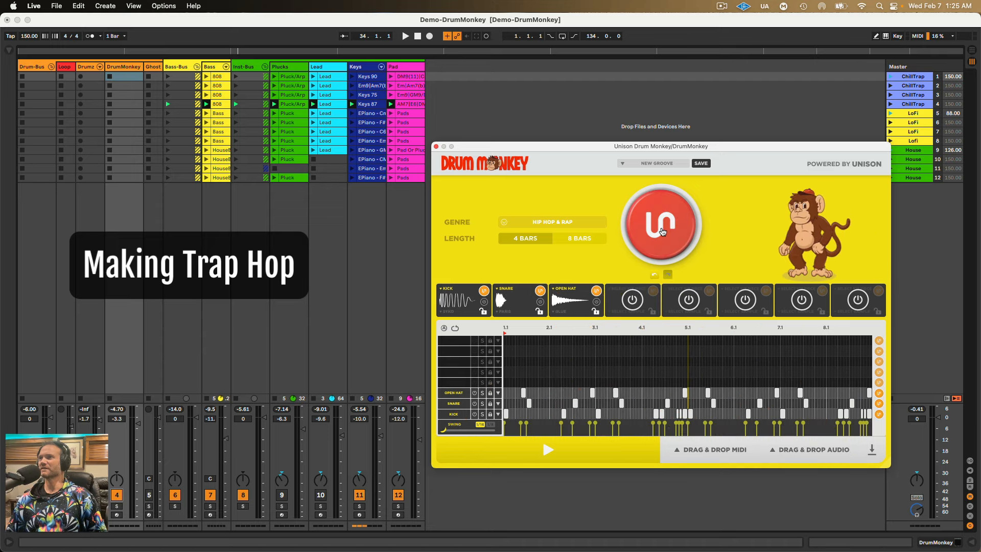
pyautogui.click(751, 223)
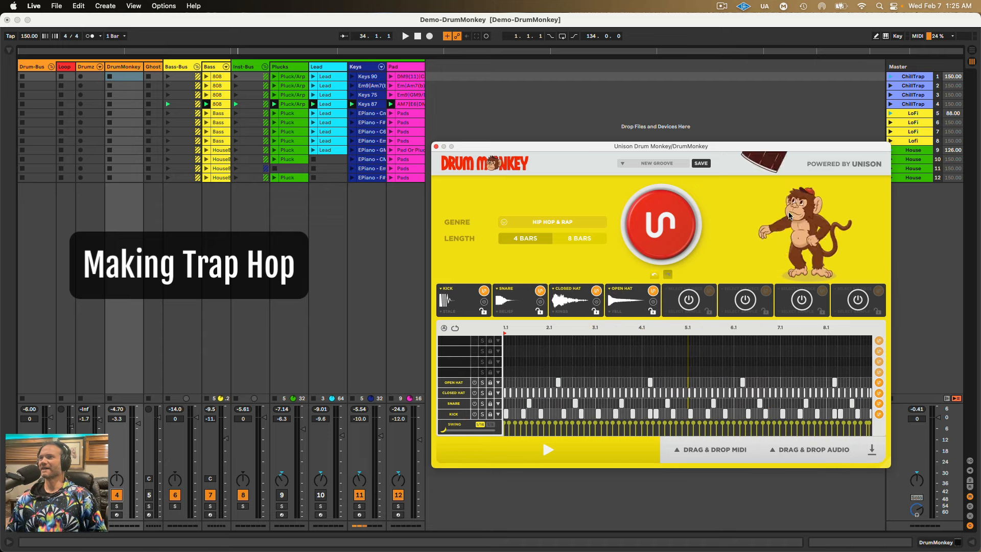
# Try the Trance & Psytrance genre by generating grooves and briefly playing one over the fourth ChillTrap scene.
pyautogui.click(553, 222)
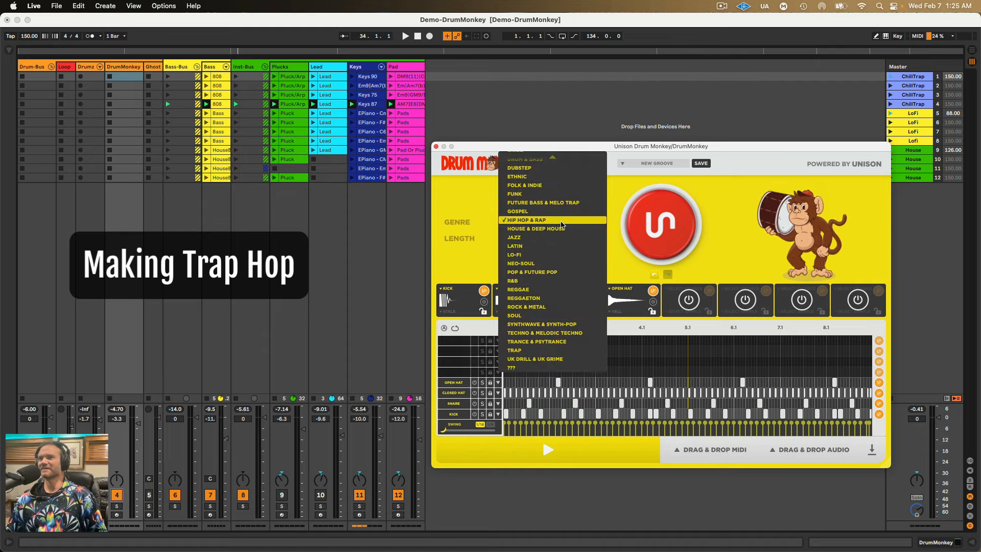
pyautogui.click(536, 341)
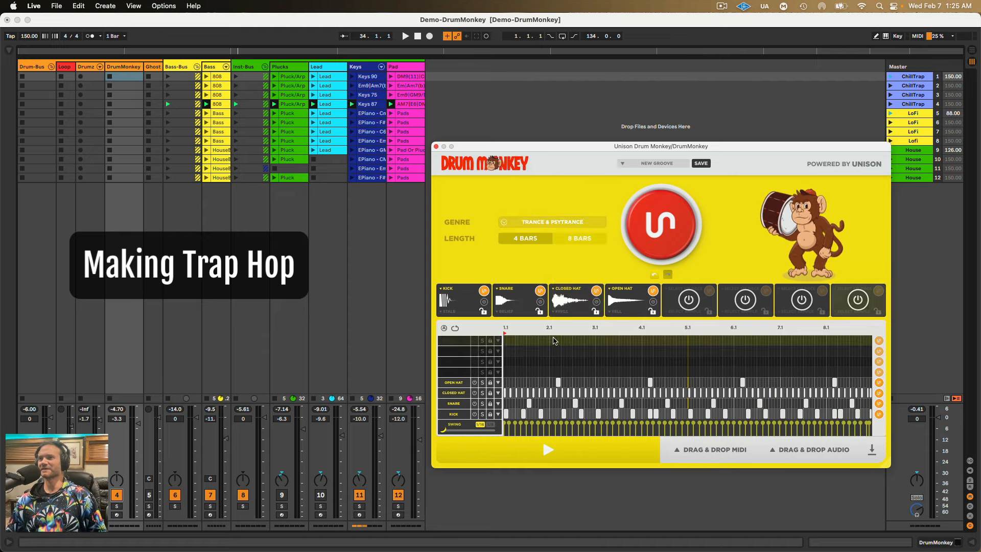
pyautogui.click(809, 223)
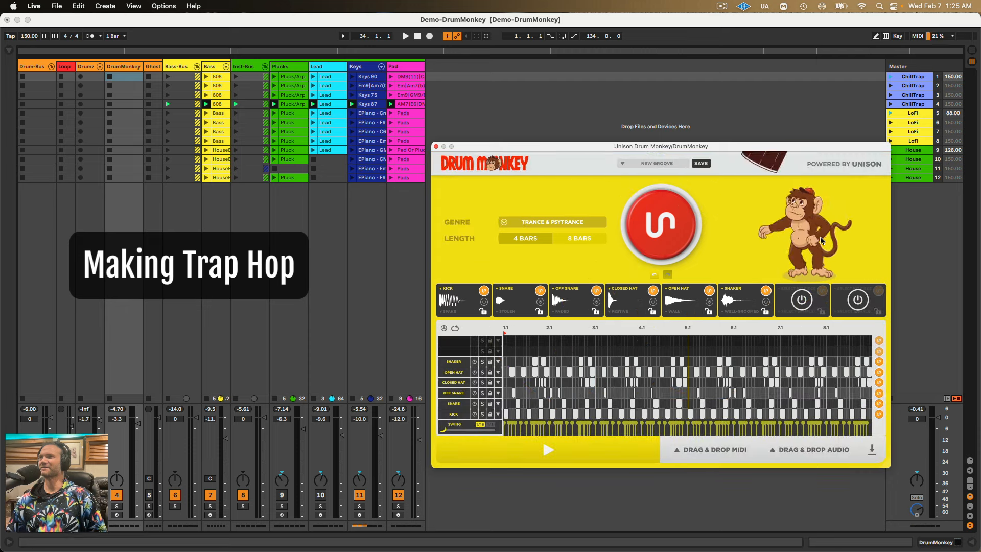
pyautogui.click(670, 235)
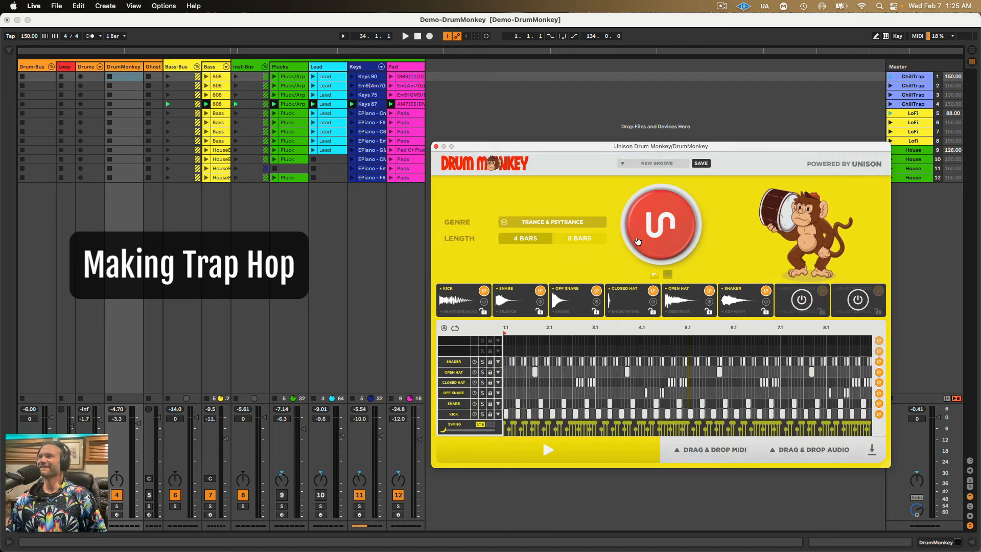
pyautogui.press('space')
pyautogui.press('space')
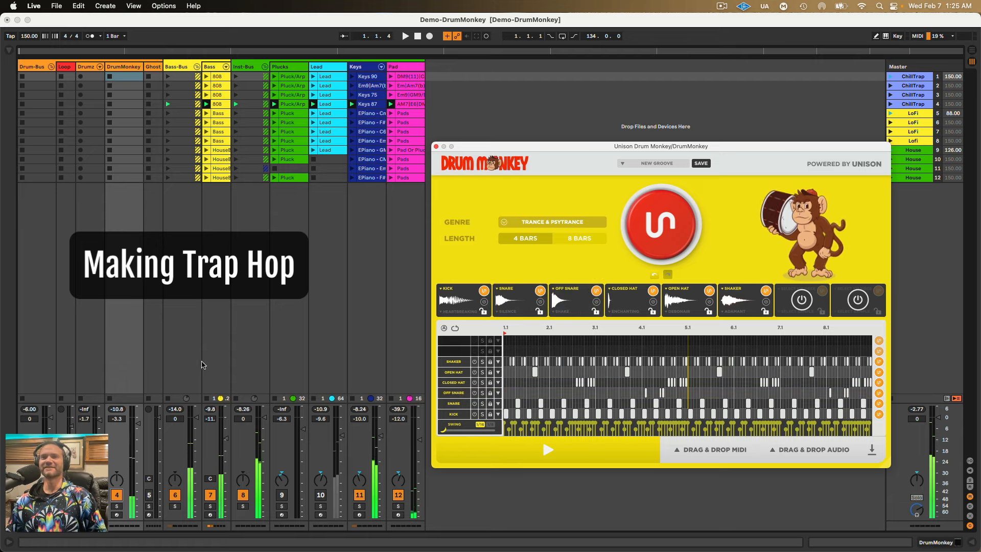
# Set the genre to Hip Hop & Rap, generate a new groove and play it over the fourth ChillTrap scene.
pyautogui.click(572, 217)
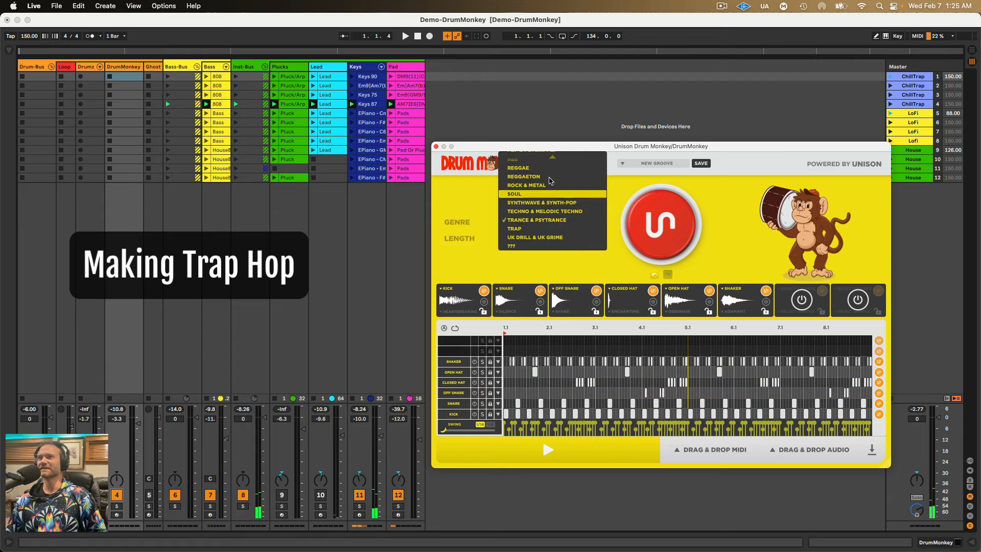
pyautogui.scroll(5, 548, 167)
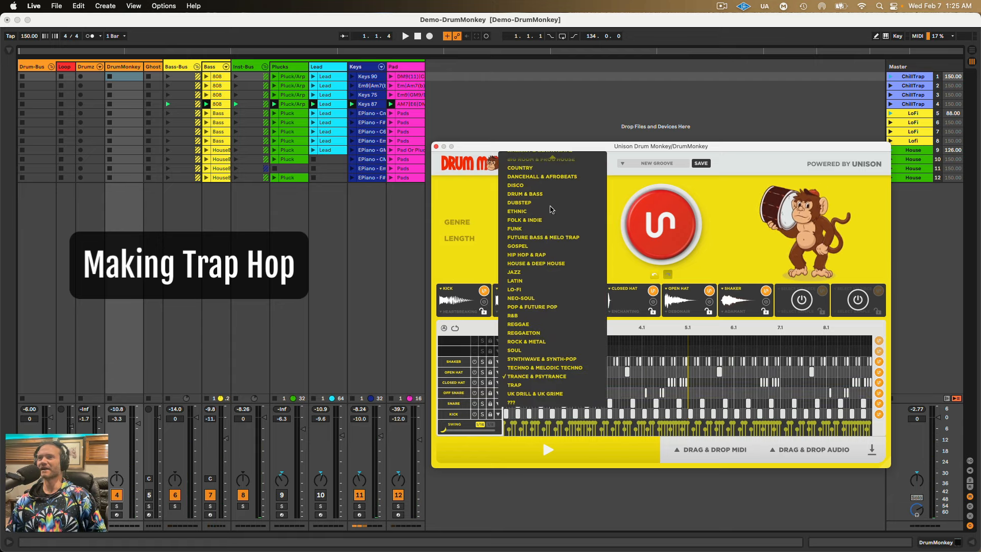
pyautogui.click(537, 256)
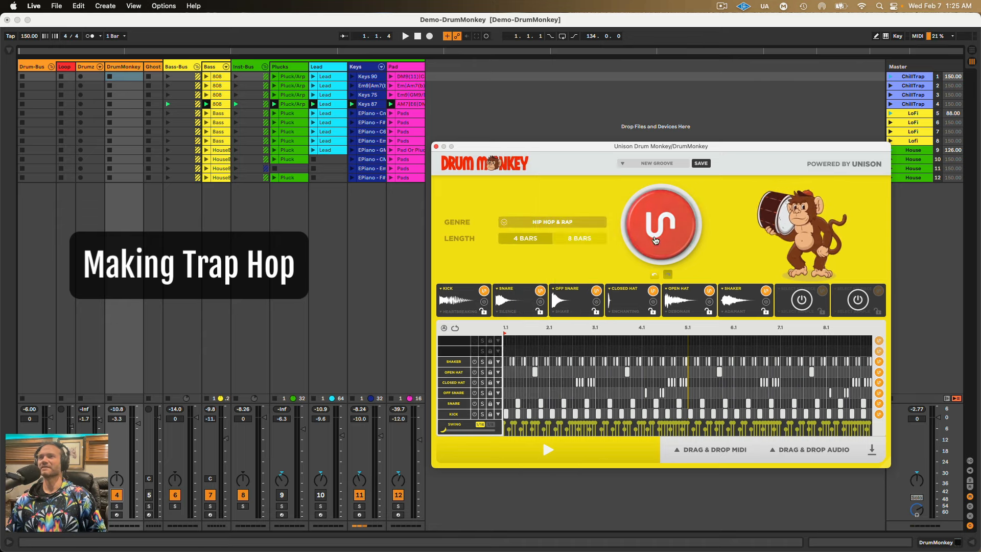
pyautogui.press('space')
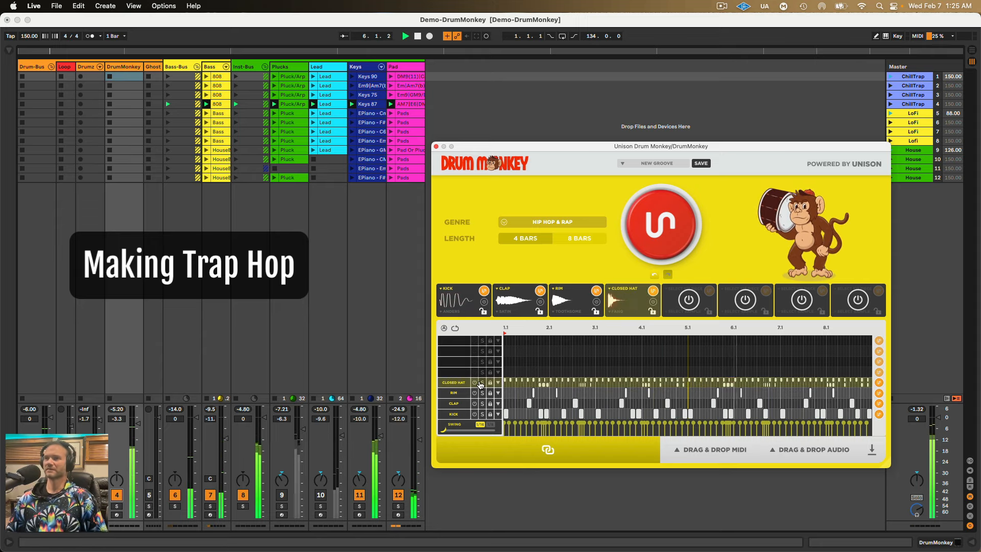
# Randomize the closed hat sound during playback, and stop the transport.
pyautogui.click(480, 385)
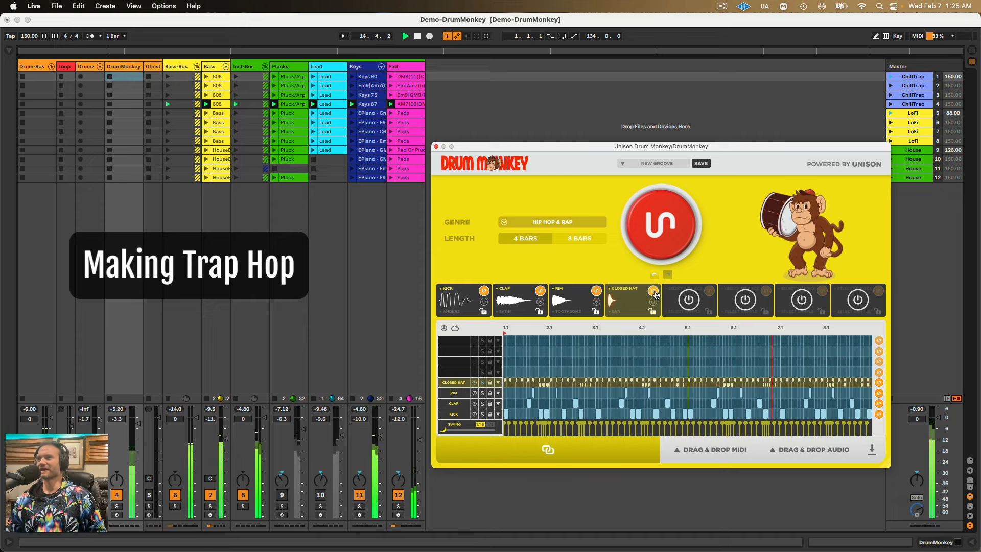
pyautogui.press('space')
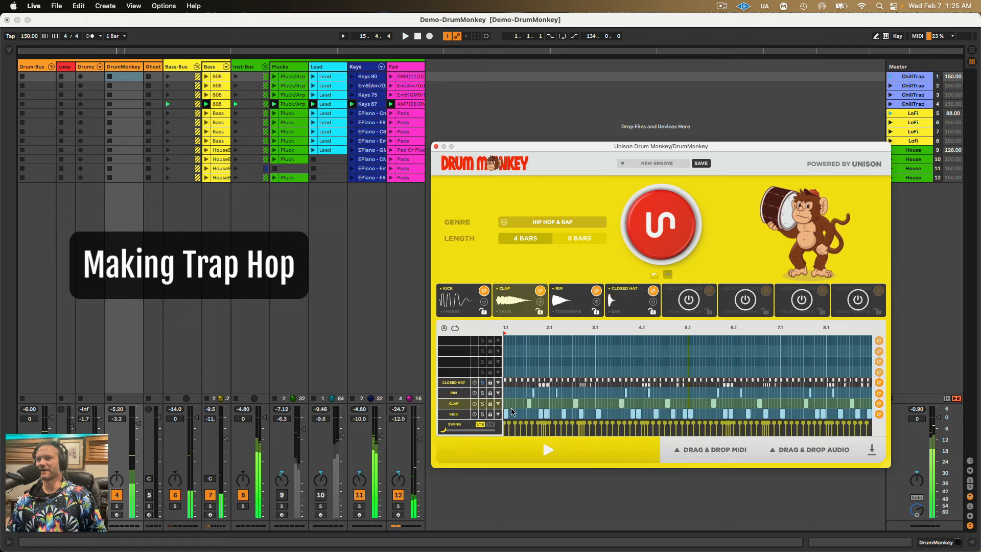
# Randomize the kick sound during playback with the rim and closed hat temporarily switched off.
pyautogui.click(482, 403)
pyautogui.click(481, 404)
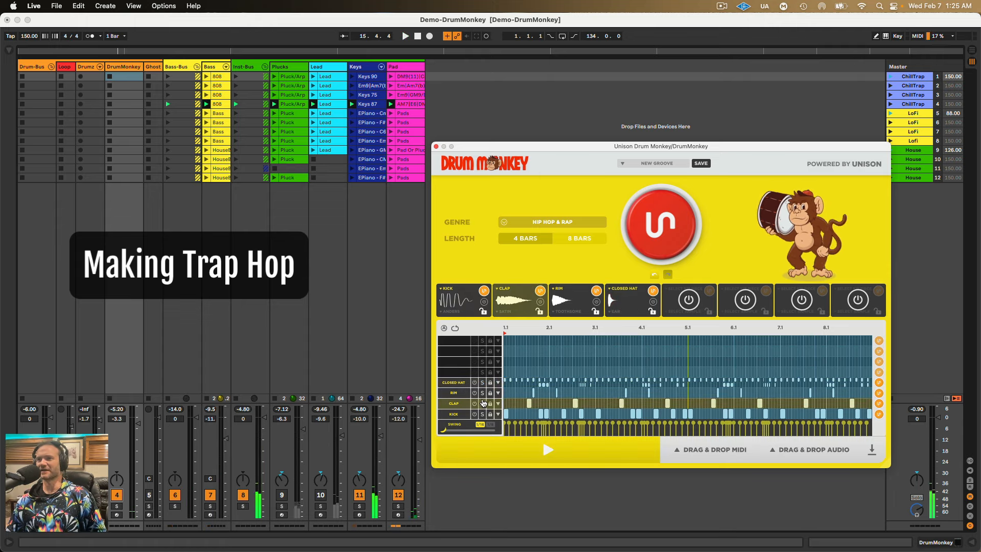
pyautogui.click(482, 404)
pyautogui.click(476, 392)
pyautogui.click(475, 392)
pyautogui.click(475, 383)
pyautogui.press('space')
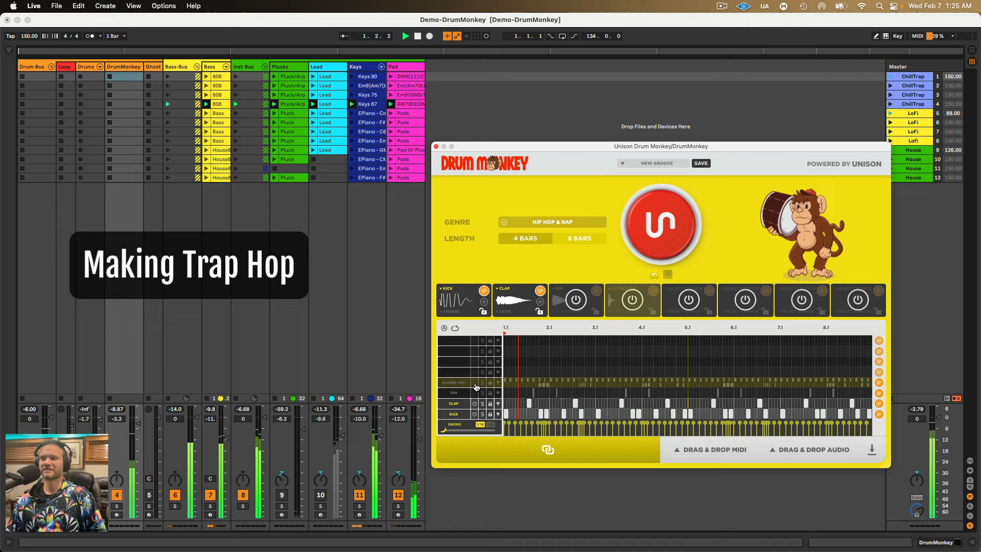
pyautogui.click(484, 301)
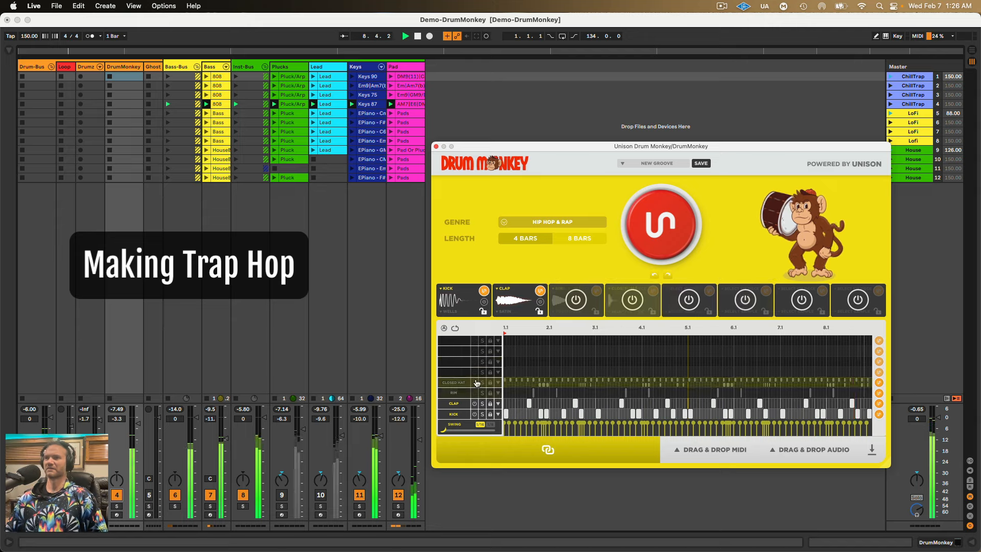
pyautogui.click(475, 382)
pyautogui.click(475, 393)
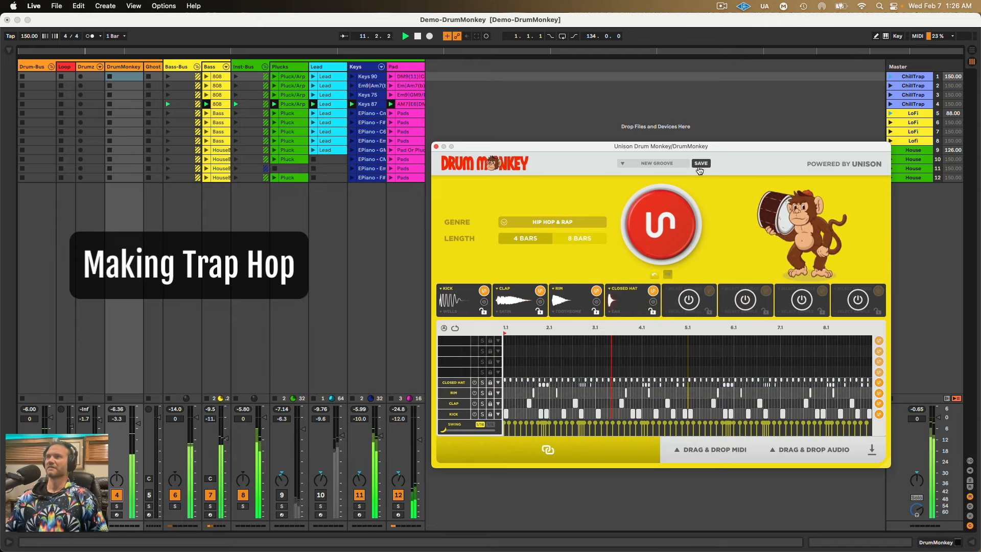
# Save the current groove as DM-013, stop playback and shift the Drum Monkey window slightly.
pyautogui.click(701, 163)
pyautogui.write('DM-')
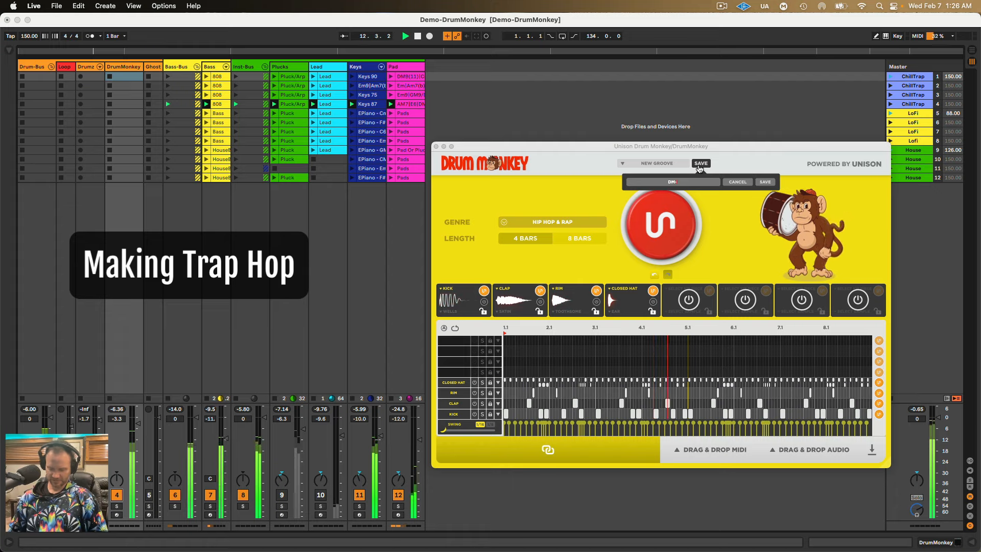
pyautogui.write('013')
pyautogui.click(765, 182)
pyautogui.moveTo(622, 147); pyautogui.dragTo(619, 147)
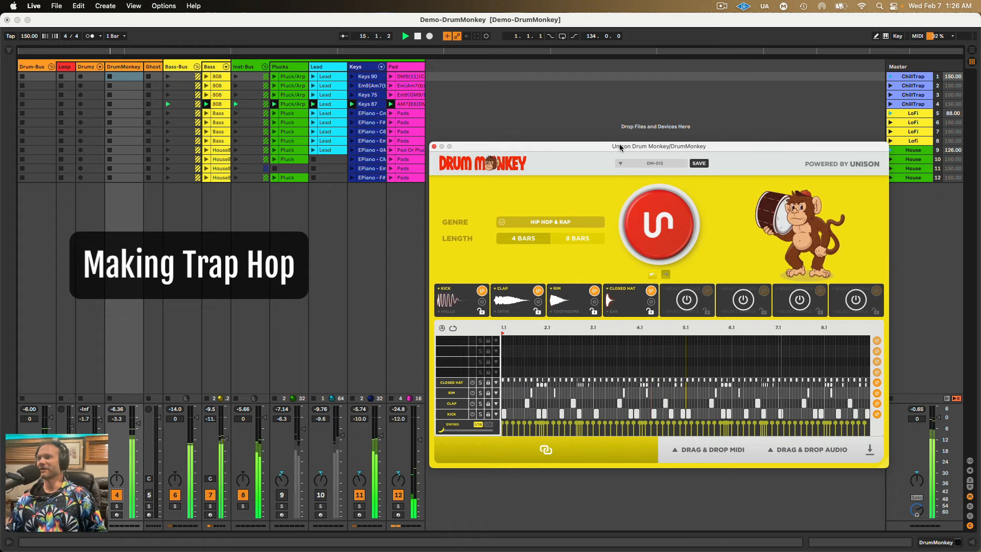
pyautogui.press('space')
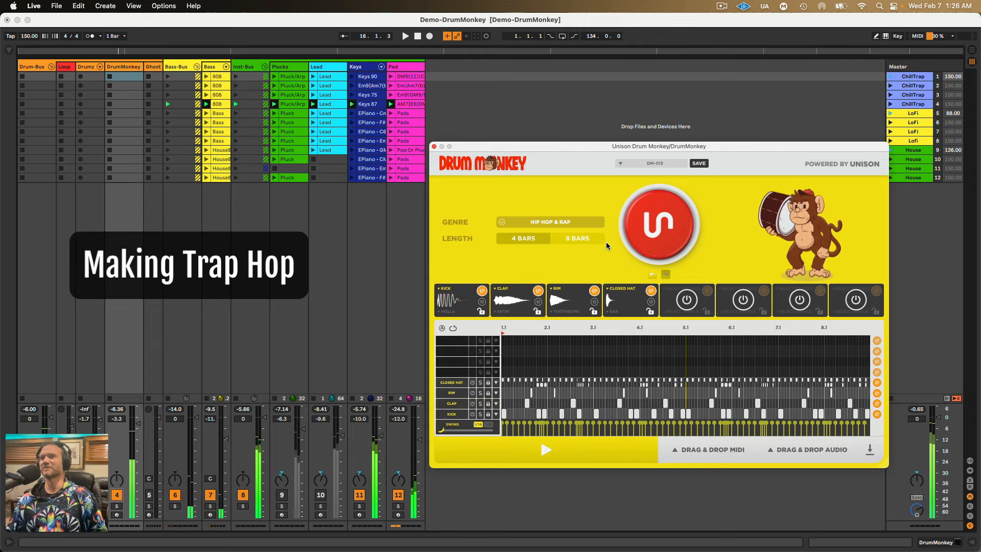
pyautogui.moveTo(516, 150)
pyautogui.mouseDown()
pyautogui.moveTo(506, 148)
pyautogui.moveTo(511, 134)
pyautogui.mouseUp()
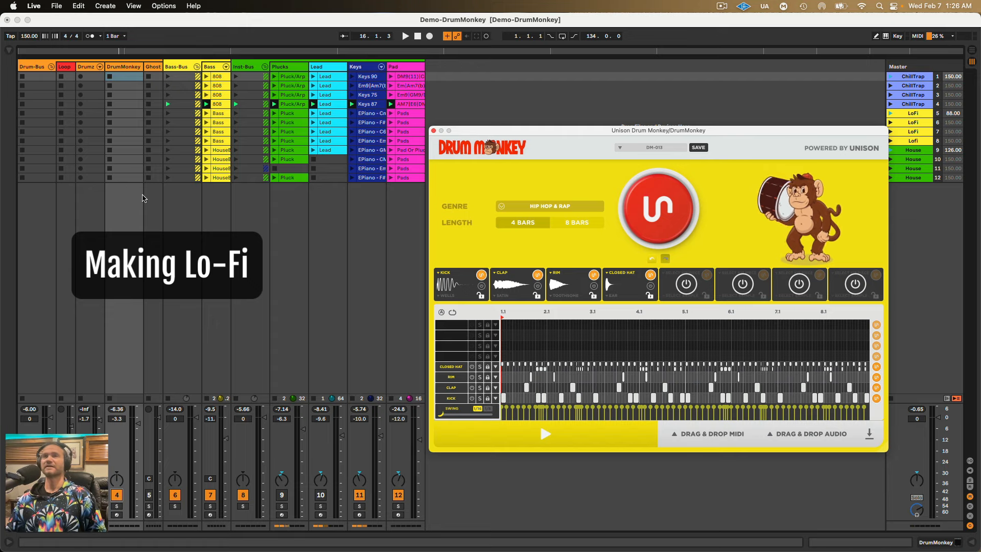
# Mute the DrumMonkey track, briefly play the first LoFi scene and stop the transport.
pyautogui.click(117, 495)
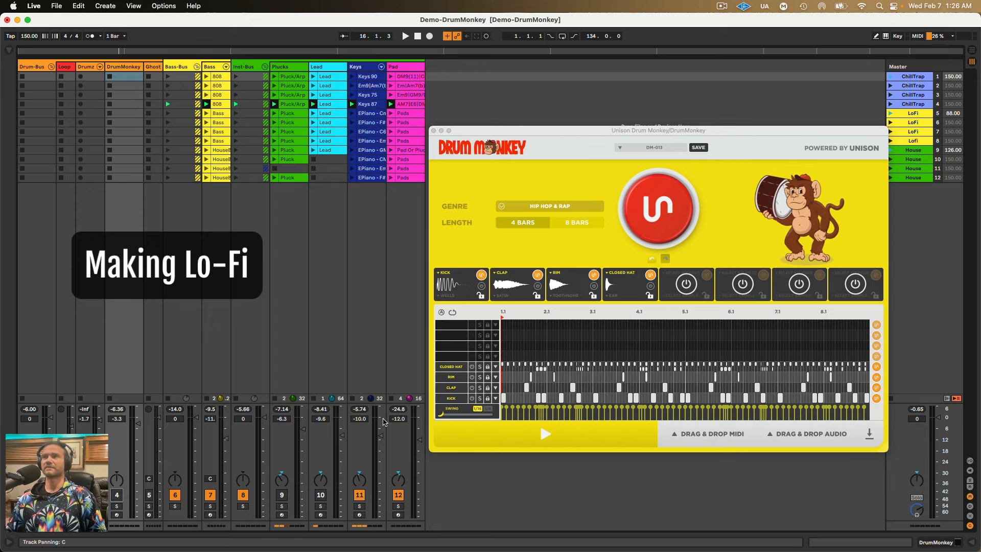
pyautogui.click(890, 113)
pyautogui.press('space')
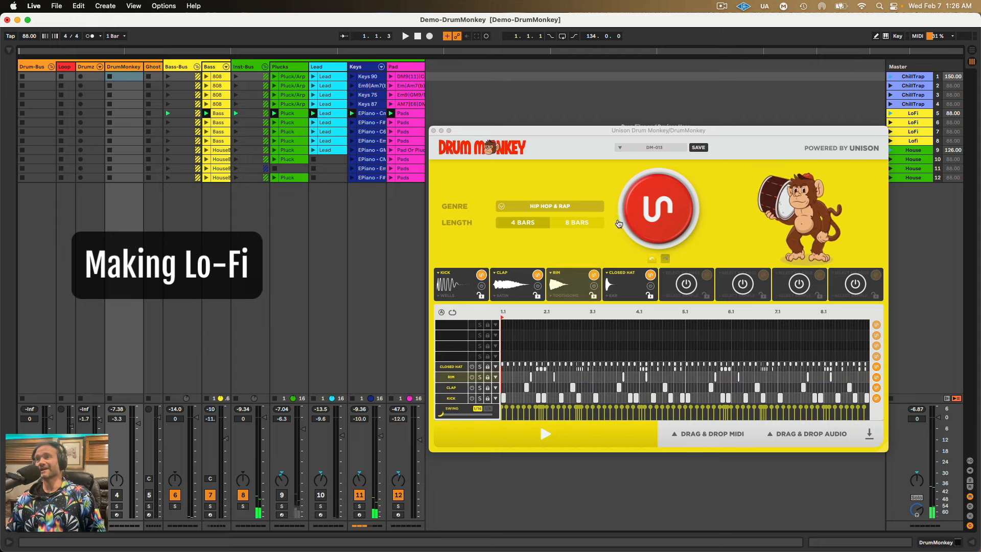
# Set the Drum Monkey genre to Lo-Fi and generate two grooves in a row.
pyautogui.click(561, 206)
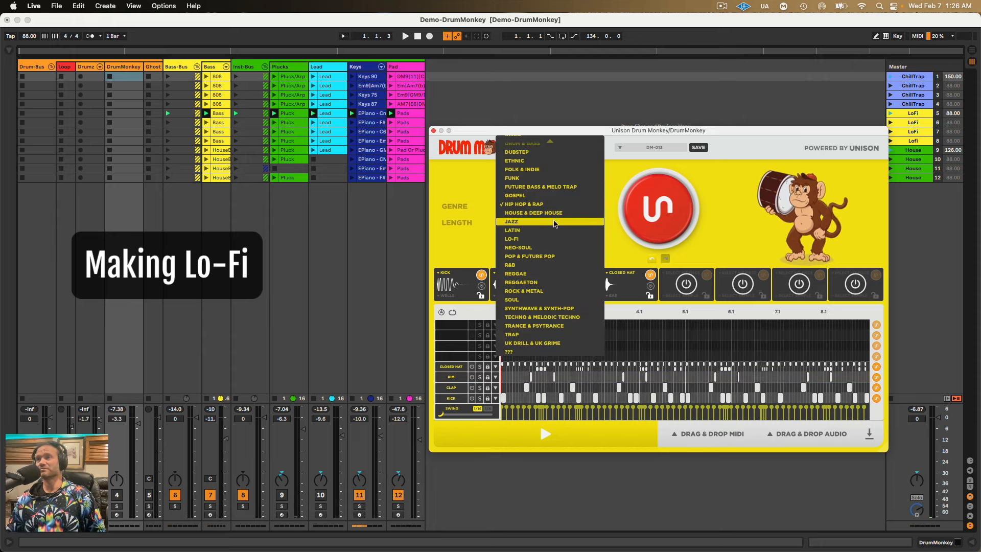
pyautogui.click(546, 239)
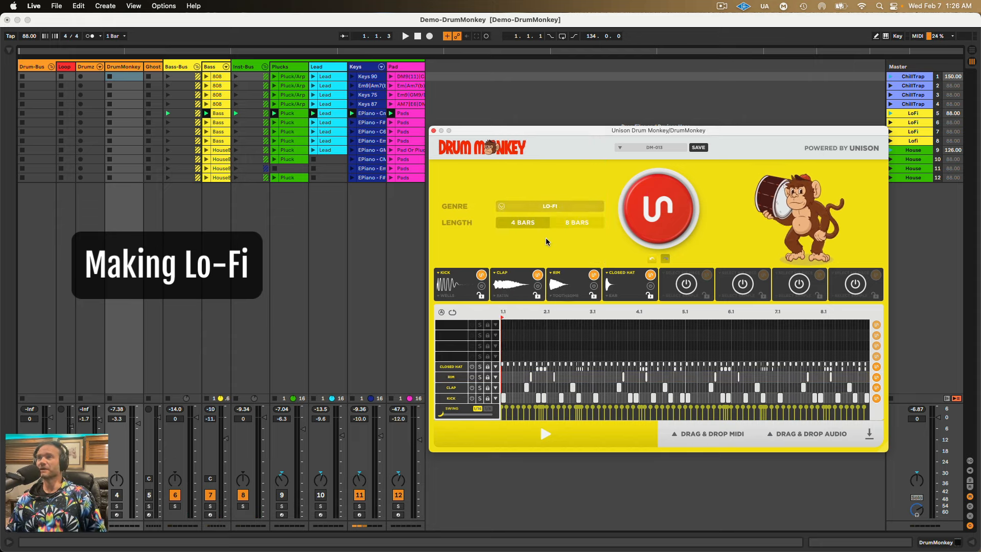
pyautogui.click(663, 214)
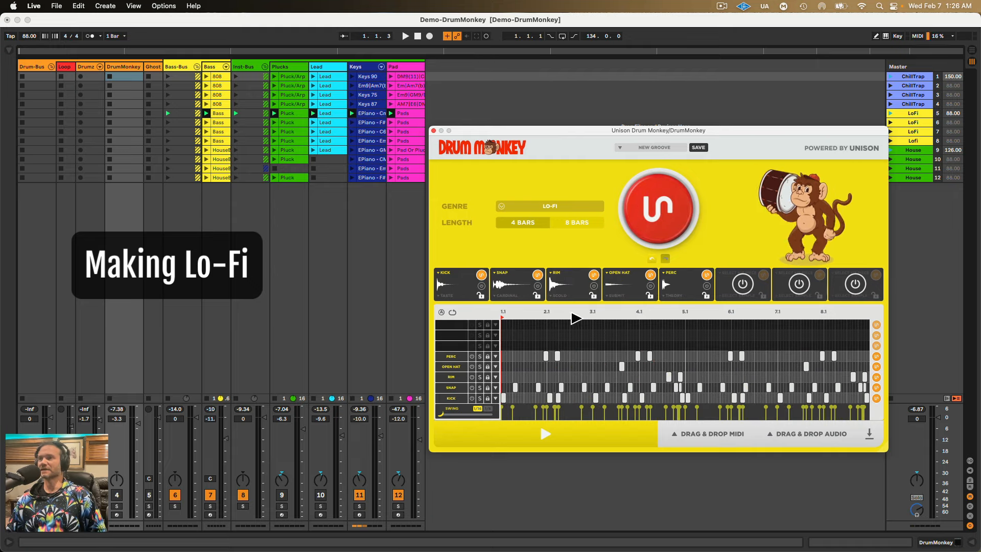
pyautogui.click(651, 209)
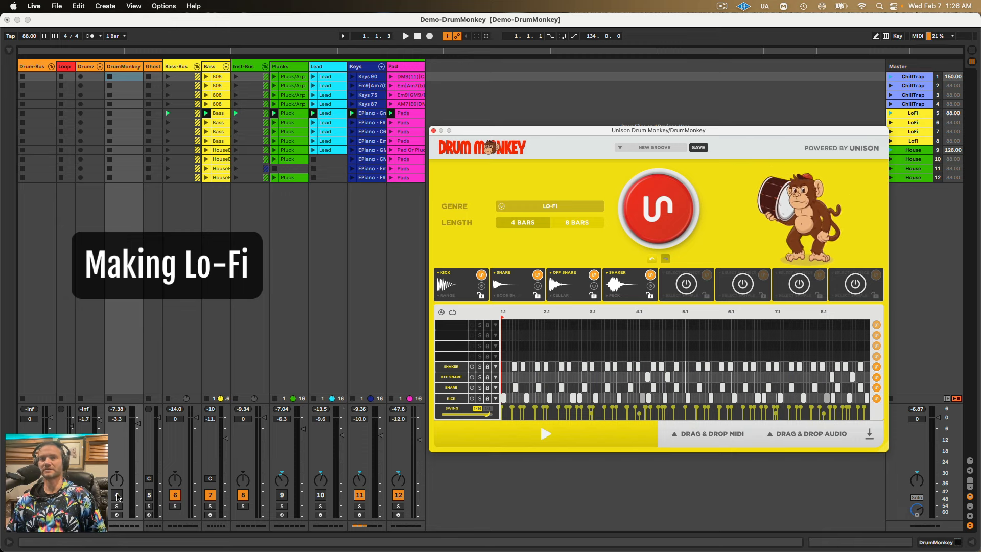
# Briefly play the LoFi scene, filter the Bass track's Vital presets to bass sounds and load Bass-LoFi-60'sVintageBass.
pyautogui.press('space')
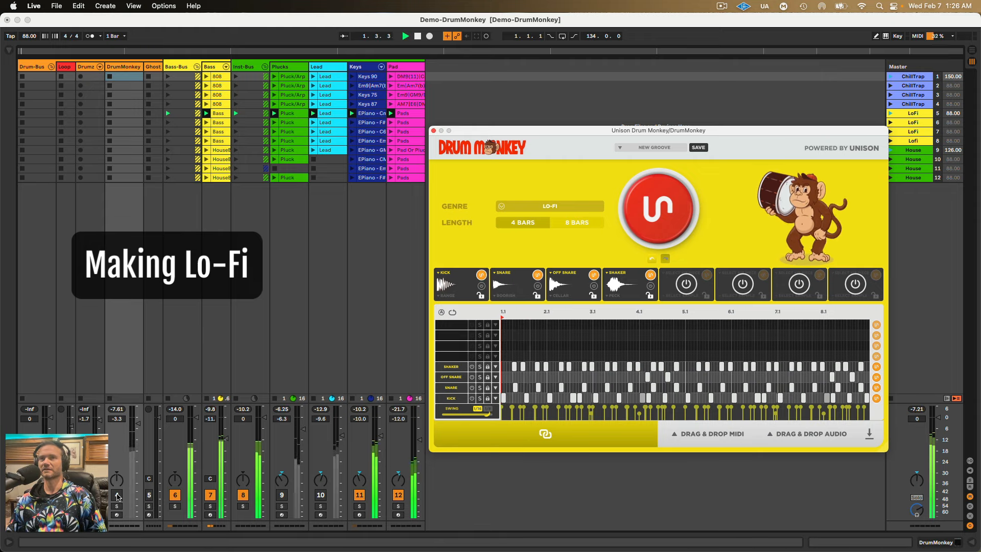
pyautogui.doubleClick(213, 67)
pyautogui.press('space')
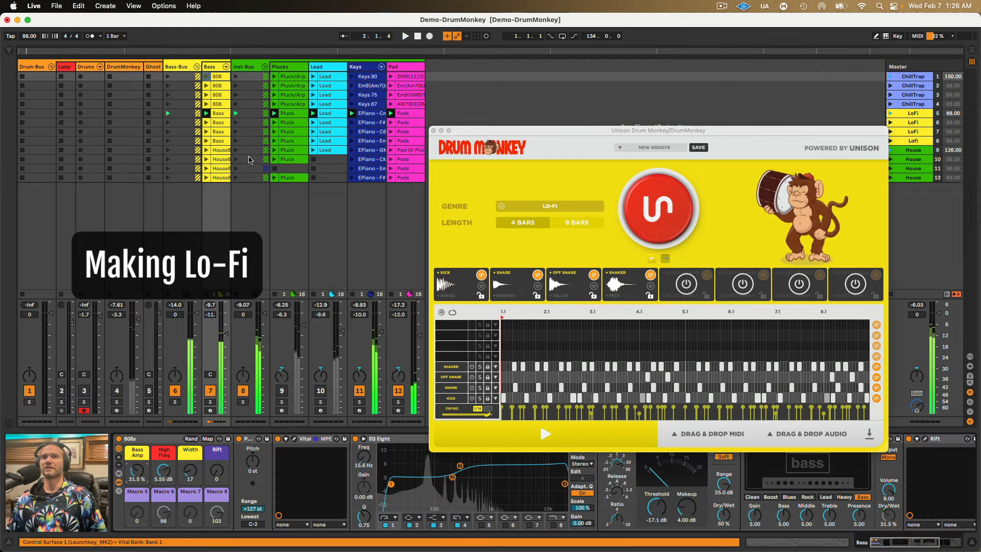
pyautogui.click(294, 439)
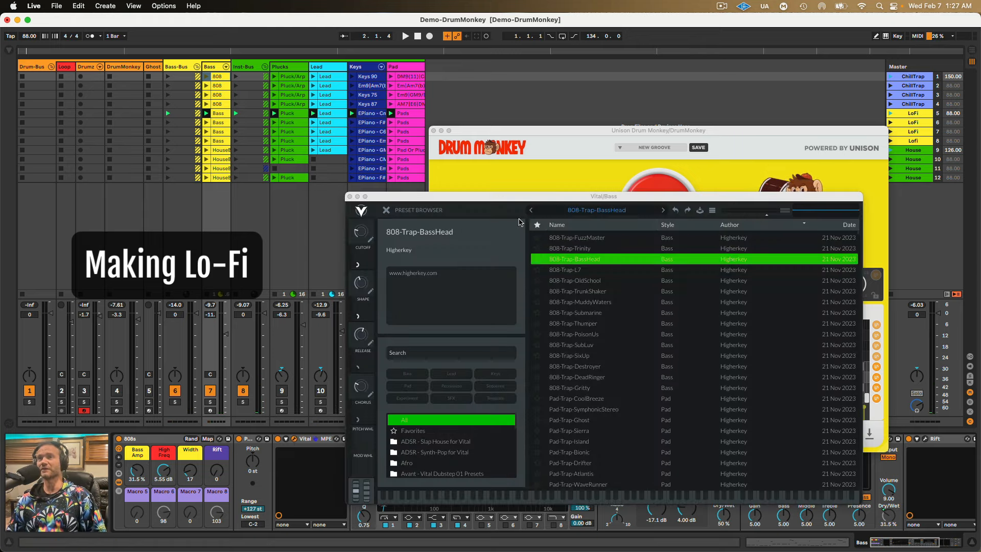
pyautogui.moveTo(514, 202); pyautogui.dragTo(513, 175)
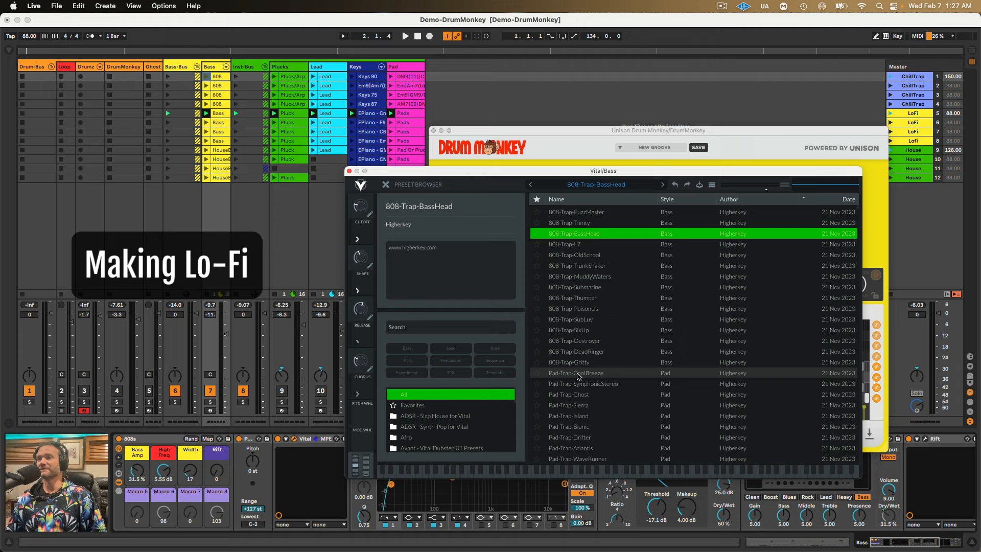
pyautogui.scroll(-5, 573, 372)
pyautogui.click(407, 348)
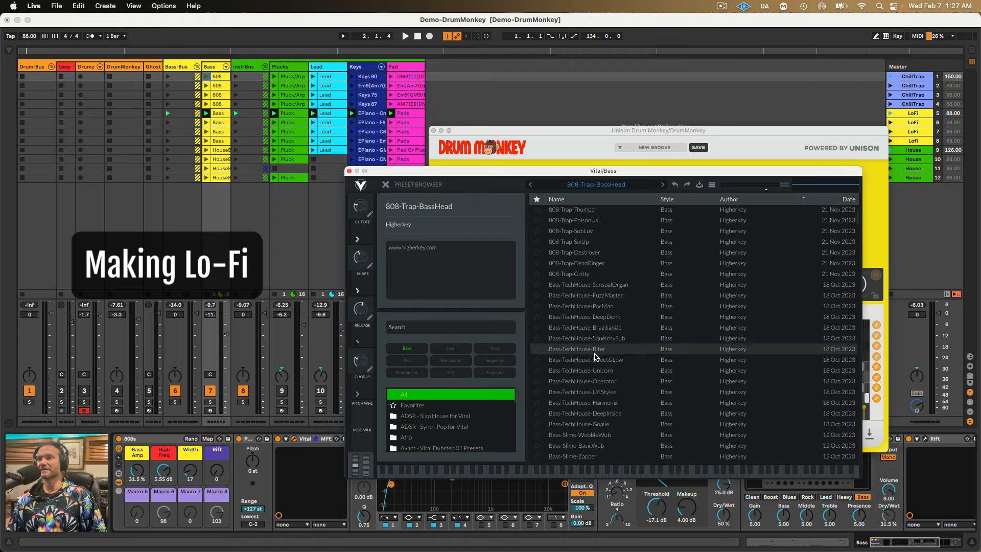
pyautogui.scroll(-5, 596, 358)
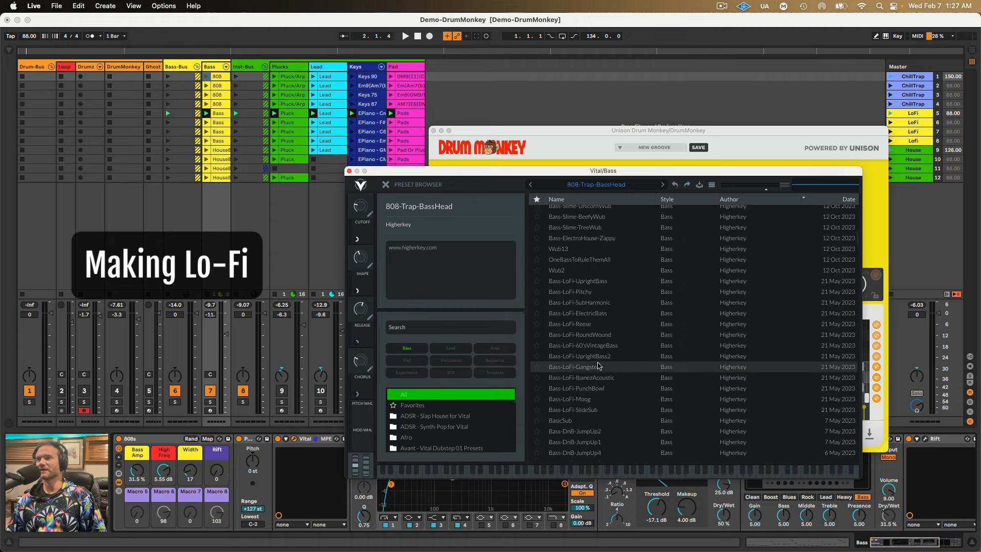
pyautogui.scroll(-1, 595, 366)
pyautogui.click(588, 364)
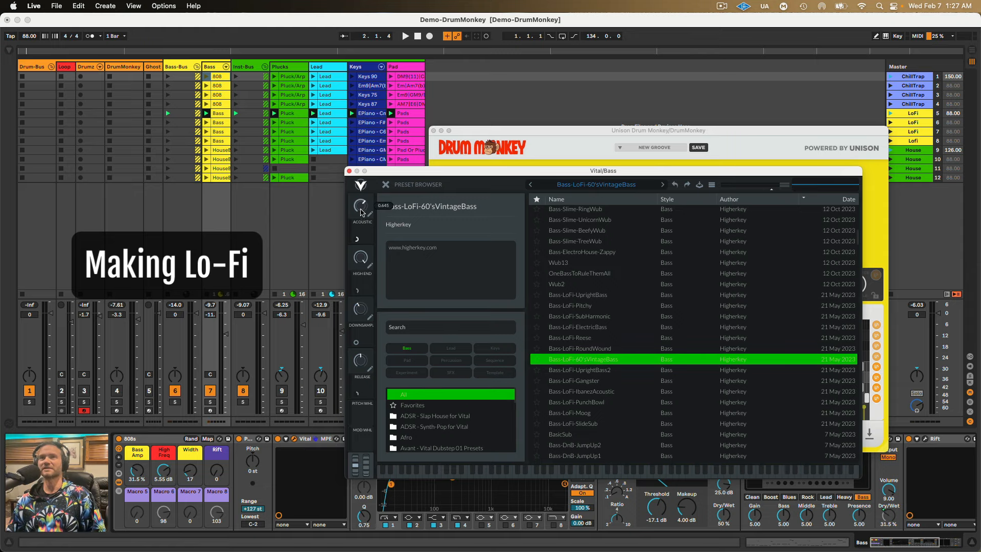
# Load the Pluck-Lofi-MagicBells preset in the Plucks track's Vital synth and close its window.
pyautogui.click(286, 67)
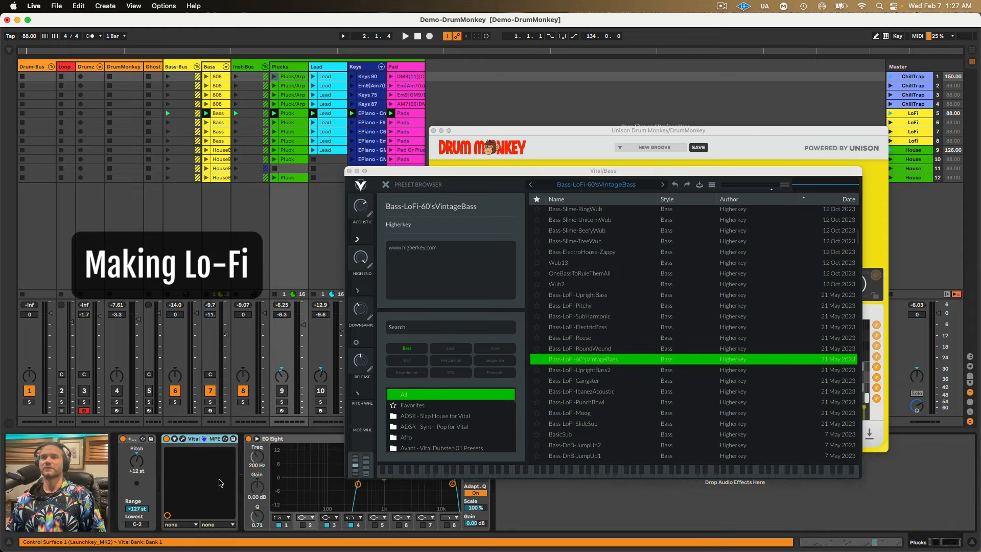
pyautogui.click(183, 439)
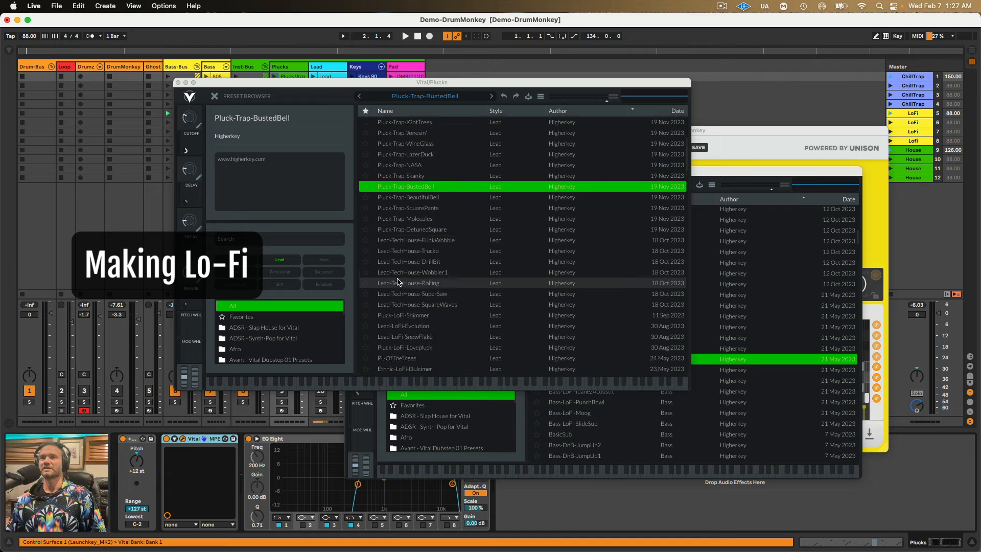
pyautogui.scroll(-5, 398, 282)
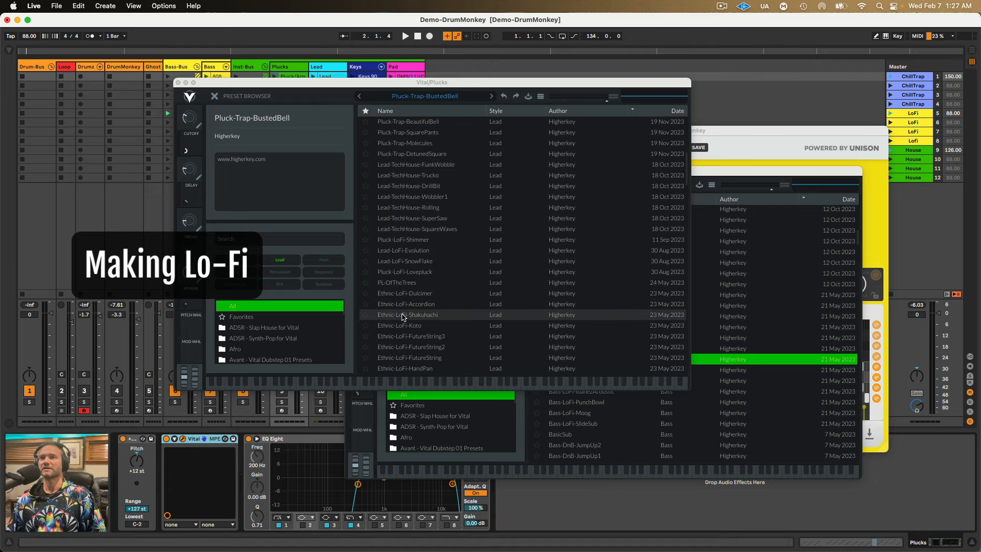
pyautogui.scroll(-8, 402, 317)
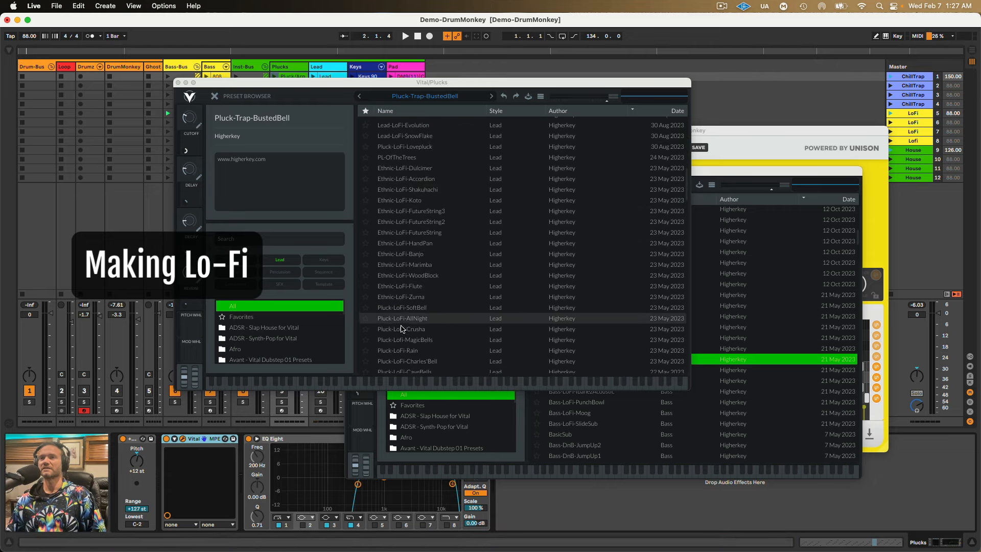
pyautogui.click(403, 340)
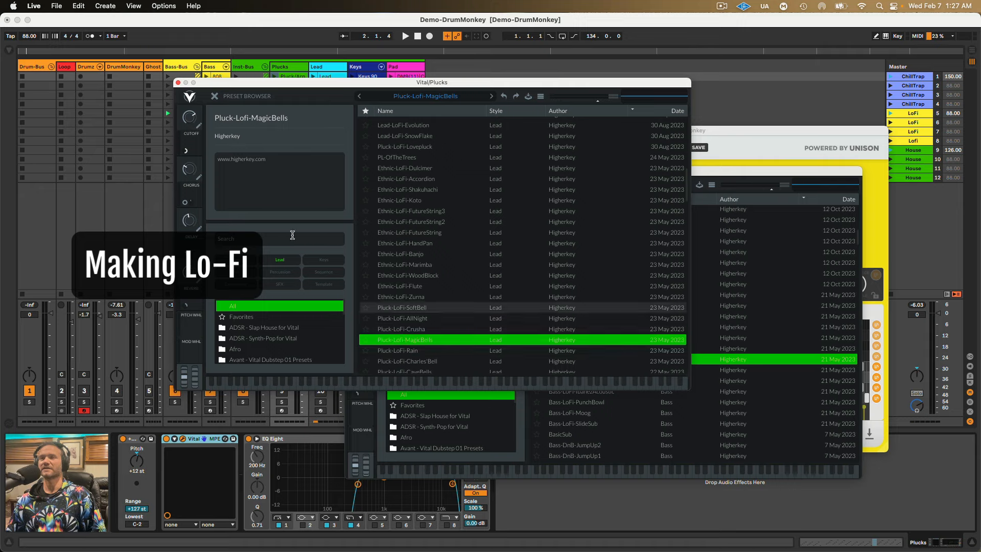
pyautogui.click(178, 83)
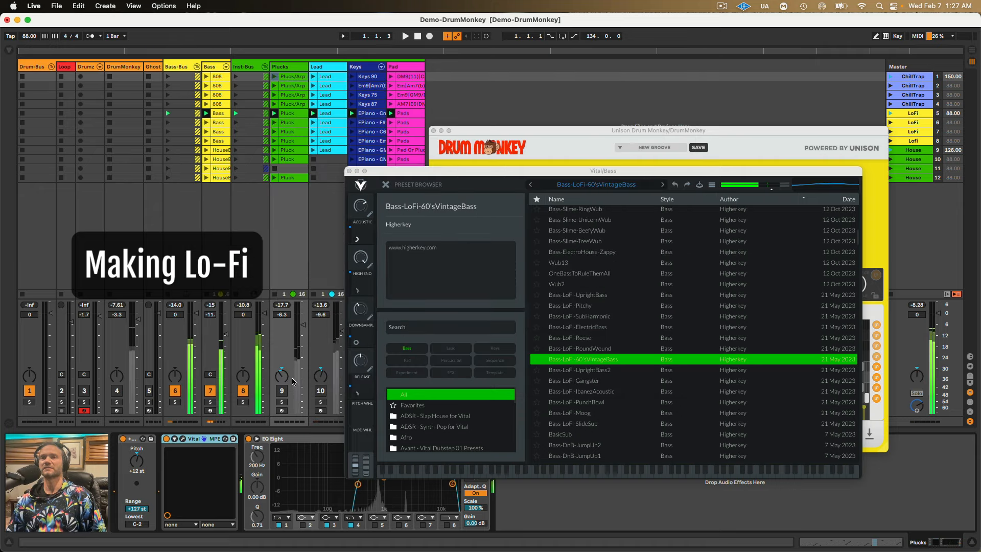
# Activate the Plucks track, set its volume to -7.0 dB and play the LoFi scene.
pyautogui.moveTo(408, 172); pyautogui.dragTo(452, 165)
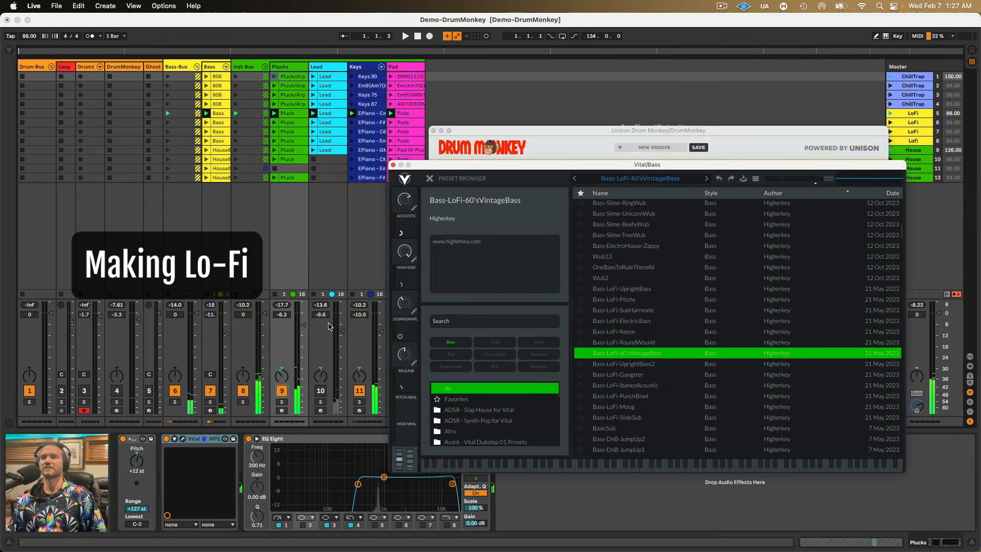
pyautogui.moveTo(303, 323); pyautogui.dragTo(304, 325)
pyautogui.press('space')
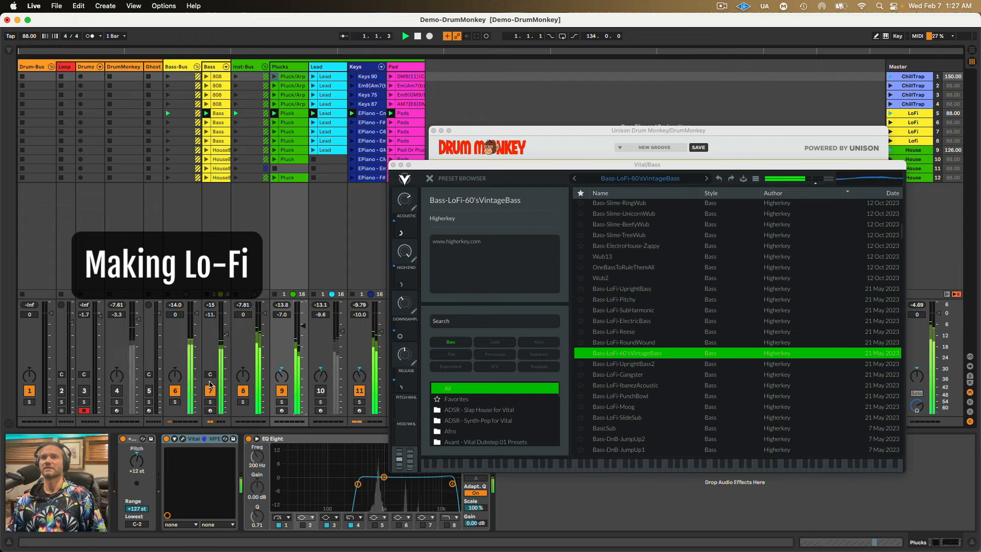
# Open the Pad track's Vital synth and audition the Pad-LoFi-ClearSkies and Pad-LoFi-GhostlyWhisper presets over the LoFi scene.
pyautogui.click(368, 68)
pyautogui.click(400, 68)
pyautogui.press('space')
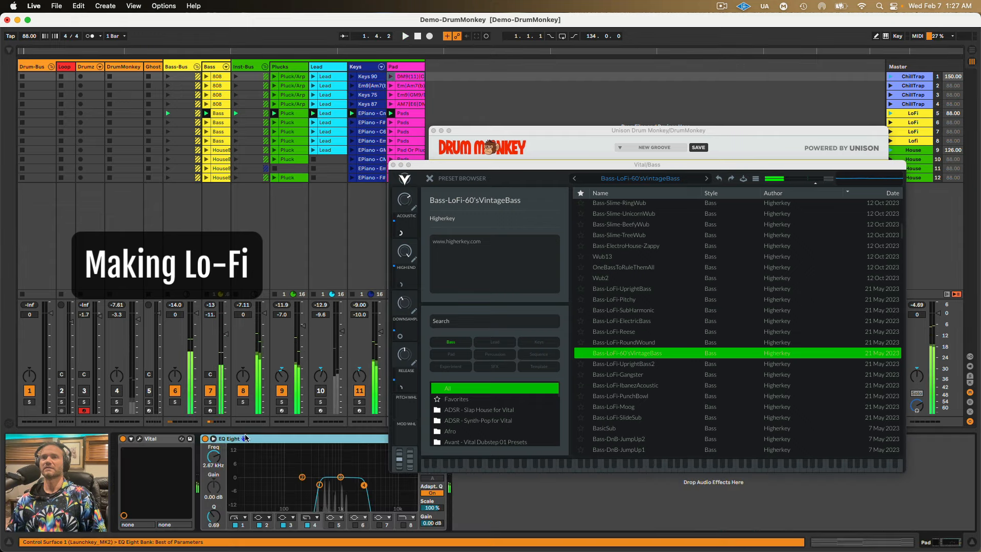
pyautogui.click(139, 439)
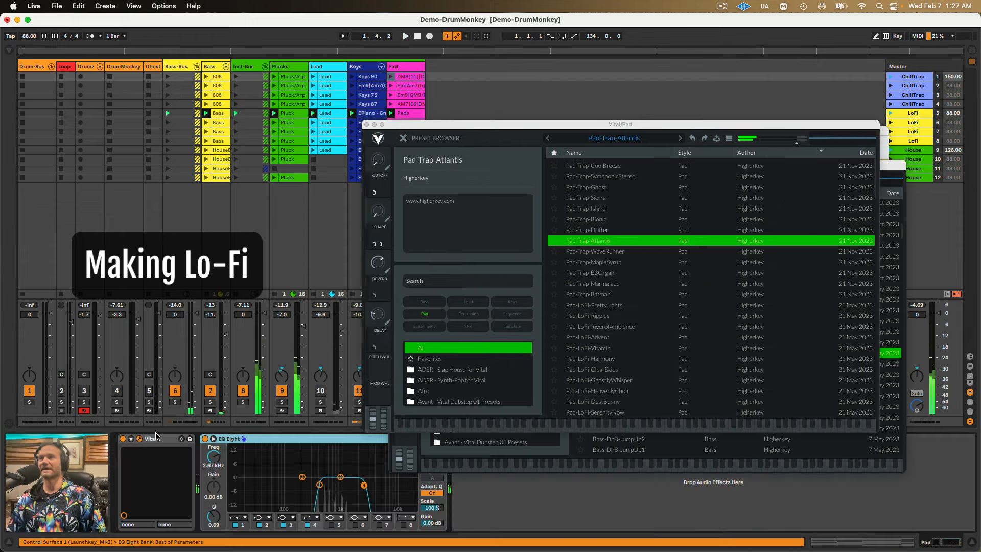
pyautogui.click(590, 370)
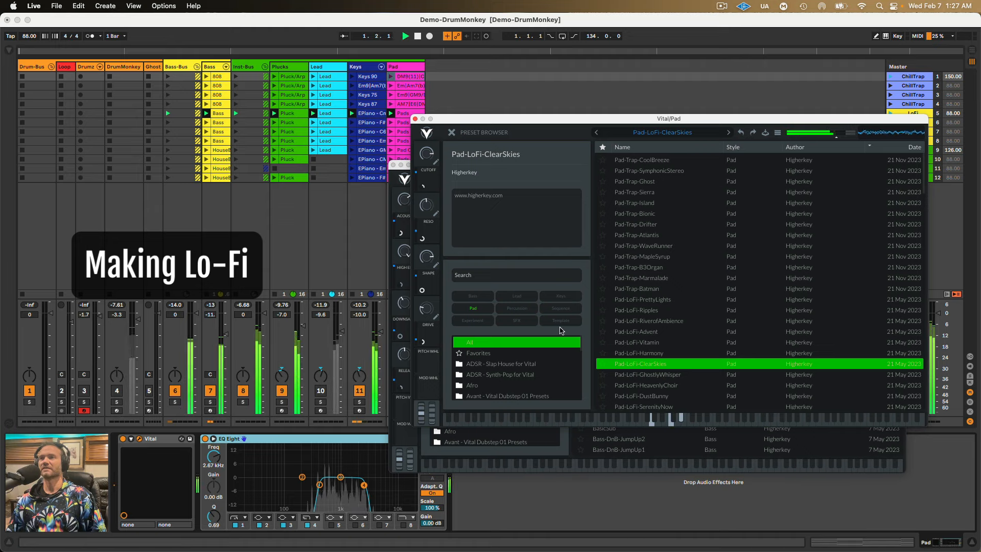
pyautogui.click(648, 377)
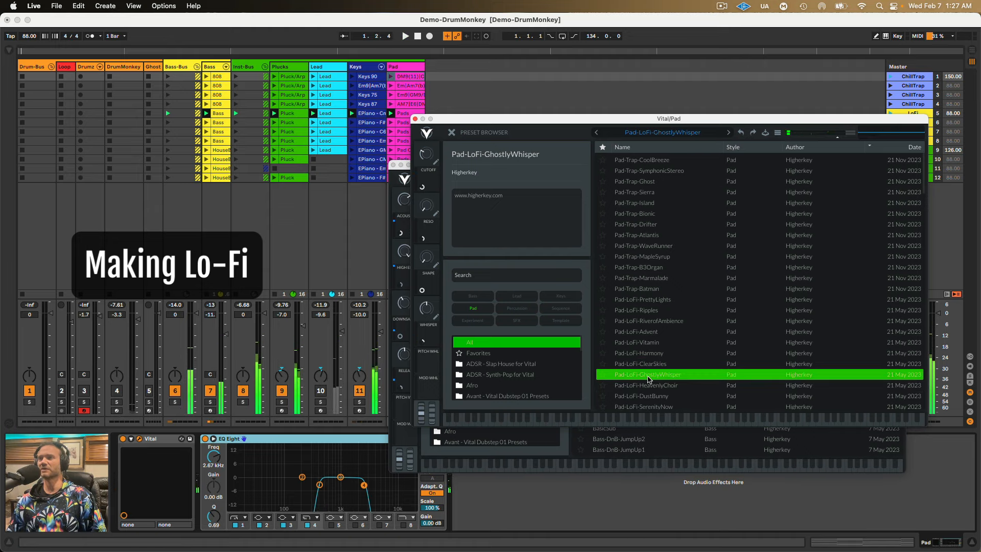
pyautogui.press('space')
# Solo the Keys track and switch the solo to the Pad track, clearing the synth windows aside and closing the Bass one.
pyautogui.click(359, 401)
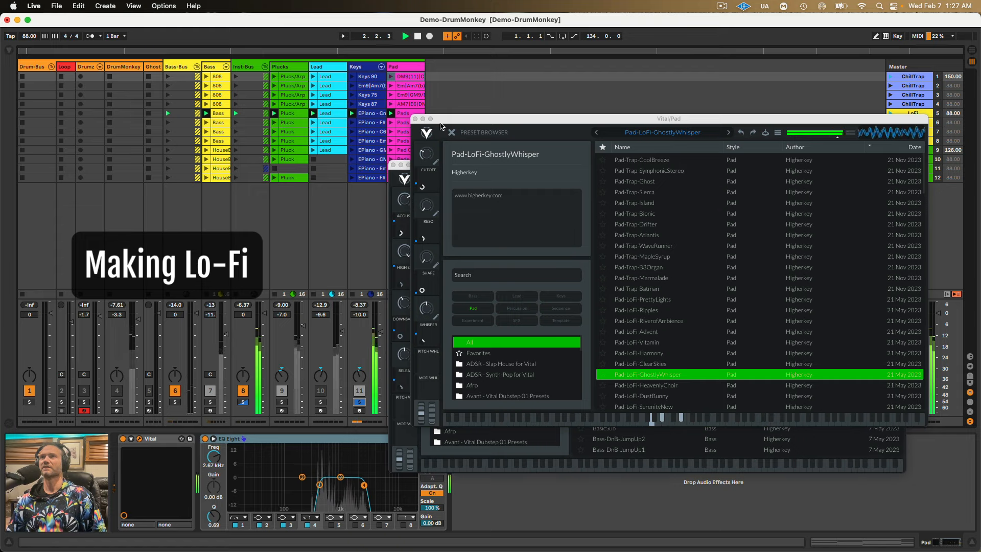
pyautogui.moveTo(440, 123); pyautogui.dragTo(478, 119)
pyautogui.moveTo(424, 165); pyautogui.dragTo(473, 158)
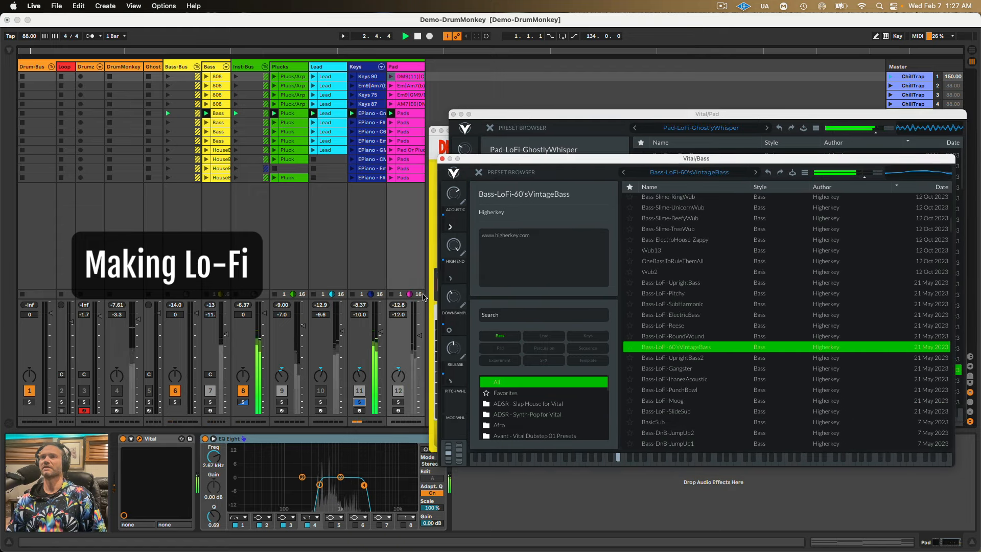
pyautogui.click(397, 402)
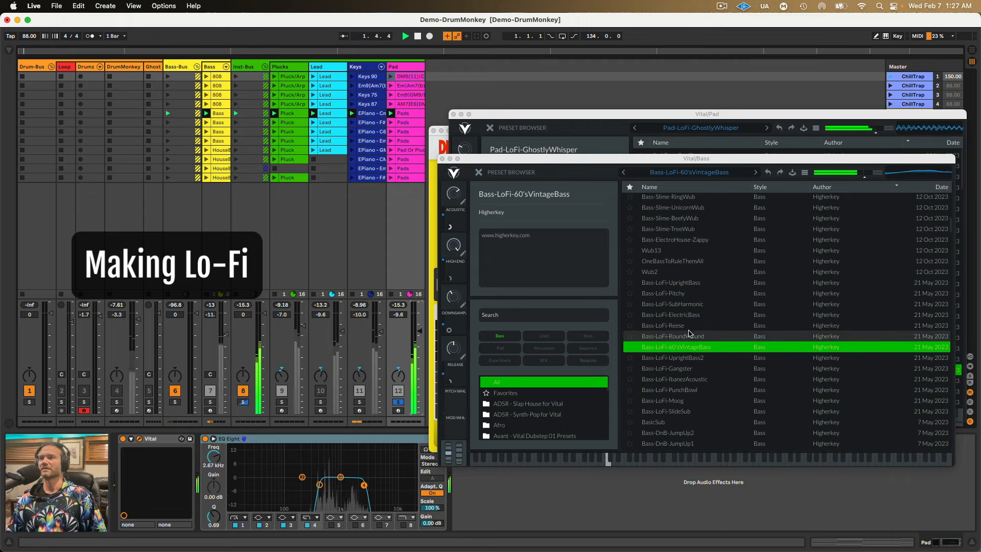
pyautogui.click(442, 159)
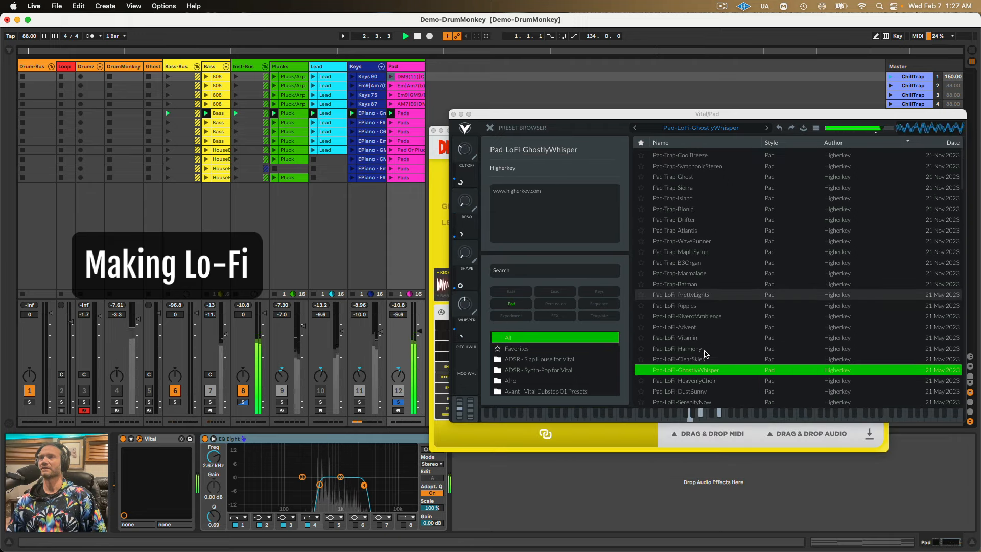
# Load the Pad-LoFi-HeavenlyChoir preset and set the Pad track's volume to -7.0 dB during playback.
pyautogui.click(683, 382)
pyautogui.press('space')
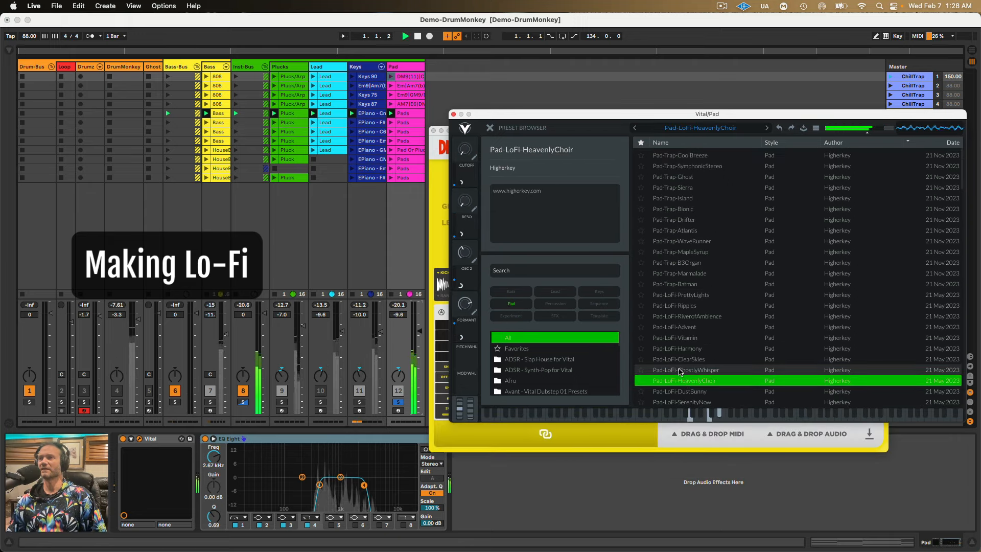
pyautogui.moveTo(419, 331); pyautogui.dragTo(419, 327)
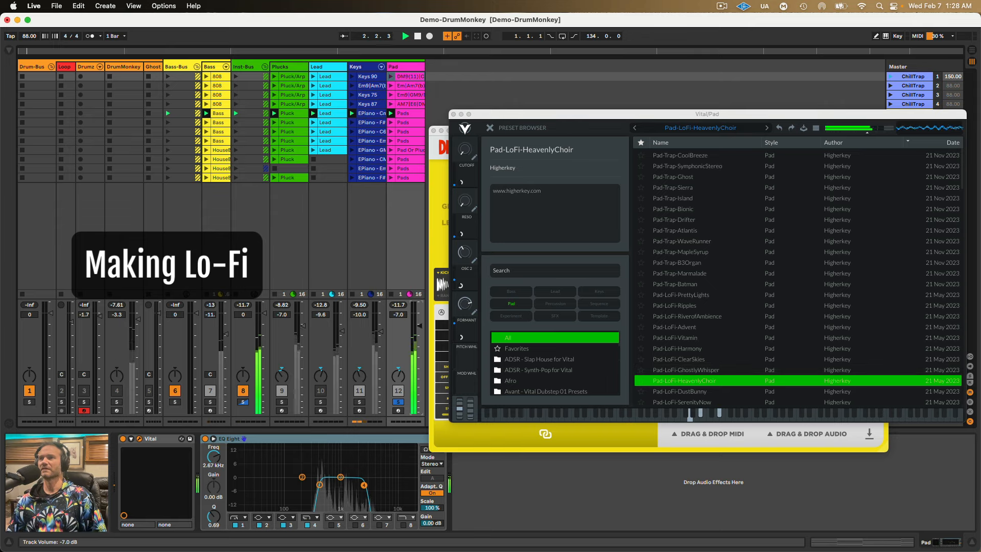
# Load the Pad-LoFi-DustBunny preset and set the Pad track's volume to -3.9 dB.
pyautogui.click(684, 391)
pyautogui.moveTo(414, 328); pyautogui.dragTo(414, 325)
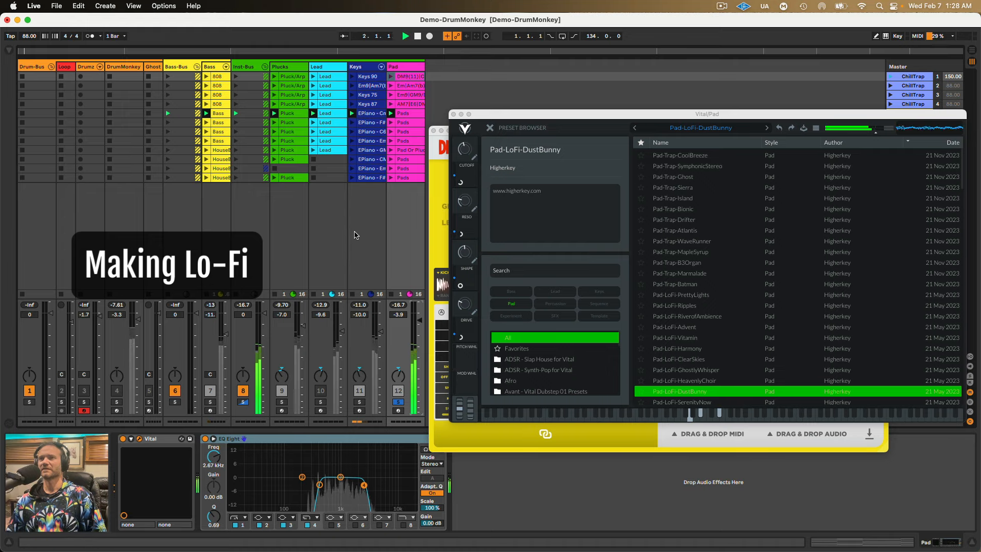
# Switch the solo from the Pad track to Keys and replace the Pad synth window with the Keys track's Vital, moving Drum Monkey aside.
pyautogui.click(360, 392)
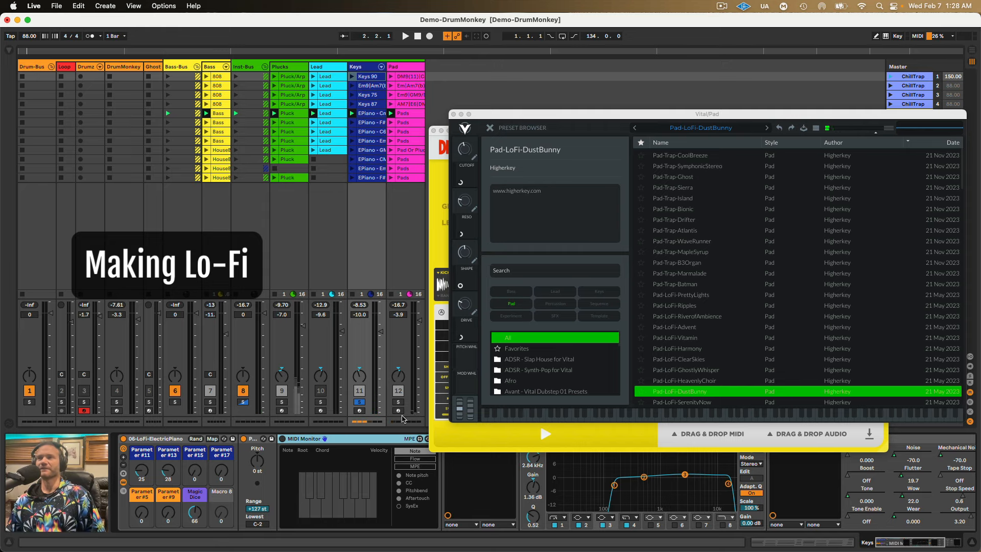
pyautogui.click(453, 114)
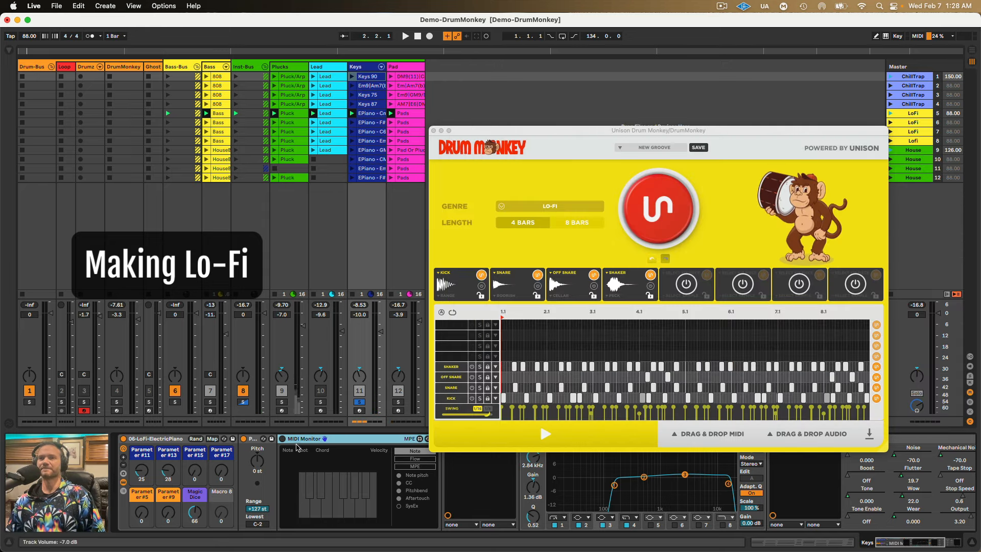
pyautogui.moveTo(484, 132); pyautogui.dragTo(491, 81)
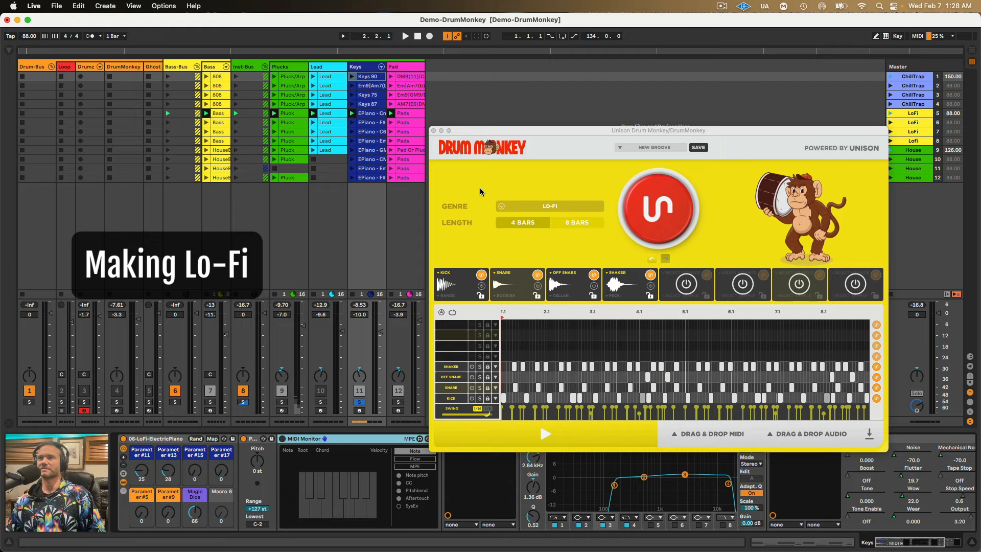
pyautogui.click(462, 439)
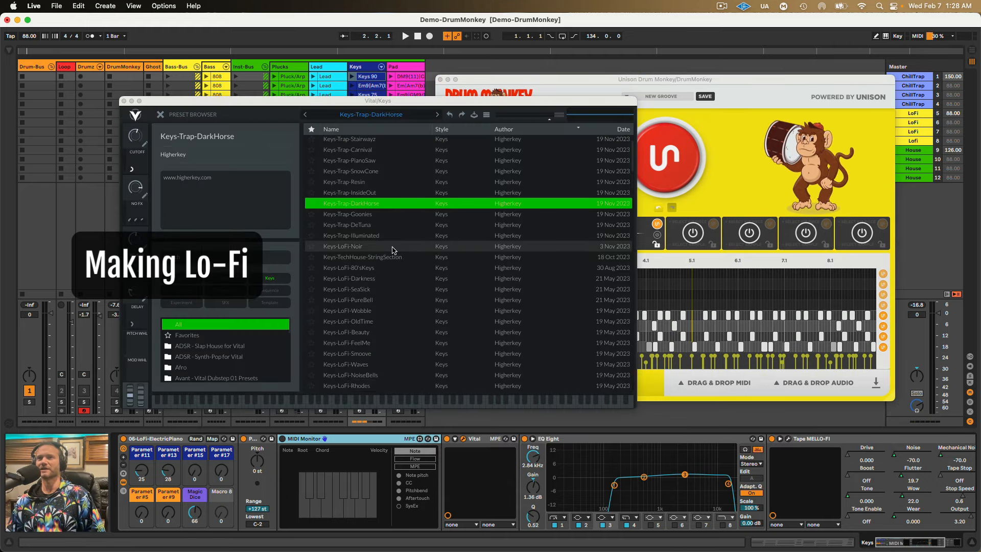
# Audition the Keys-LoFi-Waves preset during LoFi playback, raising its third macro, and set the Keys track's volume to -9.3 dB.
pyautogui.scroll(-1, 343, 301)
pyautogui.press('space')
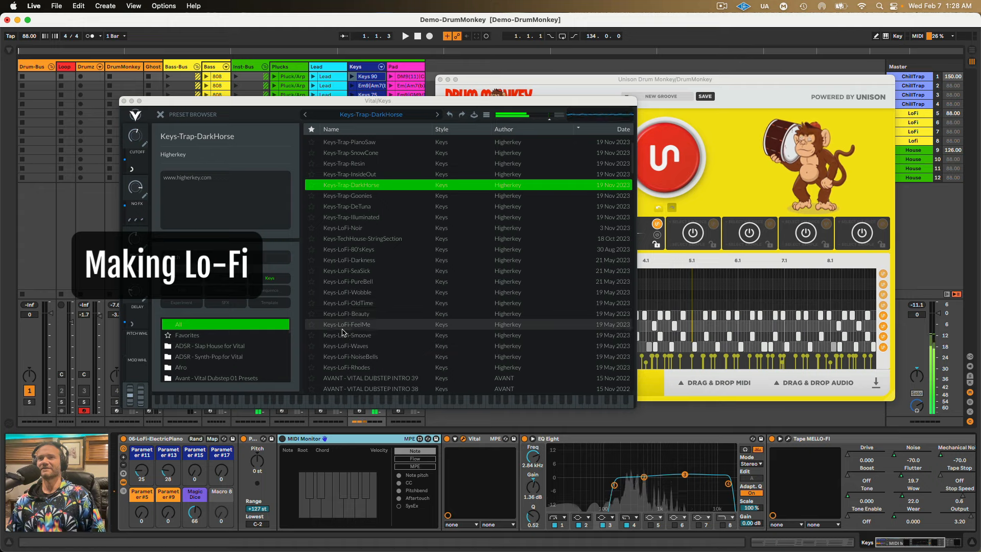
pyautogui.click(346, 336)
pyautogui.moveTo(214, 101); pyautogui.dragTo(521, 128)
pyautogui.click(664, 374)
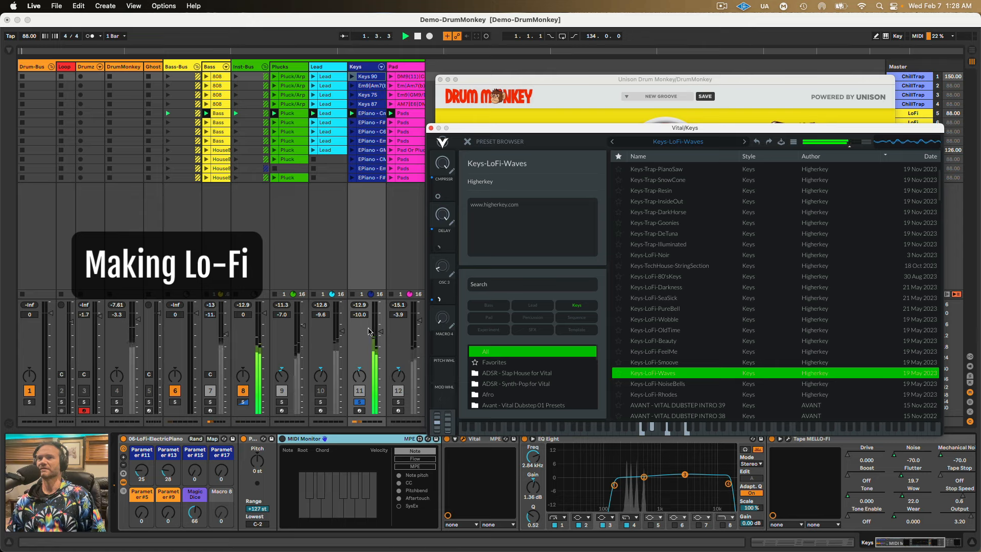
pyautogui.moveTo(381, 332); pyautogui.dragTo(381, 331)
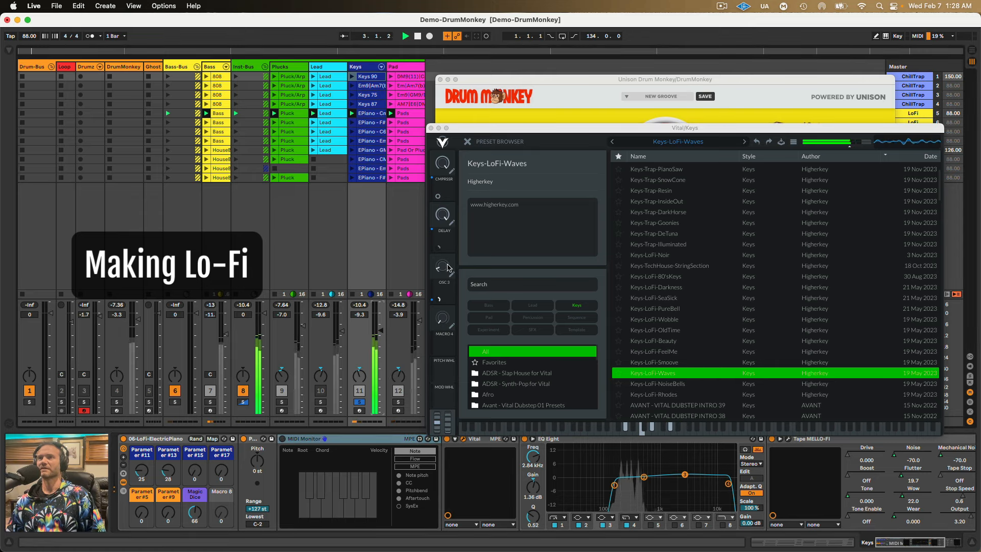
pyautogui.moveTo(448, 267); pyautogui.dragTo(449, 250)
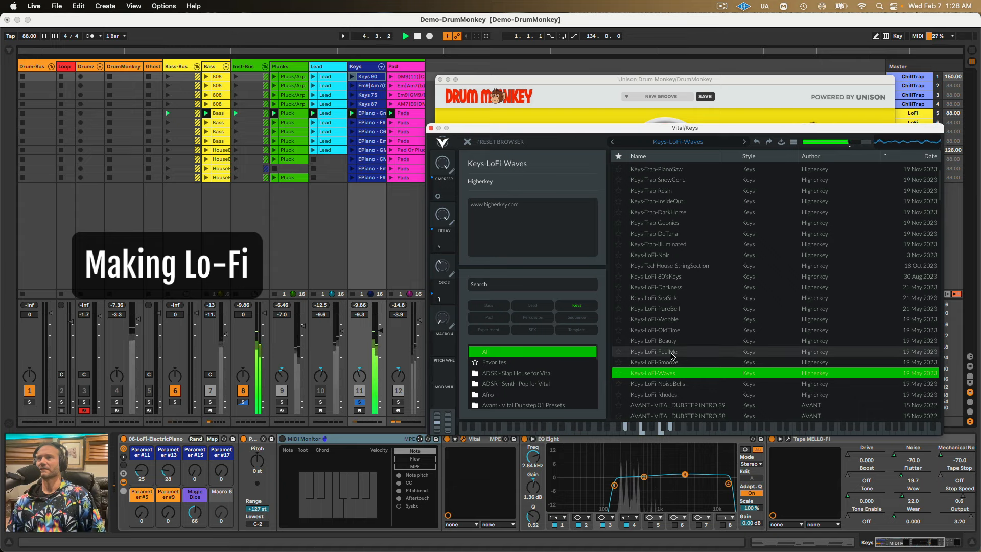
# Audition Keys-LoFi-Darkness and Keys-LoFi-80'sKeys, load Keys-LoFi-SeaSick, and adjust its cutoff, FX and delay macros, with delay at about 0.396.
pyautogui.click(662, 288)
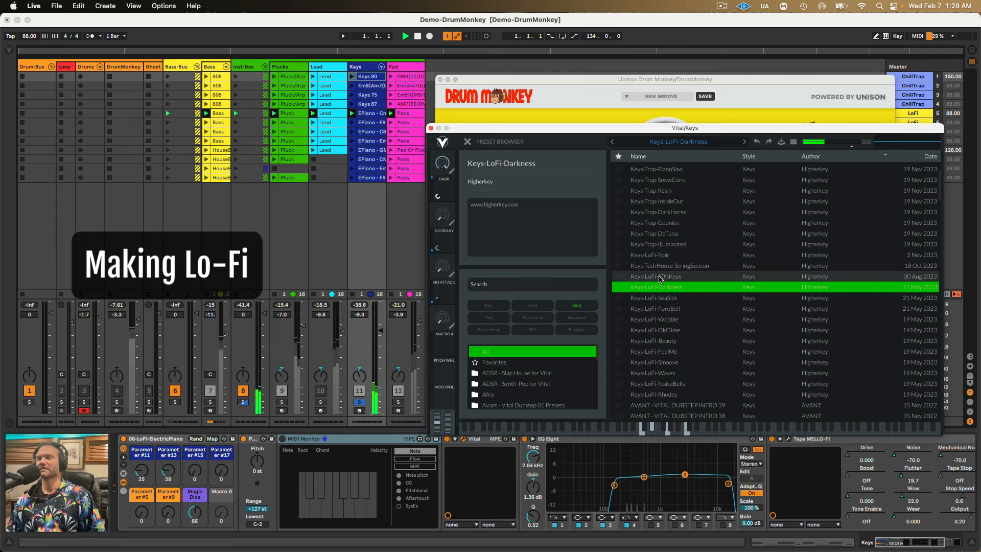
pyautogui.click(657, 277)
pyautogui.click(655, 299)
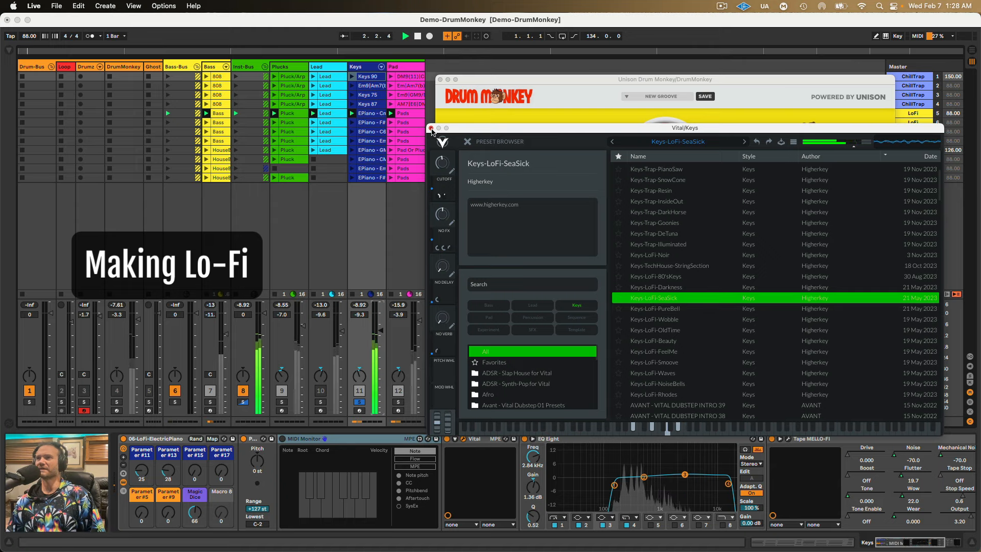
pyautogui.moveTo(443, 161); pyautogui.dragTo(443, 158)
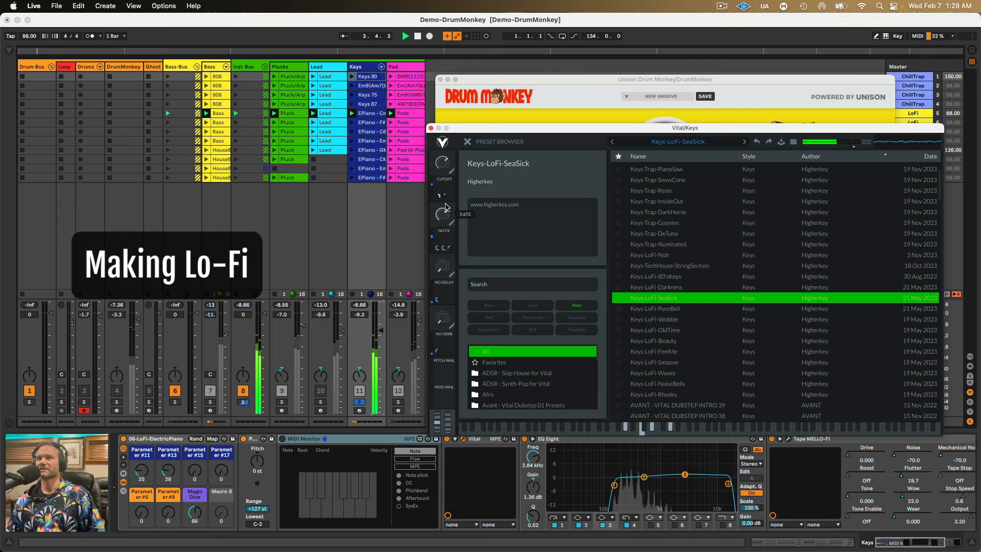
pyautogui.moveTo(446, 206); pyautogui.dragTo(449, 235)
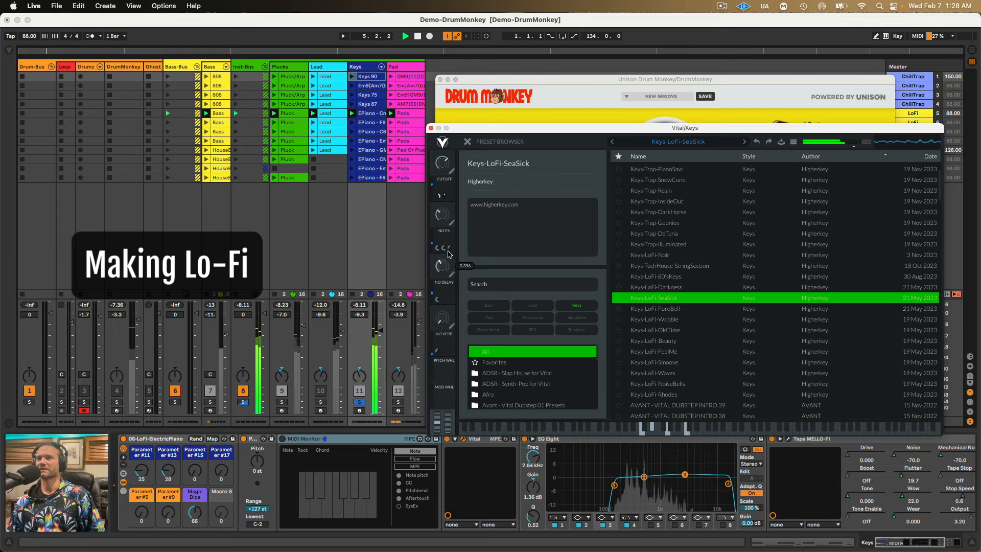
# Hear the Pad soloed together with Keys, clear the solos and open the Lead track's Vital synth.
pyautogui.click(398, 401)
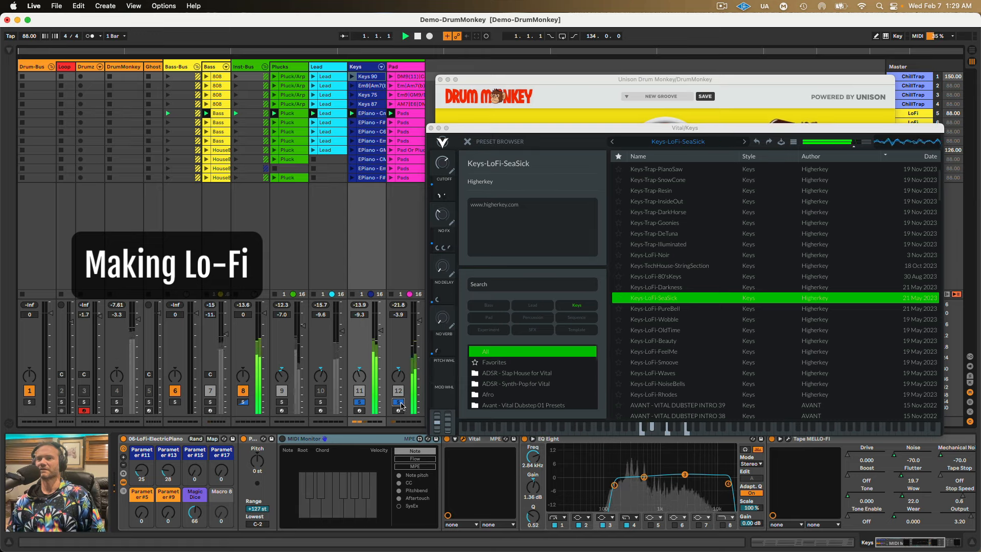
pyautogui.click(320, 401)
pyautogui.click(320, 402)
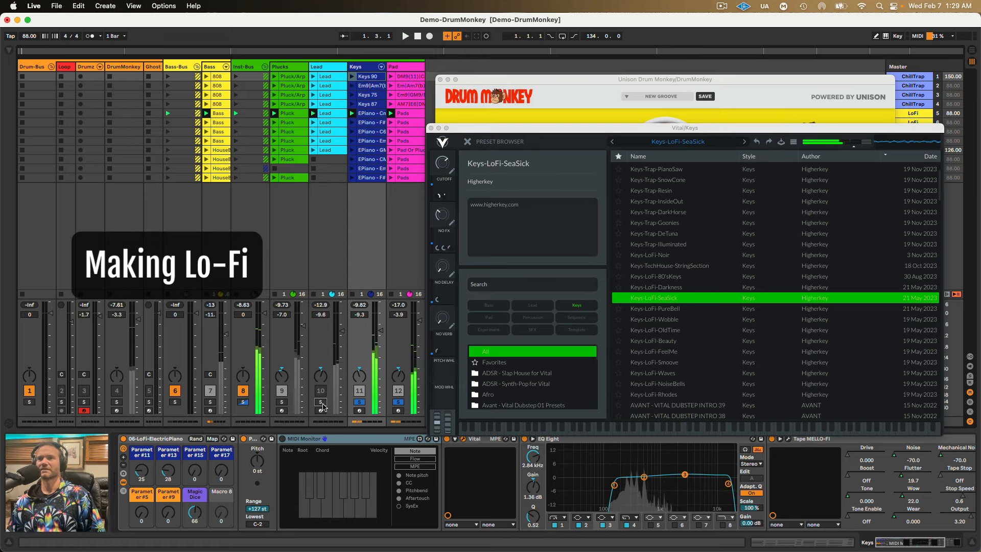
pyautogui.click(339, 67)
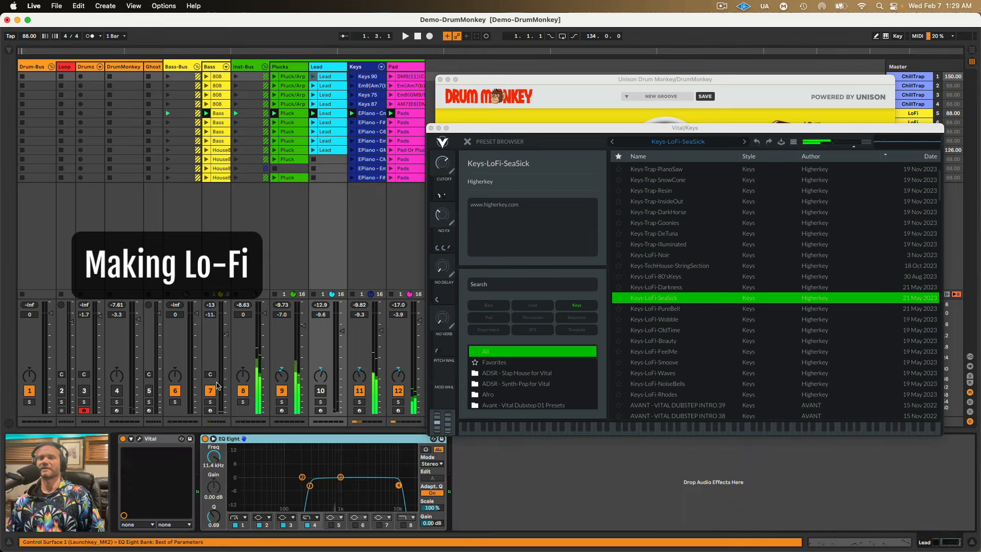
pyautogui.click(139, 438)
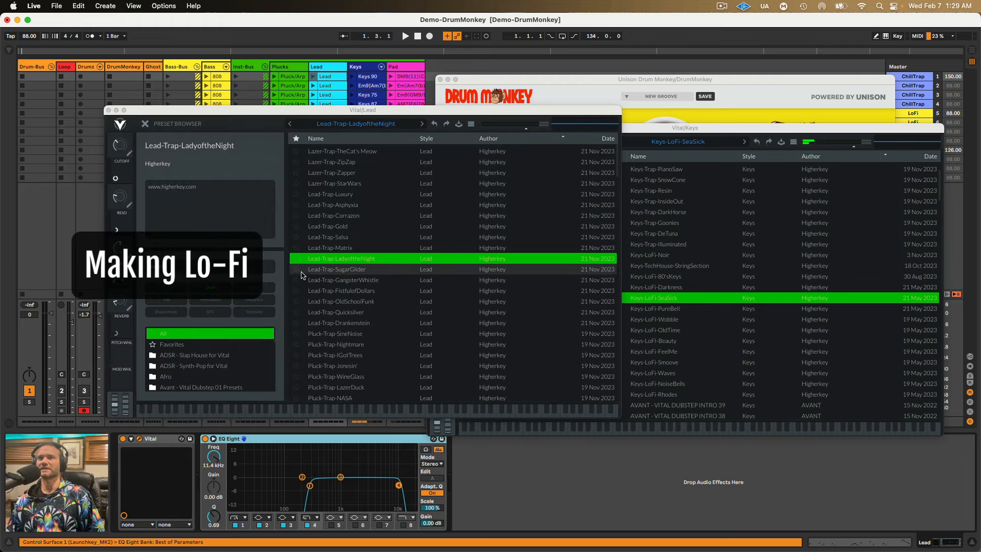
# Load the Lead-LoFi-SpaceCowboy preset and activate and solo the Lead track during playback.
pyautogui.scroll(-2, 319, 341)
pyautogui.scroll(-10, 318, 341)
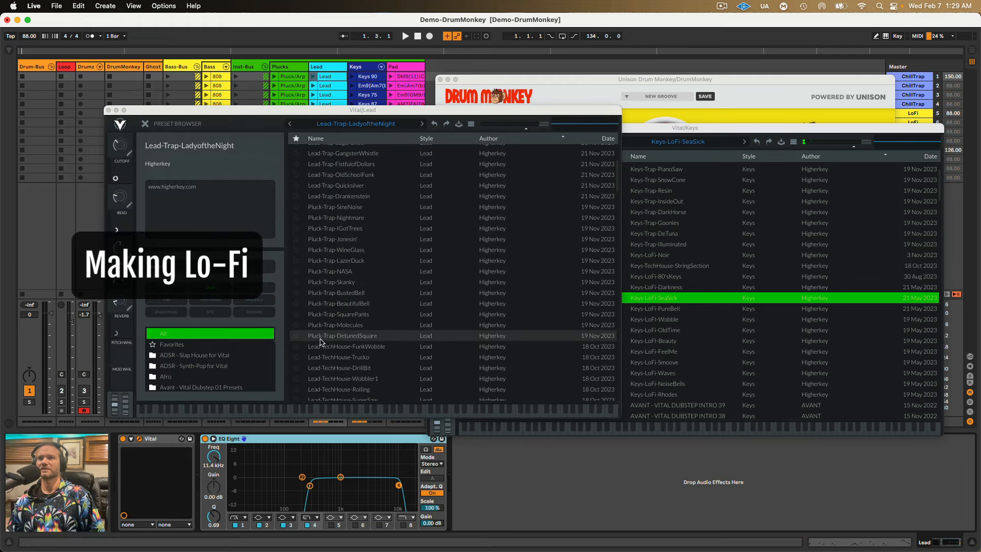
pyautogui.scroll(-4, 325, 341)
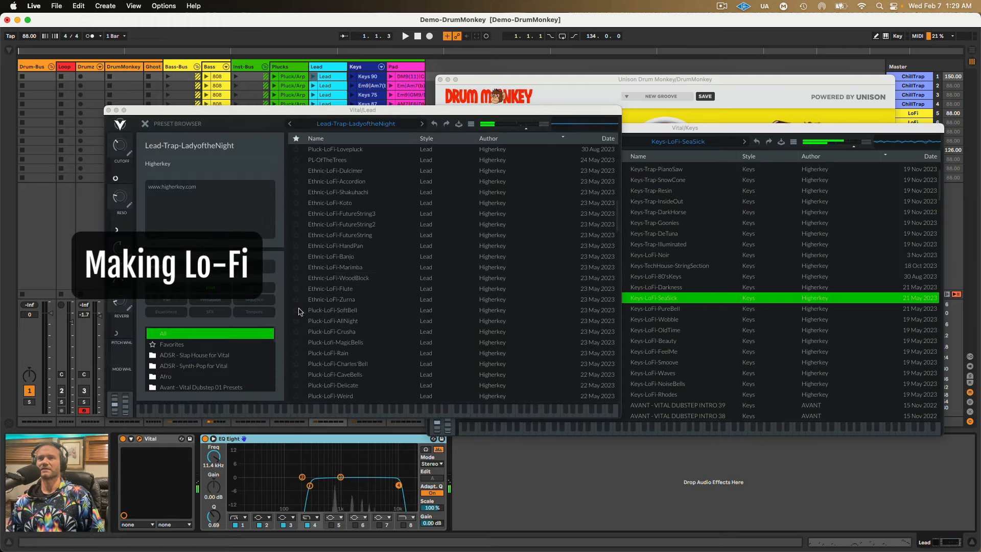
pyautogui.scroll(-5, 337, 342)
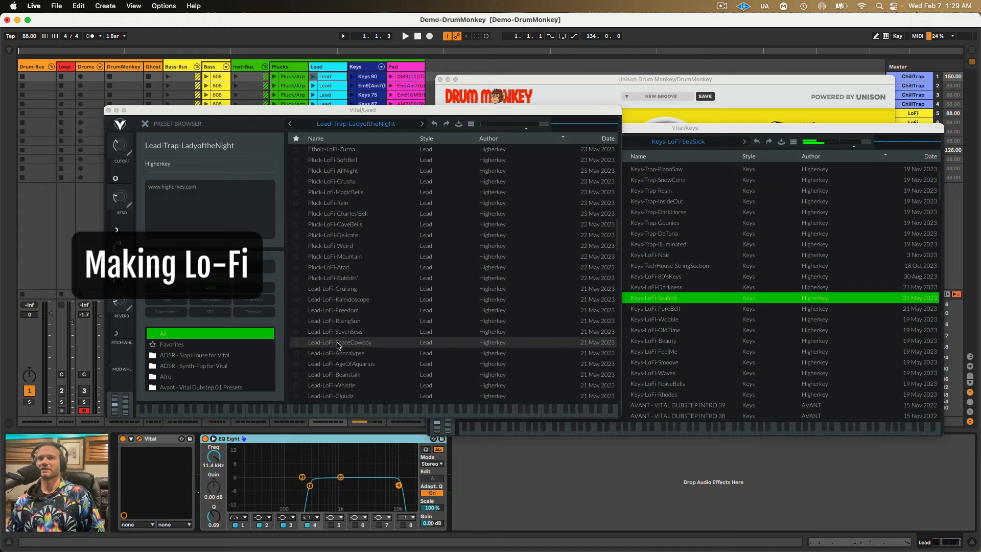
pyautogui.click(337, 342)
pyautogui.press('space')
pyautogui.moveTo(280, 116); pyautogui.dragTo(599, 116)
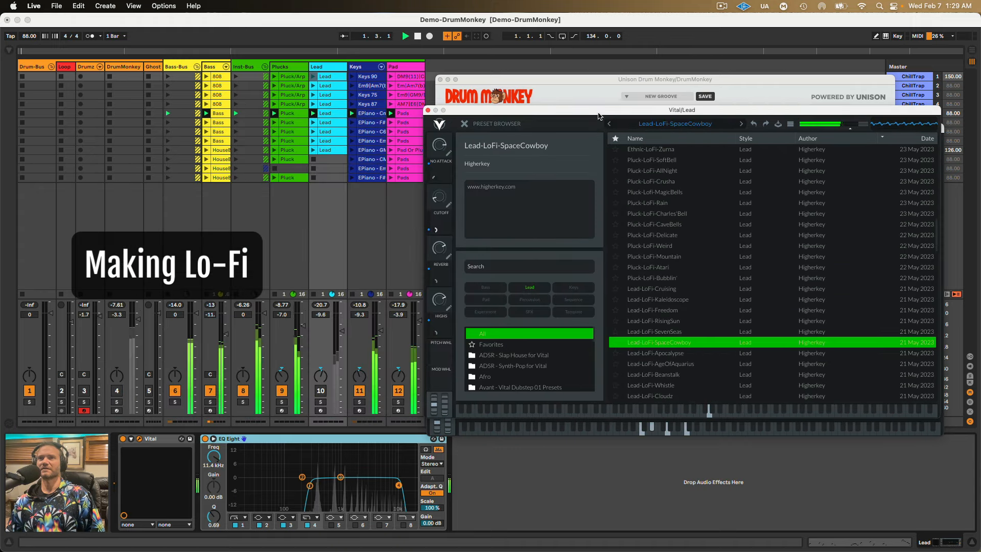
pyautogui.click(320, 390)
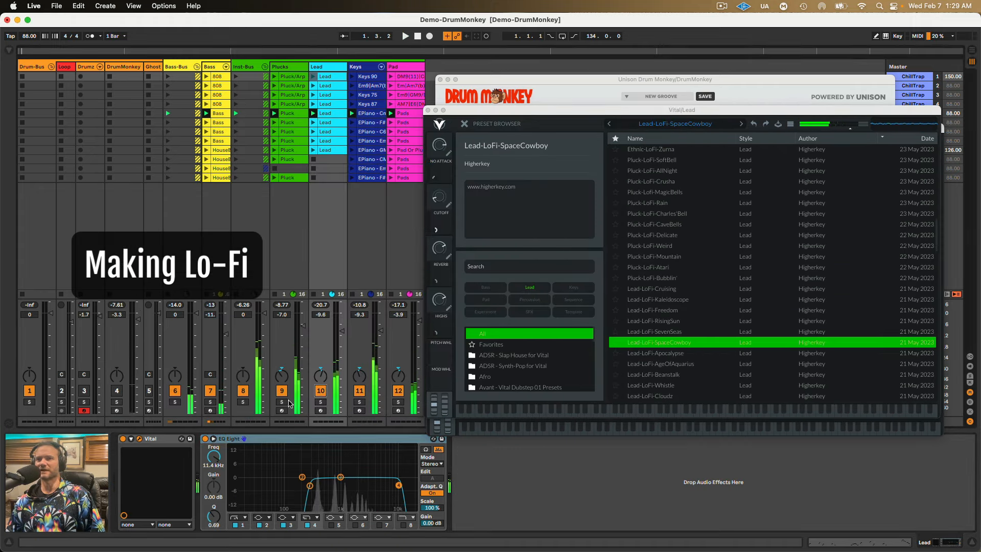
pyautogui.click(321, 401)
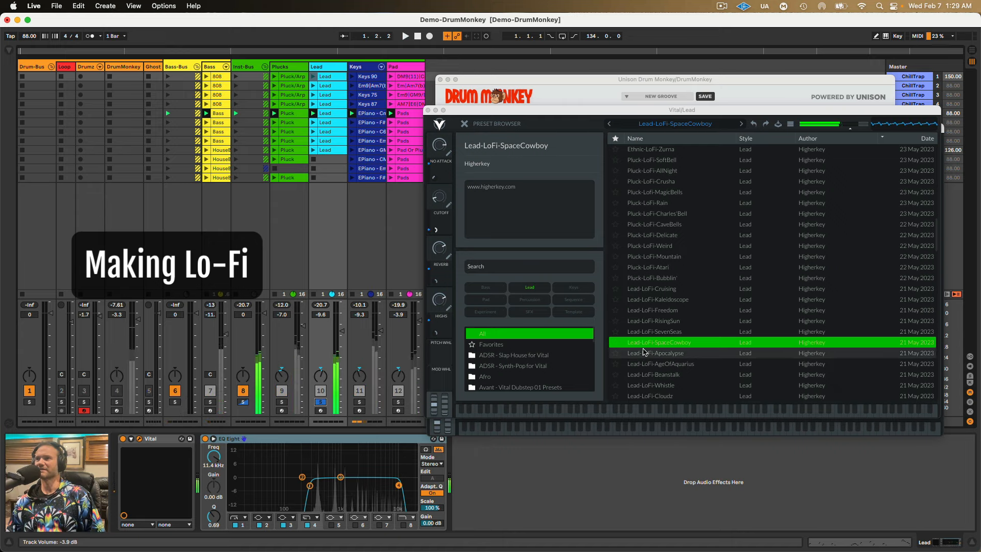
# Audition Lead-LoFi-SevenSeas, load Lead-LoFi-RisingSun with its cutoff at about 0.608, and set the Lead track's volume to -8.8 dB.
pyautogui.click(648, 331)
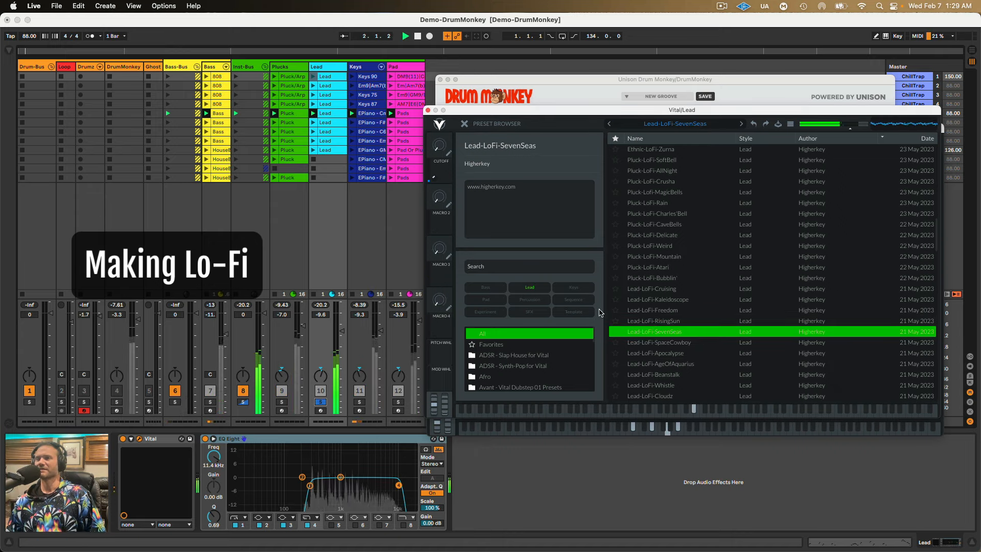
pyautogui.moveTo(342, 331); pyautogui.dragTo(342, 328)
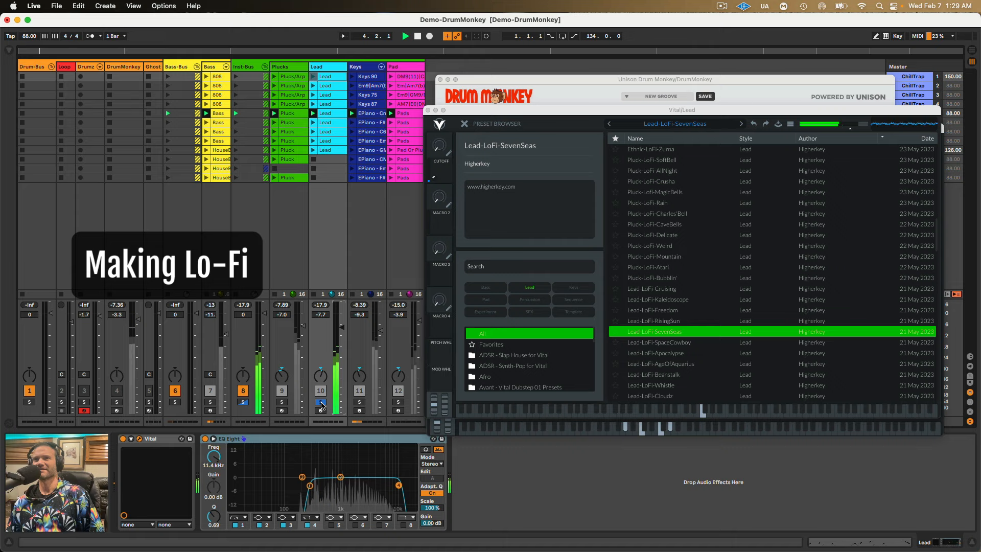
pyautogui.click(631, 321)
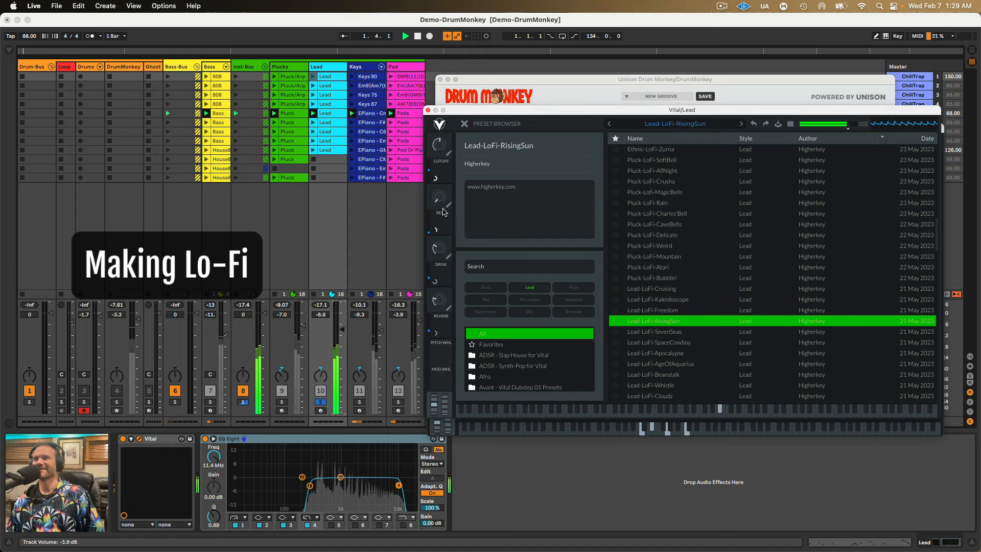
pyautogui.moveTo(443, 146); pyautogui.dragTo(443, 145)
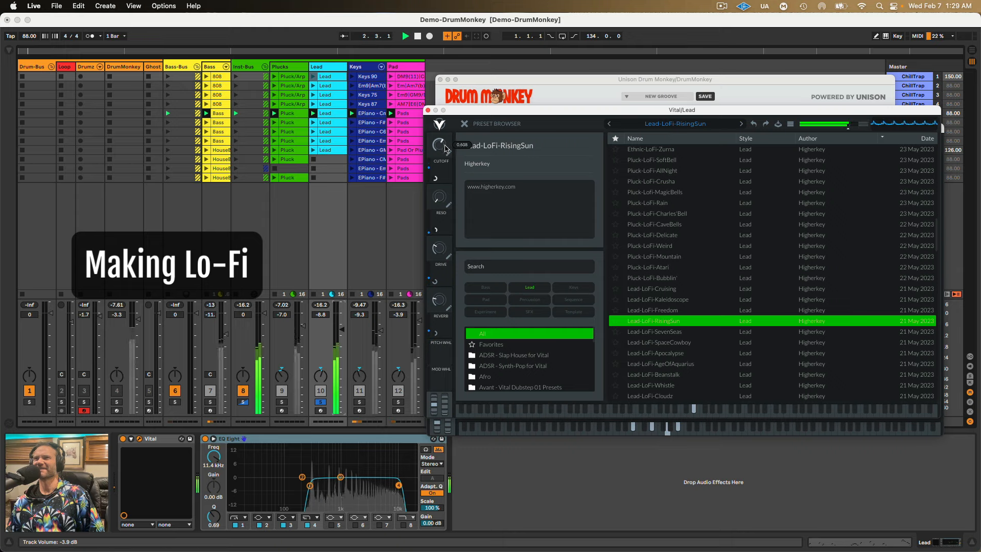
# Solo the Keys track alongside the Lead, and clear the solos to return to the full mix.
pyautogui.click(361, 402)
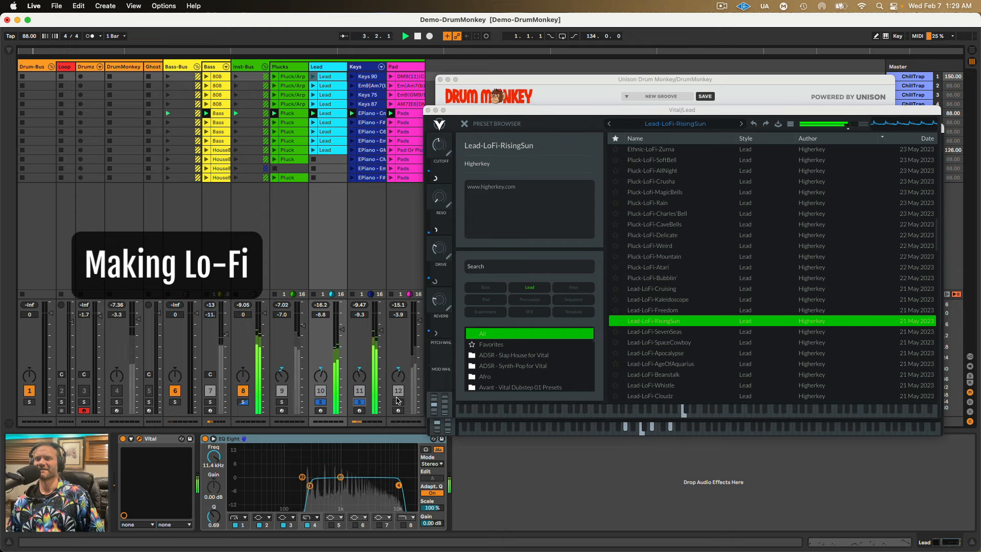
pyautogui.click(320, 402)
# Select the DrumMonkey track, close the Vital Lead and Keys windows and bring the Drum Monkey plugin to the front.
pyautogui.click(126, 73)
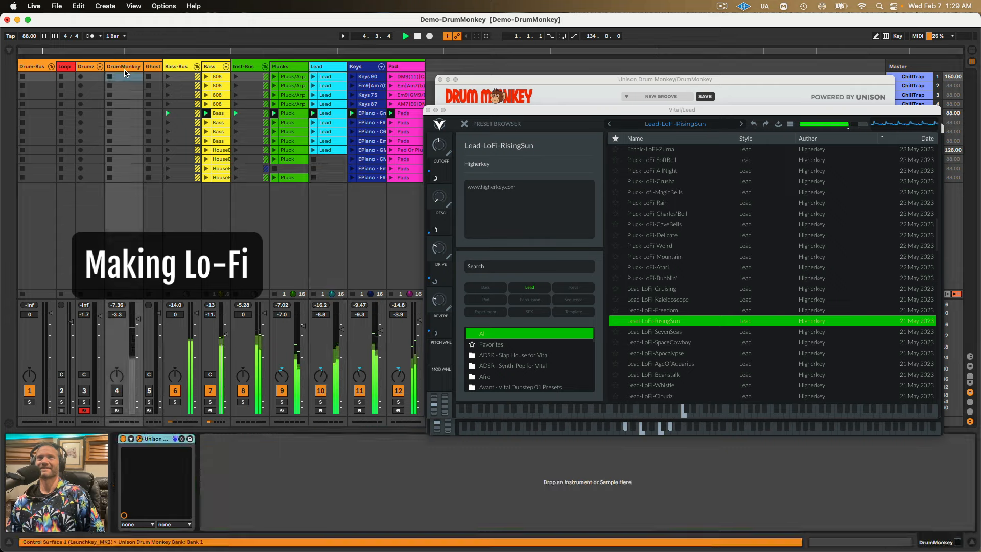
pyautogui.click(428, 110)
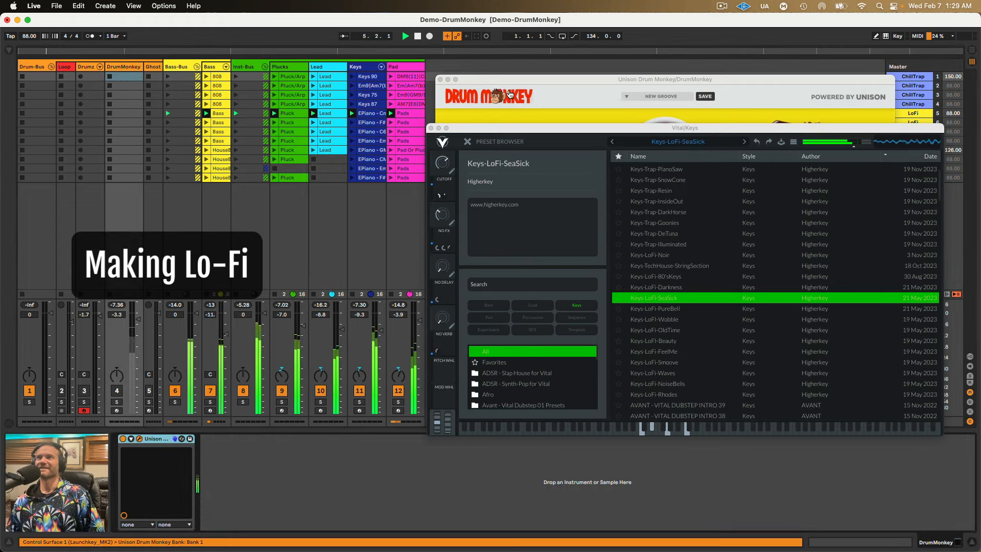
pyautogui.click(430, 127)
pyautogui.moveTo(467, 81); pyautogui.dragTo(465, 82)
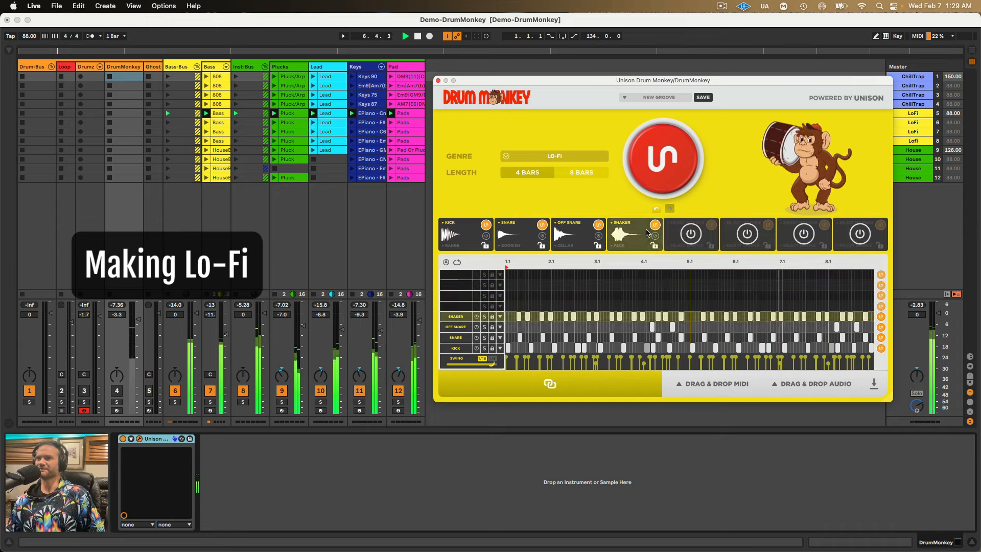
# Add a Closed Hat to the fifth kit slot in Drum Monkey and randomize its sample.
pyautogui.click(690, 227)
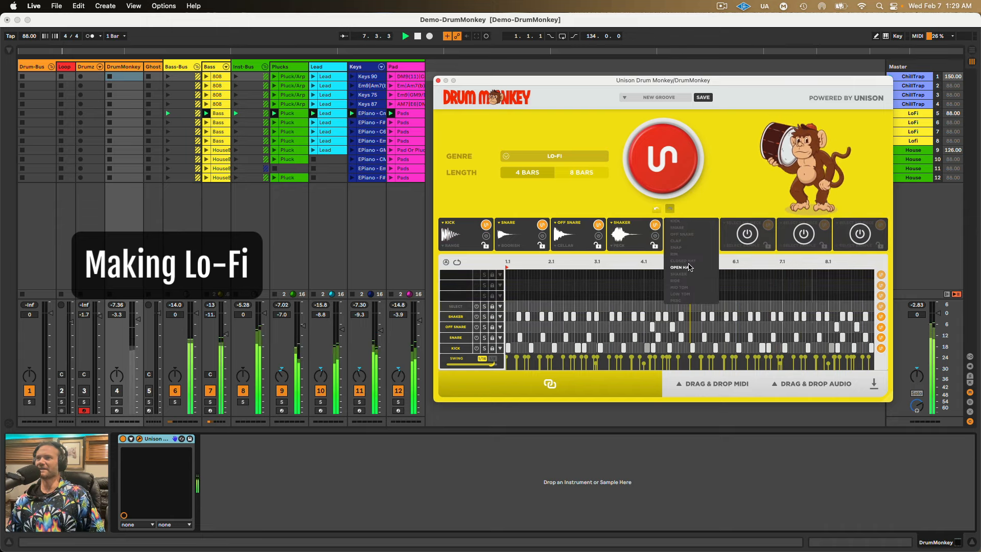
pyautogui.click(684, 261)
pyautogui.click(711, 226)
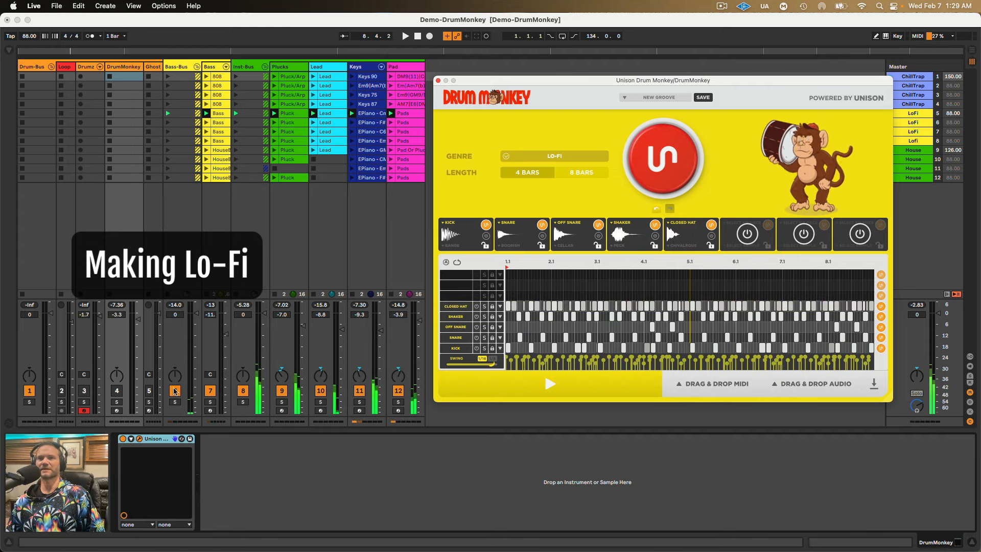
# Unmute the DrumMonkey track, play the song with the drums and randomize the snare sample.
pyautogui.click(117, 392)
pyautogui.press('space')
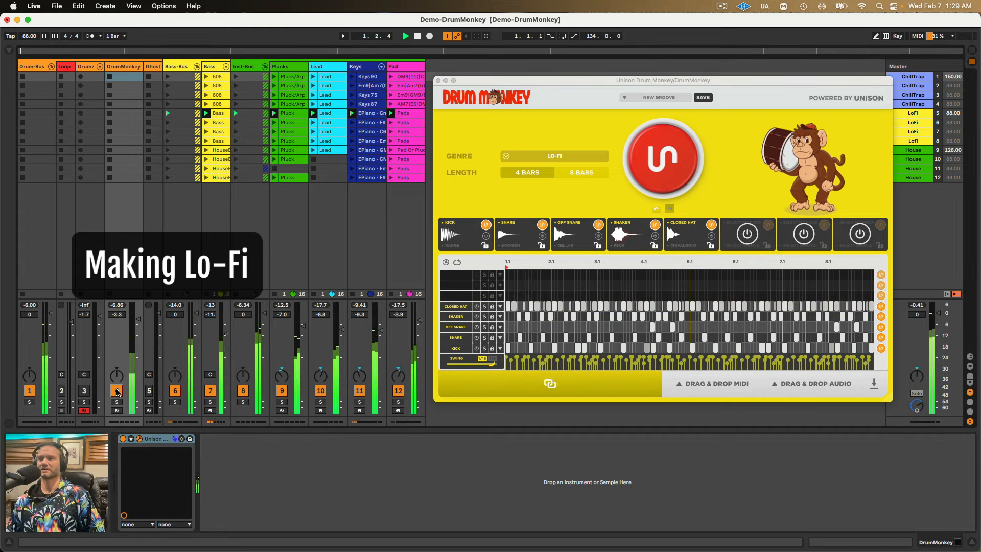
pyautogui.click(543, 226)
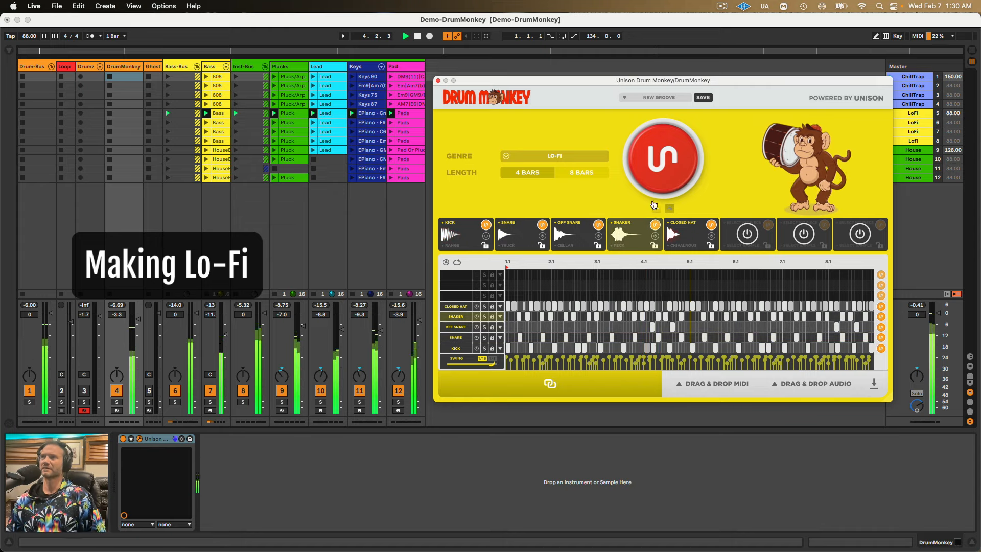
# Generate a new Lo-Fi groove in Drum Monkey and restart playback to audition it.
pyautogui.click(662, 169)
pyautogui.click(661, 169)
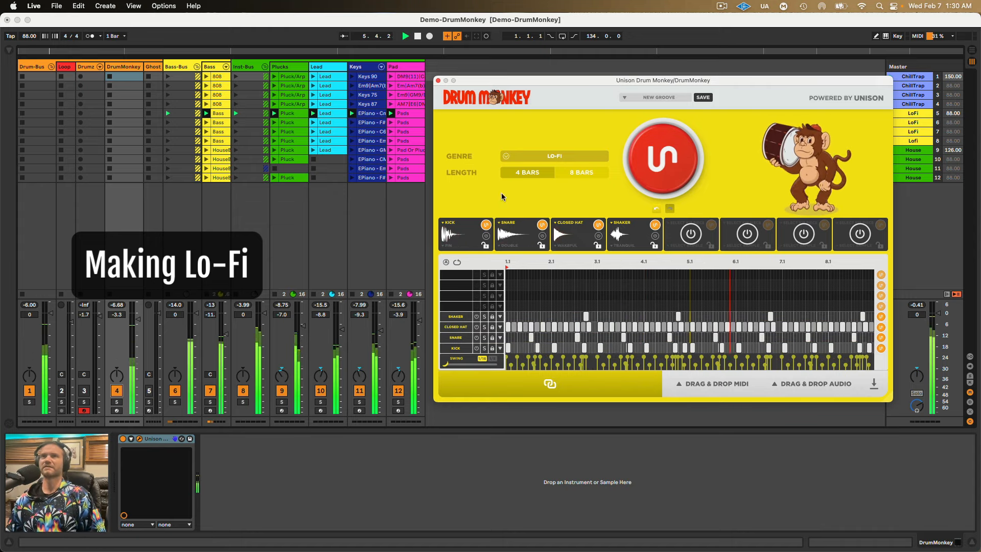
pyautogui.press('space')
pyautogui.press('space')
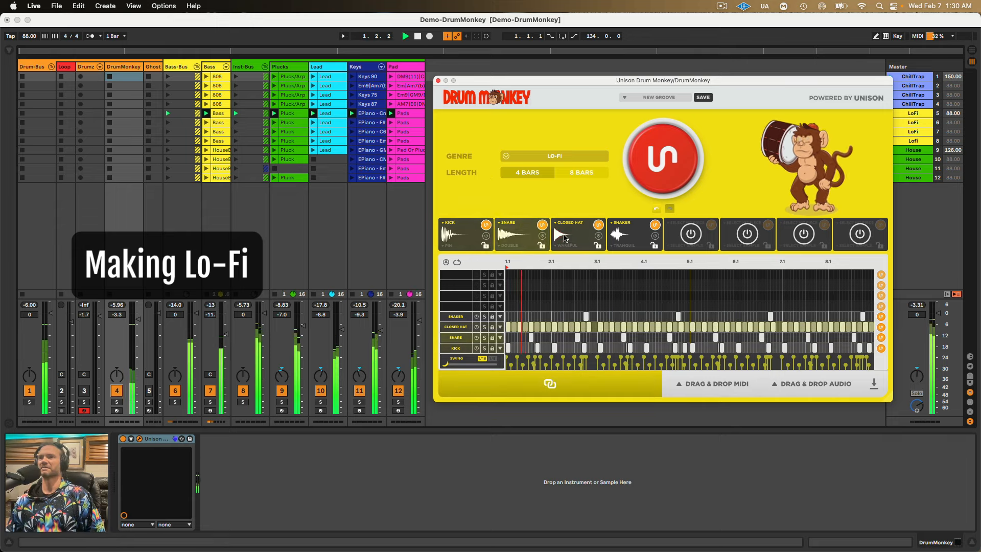
# Stop playback, generate another 4-bar Lo-Fi groove and play it from the start.
pyautogui.press('space')
pyautogui.click(659, 164)
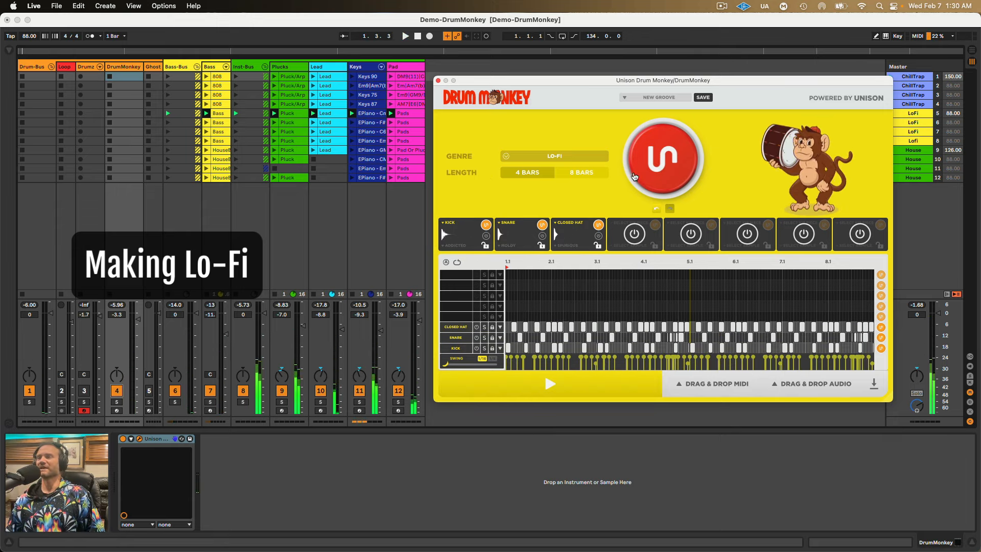
pyautogui.press('space')
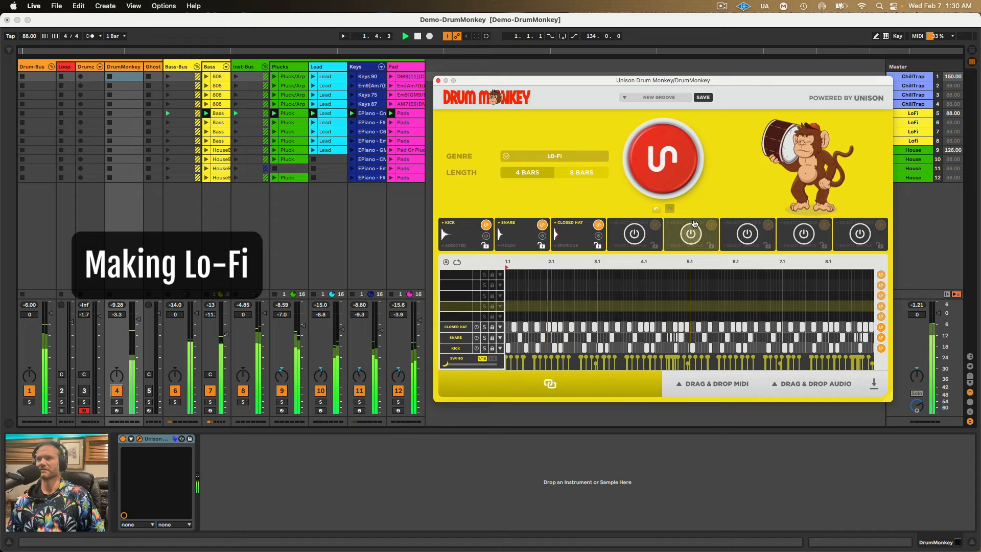
# Mute the Lead and Plucks tracks and generate a fresh Lo-Fi groove over the remaining instruments.
pyautogui.click(320, 390)
pyautogui.click(282, 390)
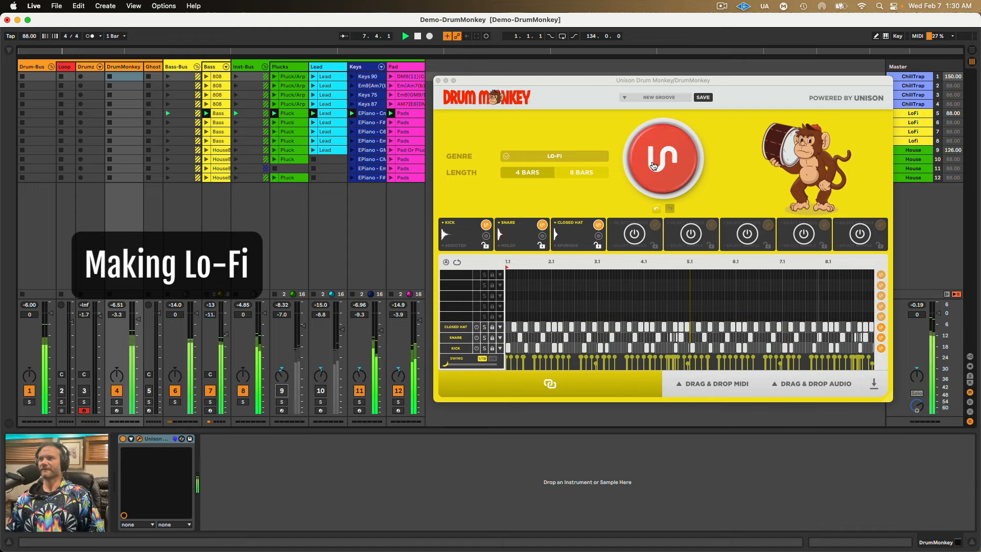
pyautogui.click(676, 167)
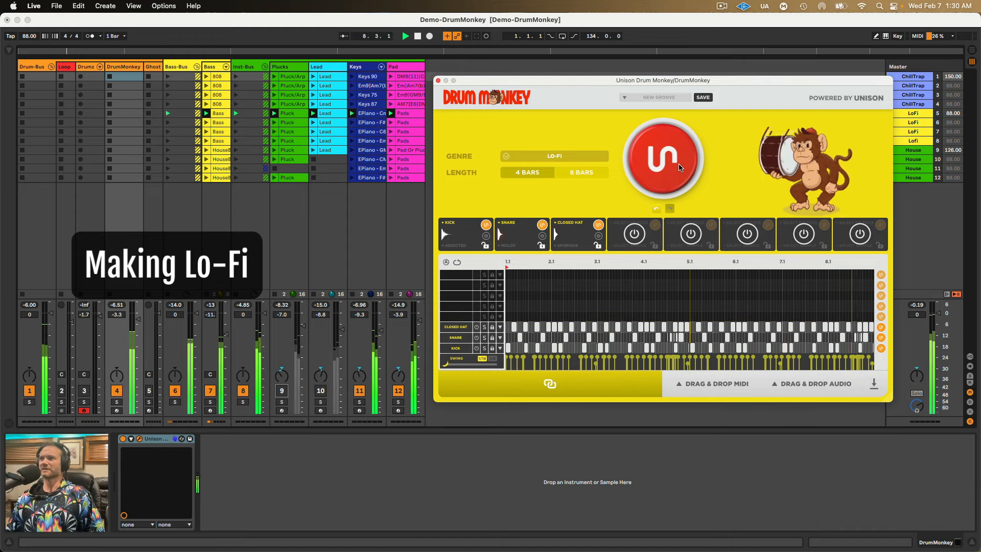
pyautogui.click(679, 167)
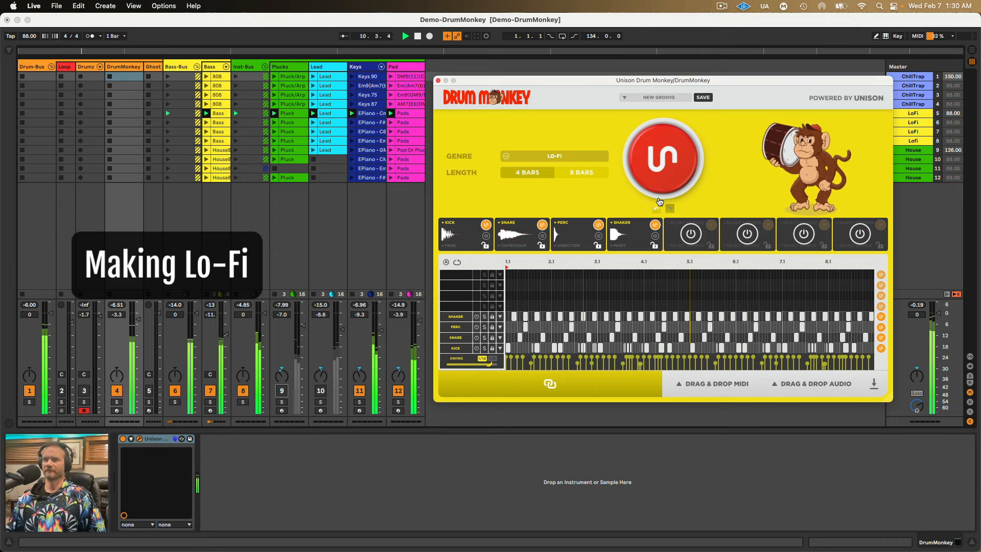
# Unmute the Plucks track to hear it with the new drum groove.
pyautogui.click(282, 390)
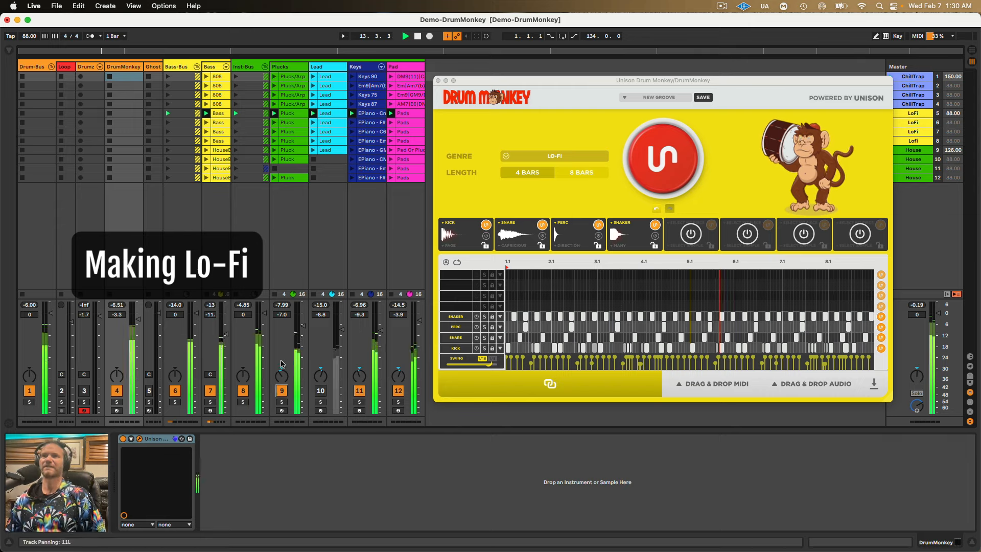
pyautogui.click(303, 326)
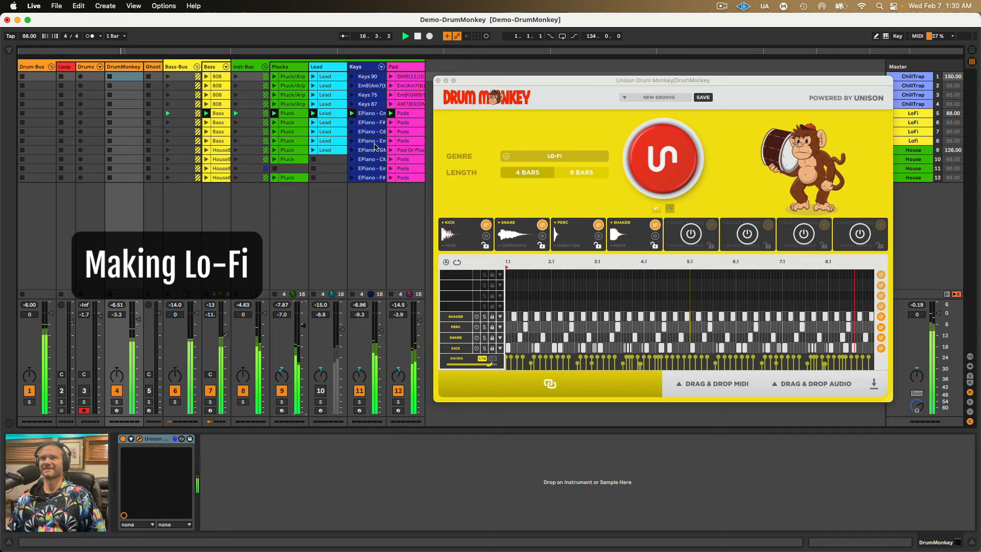
# Stop playback, mute the DrumMonkey track and launch LoFi scene 6.
pyautogui.press('space')
pyautogui.moveTo(852, 82); pyautogui.dragTo(780, 92)
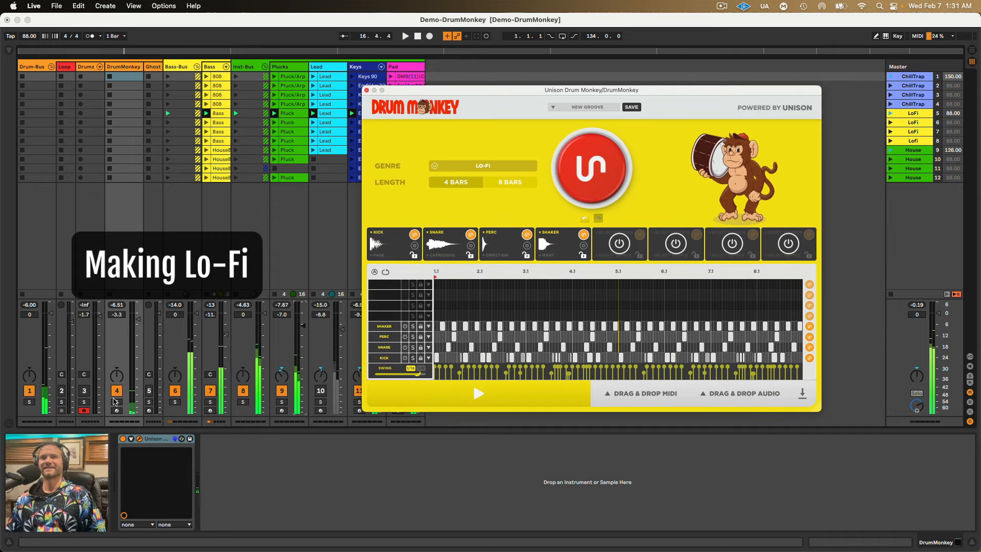
pyautogui.click(122, 392)
pyautogui.click(122, 392)
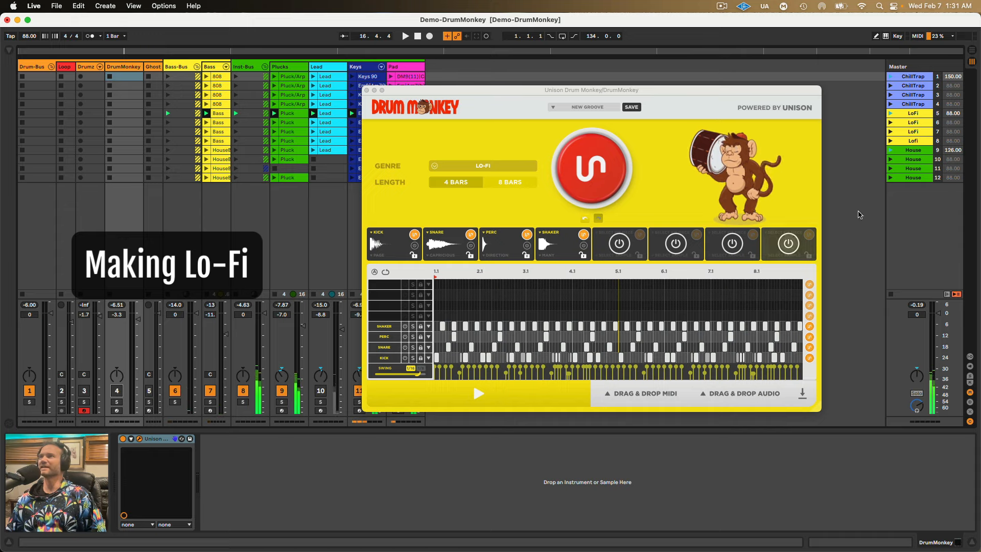
pyautogui.click(889, 123)
pyautogui.moveTo(649, 91); pyautogui.dragTo(720, 85)
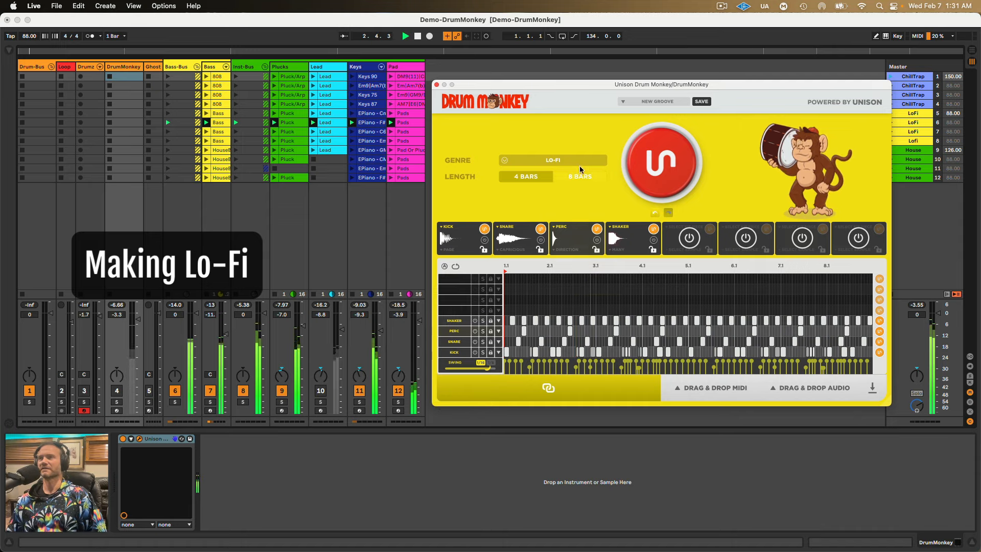
# Generate a new Lo-Fi groove for scene 6, with DrumMonkey unmuted, and randomize its snare sample.
pyautogui.click(651, 168)
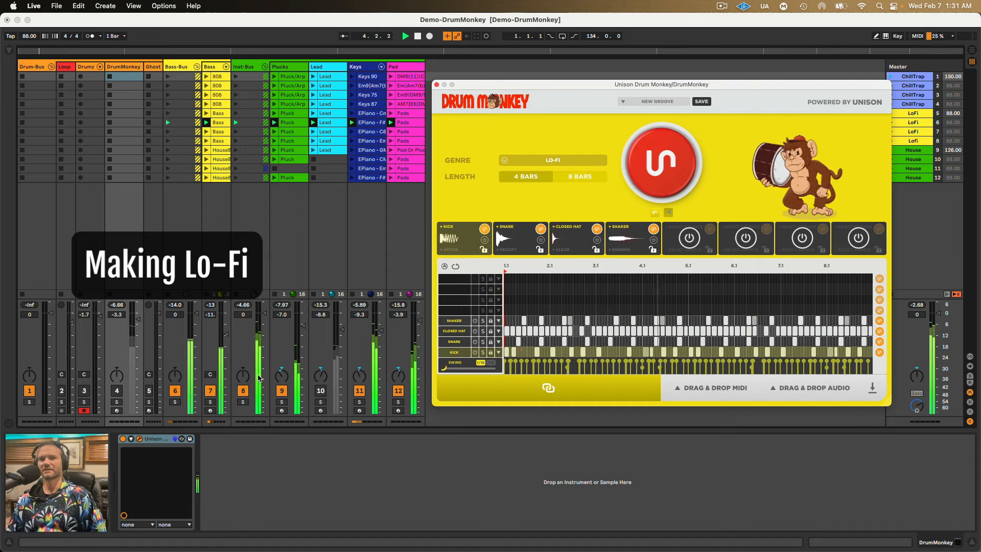
pyautogui.click(117, 391)
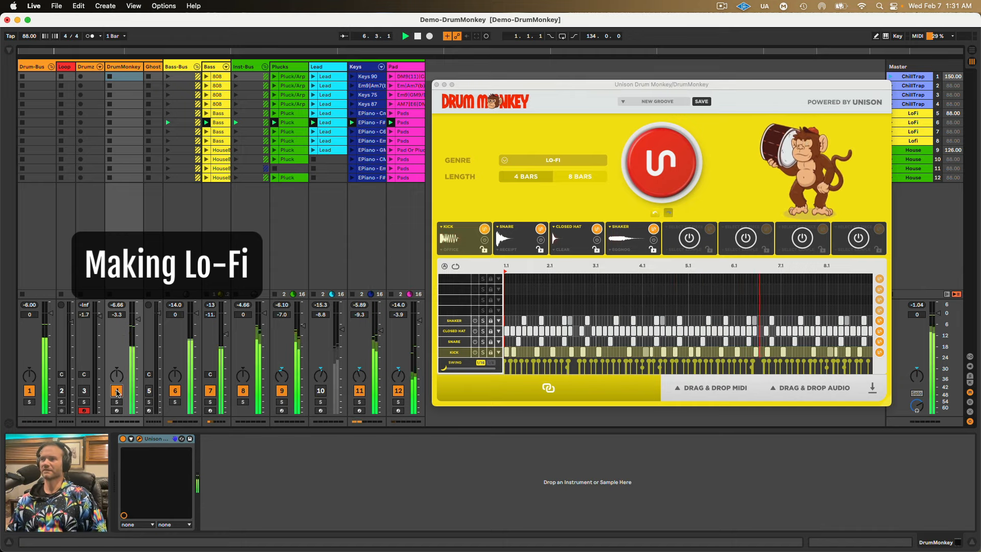
pyautogui.click(543, 231)
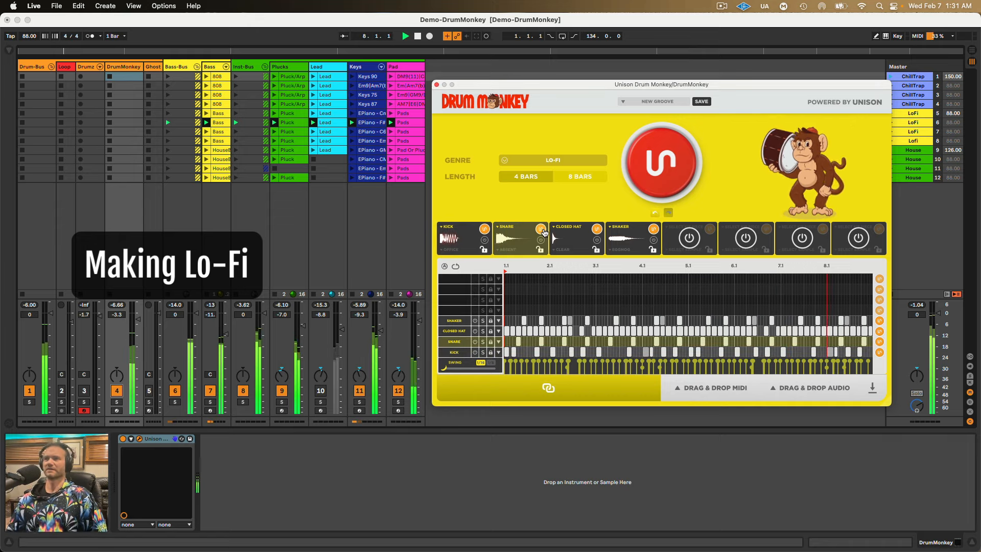
# Shorten the closed hat's envelope to a decay of about 230 ms and -36.00 dB sustain, and return to the pattern grid.
pyautogui.click(568, 238)
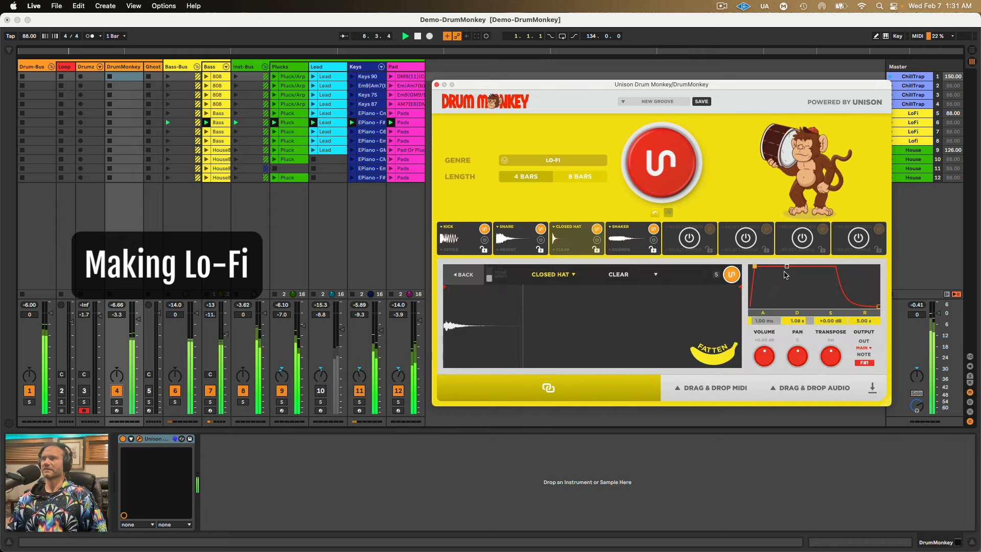
pyautogui.moveTo(786, 266); pyautogui.dragTo(778, 307)
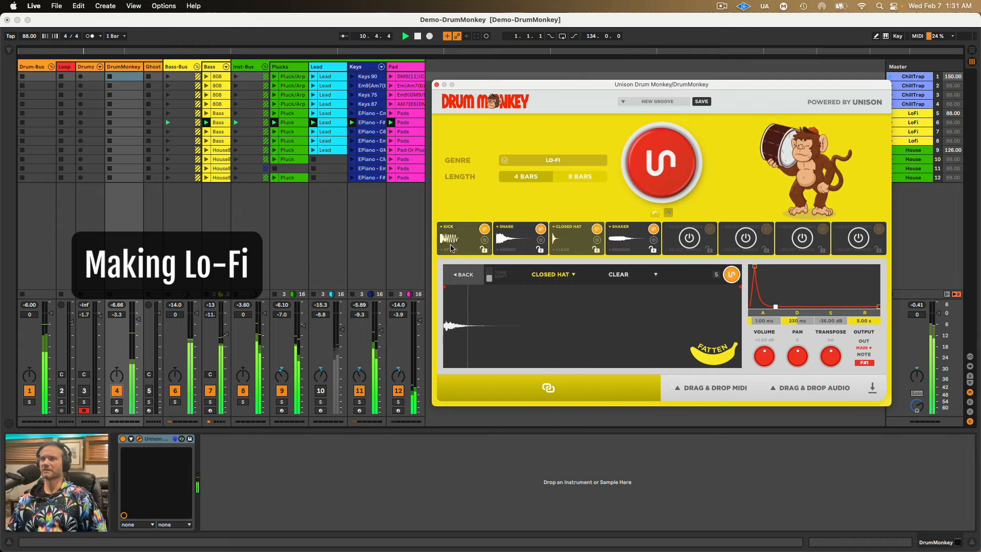
pyautogui.click(463, 276)
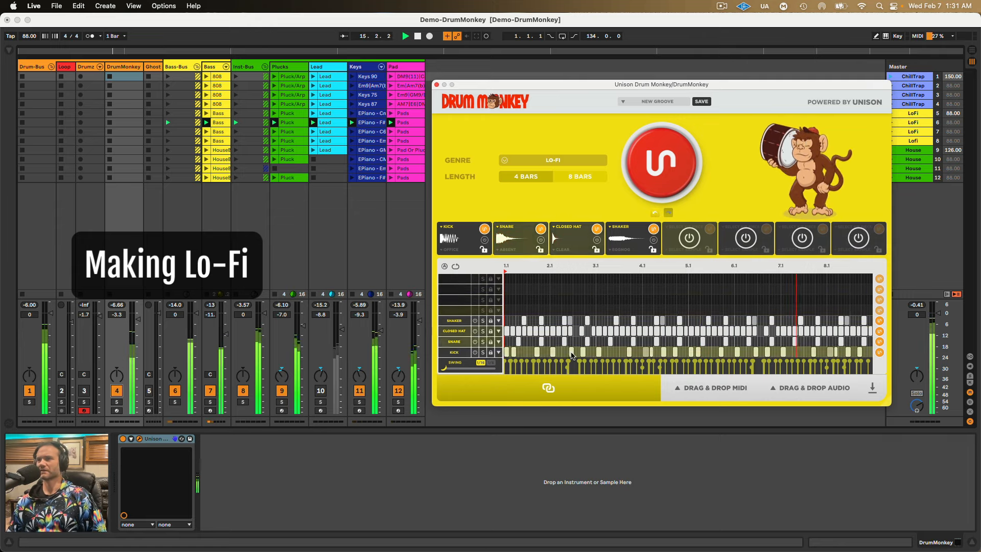
# Stop playback, mute the DrumMonkey track and launch LoFi scene 7.
pyautogui.moveTo(445, 368)
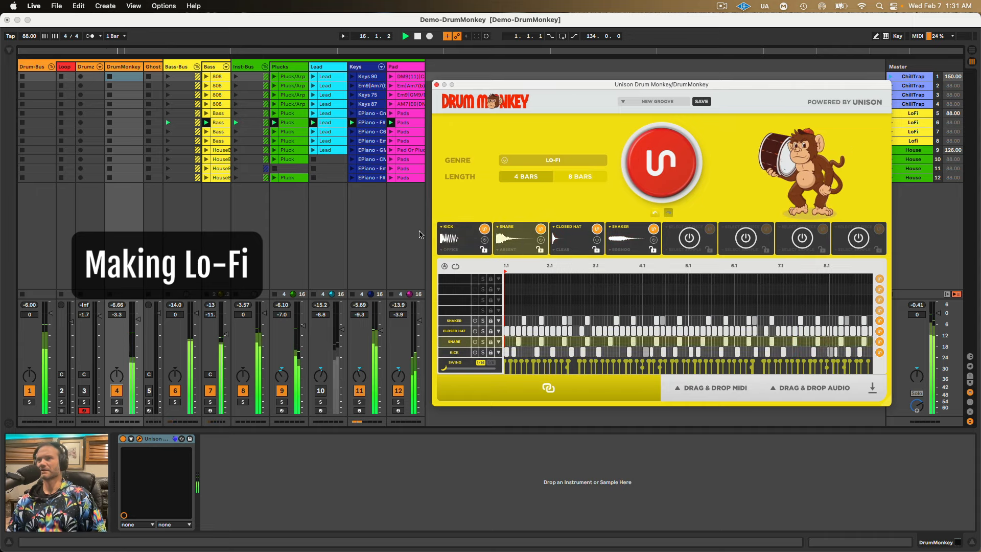
pyautogui.moveTo(483, 87); pyautogui.dragTo(474, 104)
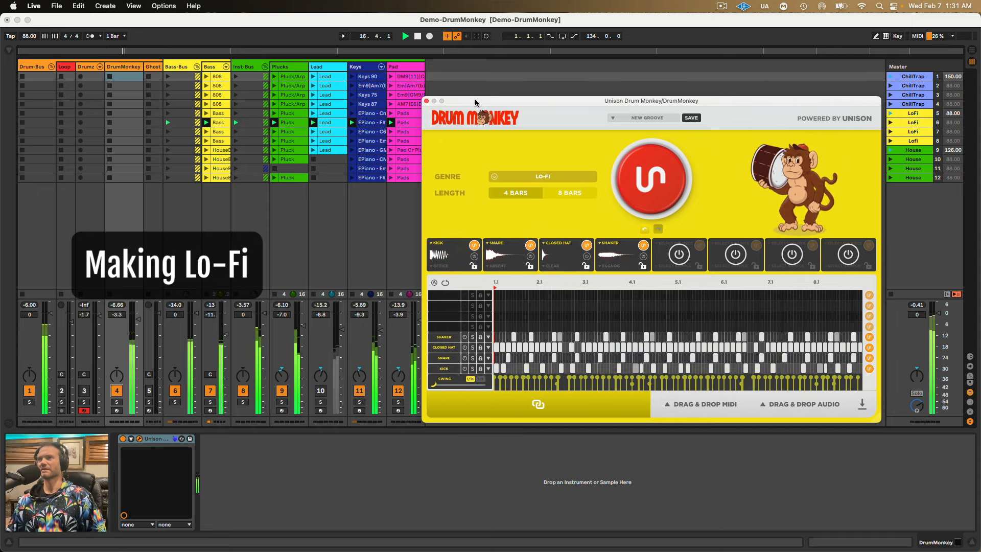
pyautogui.press('space')
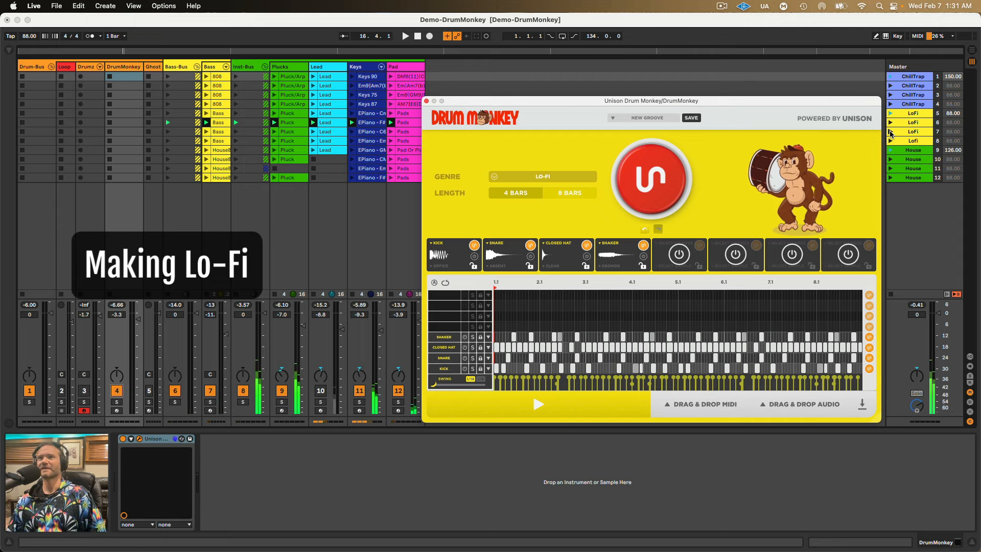
pyautogui.click(117, 391)
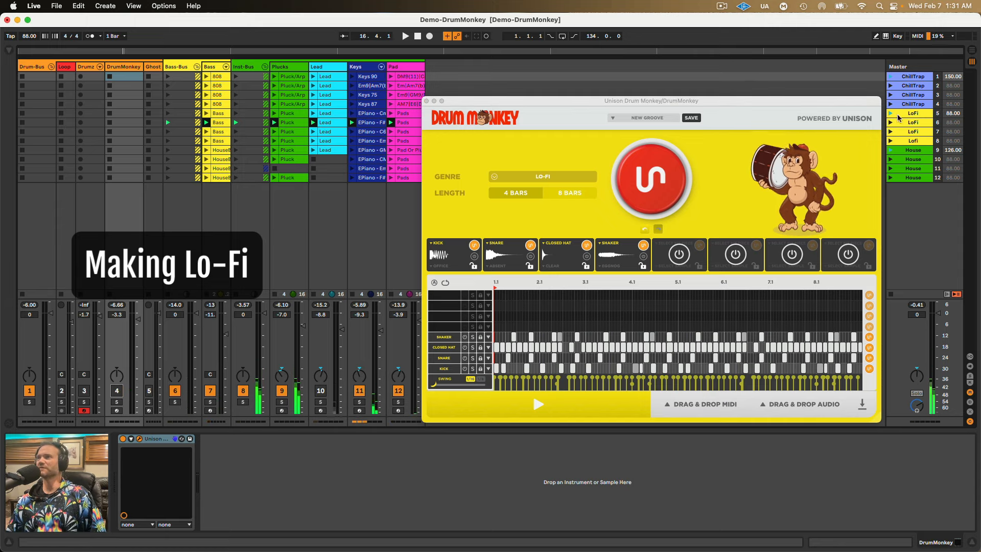
pyautogui.click(891, 132)
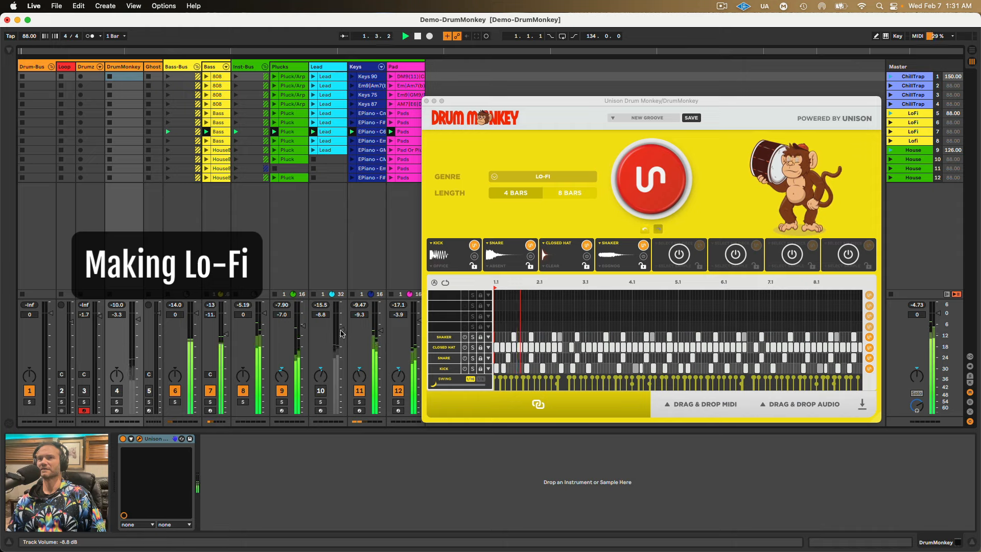
# Set the Pad volume to -4.4 dB with Plucks muted, and bring Plucks back at -7.1 dB.
pyautogui.click(281, 391)
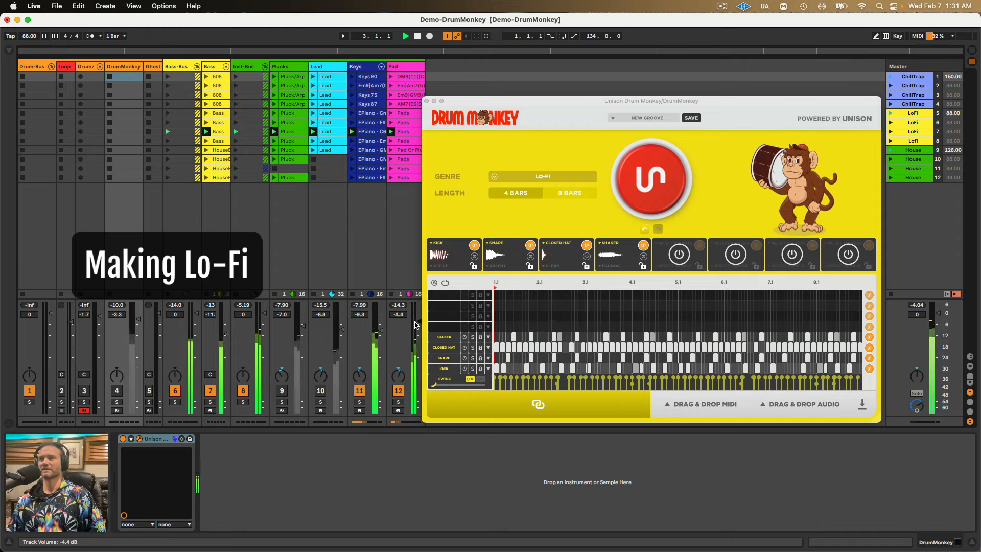
pyautogui.click(394, 94)
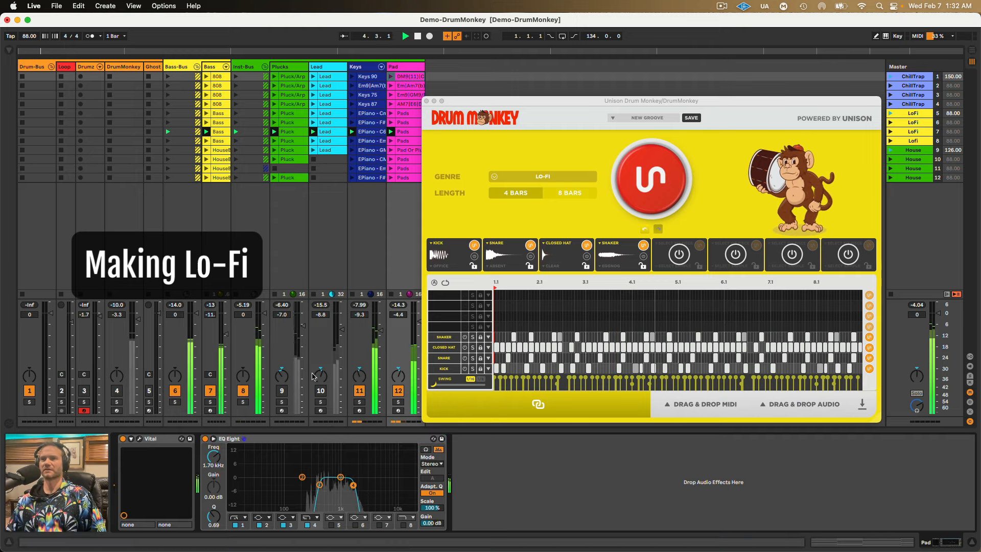
pyautogui.click(282, 391)
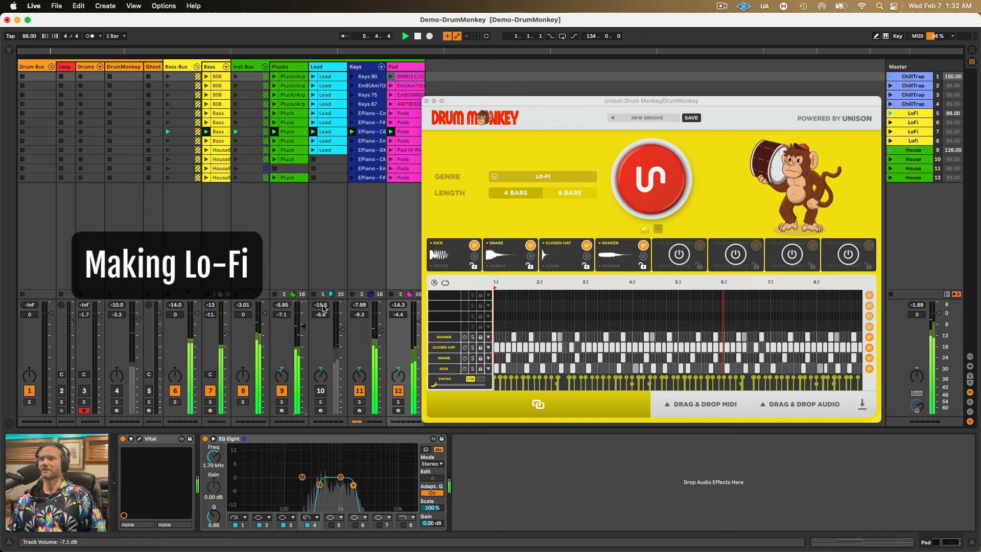
# Generate a new Lo-Fi drum groove for scene 7.
pyautogui.click(639, 183)
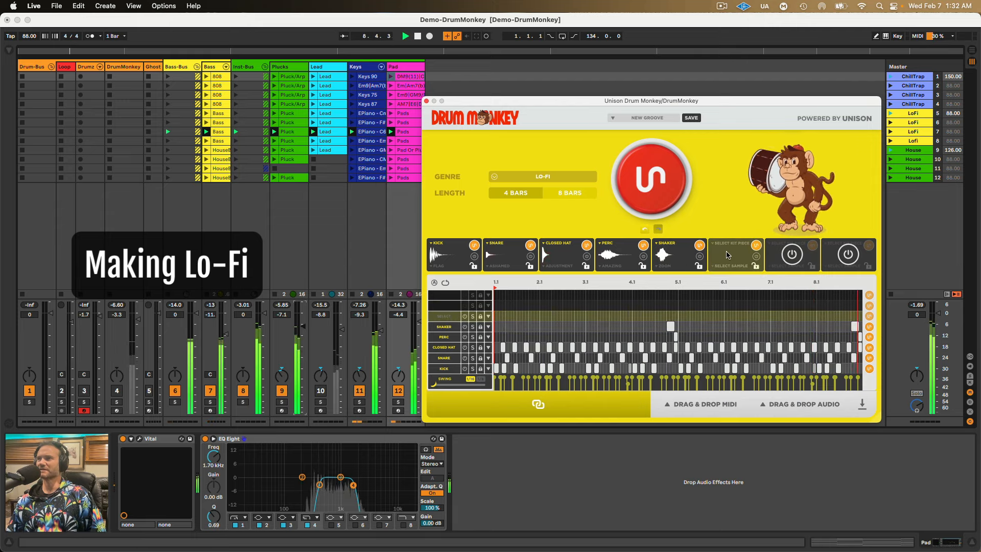
# Add Mid Tom and Low Tom to the two empty kit slots, and generate a new pattern for the low tom.
pyautogui.click(728, 248)
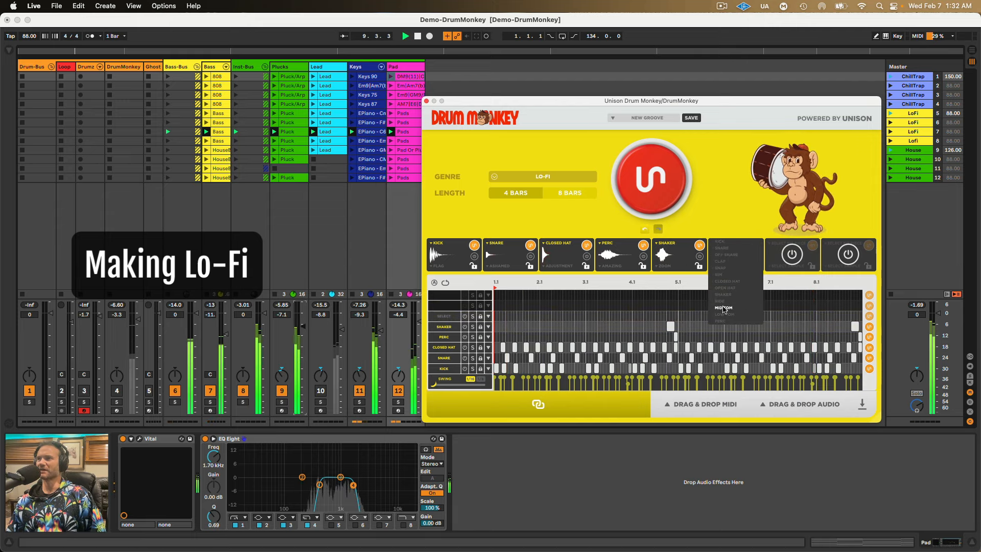
pyautogui.click(723, 308)
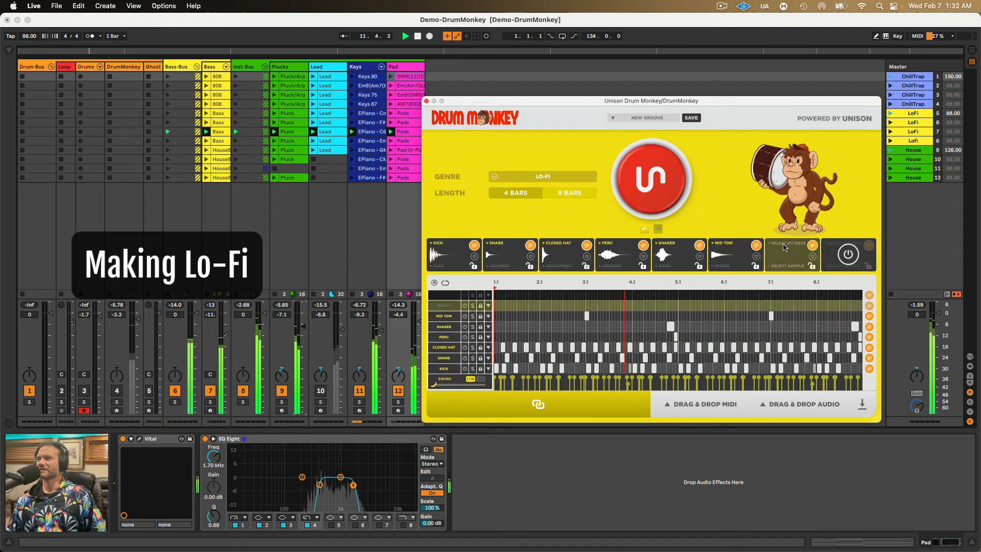
pyautogui.click(788, 250)
pyautogui.click(782, 314)
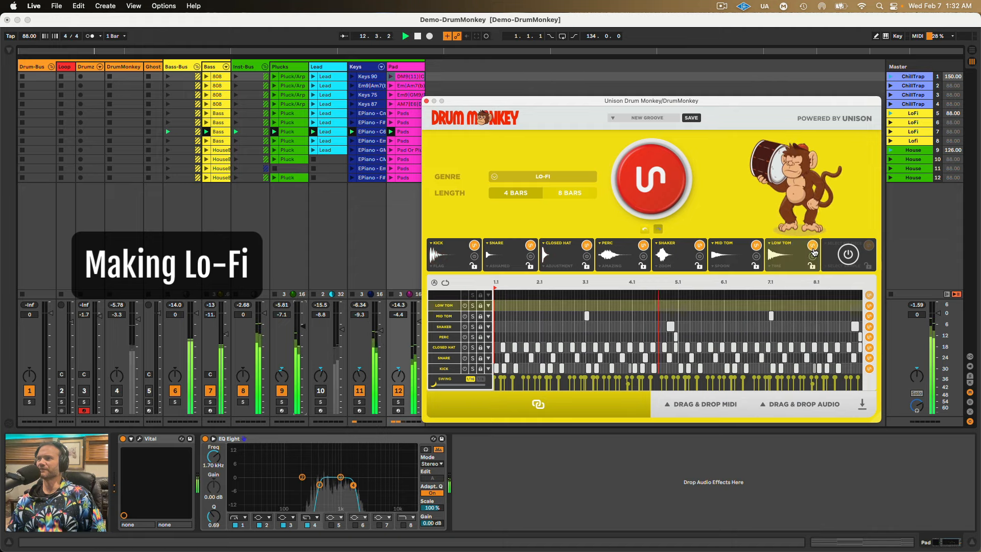
pyautogui.click(869, 306)
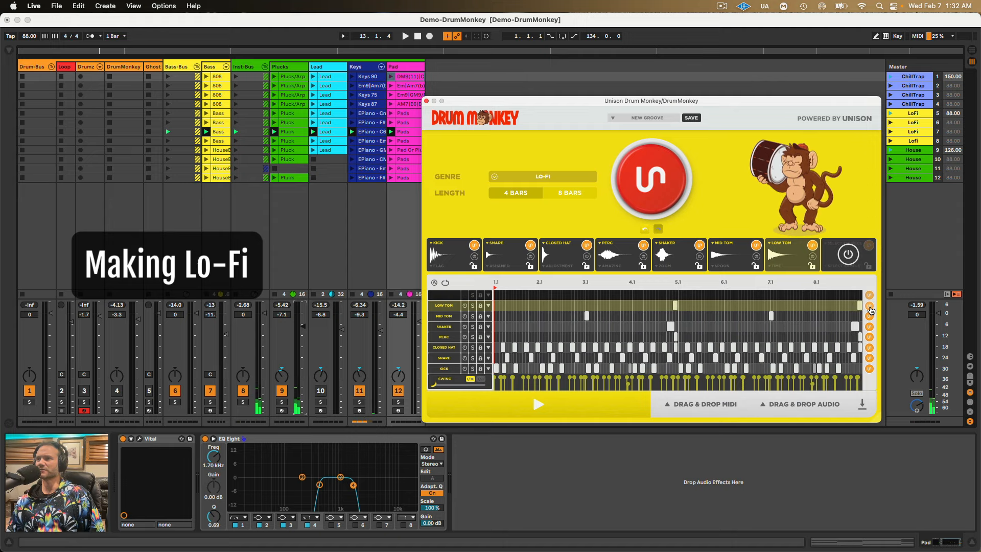
pyautogui.click(870, 308)
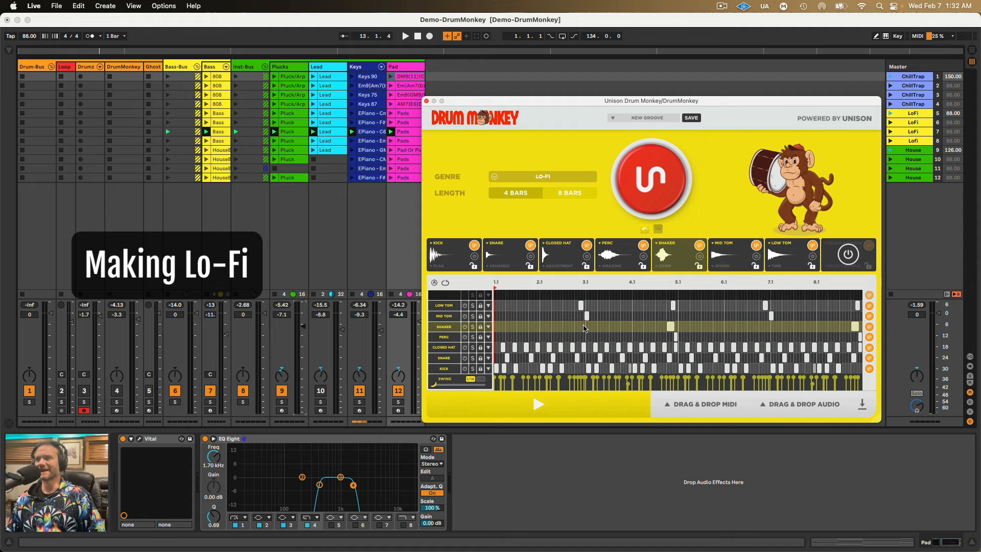
# Play scene 7 with the DrumMonkey track unmuted to audition the groove with the toms, and stop playback.
pyautogui.press('space')
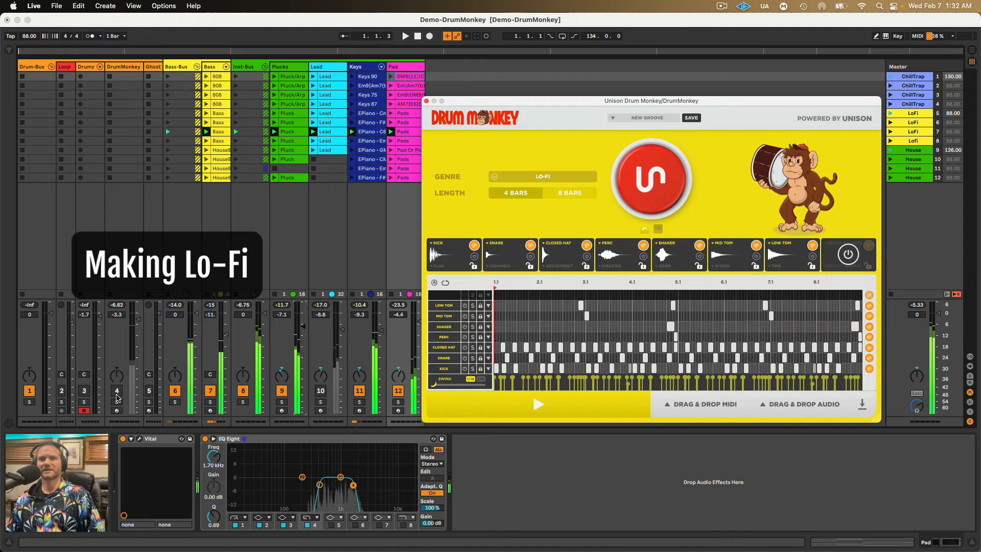
pyautogui.click(117, 396)
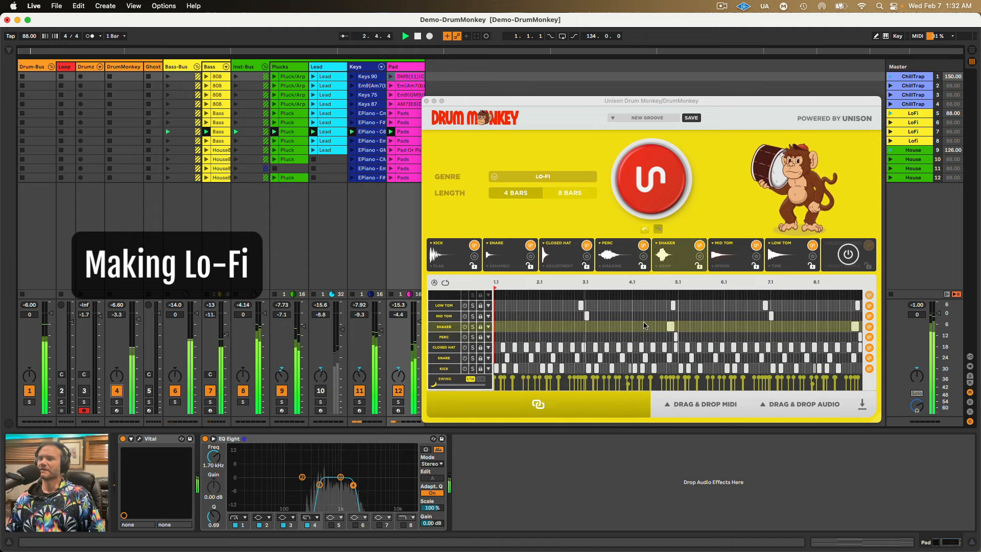
pyautogui.press('space')
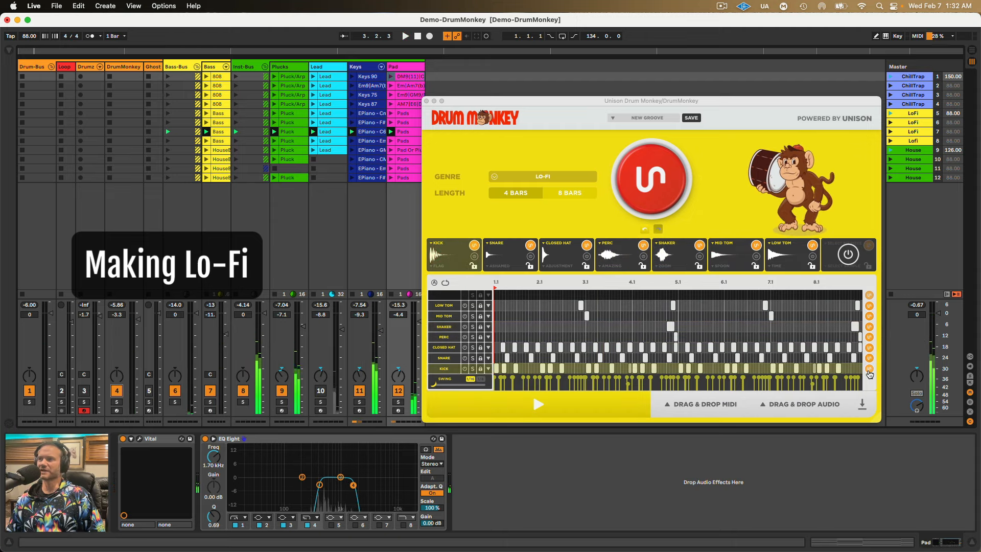
# Generate a new kick pattern across the whole groove and briefly play it.
pyautogui.click(869, 368)
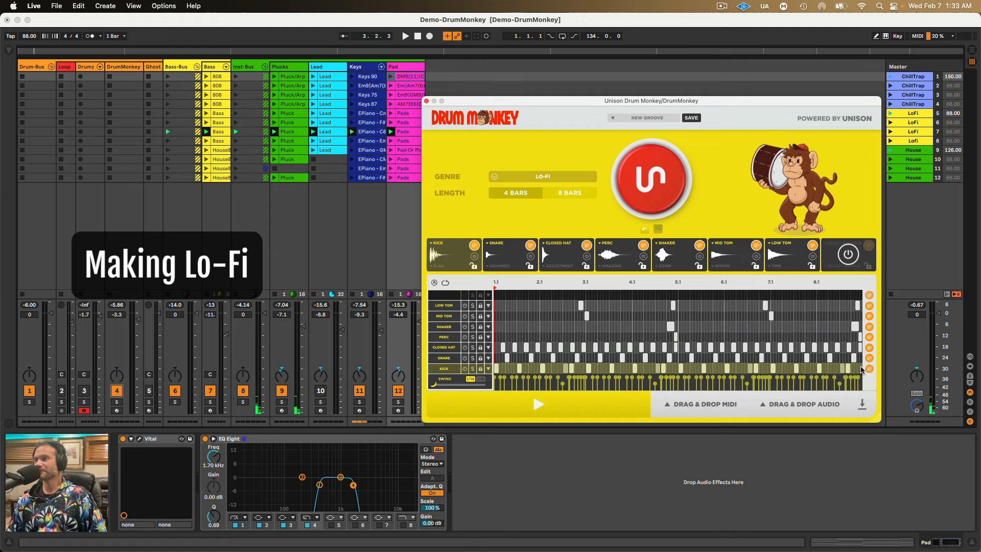
pyautogui.press('space')
pyautogui.press('space')
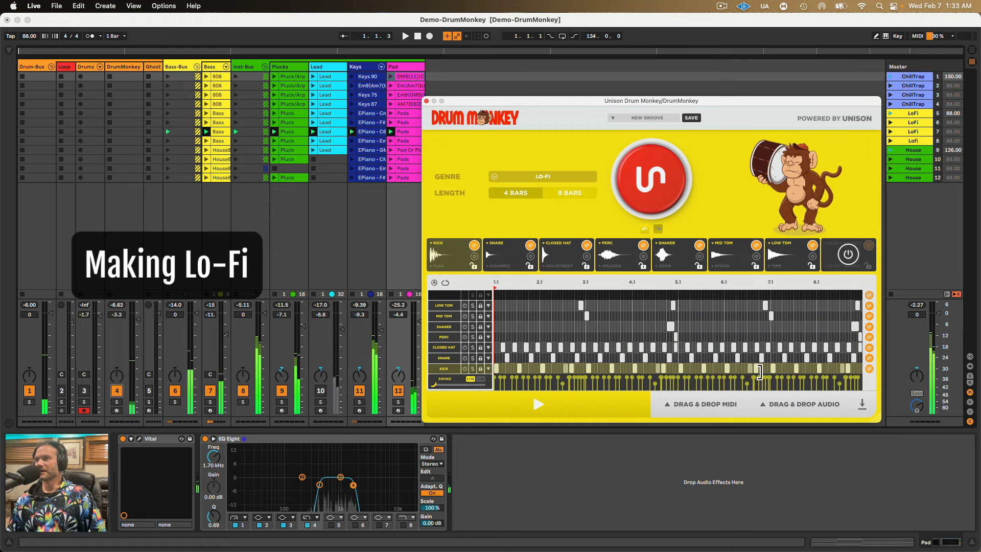
# Regenerate only the kick notes between 3.1 and 5.1 on the pattern grid.
pyautogui.click(616, 359)
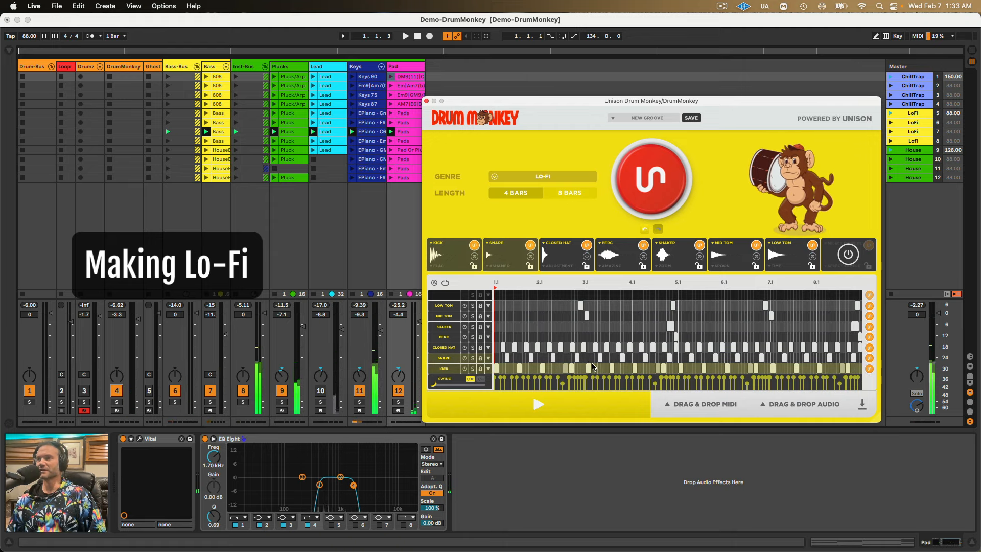
pyautogui.moveTo(584, 369); pyautogui.dragTo(675, 369)
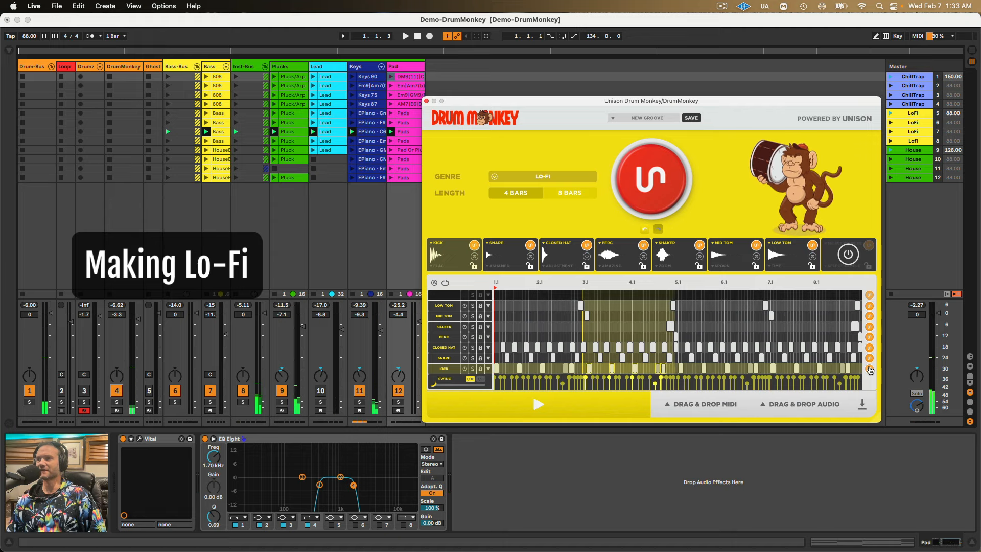
pyautogui.click(869, 369)
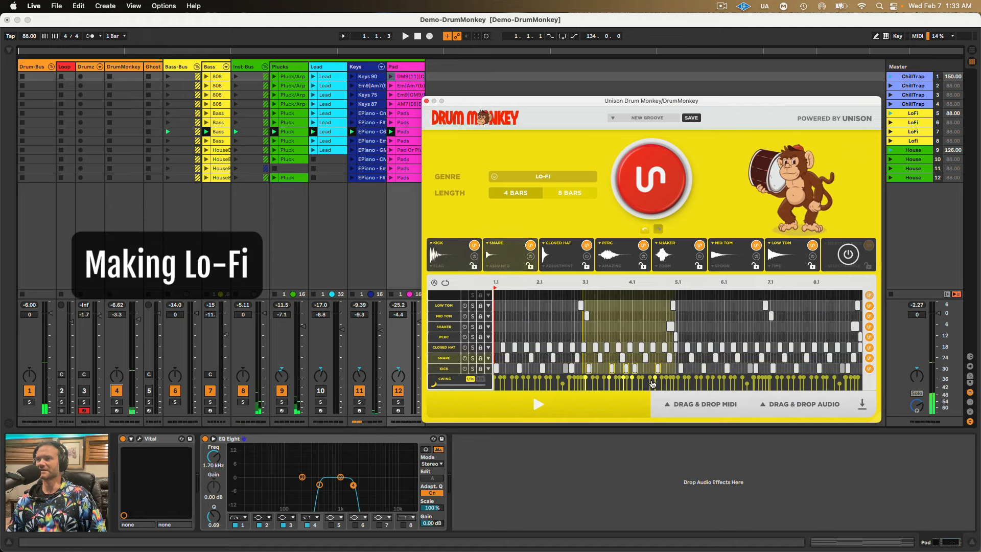
# Delete the kick notes from 5.1 to the end, and duplicate the kick notes of the first half into that space.
pyautogui.moveTo(677, 368); pyautogui.dragTo(869, 371)
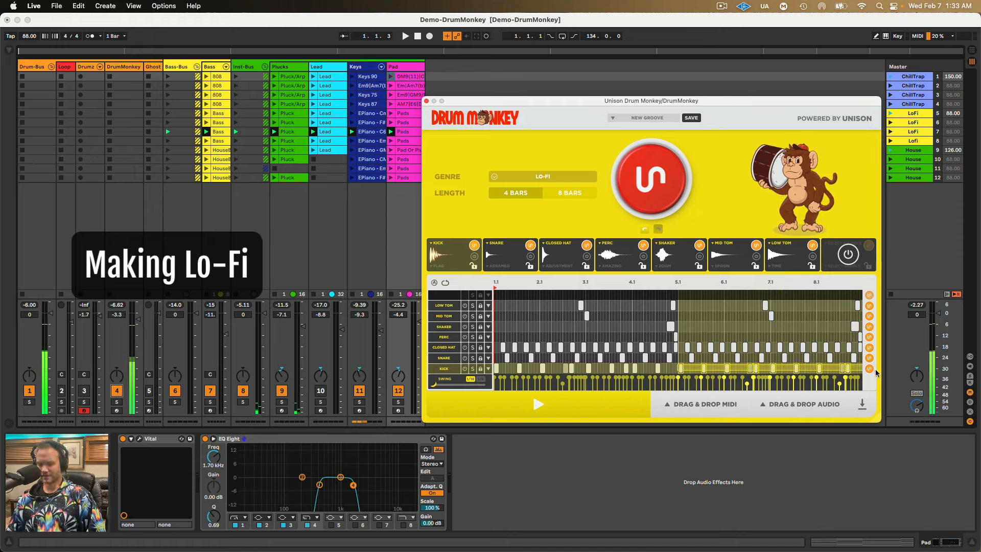
pyautogui.press('Delete')
pyautogui.click(675, 370)
pyautogui.moveTo(676, 370); pyautogui.dragTo(494, 370)
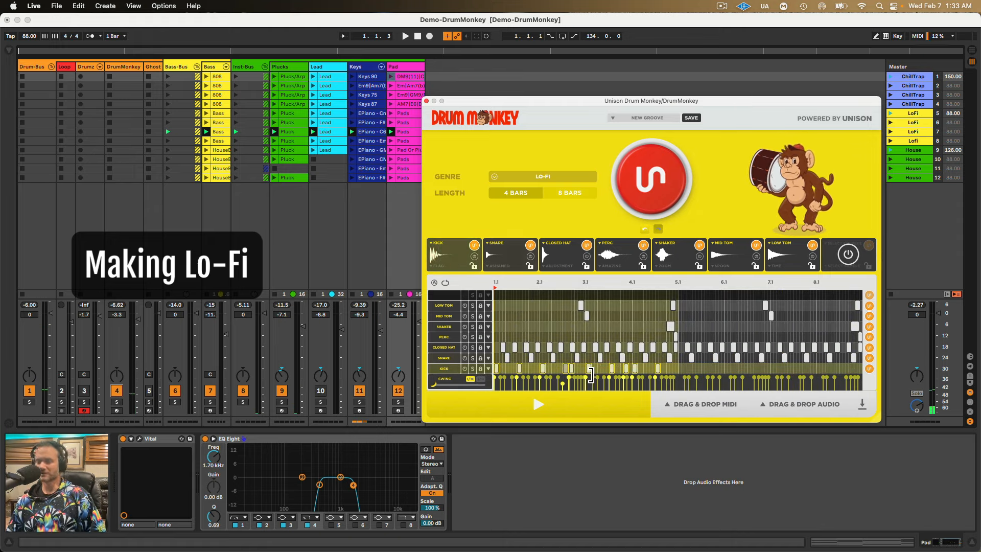
pyautogui.press('super+d')
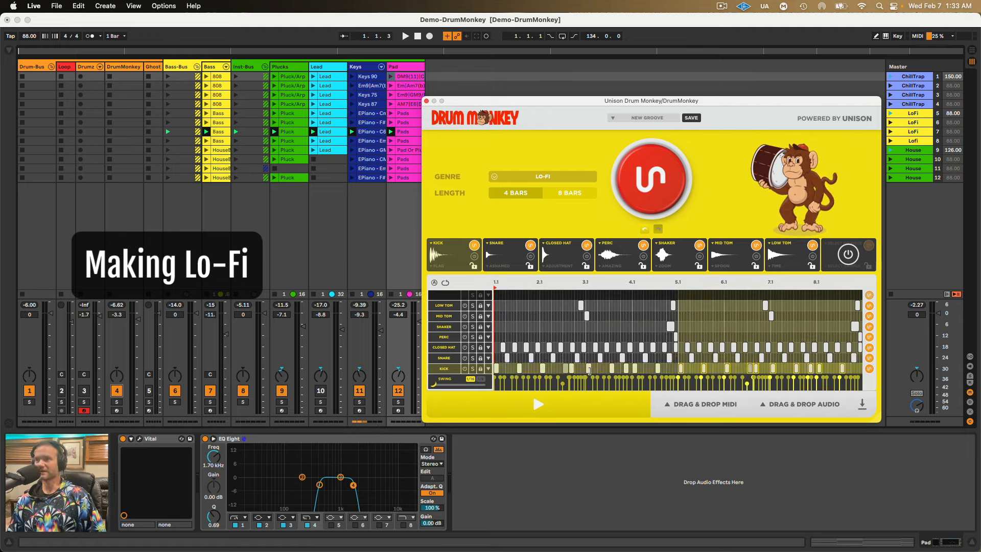
# Play scene 7 while muting Plucks and Pad and bringing in Lead at -6.0 dB, and stop playback.
pyautogui.press('space')
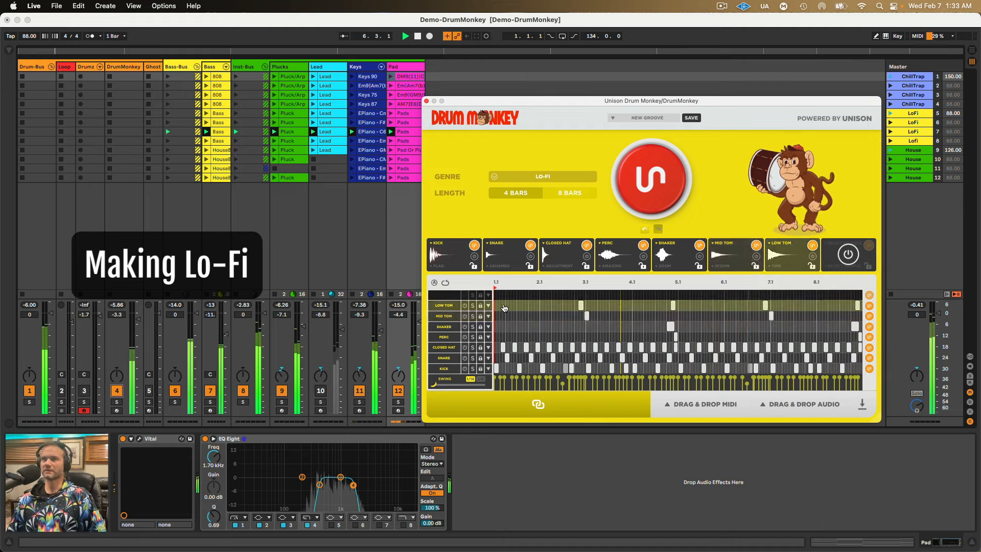
pyautogui.moveTo(562, 103); pyautogui.dragTo(567, 101)
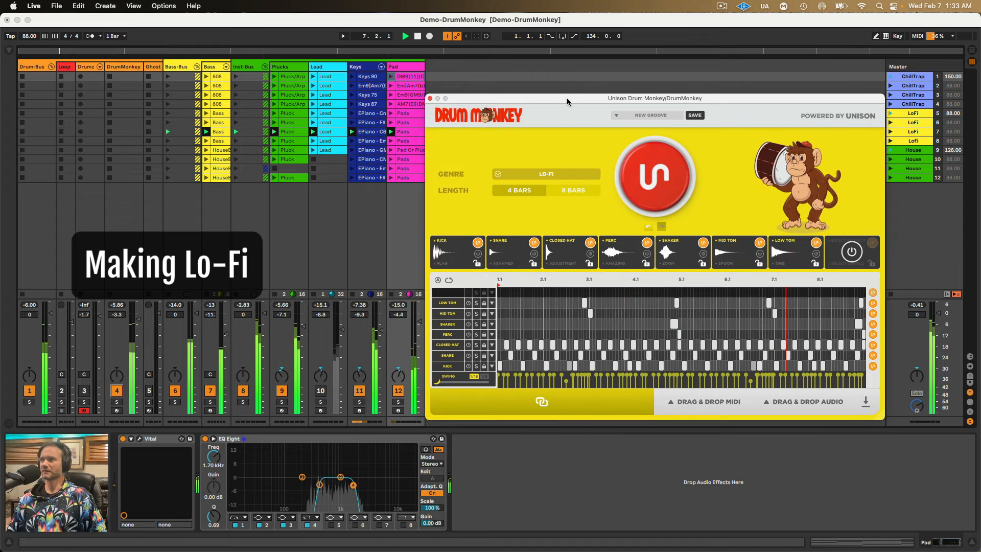
pyautogui.click(281, 390)
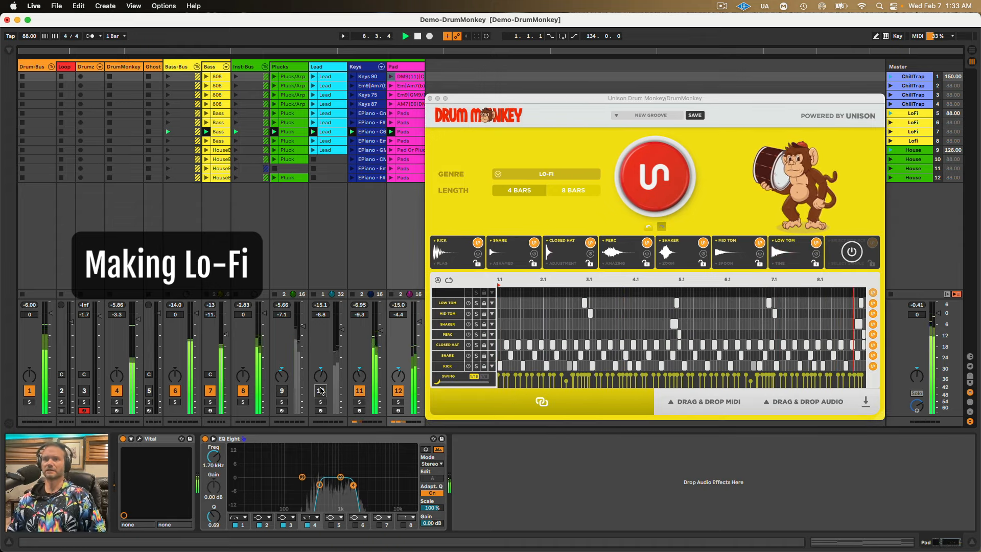
pyautogui.click(320, 391)
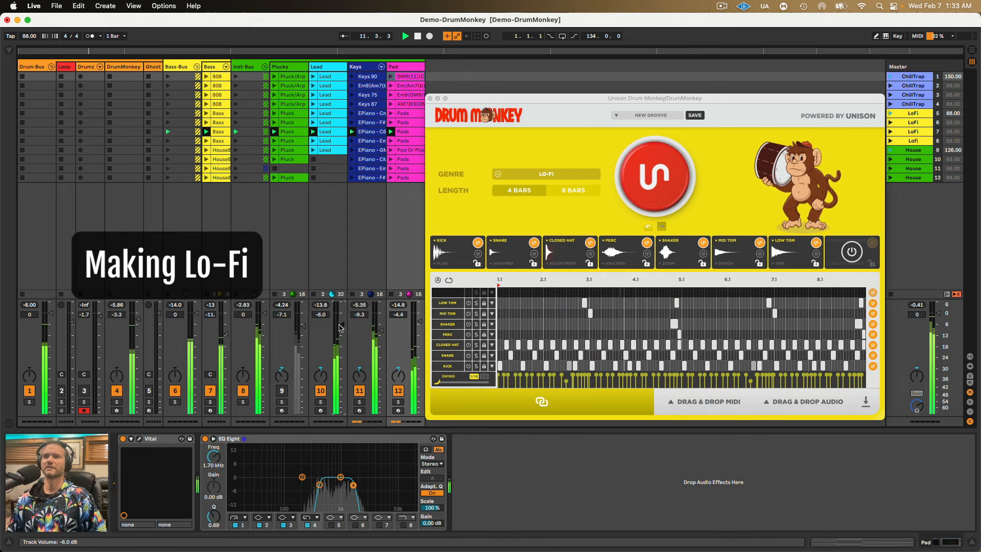
pyautogui.click(400, 391)
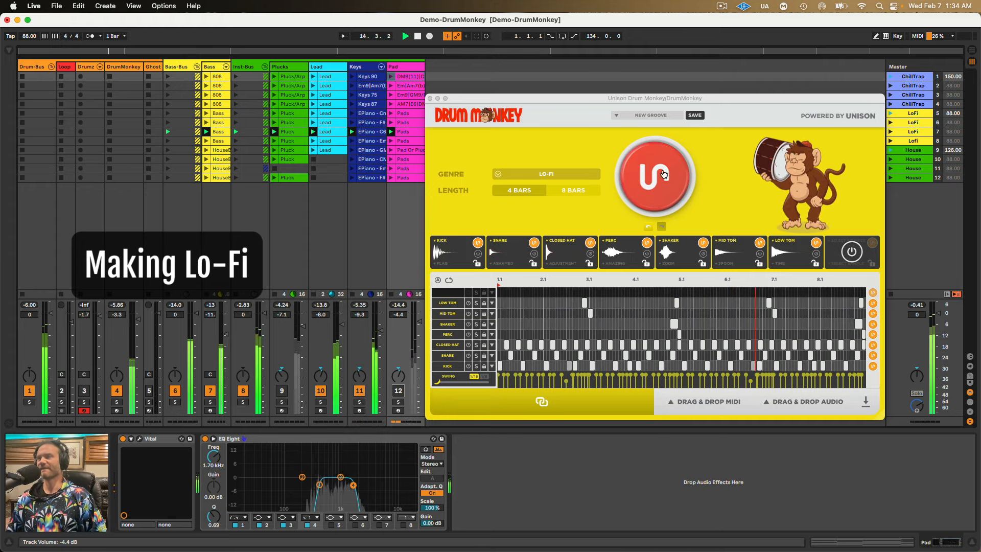
pyautogui.moveTo(590, 102); pyautogui.dragTo(620, 96)
pyautogui.press('space')
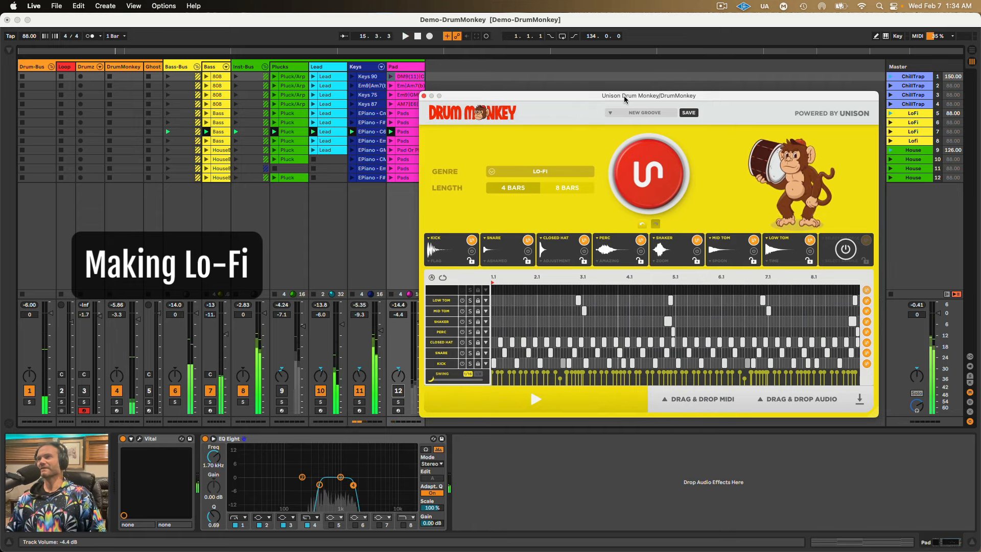
# Launch LoFi scene 8 with DrumMonkey muted, generate a new Lo-Fi groove for it, and unmute the DrumMonkey track.
pyautogui.click(223, 416)
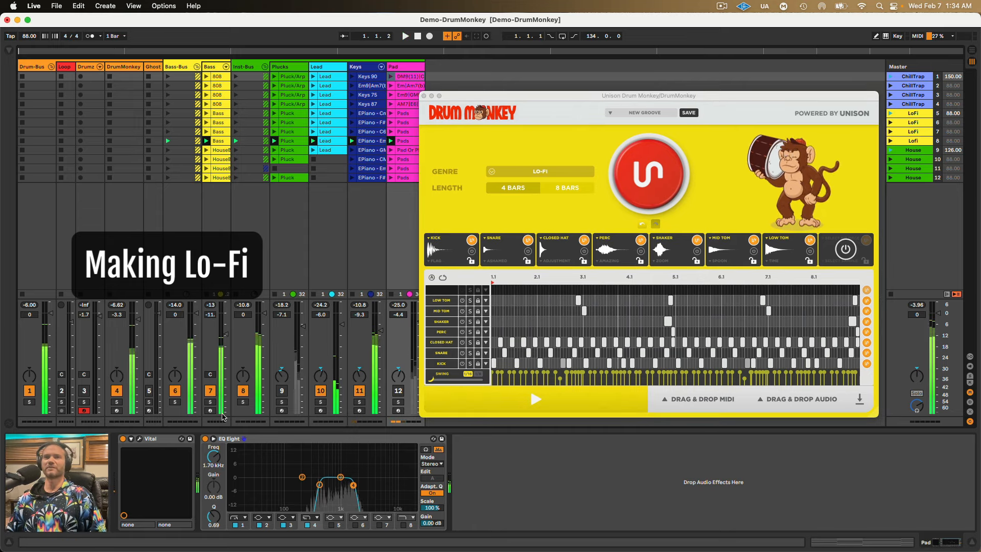
pyautogui.click(116, 393)
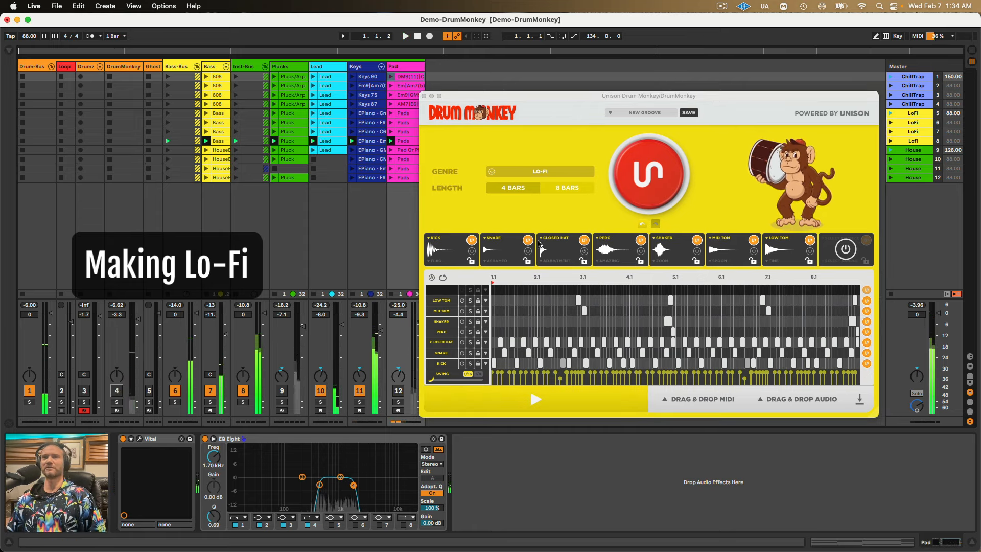
pyautogui.click(651, 180)
pyautogui.click(650, 178)
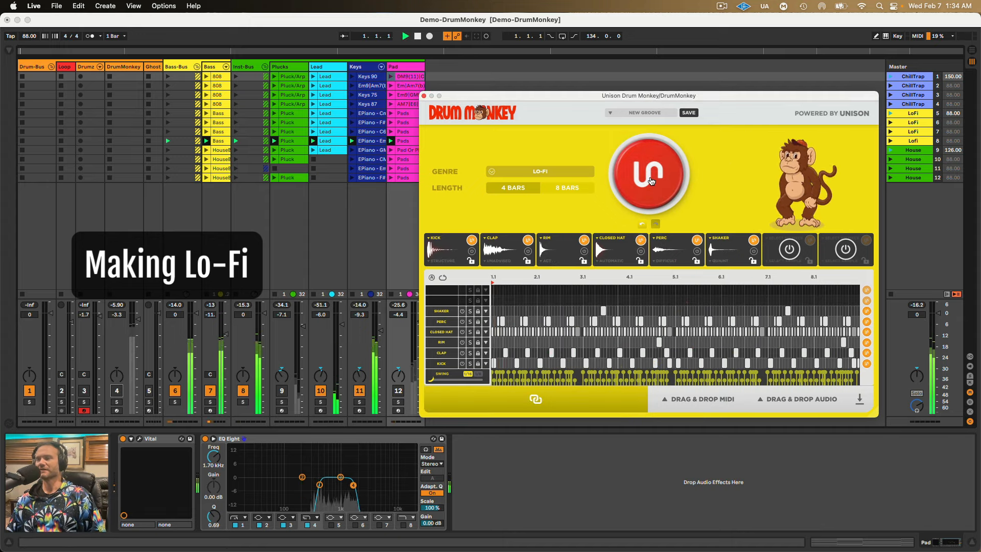
pyautogui.click(116, 391)
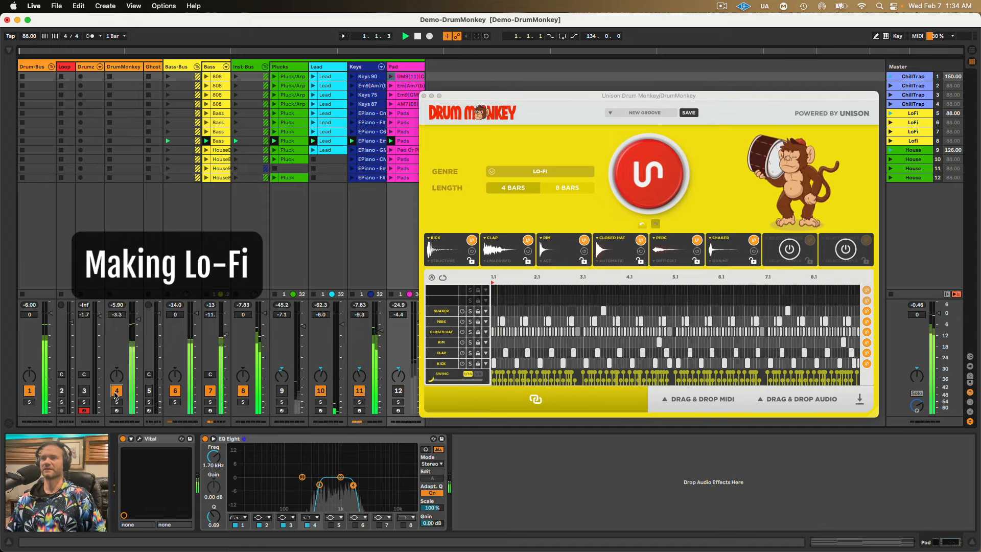
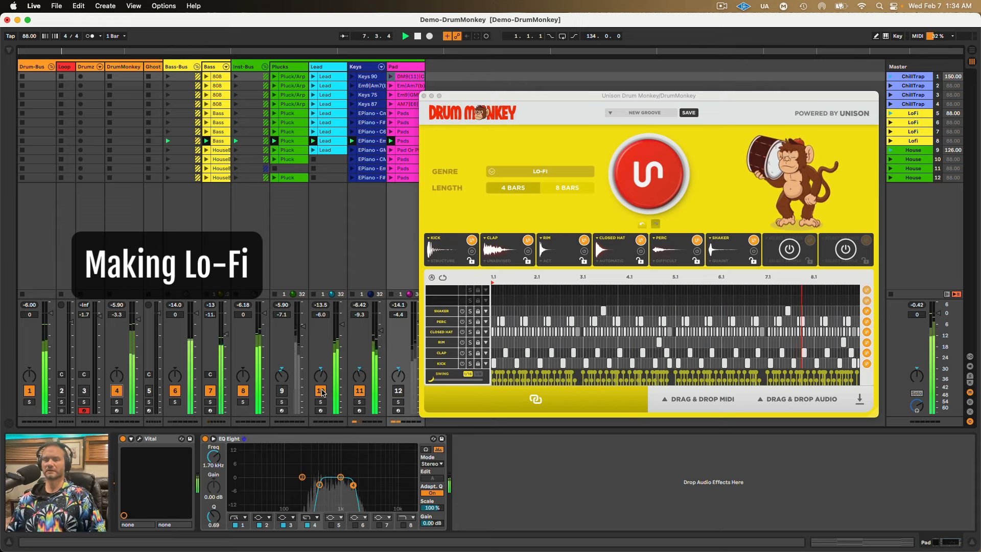
# Mute the Lead track and bring the Plucks and Pad tracks back in.
pyautogui.click(321, 391)
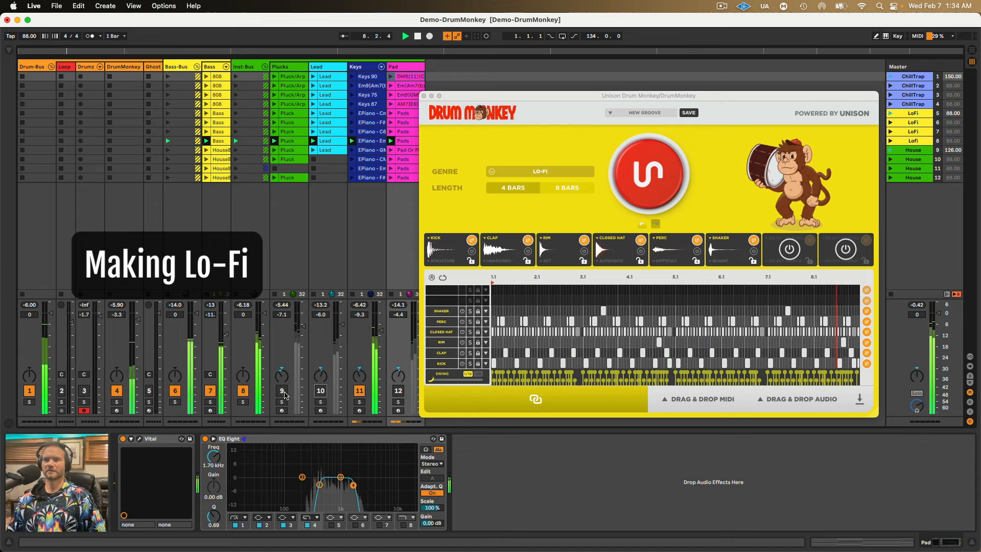
pyautogui.click(282, 391)
pyautogui.click(398, 391)
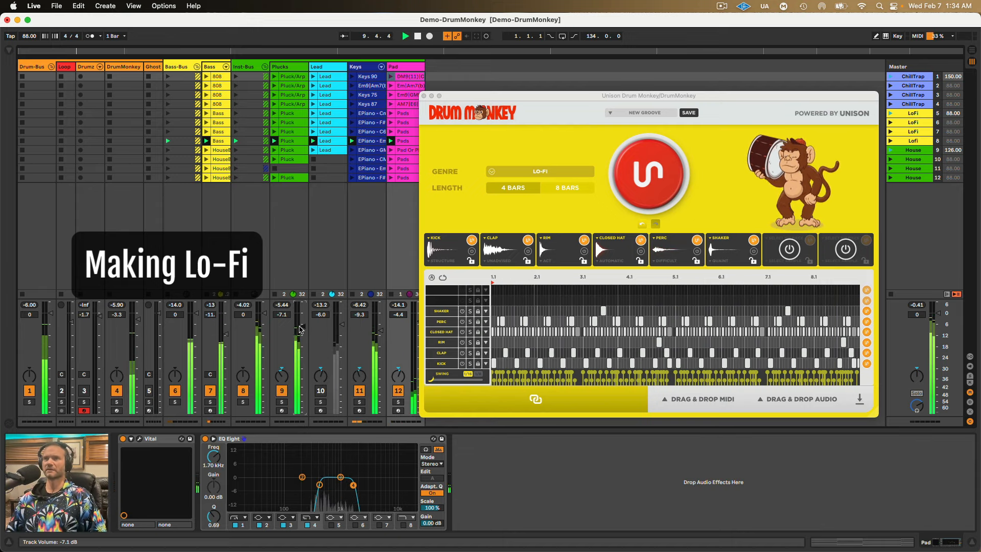
# Audition the Pluck-LoFi-Charles'Bell, Ethnic-LoFi-Banjo and Ethnic-LoFi-Koto presets in the Plucks track's Vital, and load Pluck-LoFi-AllNight.
pyautogui.click(299, 330)
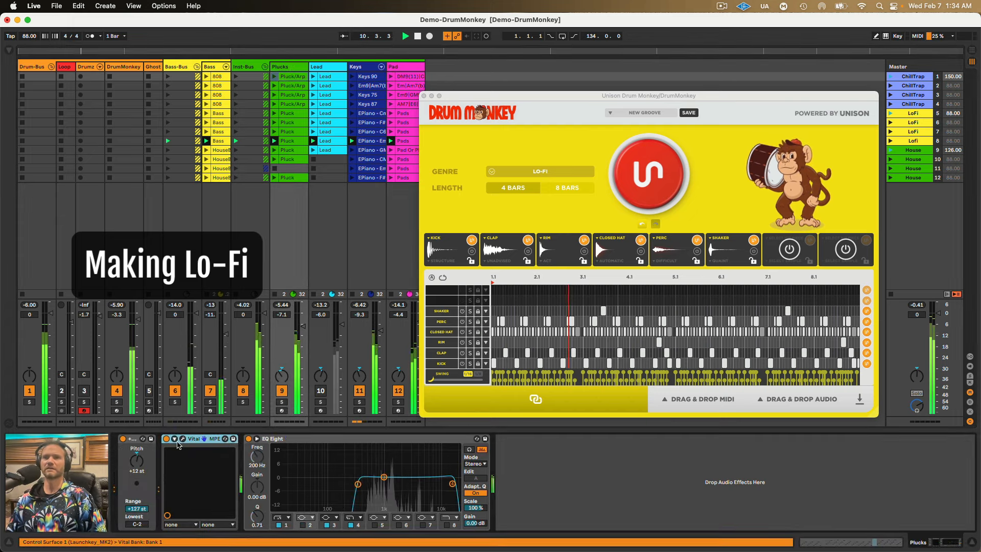
pyautogui.click(177, 442)
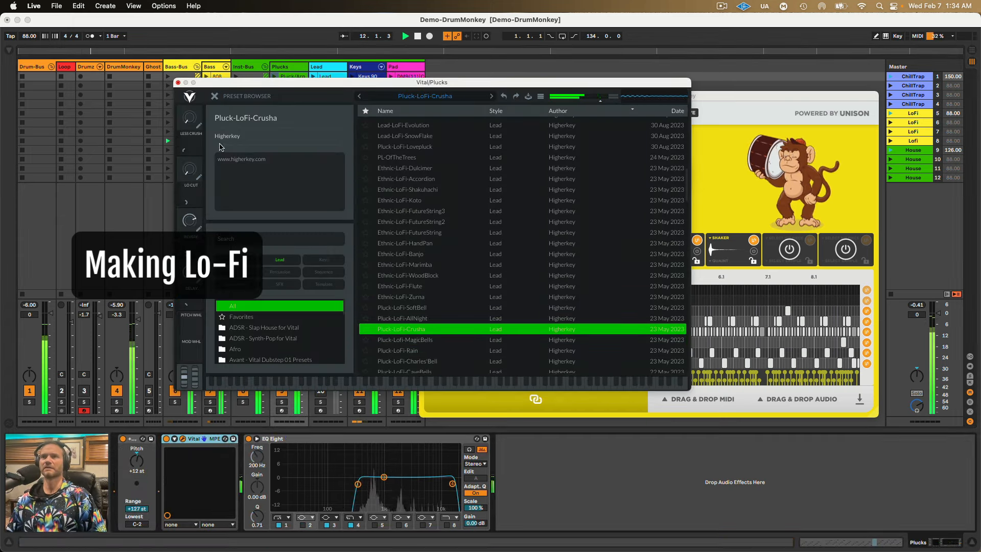
pyautogui.click(401, 361)
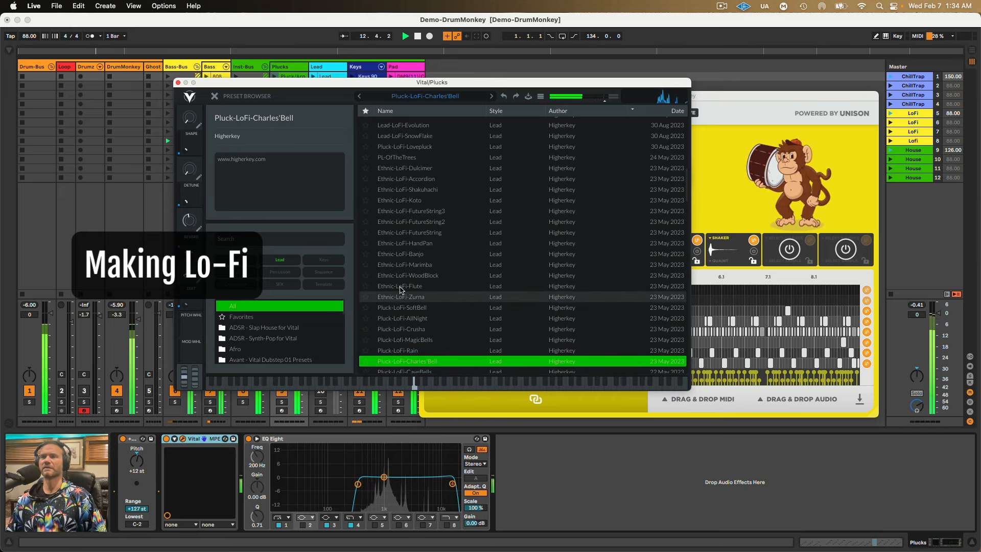
pyautogui.click(403, 253)
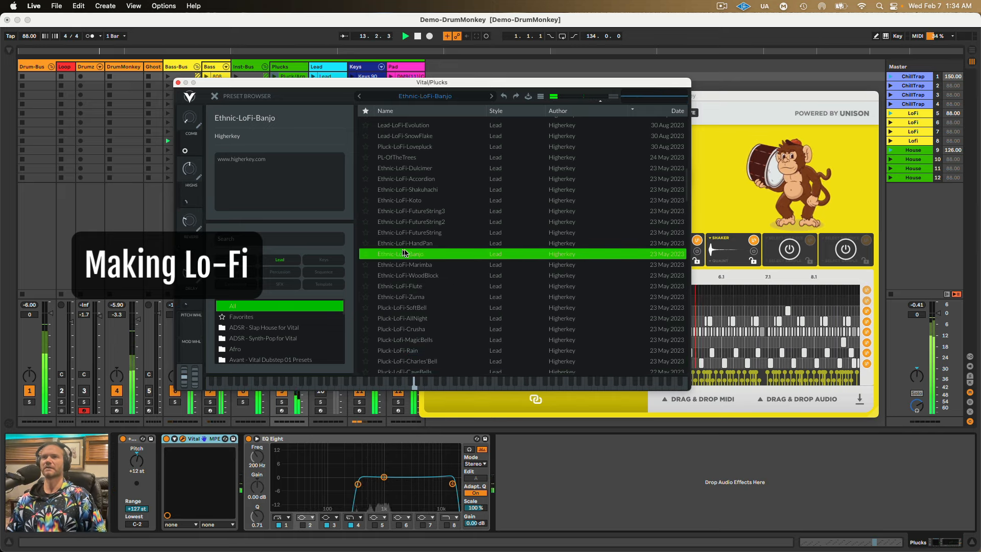
pyautogui.click(405, 201)
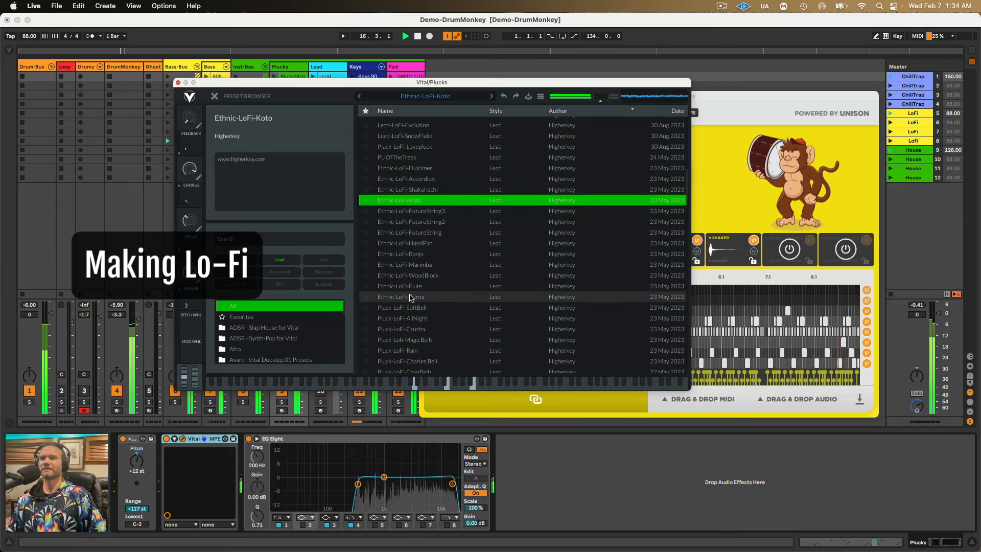
pyautogui.click(404, 319)
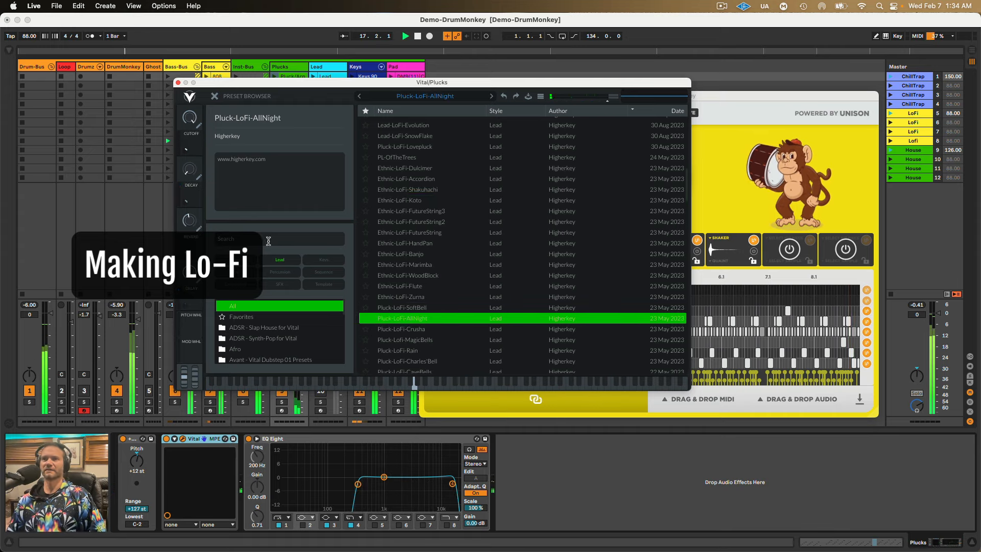
# Close the Plucks track's Vital preset browser, bring the Lead track back into the scene 8 playback, and stop it.
pyautogui.click(178, 82)
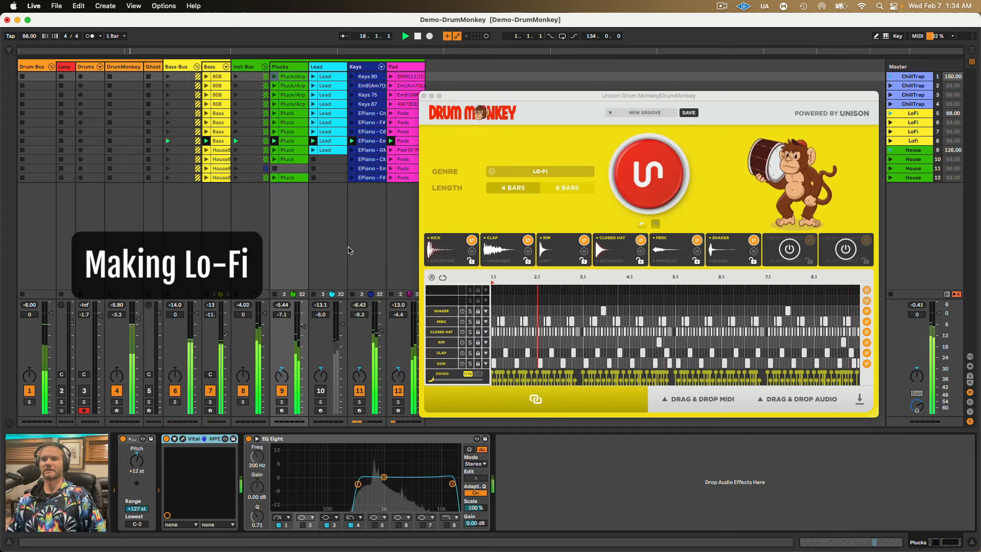
pyautogui.click(321, 390)
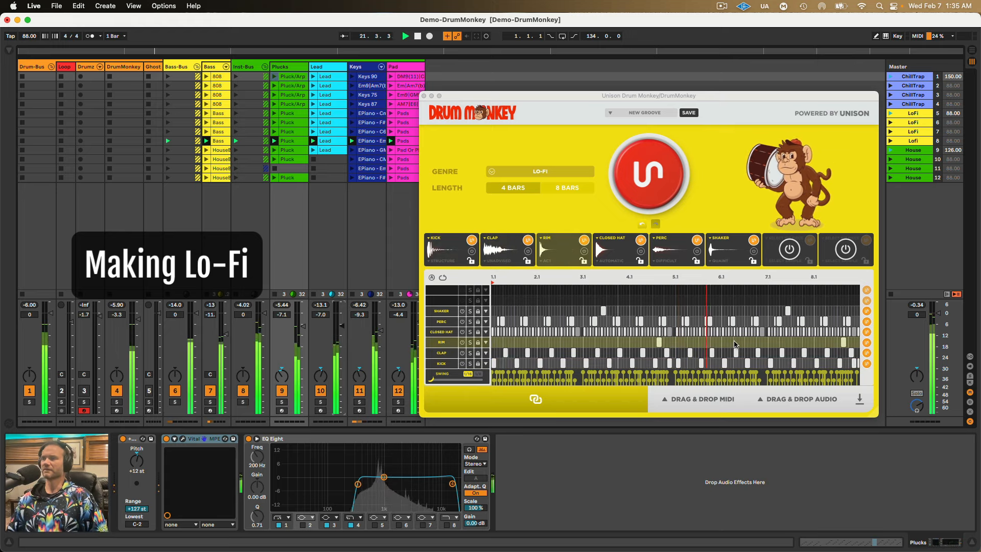
pyautogui.press('space')
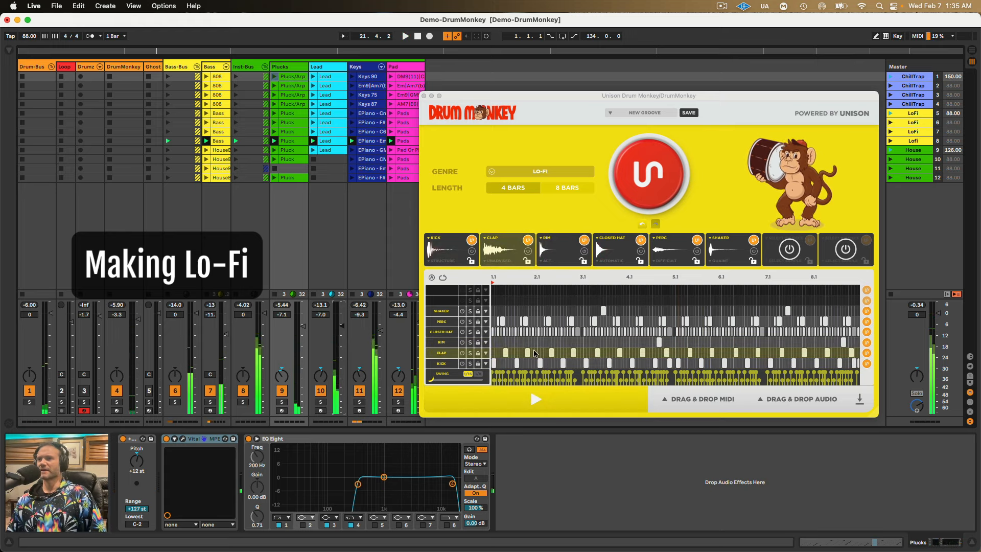
# Align the second clap hit of bar 1 and of bar 2 with the beat in the Drum Monkey pattern, and audition the fix.
pyautogui.click(527, 353)
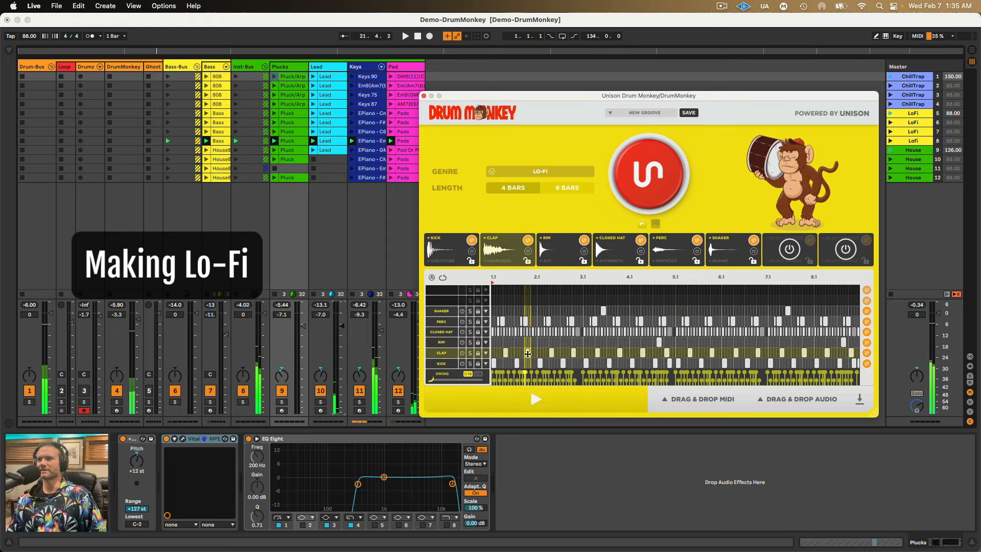
pyautogui.press('space')
pyautogui.moveTo(505, 279); pyautogui.dragTo(586, 331)
pyautogui.press('space')
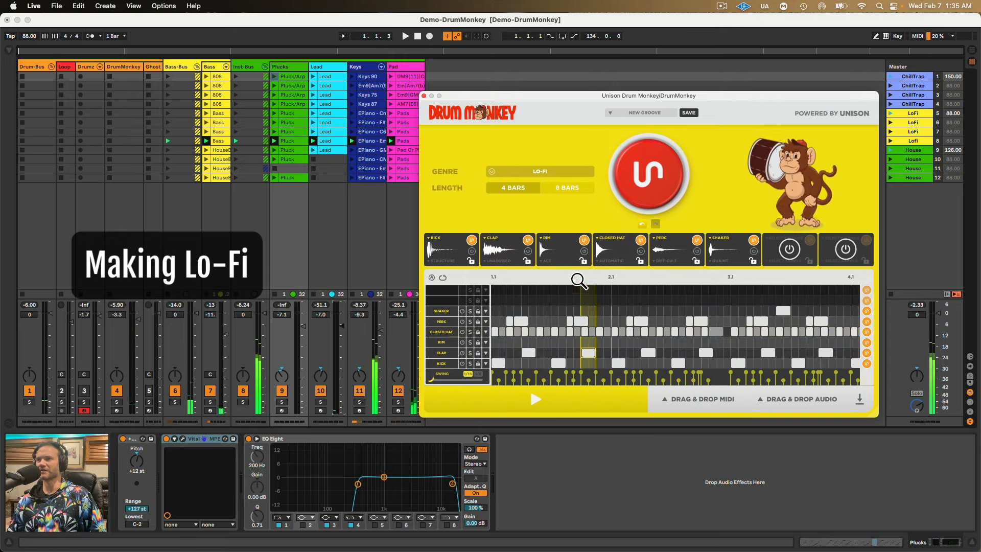
pyautogui.moveTo(579, 280); pyautogui.dragTo(559, 281)
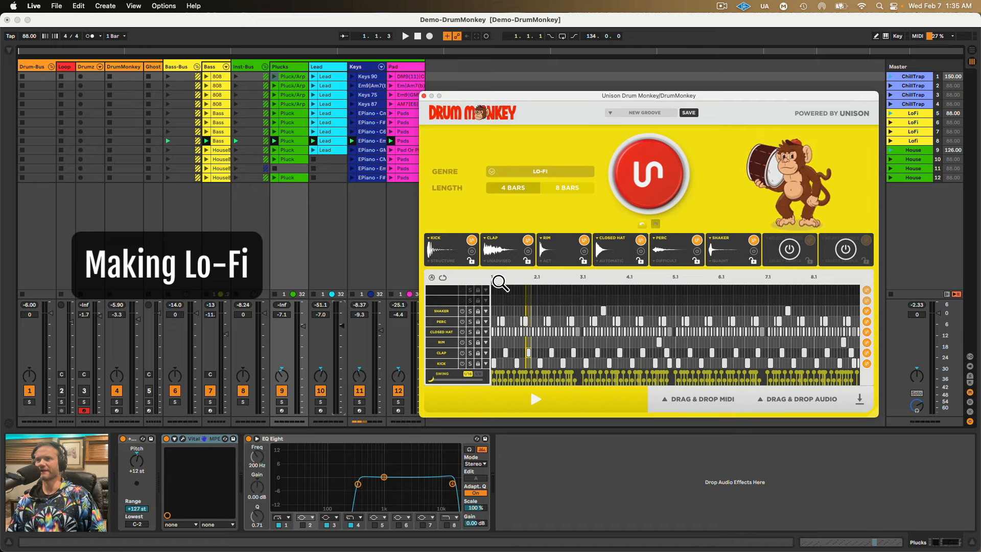
pyautogui.moveTo(499, 282); pyautogui.dragTo(501, 341)
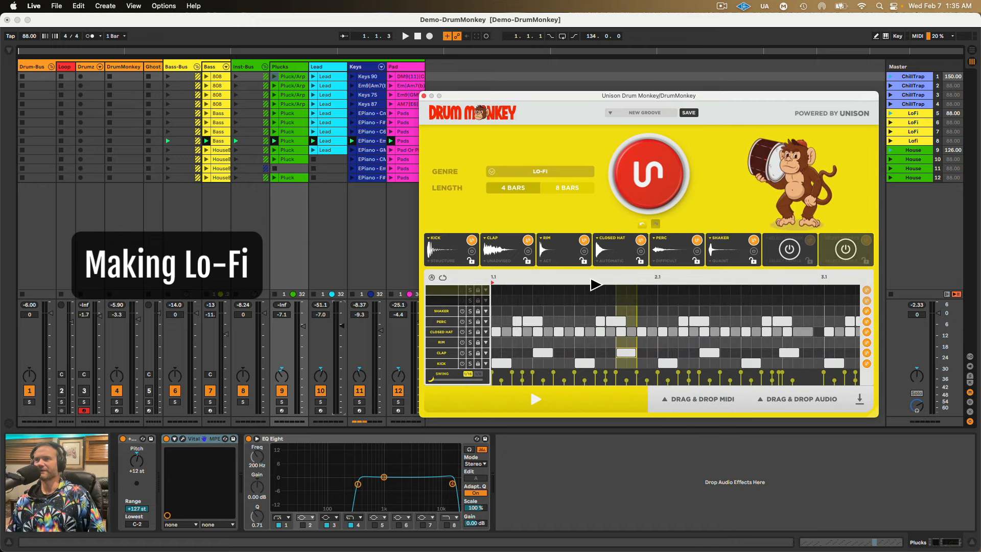
pyautogui.moveTo(595, 284); pyautogui.dragTo(595, 278)
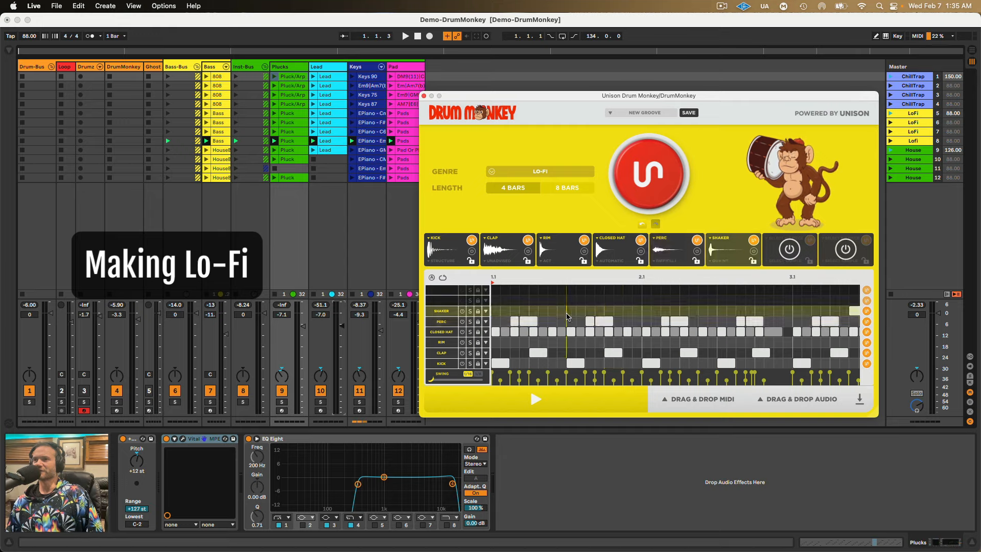
pyautogui.press('space')
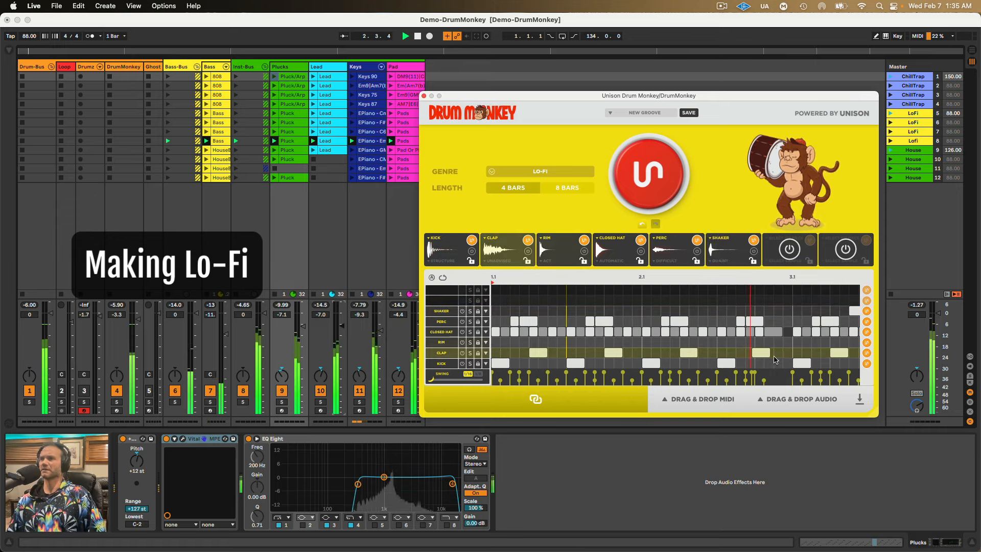
pyautogui.press('space')
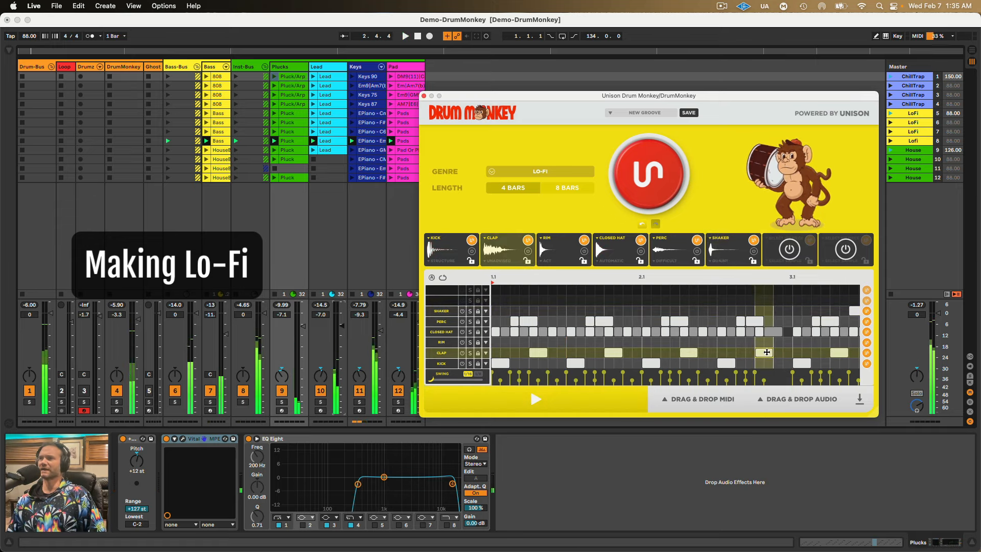
pyautogui.moveTo(706, 281); pyautogui.dragTo(590, 279)
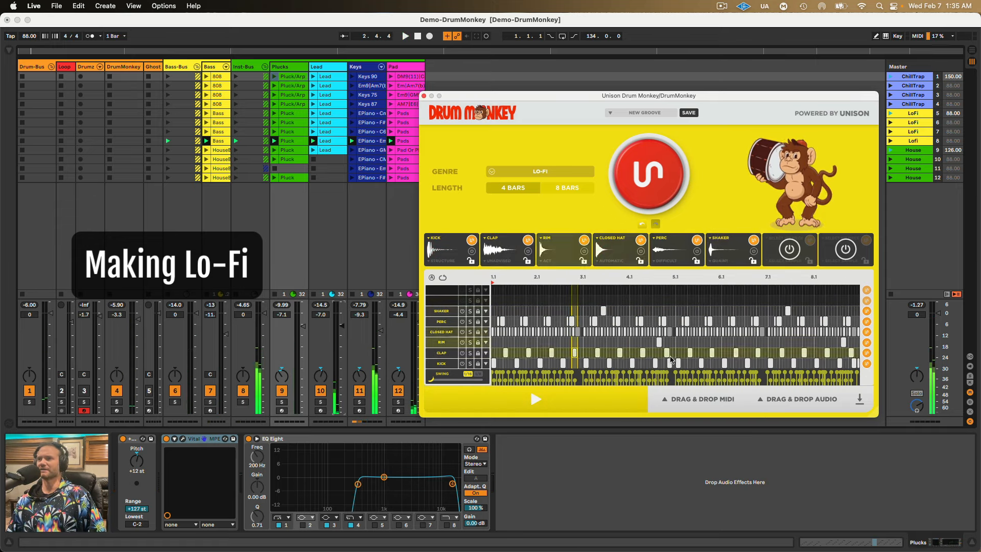
# Replace the clap hits in bars 3 to 8 by duplicating the claps of bars 1-2 three times, and play the groove.
pyautogui.moveTo(586, 353); pyautogui.dragTo(856, 353)
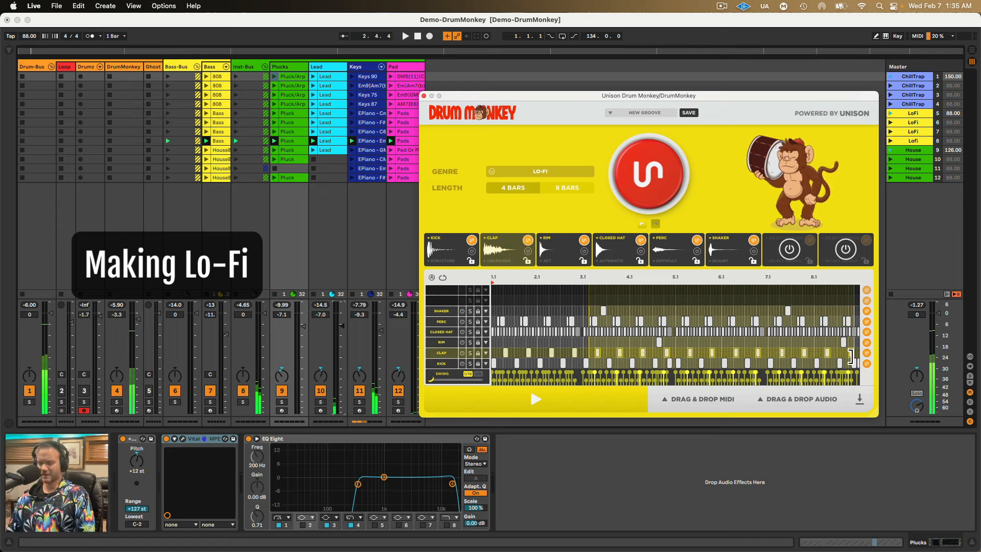
pyautogui.press('BackSpace')
pyautogui.moveTo(585, 353); pyautogui.dragTo(485, 356)
pyautogui.press('super+d')
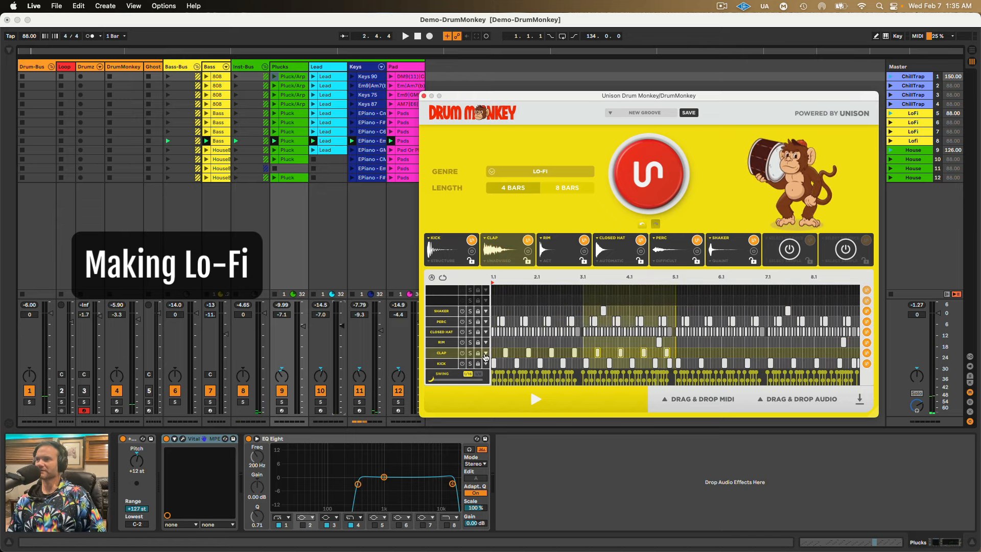
pyautogui.press('super+d')
pyautogui.press('super+d')
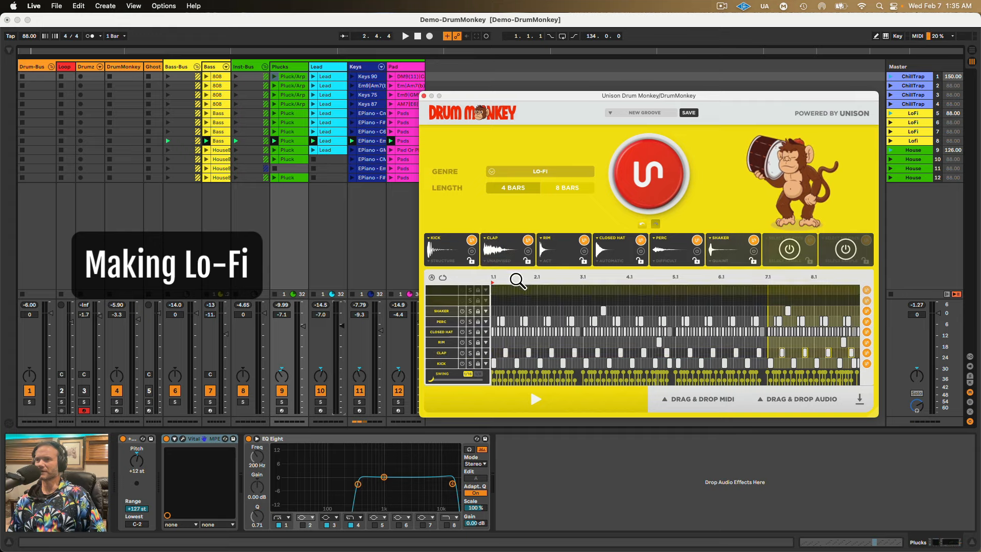
pyautogui.moveTo(503, 283); pyautogui.dragTo(507, 284)
pyautogui.press('space')
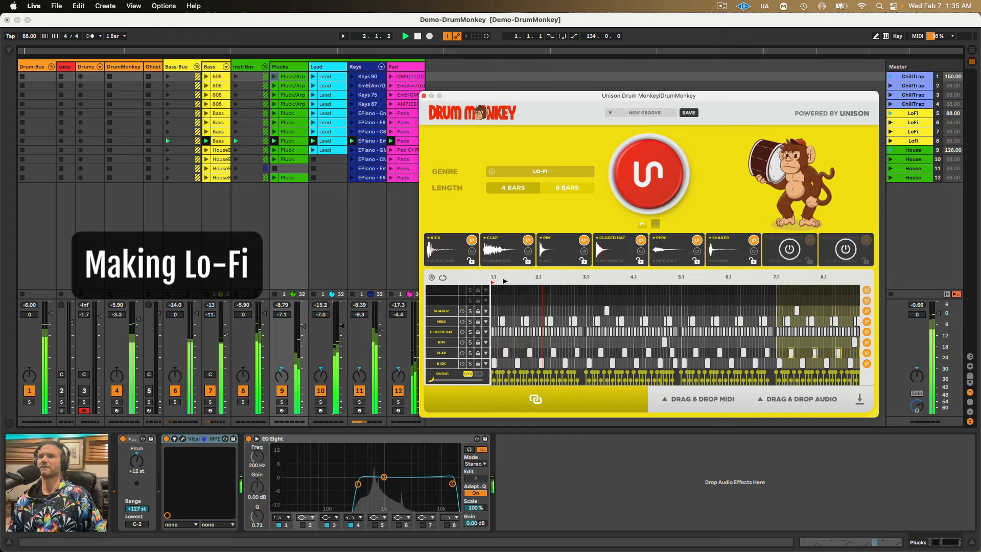
# Raise the Drum Monkey groove's swing to about the middle of its range while the scene plays.
pyautogui.moveTo(432, 380)
pyautogui.moveTo(433, 380); pyautogui.dragTo(463, 378)
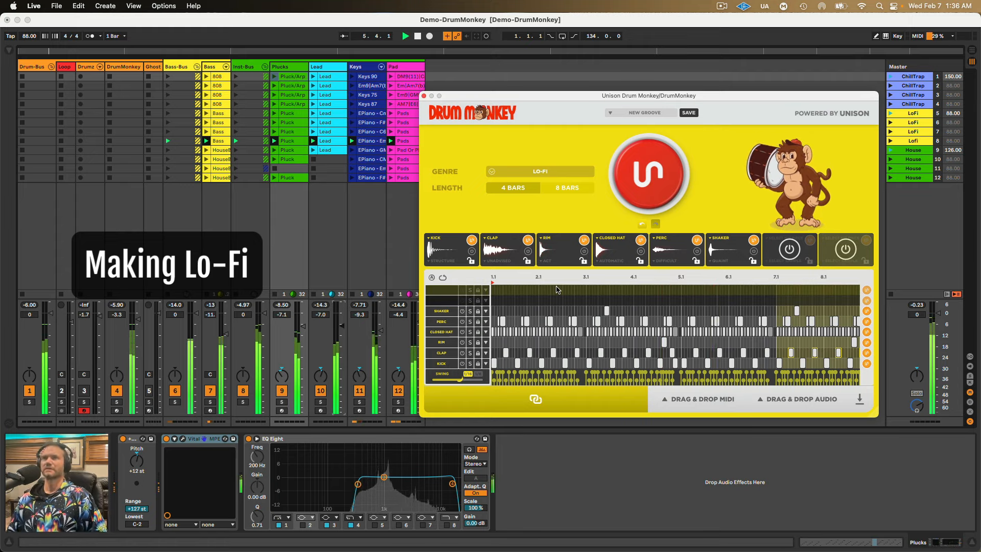
pyautogui.moveTo(499, 96)
pyautogui.mouseDown()
pyautogui.moveTo(508, 93)
pyautogui.moveTo(495, 103)
pyautogui.mouseUp()
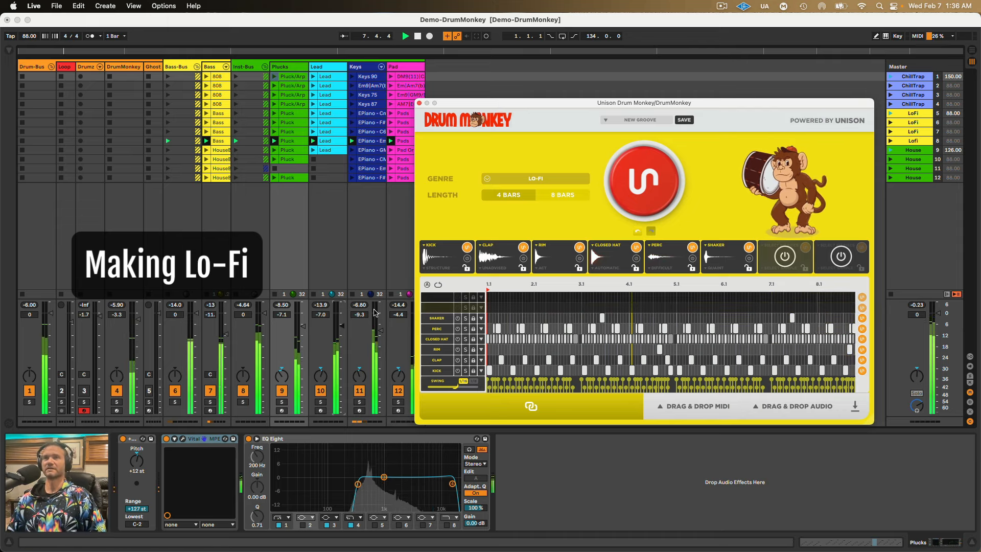
# Mute the Lead, Pad and Plucks tracks while scene 8 plays, and stop playback.
pyautogui.click(321, 391)
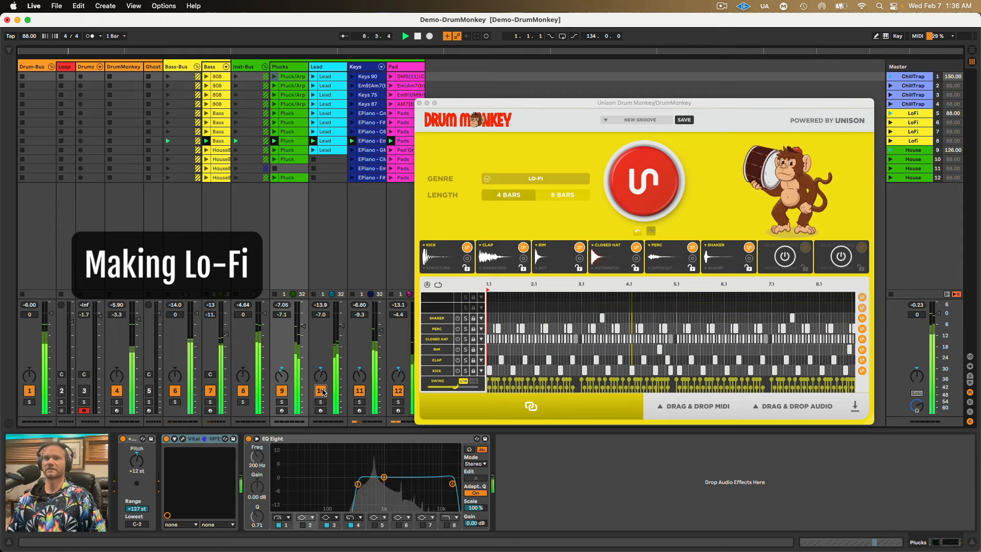
pyautogui.click(398, 391)
pyautogui.click(281, 391)
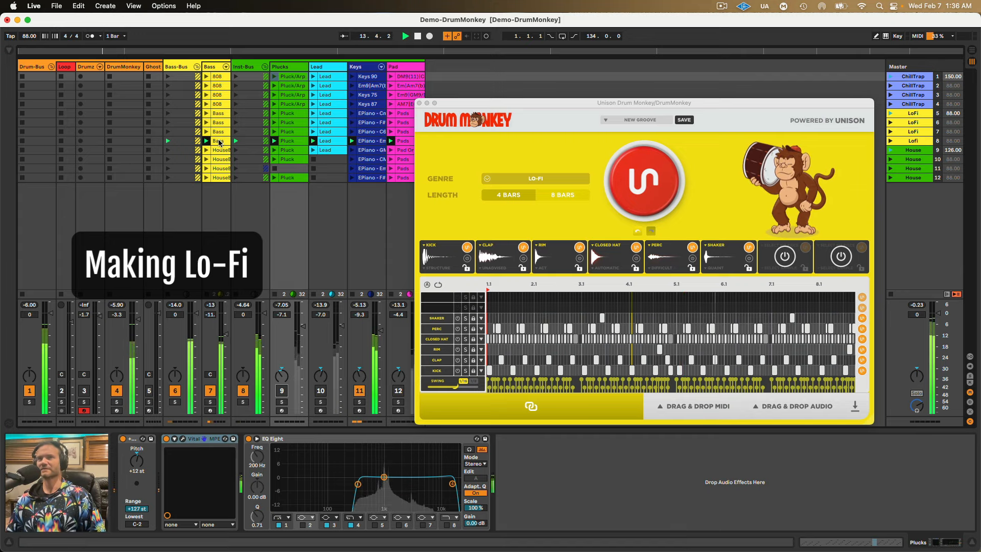
pyautogui.press('space')
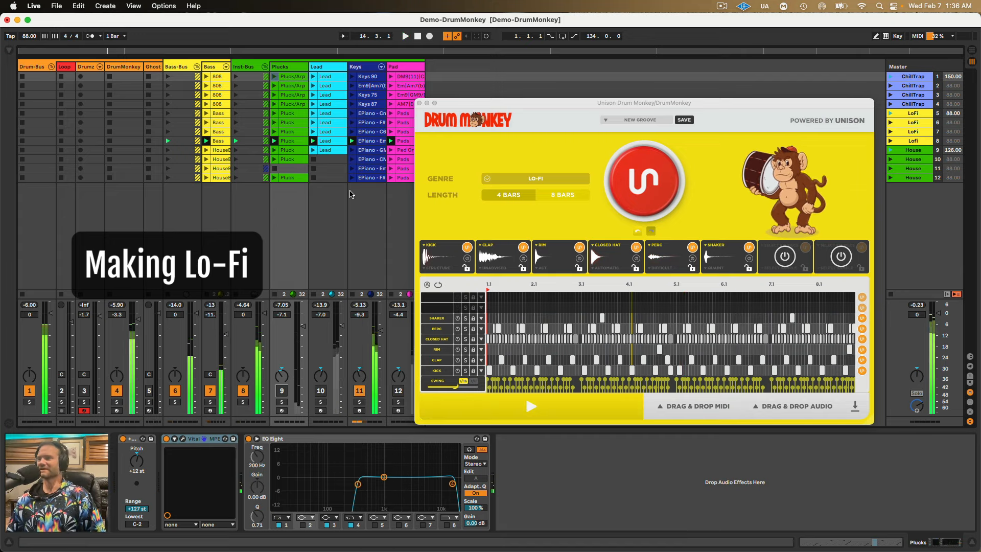
# Place the full Drum Monkey groove as a MIDI clip in the Drumz track's scene 8 slot.
pyautogui.moveTo(476, 106); pyautogui.dragTo(482, 102)
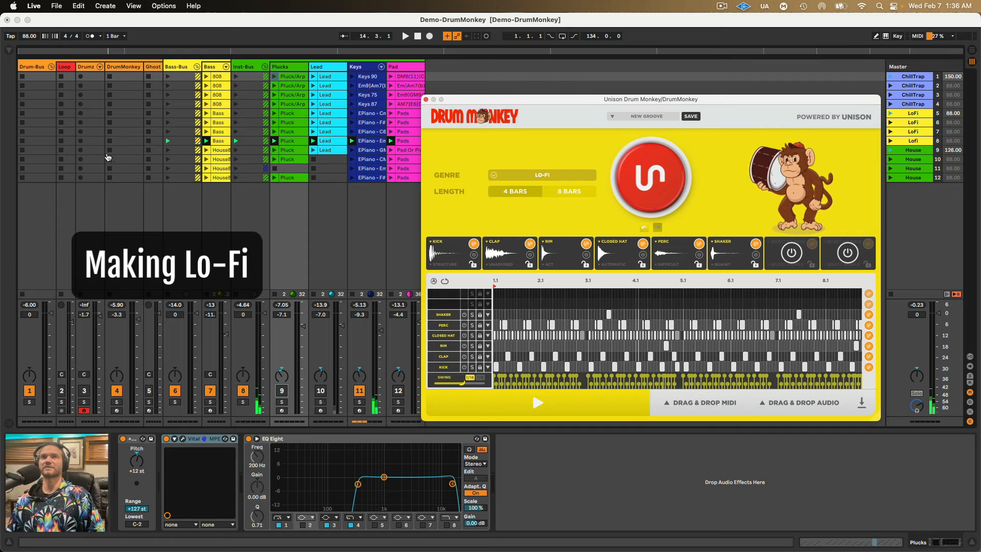
pyautogui.moveTo(700, 402); pyautogui.dragTo(97, 145)
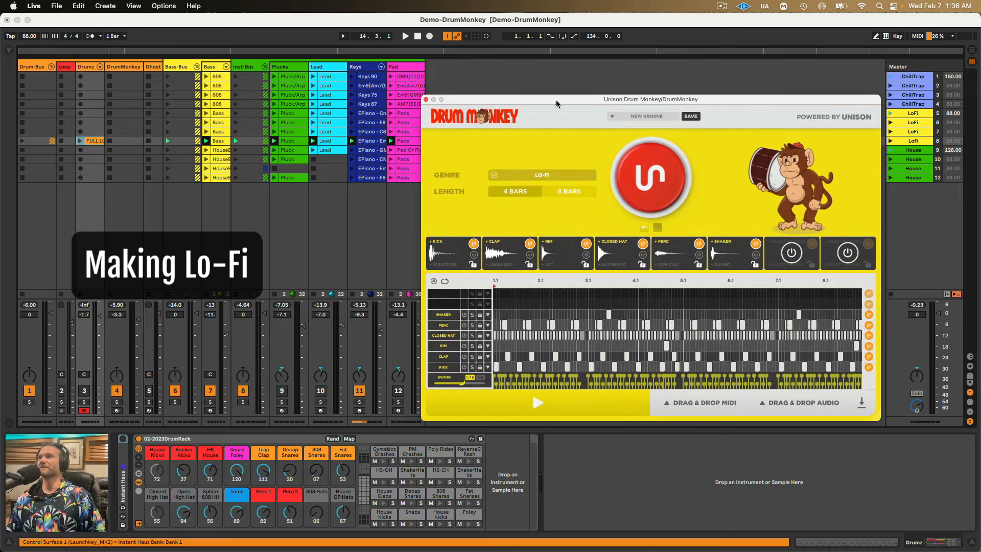
pyautogui.moveTo(556, 101); pyautogui.dragTo(527, 96)
pyautogui.moveTo(688, 95); pyautogui.dragTo(704, 100)
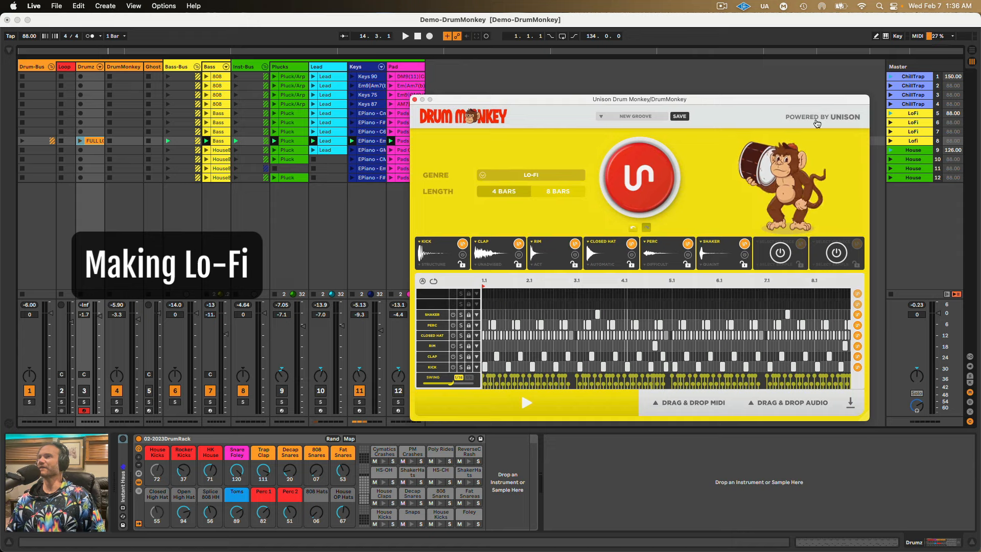
# Mute the DrumMonkey track and launch House scene 9.
pyautogui.press('space')
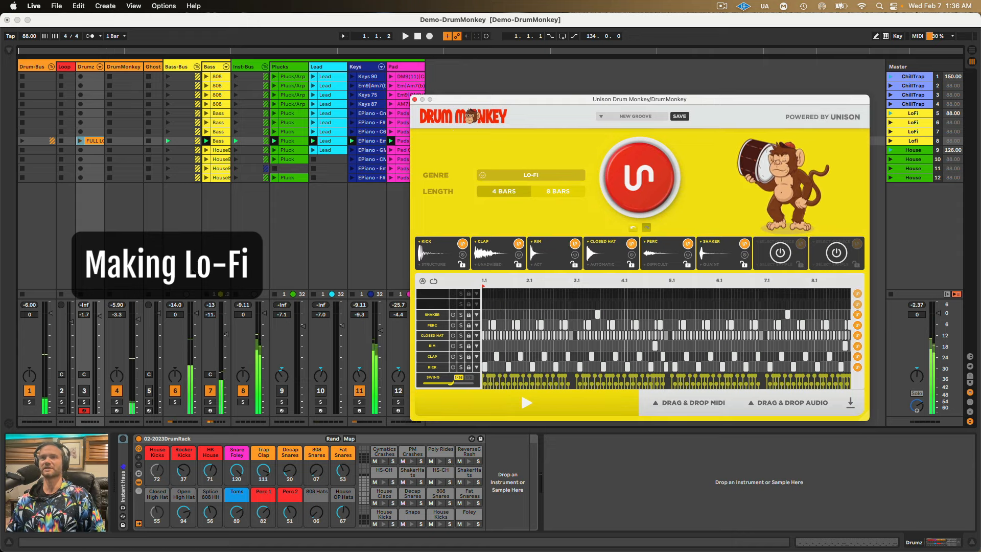
pyautogui.click(116, 390)
pyautogui.click(891, 150)
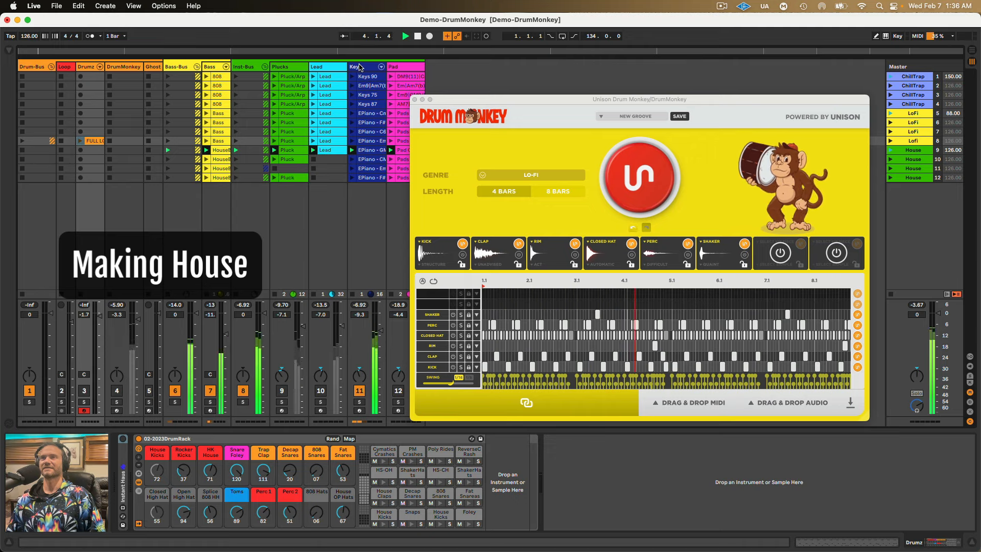
# Load the Keys-Trap-SpecialK preset in the Keys track's Vital and play House scene 9 with it.
pyautogui.click(355, 67)
pyautogui.press('space')
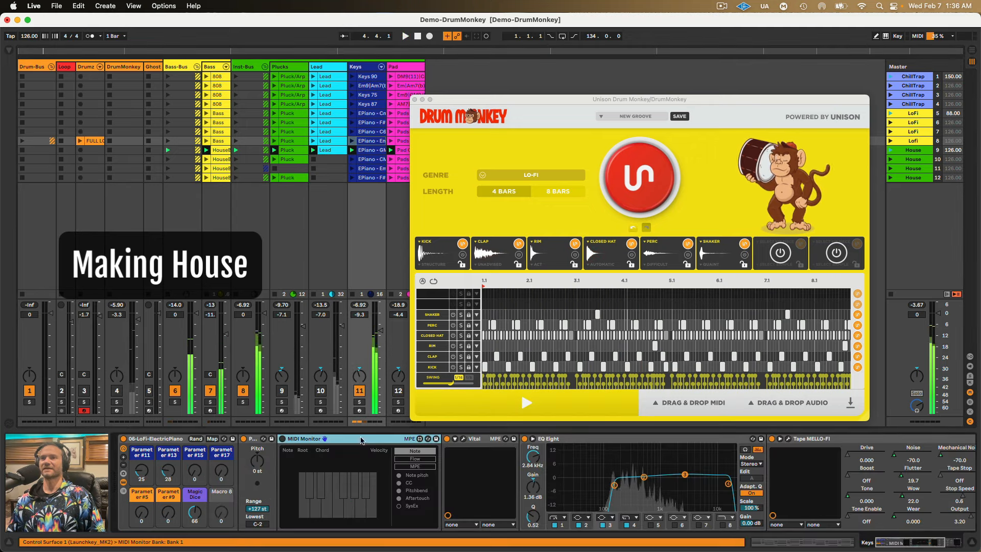
pyautogui.click(463, 439)
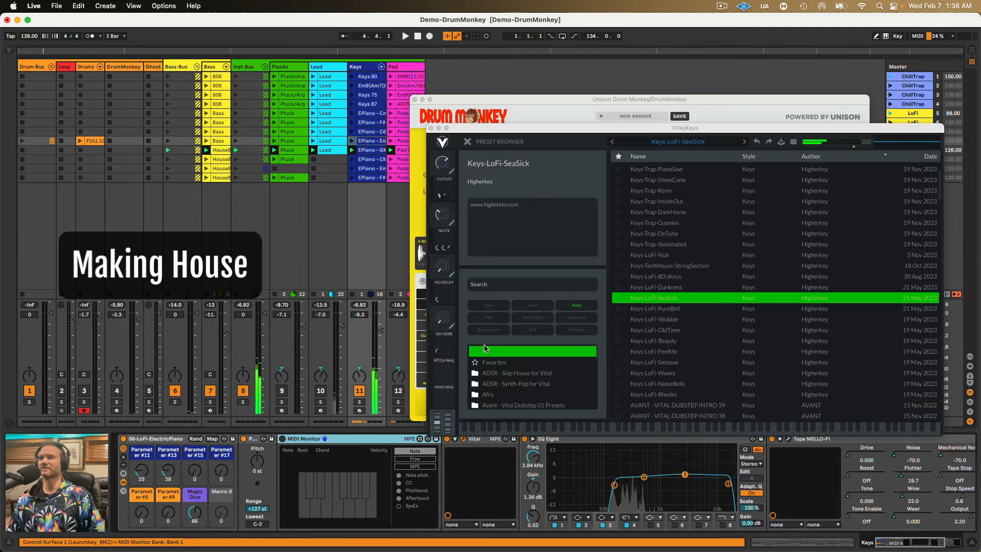
pyautogui.scroll(1, 649, 286)
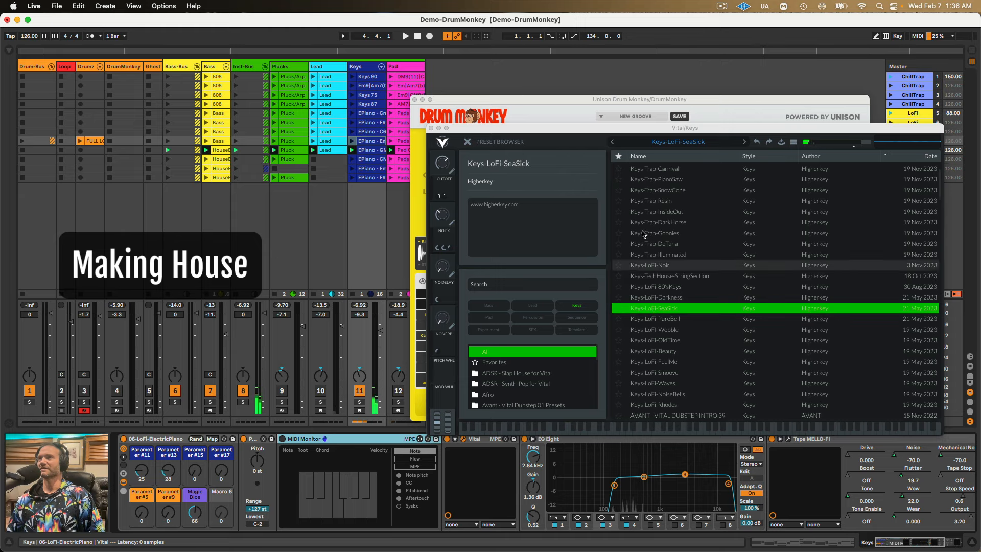
pyautogui.scroll(4, 640, 234)
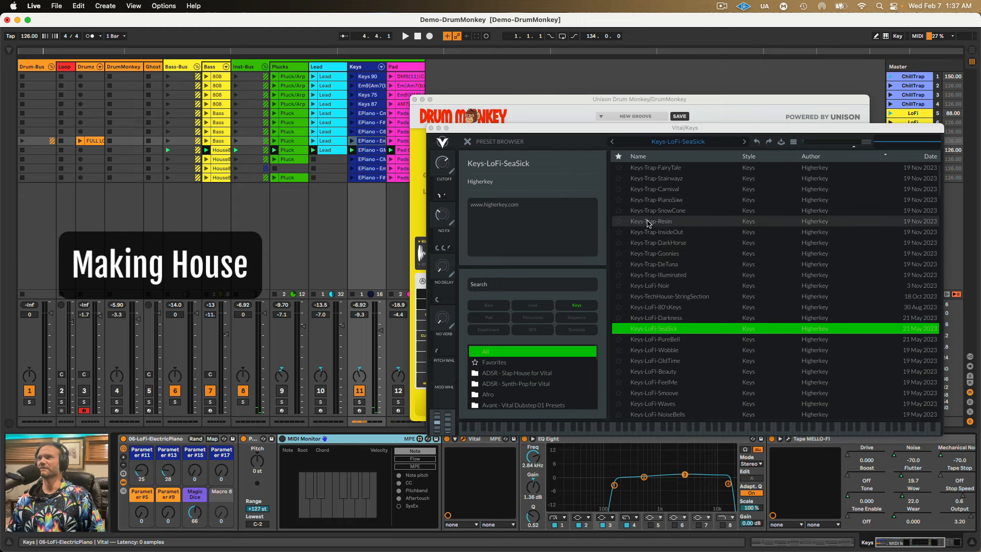
pyautogui.scroll(1, 650, 215)
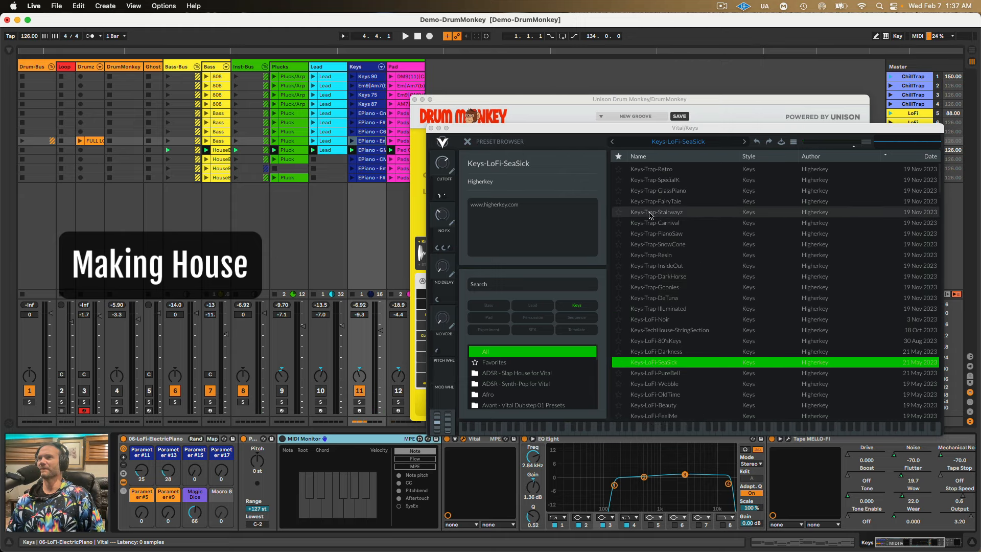
pyautogui.click(651, 180)
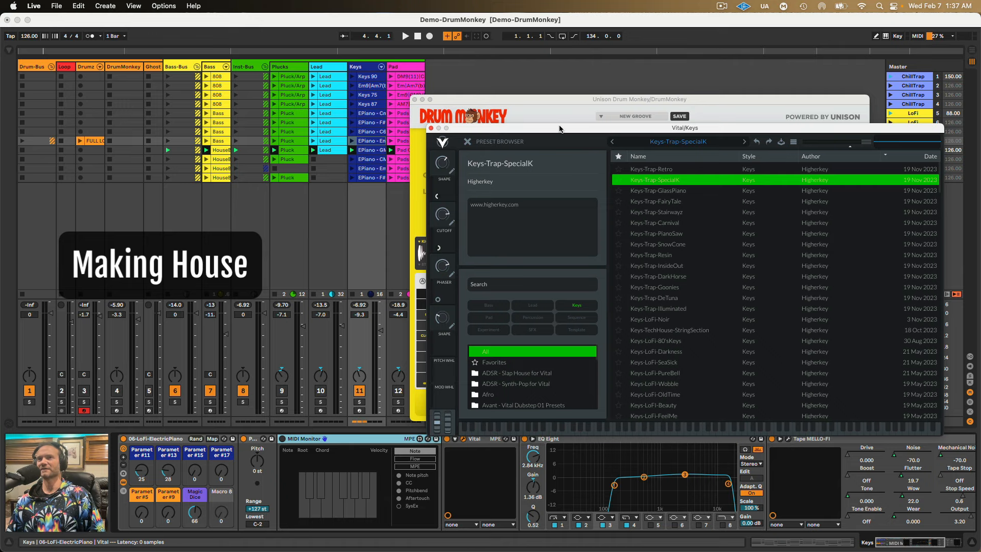
pyautogui.press('space')
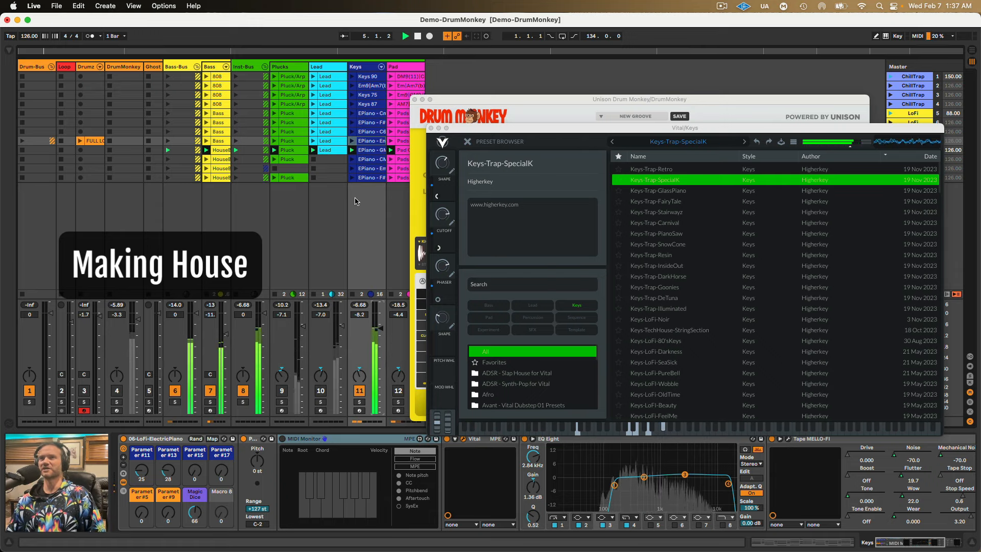
# Load the Pad-LoFi-Ripples preset in the Pad track's Vital and audition it with scene 9.
pyautogui.click(398, 383)
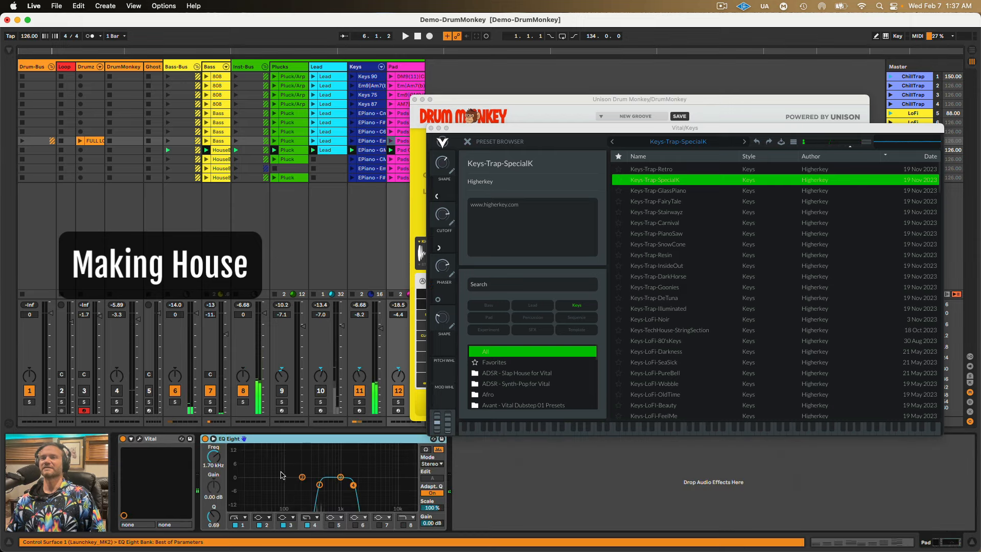
pyautogui.click(139, 439)
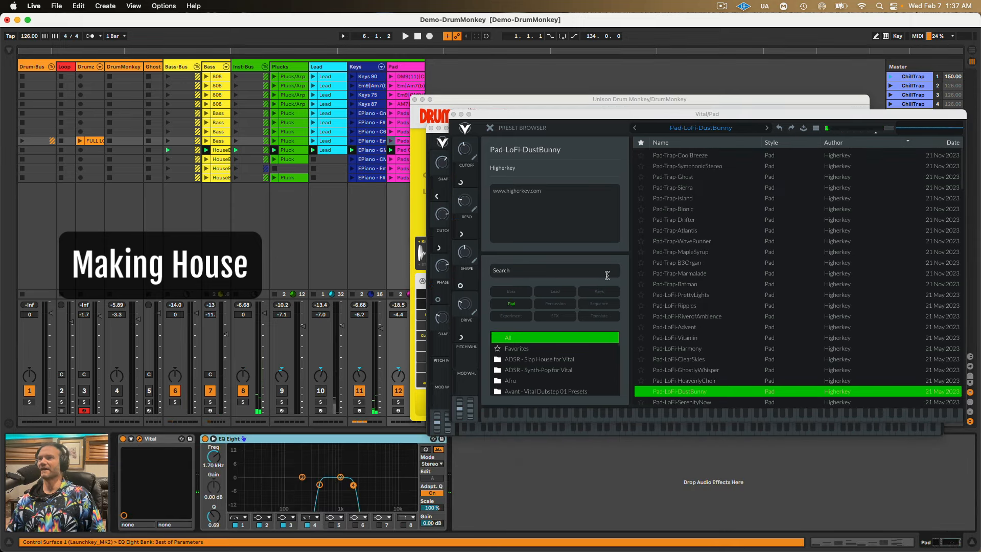
pyautogui.click(680, 306)
pyautogui.press('space')
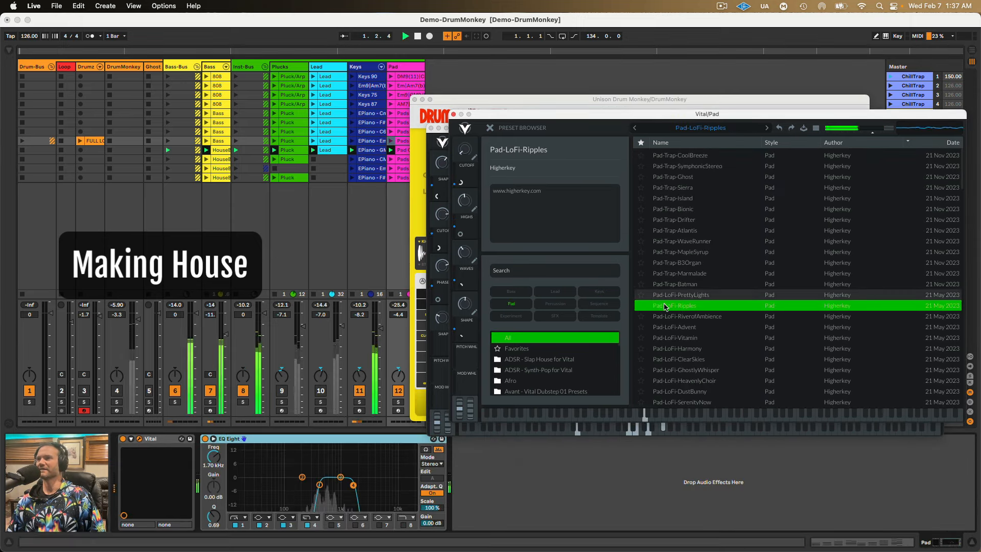
# Close the Vital windows, set the Pad track's volume to 0.8 dB and its EQ Eight high-cut frequency to 2.78 kHz.
pyautogui.click(454, 114)
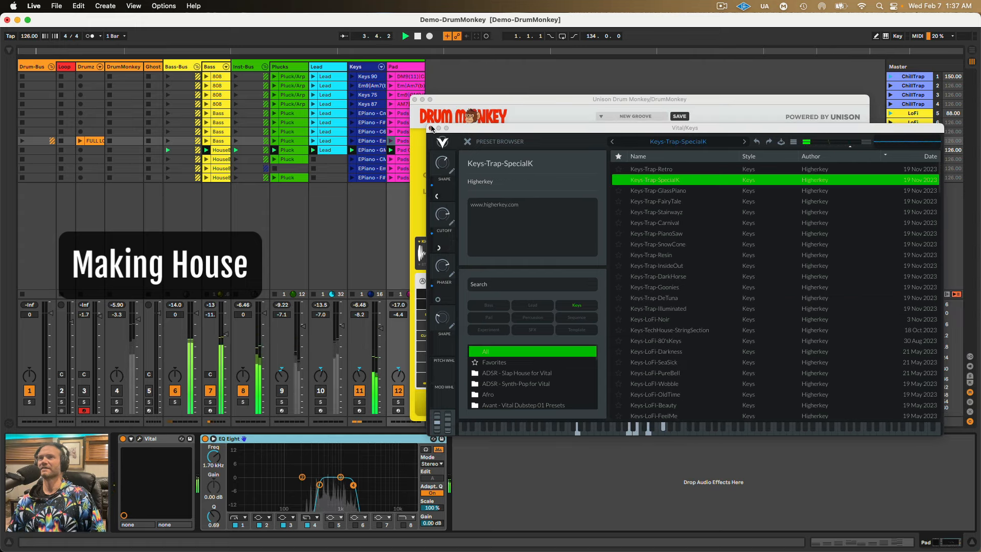
pyautogui.click(431, 128)
pyautogui.moveTo(439, 98); pyautogui.dragTo(479, 100)
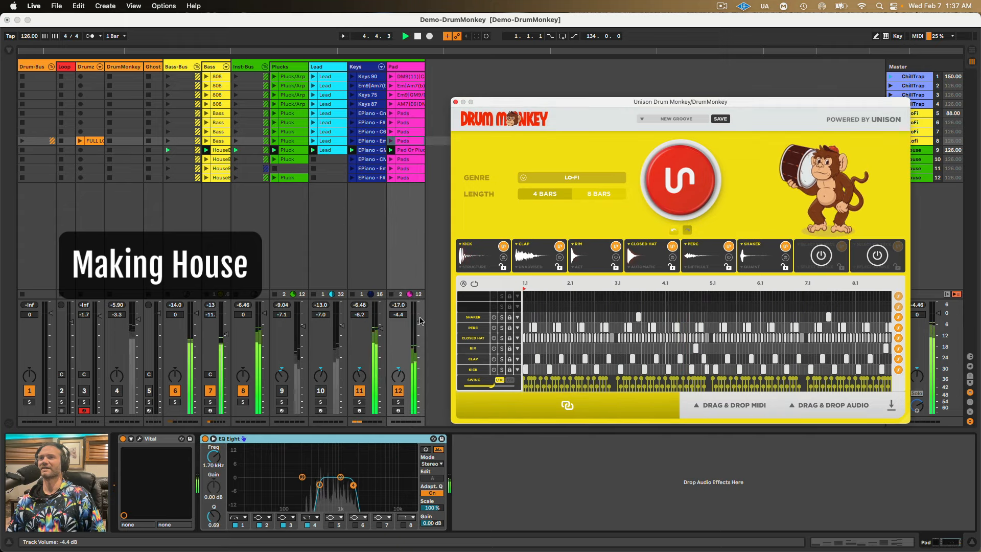
pyautogui.moveTo(420, 321); pyautogui.dragTo(420, 311)
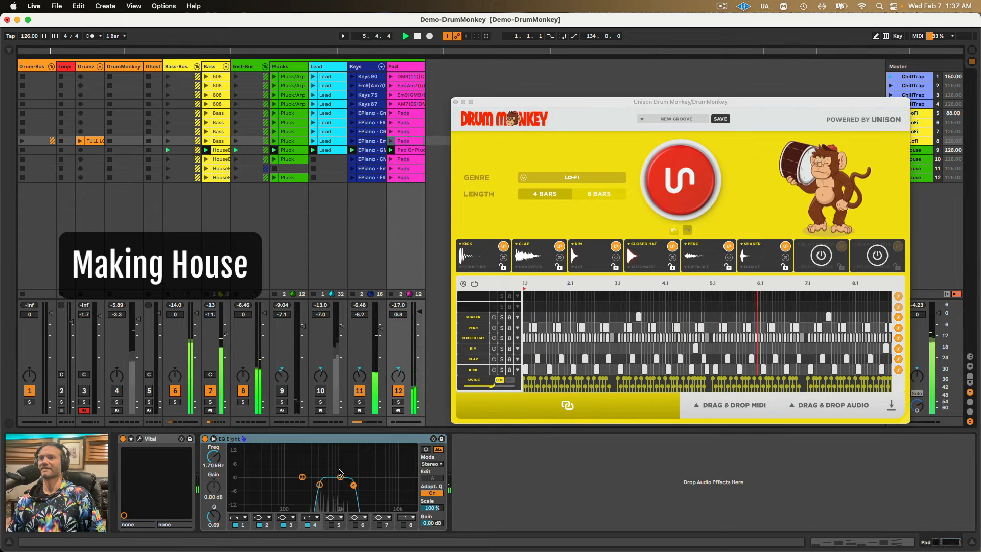
pyautogui.moveTo(353, 485); pyautogui.dragTo(365, 484)
pyautogui.press('space')
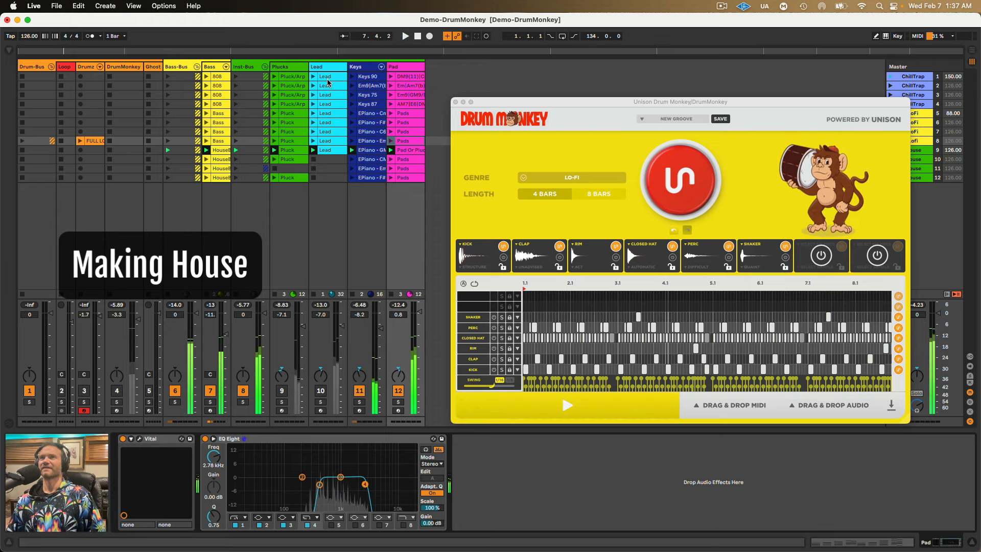
# Load the Lead-Trap-Asphyxia preset in the Lead track's Vital and set the track's volume to -8.5 dB.
pyautogui.click(325, 67)
pyautogui.click(322, 390)
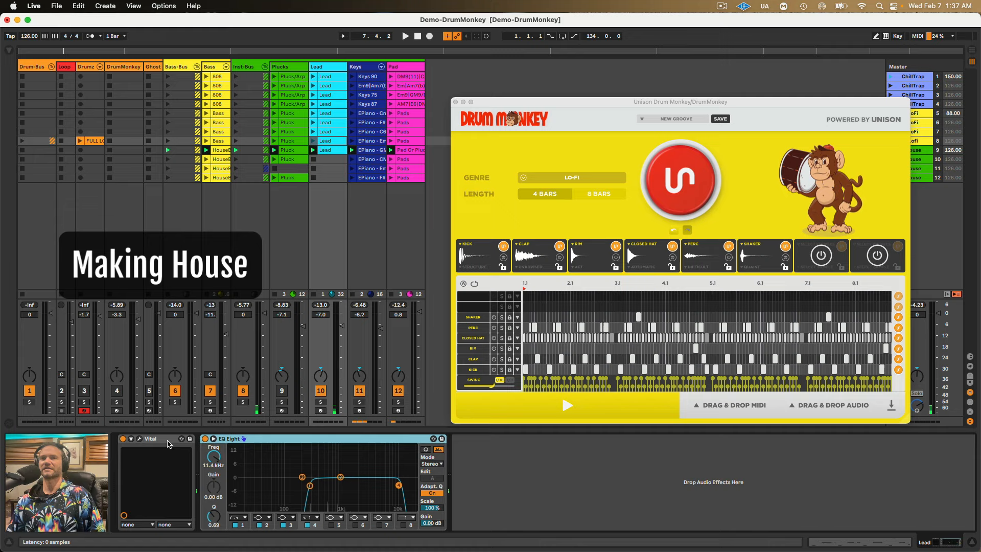
pyautogui.click(139, 439)
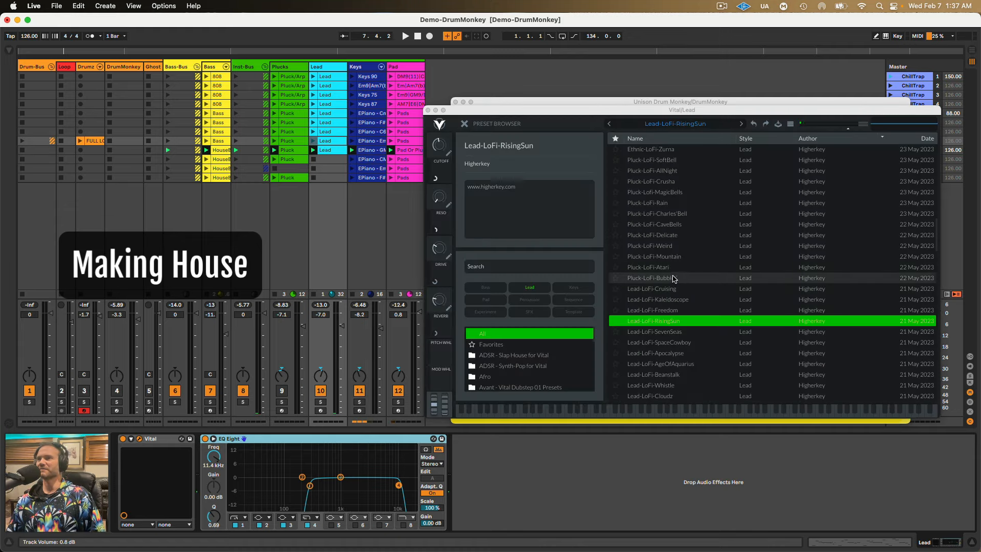
pyautogui.scroll(4, 673, 278)
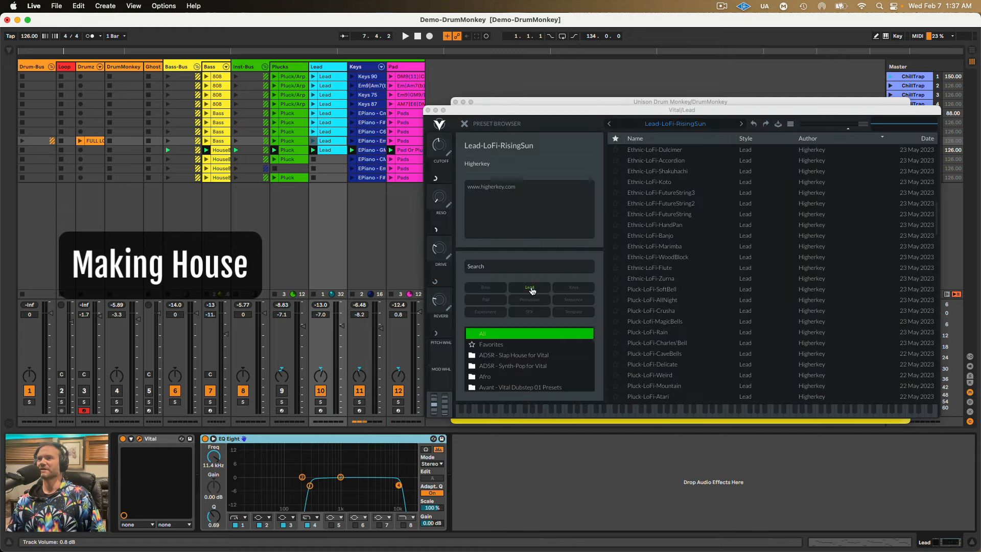
pyautogui.scroll(6, 681, 207)
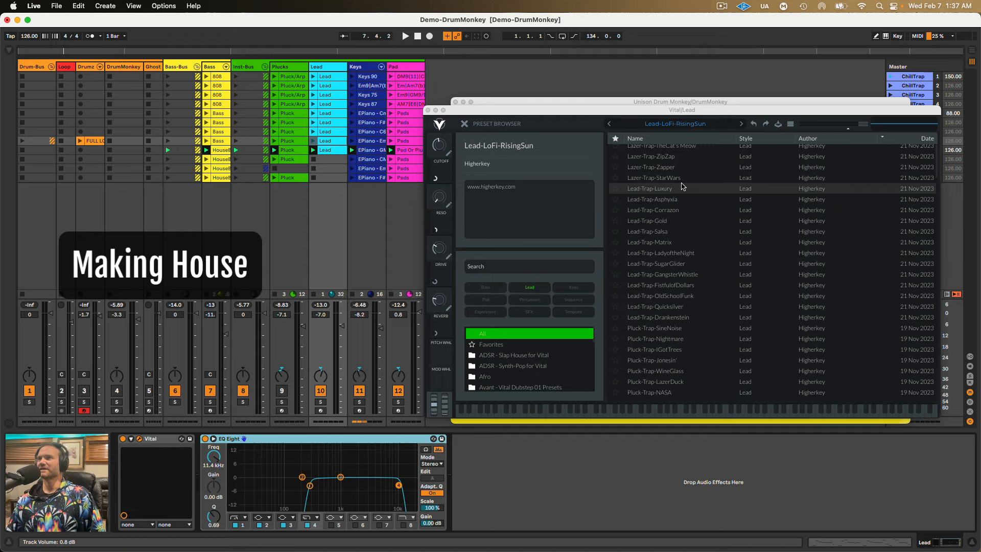
pyautogui.press('space')
pyautogui.click(664, 207)
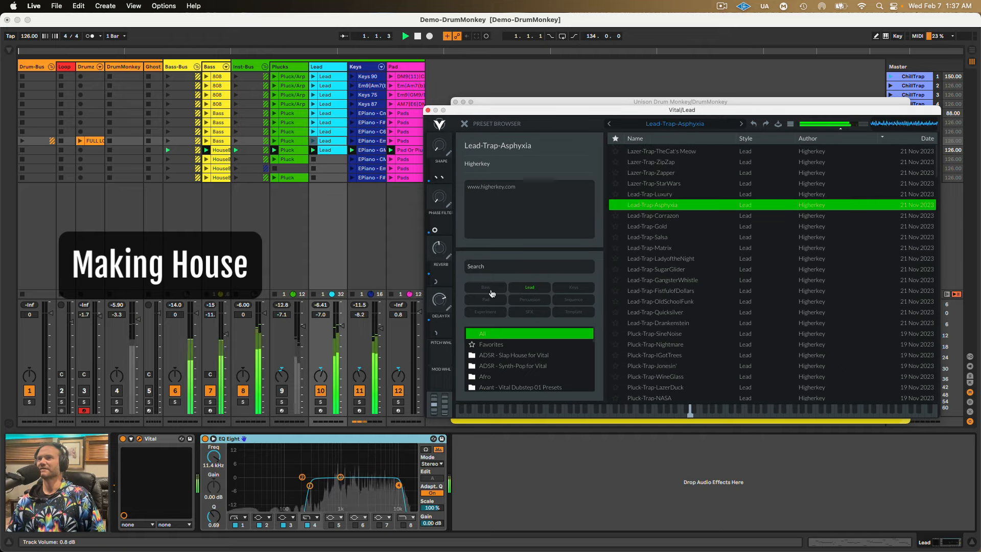
pyautogui.moveTo(341, 326); pyautogui.dragTo(341, 328)
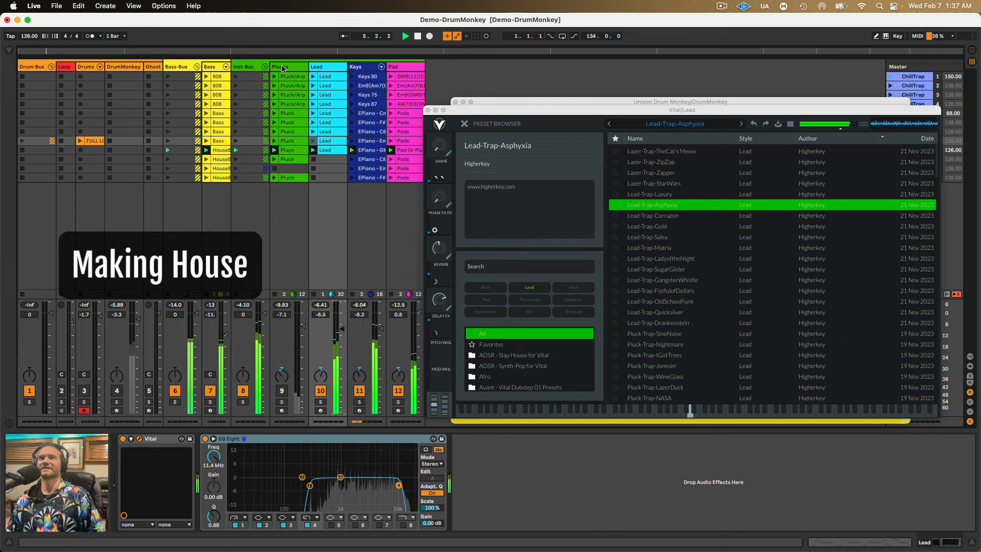
# Solo the Plucks track and load the Pluck-LoFi-Atari preset in its Vital.
pyautogui.click(282, 402)
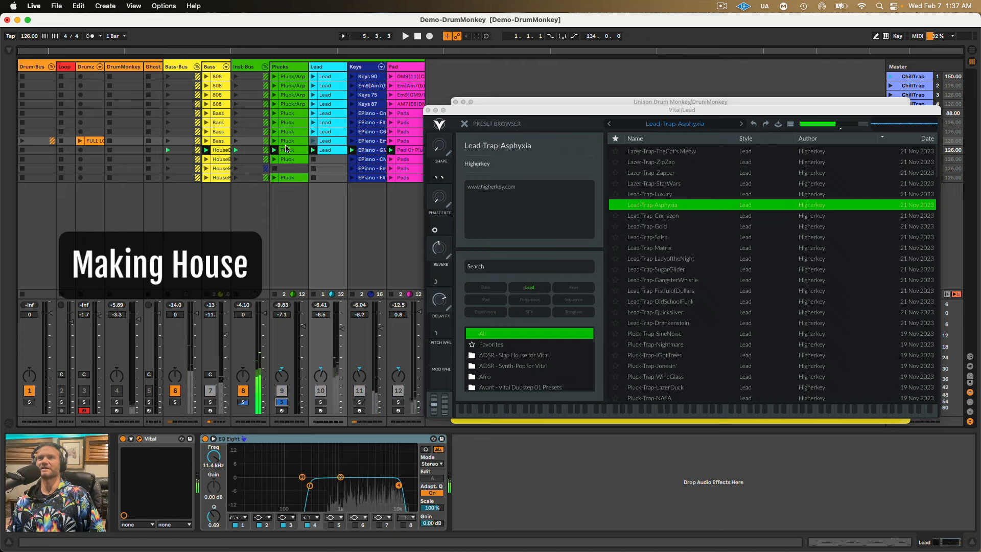
pyautogui.click(285, 78)
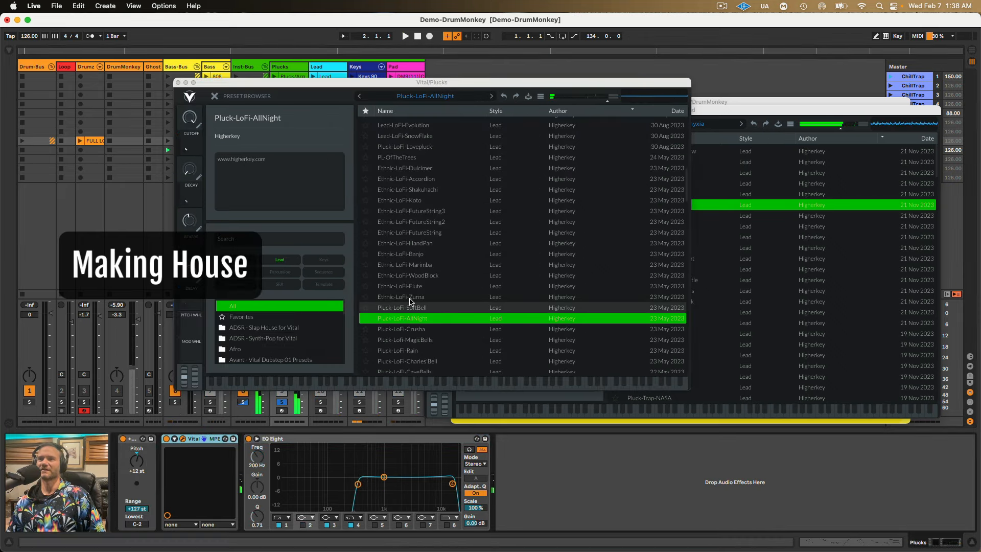
pyautogui.scroll(-4, 411, 313)
pyautogui.scroll(-2, 407, 311)
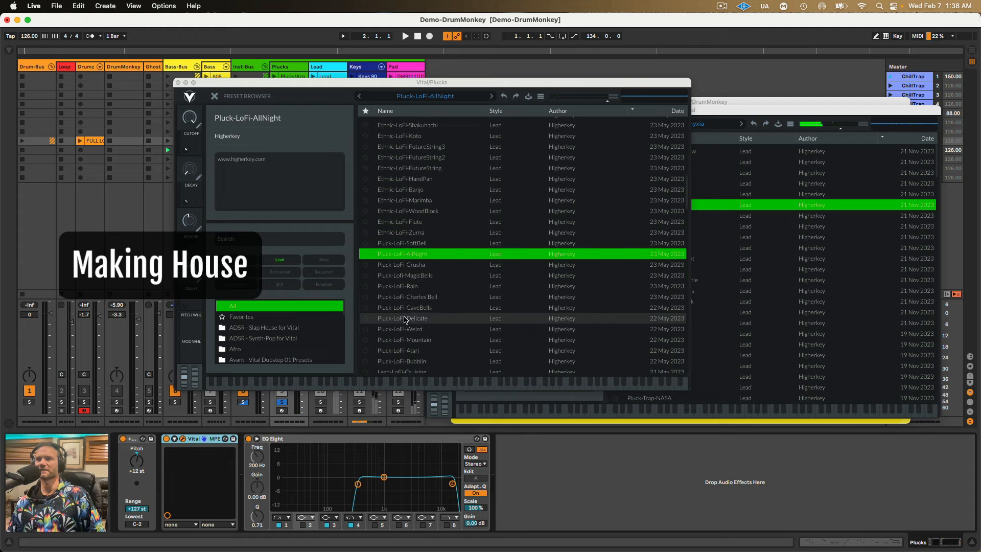
pyautogui.click(404, 351)
pyautogui.press('space')
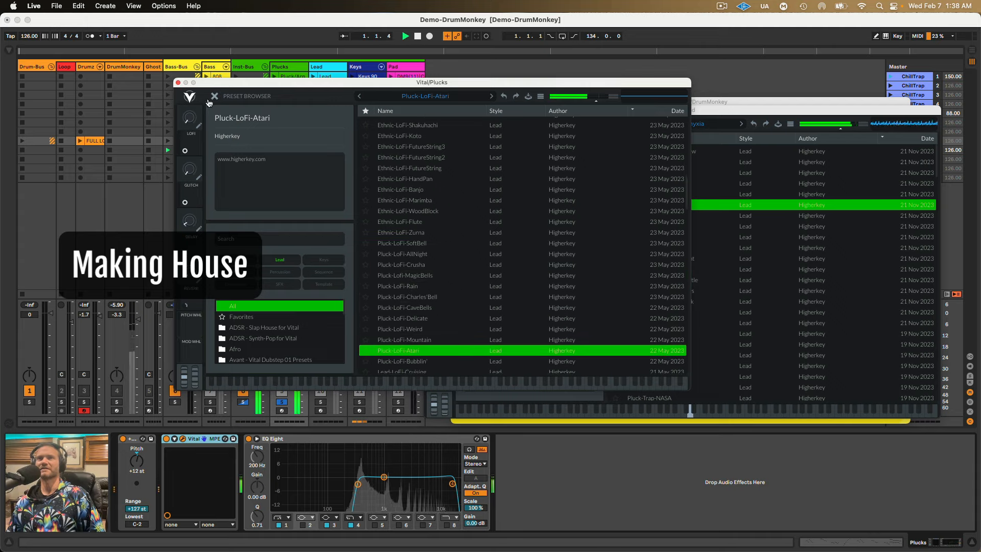
pyautogui.click(177, 83)
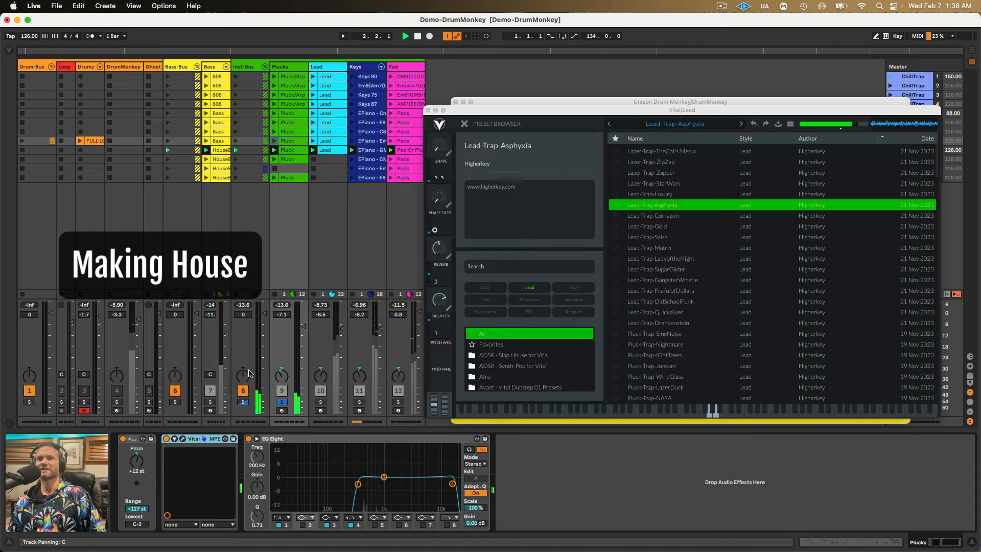
# Set the Plucks volume to -4.0 dB and its EQ low cut to 215 Hz, and play it unsoloed in the mix.
pyautogui.press('space')
pyautogui.moveTo(299, 329); pyautogui.dragTo(302, 320)
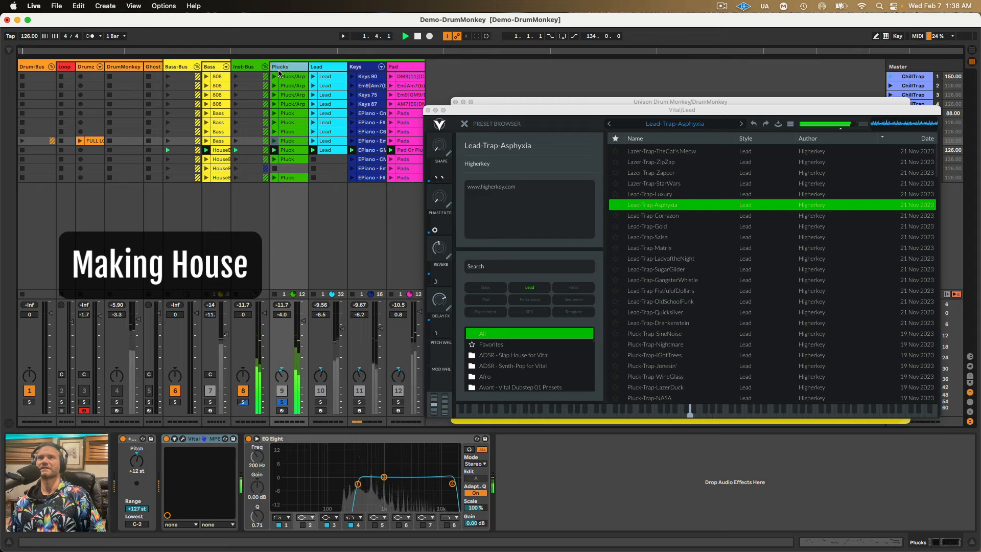
pyautogui.moveTo(358, 484); pyautogui.dragTo(346, 484)
pyautogui.press('space')
pyautogui.press('space')
pyautogui.click(282, 402)
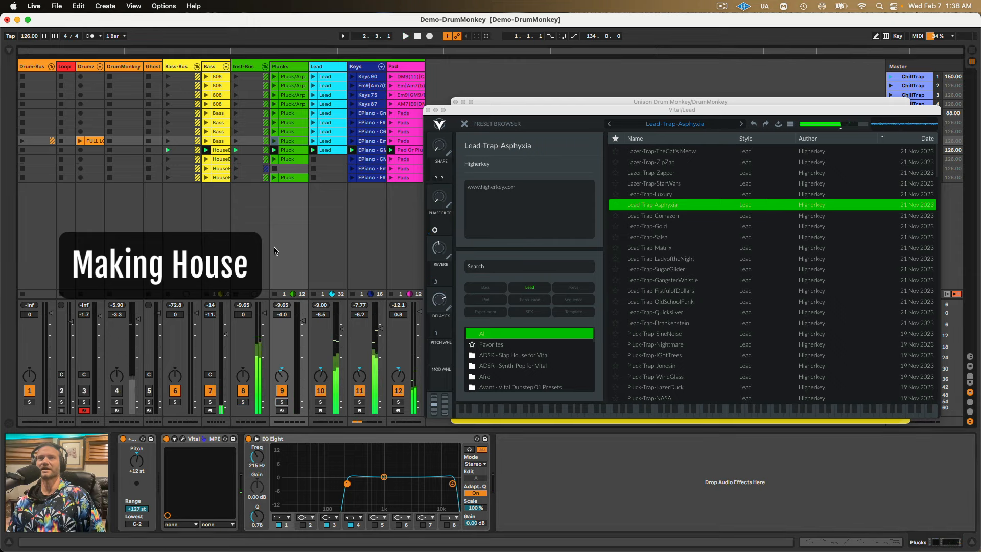
pyautogui.press('space')
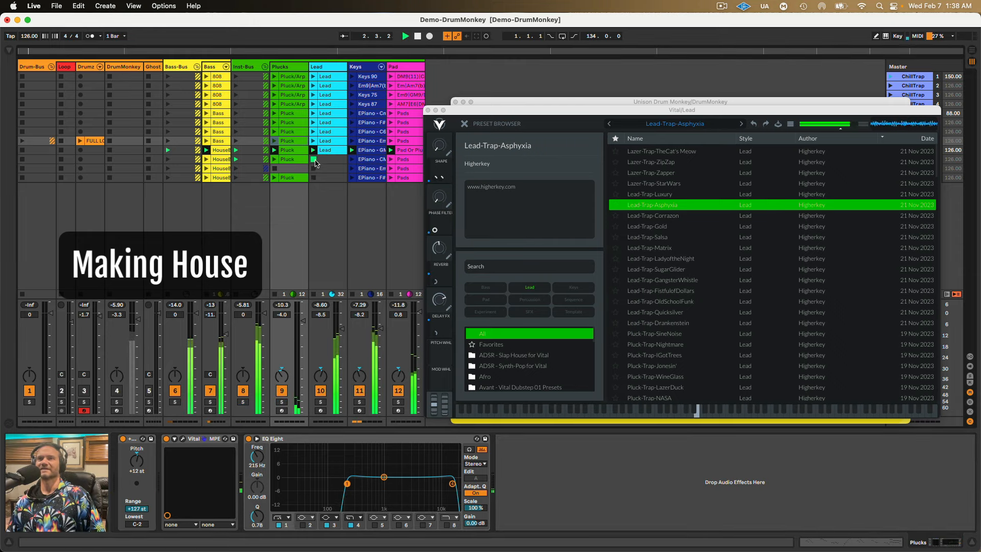
# Reopen Drum Monkey from the DrumMonkey track and generate a new groove in the House & Deep House genre.
pyautogui.click(142, 391)
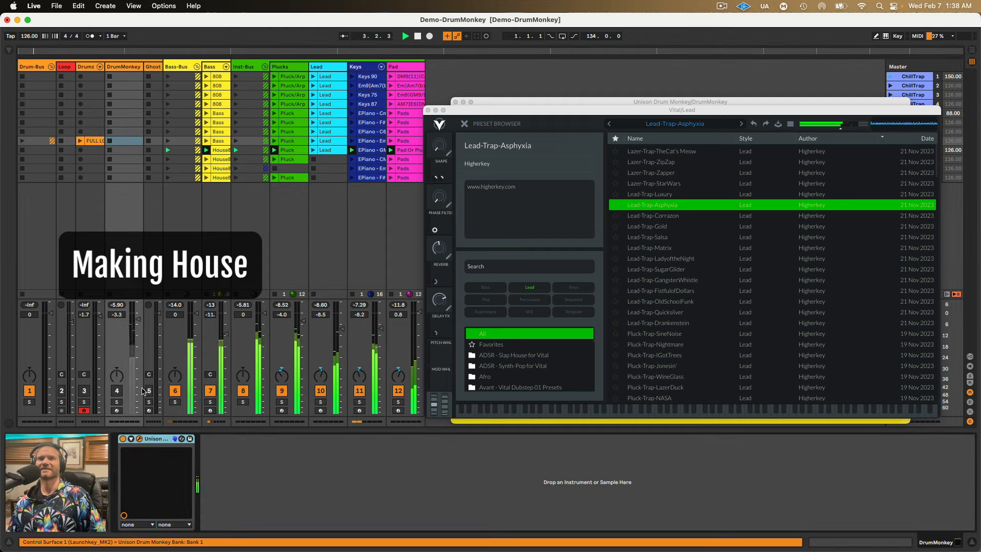
pyautogui.click(140, 439)
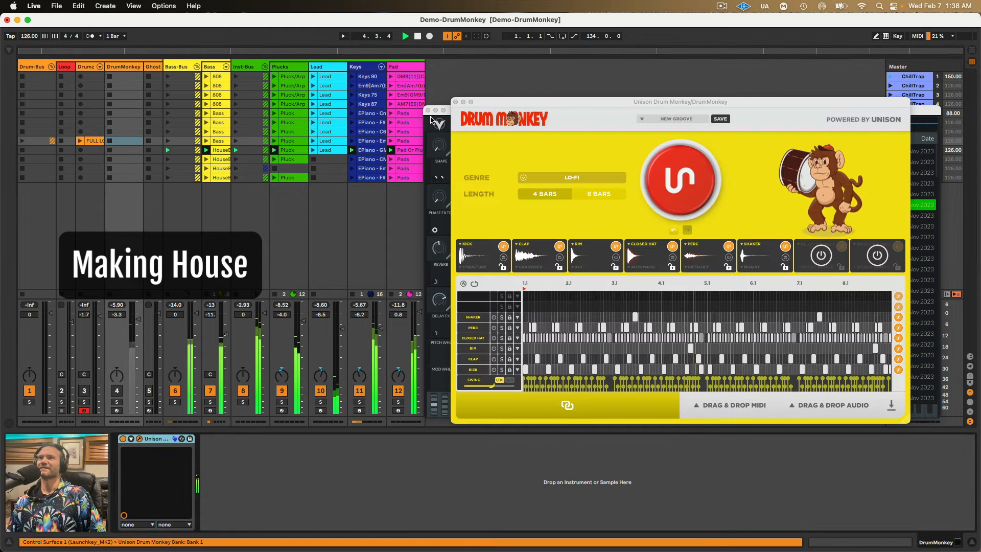
pyautogui.click(428, 111)
pyautogui.click(554, 177)
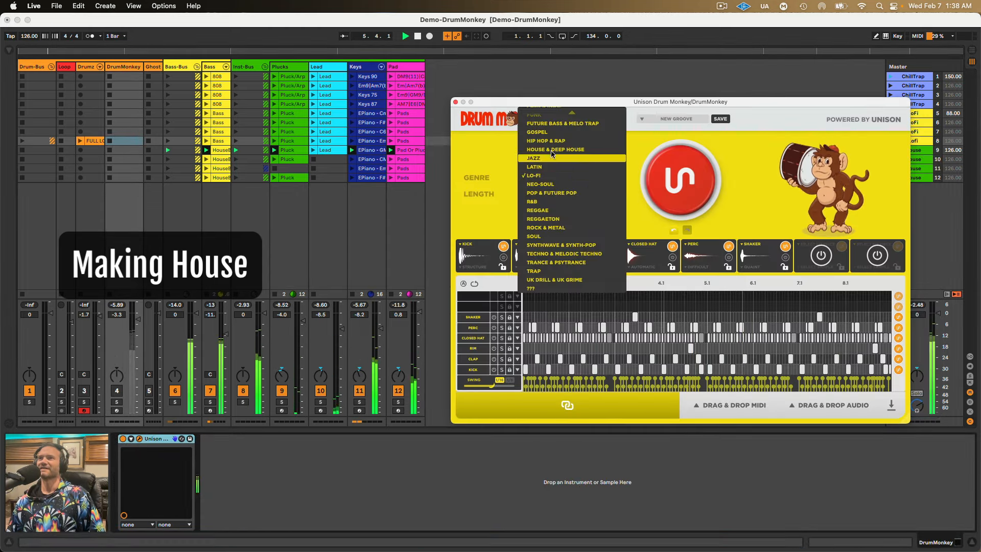
pyautogui.click(554, 149)
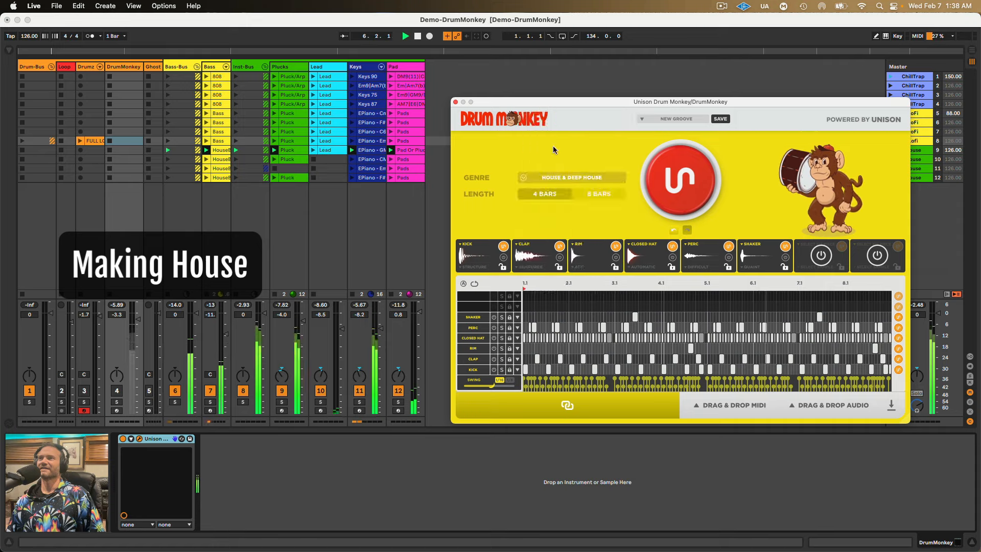
pyautogui.click(678, 192)
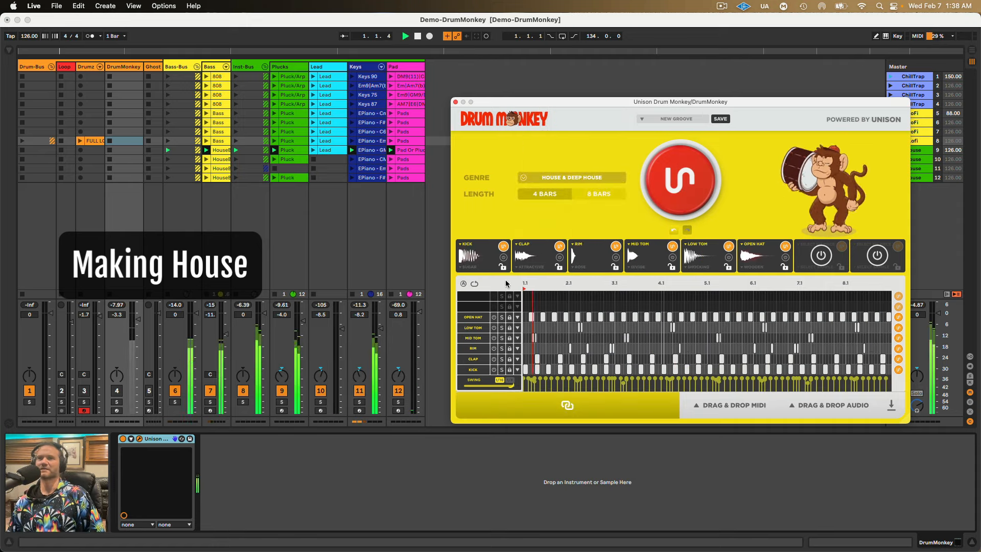
# Unmute the DrumMonkey track and audition the House groove with scene 9, briefly soloing its Open Hat lane.
pyautogui.click(119, 392)
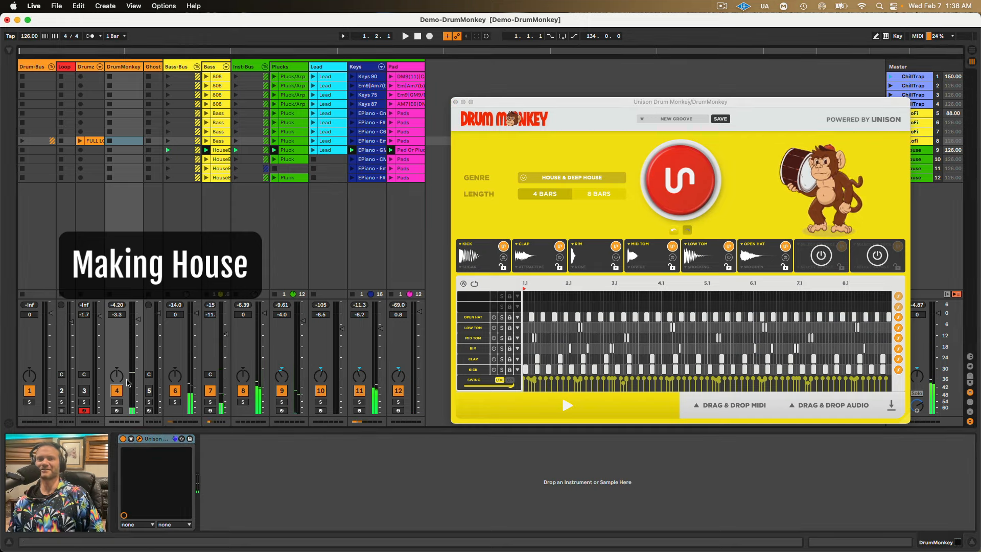
pyautogui.press('space')
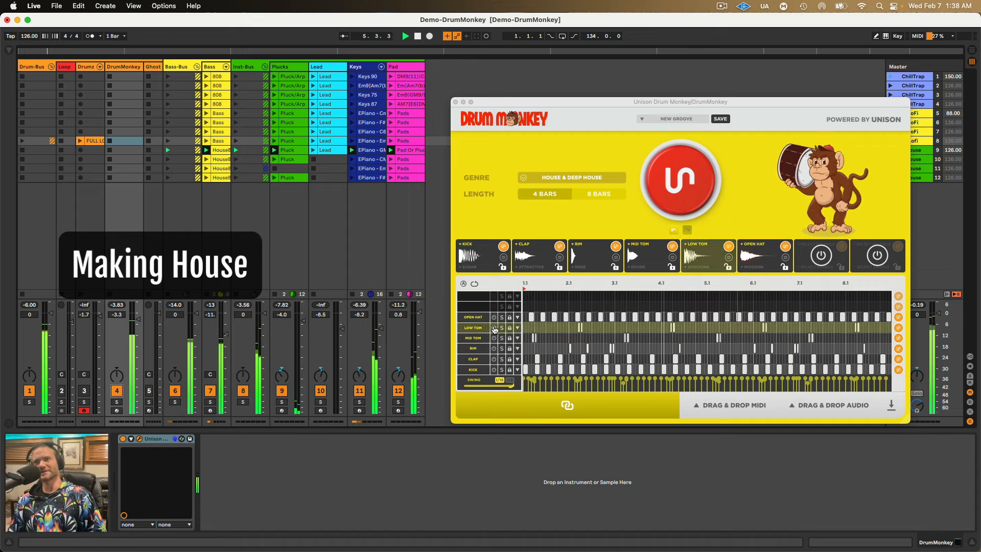
pyautogui.click(501, 318)
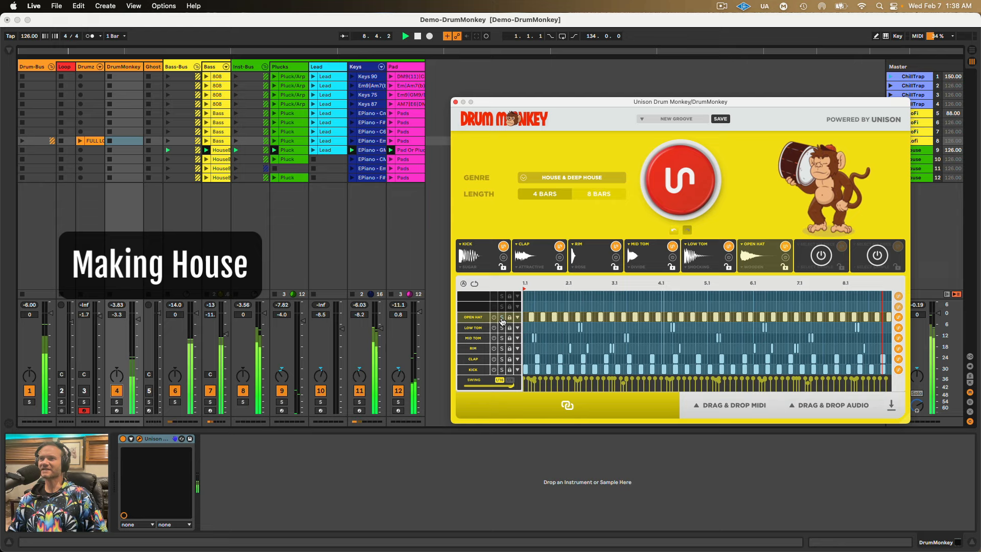
pyautogui.click(501, 318)
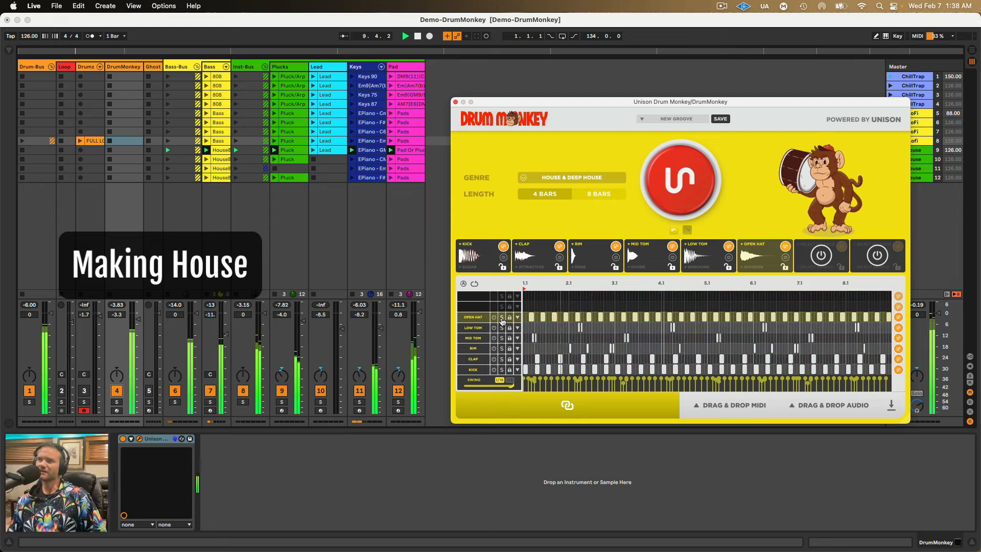
pyautogui.click(501, 318)
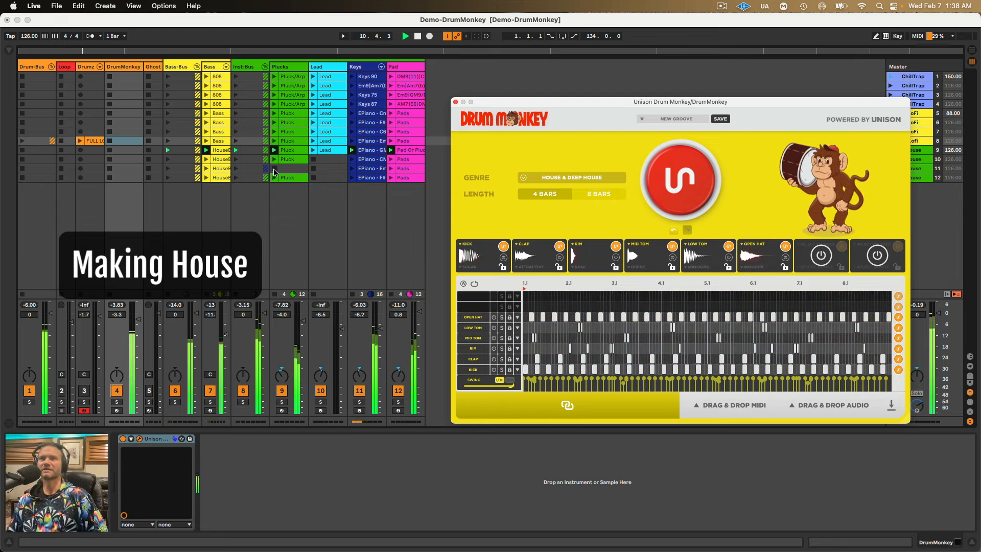
# Launch the scene 9 Lead clip, audition another generated House & Deep House groove, and step back to the first one.
pyautogui.click(314, 155)
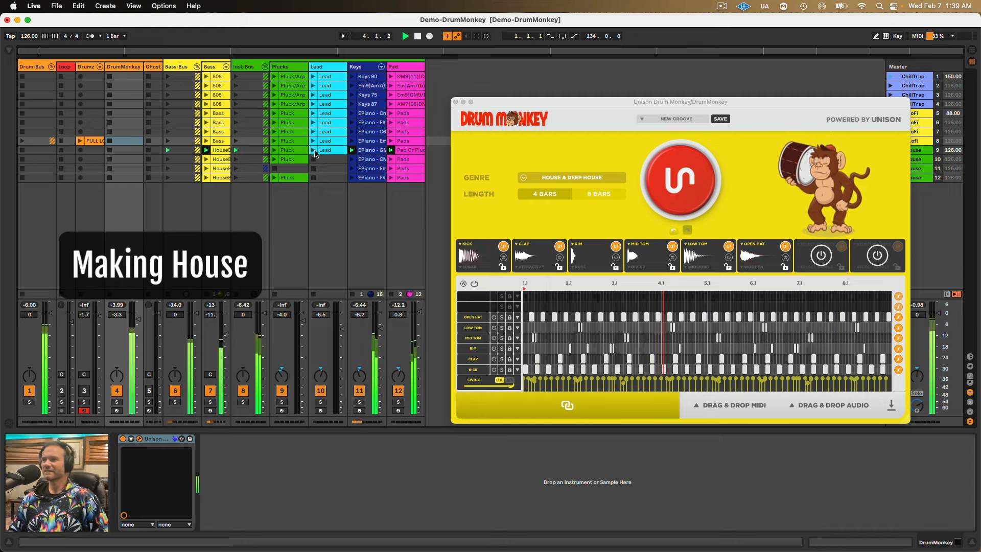
pyautogui.click(675, 177)
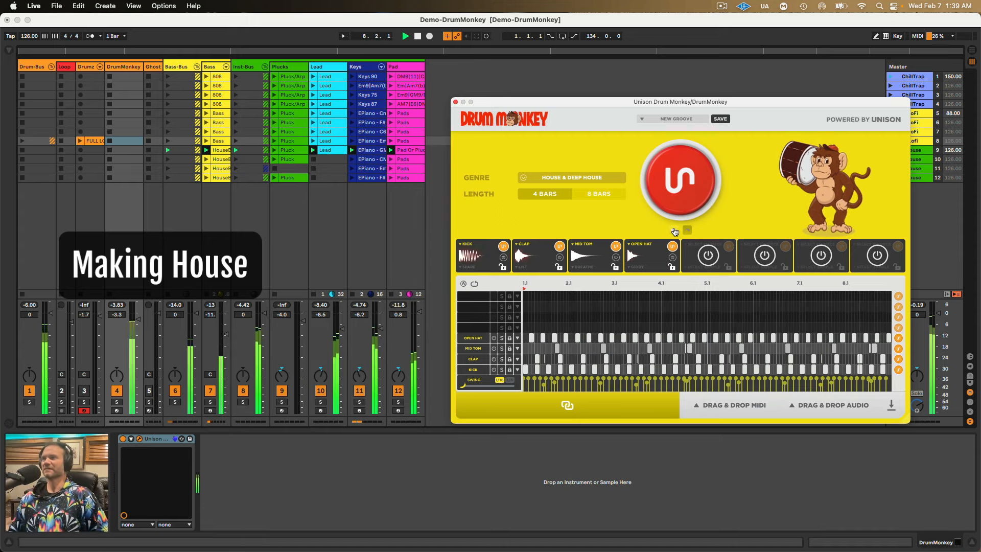
pyautogui.click(675, 231)
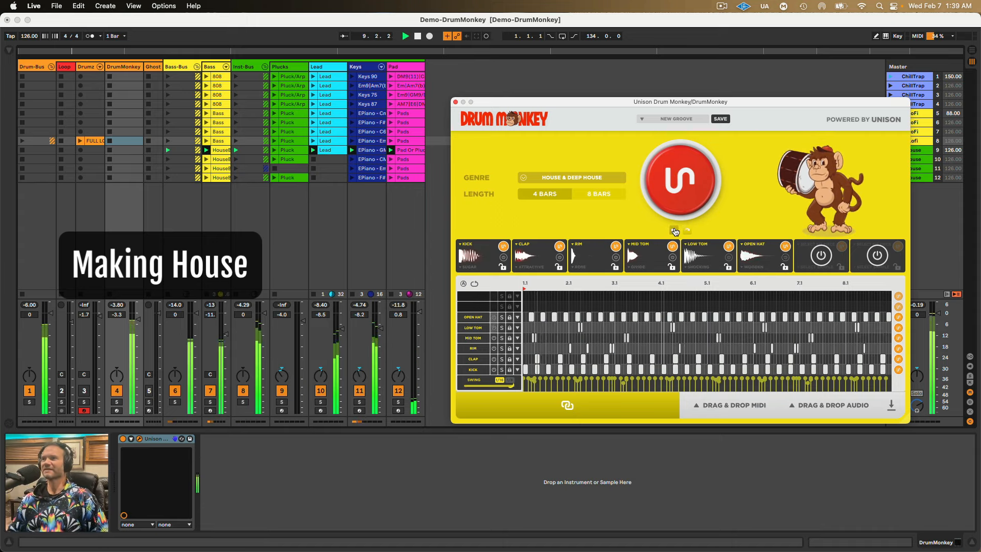
# Stop playback and place the first House groove as a full MIDI clip in the Drumz track's scene 9 slot.
pyautogui.press('space')
pyautogui.moveTo(729, 407)
pyautogui.moveTo(715, 358); pyautogui.dragTo(98, 150)
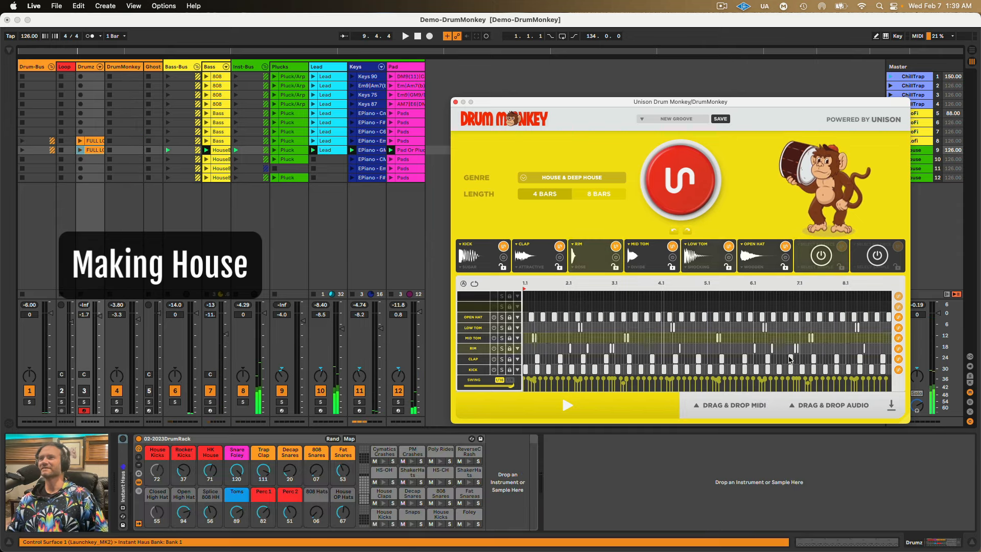
# Bring back the second House groove and place its full MIDI clip in the Drumz track's scene 10 slot.
pyautogui.click(688, 231)
pyautogui.press('space')
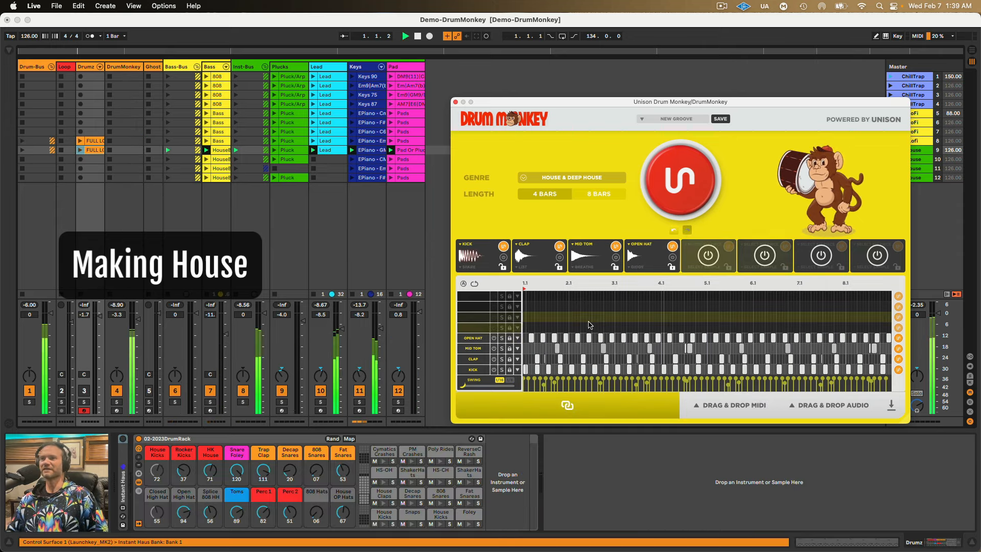
pyautogui.moveTo(729, 405)
pyautogui.moveTo(722, 346); pyautogui.dragTo(95, 159)
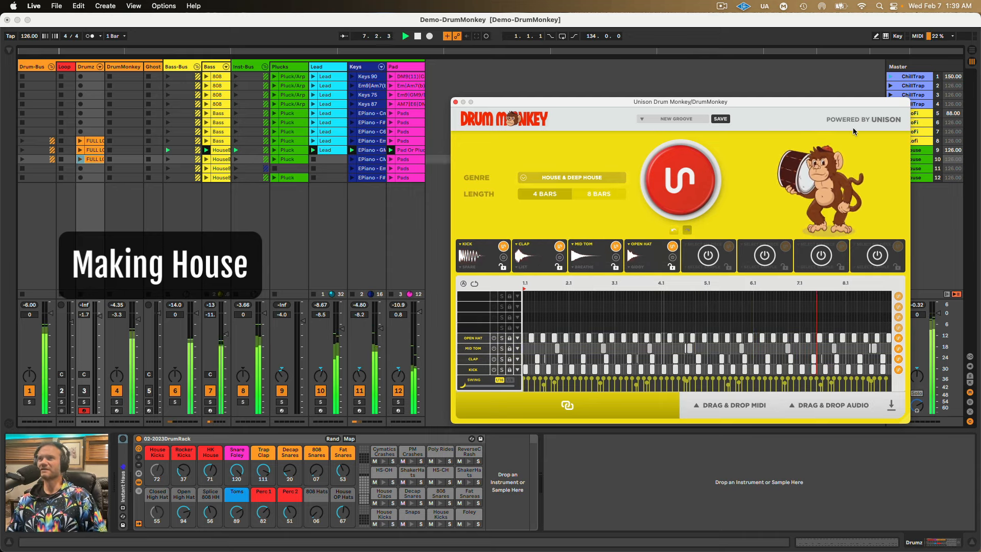
pyautogui.moveTo(811, 103); pyautogui.dragTo(740, 138)
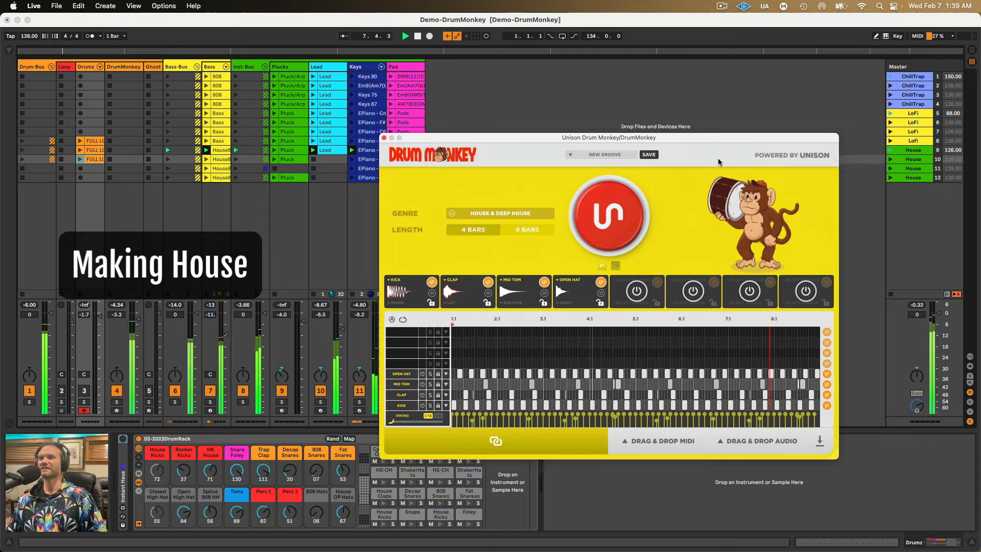
# Play scene 10 with the DrumMonkey track muted and lower the Pad track's volume to -1.4 dB.
pyautogui.click(890, 159)
pyautogui.click(117, 390)
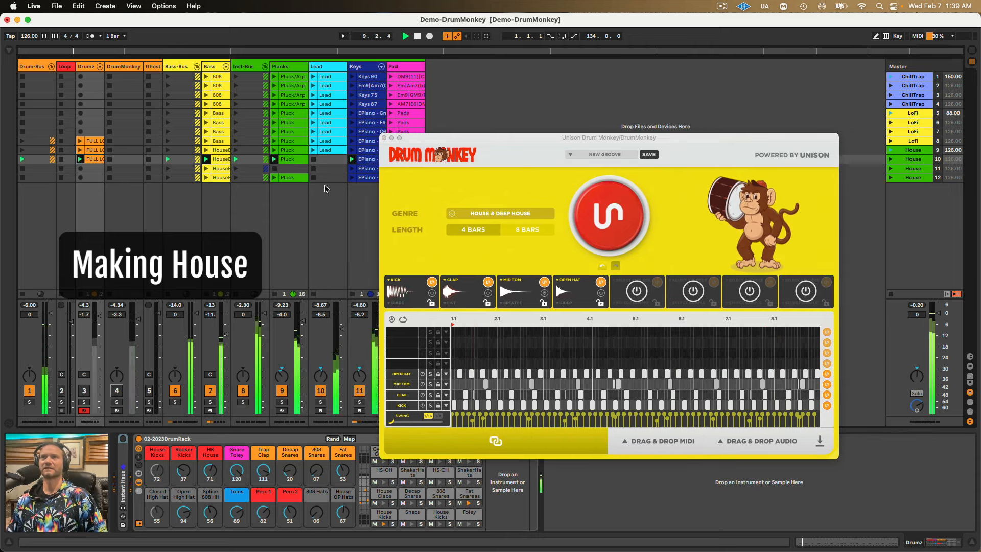
pyautogui.moveTo(416, 139); pyautogui.dragTo(436, 120)
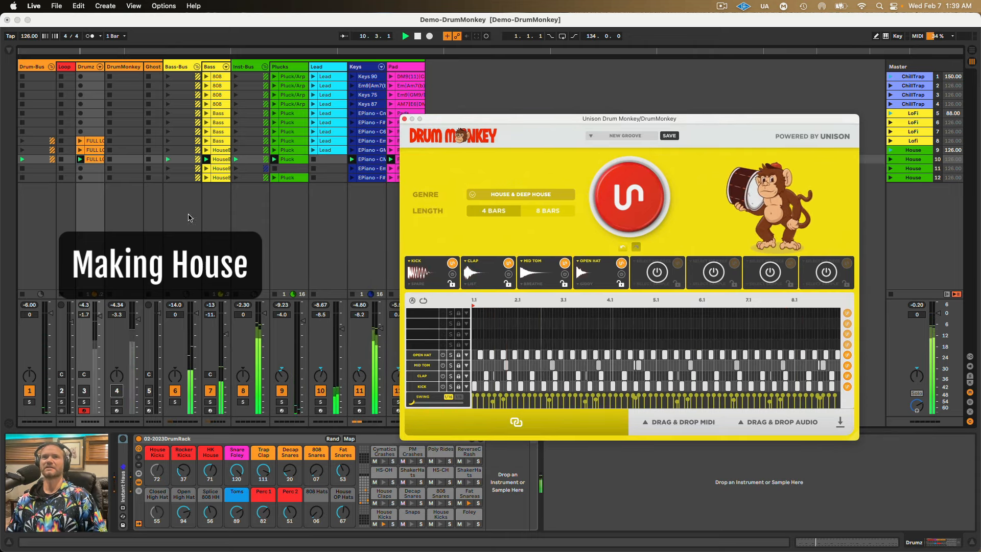
pyautogui.moveTo(406, 194); pyautogui.dragTo(448, 185)
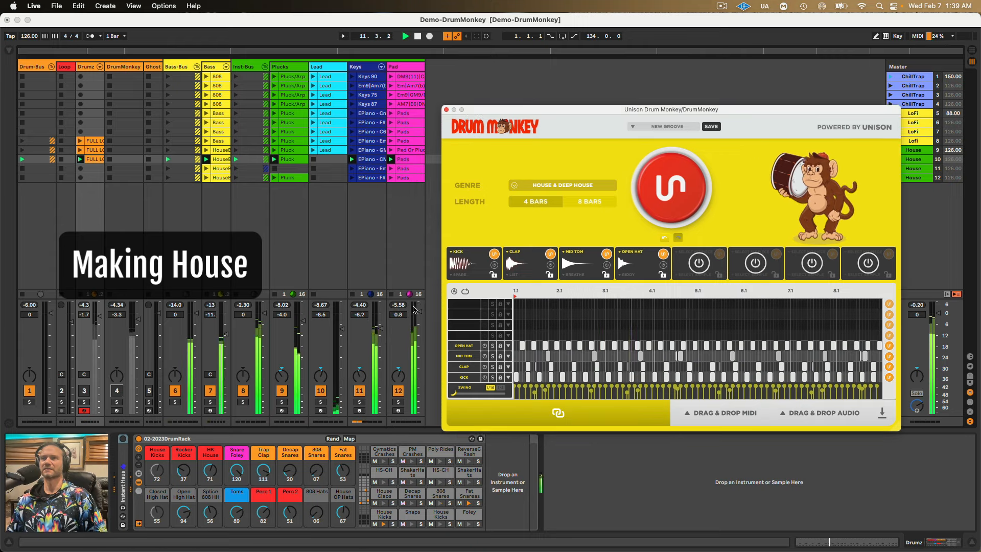
pyautogui.moveTo(419, 311); pyautogui.dragTo(420, 316)
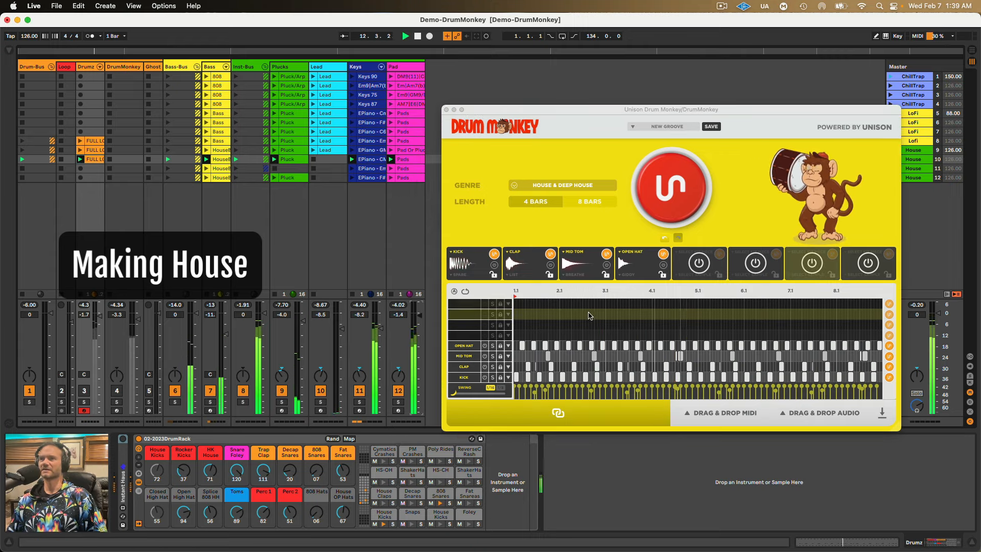
# Generate another House & Deep House groove and restart playback to audition it through the unmuted DrumMonkey track.
pyautogui.click(659, 206)
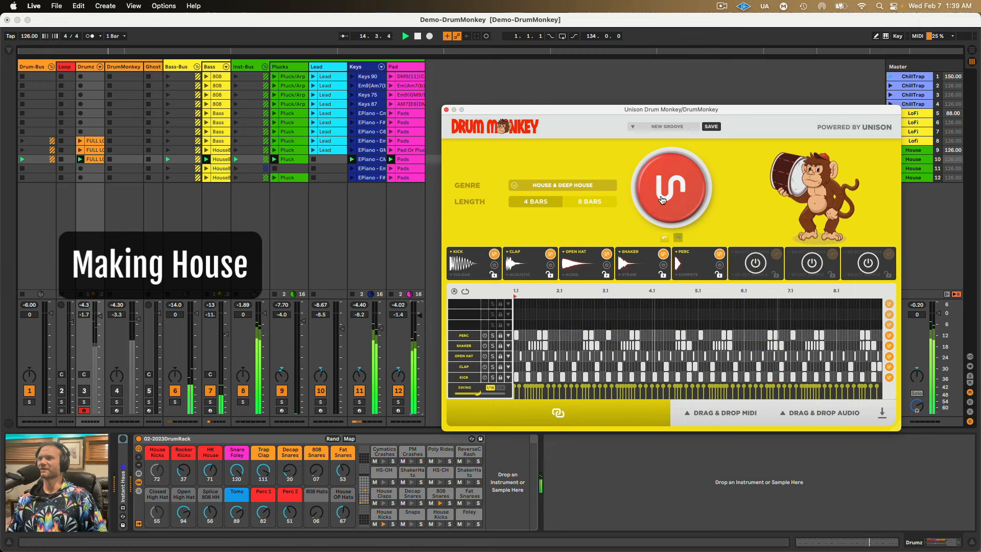
pyautogui.press('space')
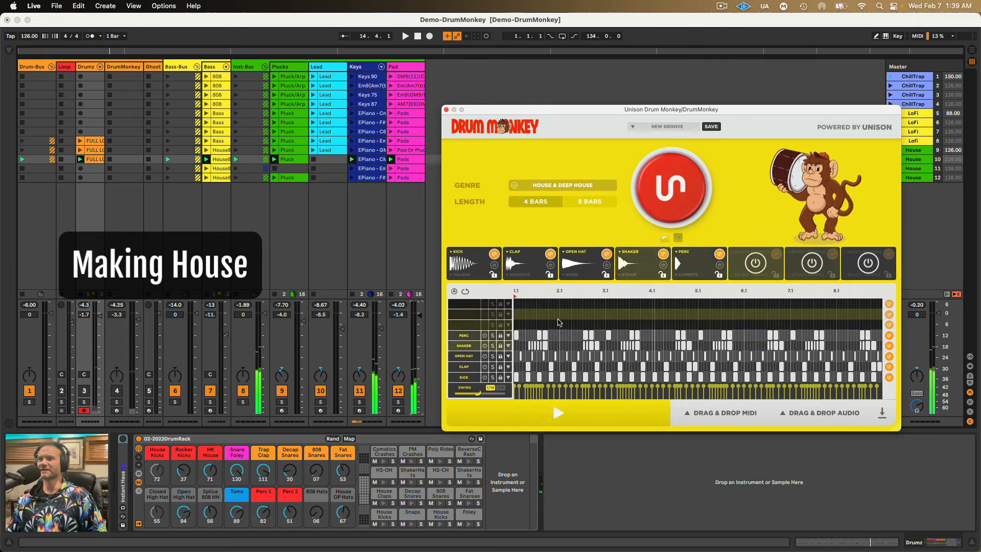
pyautogui.click(558, 415)
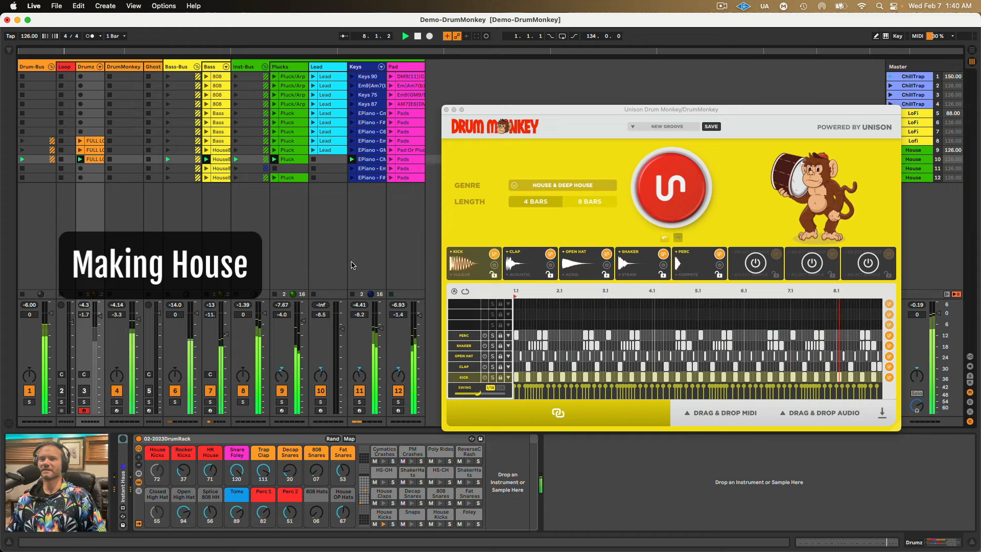
# Adjust the Shape and Cutoff macros in the Keys track's Vital synth and stop the track's playing clip.
pyautogui.click(368, 71)
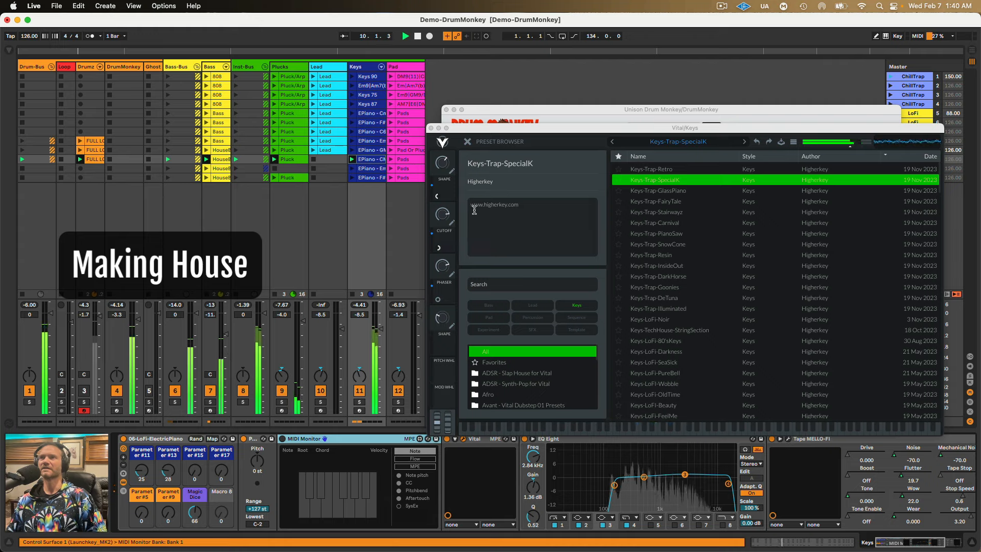
pyautogui.moveTo(441, 162); pyautogui.dragTo(439, 179)
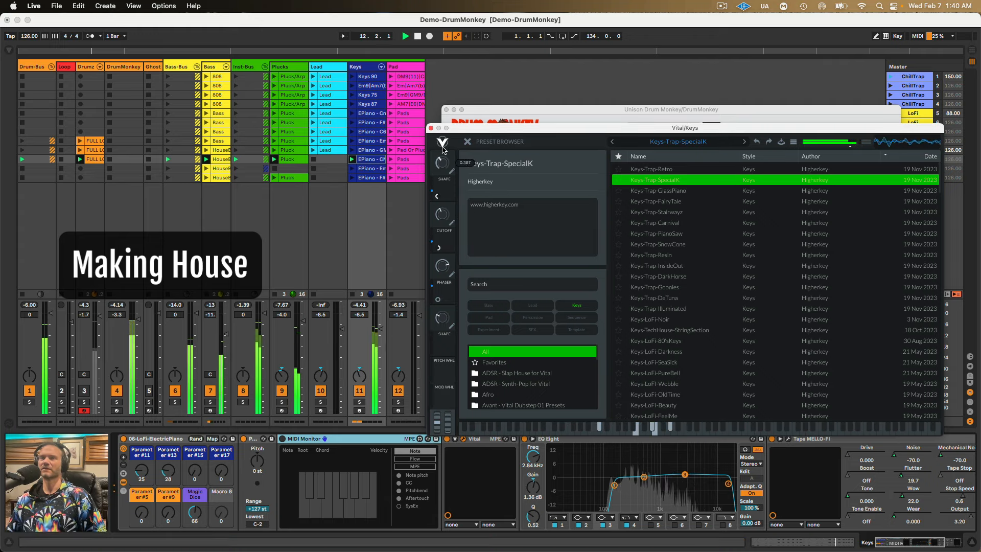
pyautogui.moveTo(440, 208)
pyautogui.mouseDown()
pyautogui.moveTo(439, 223)
pyautogui.moveTo(443, 205)
pyautogui.moveTo(444, 215)
pyautogui.mouseUp()
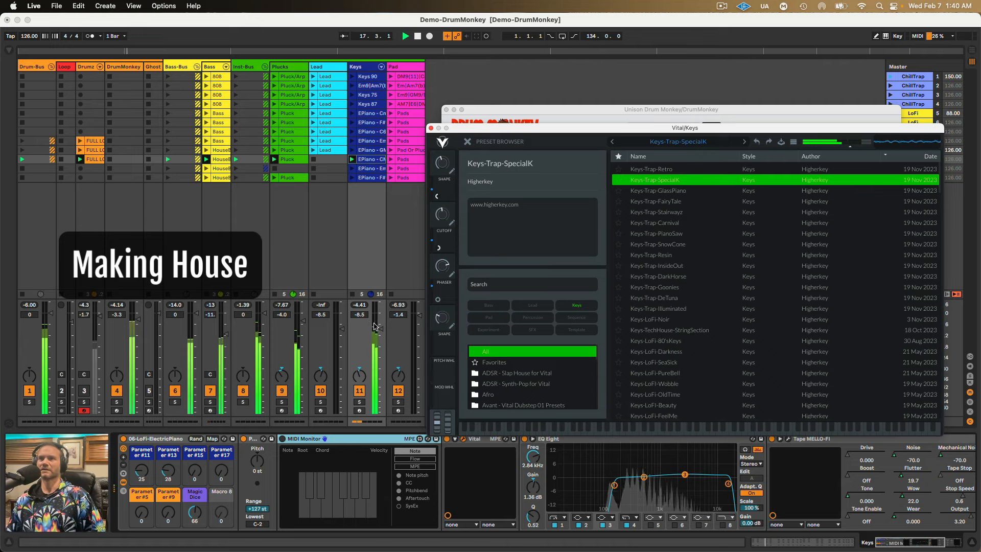
pyautogui.click(352, 293)
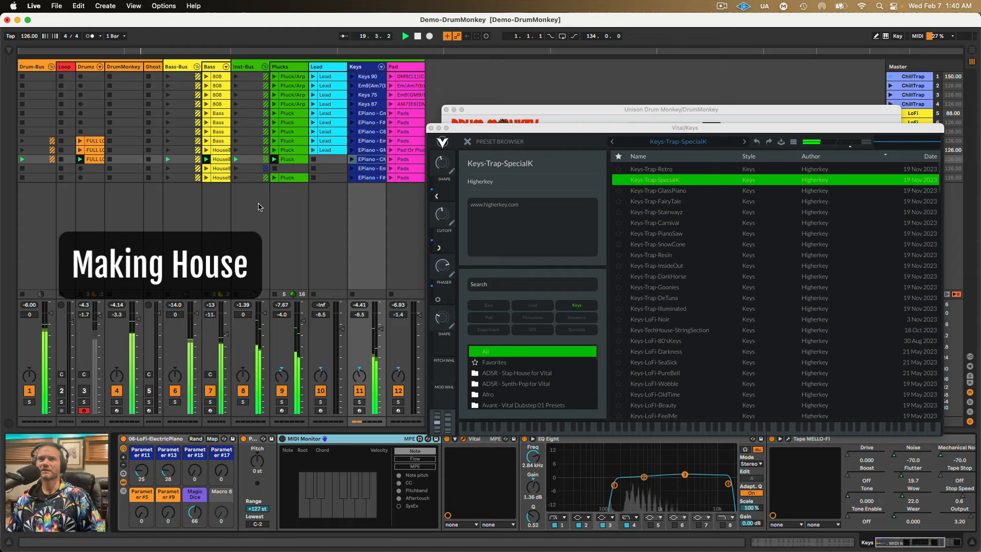
pyautogui.moveTo(463, 129); pyautogui.dragTo(453, 138)
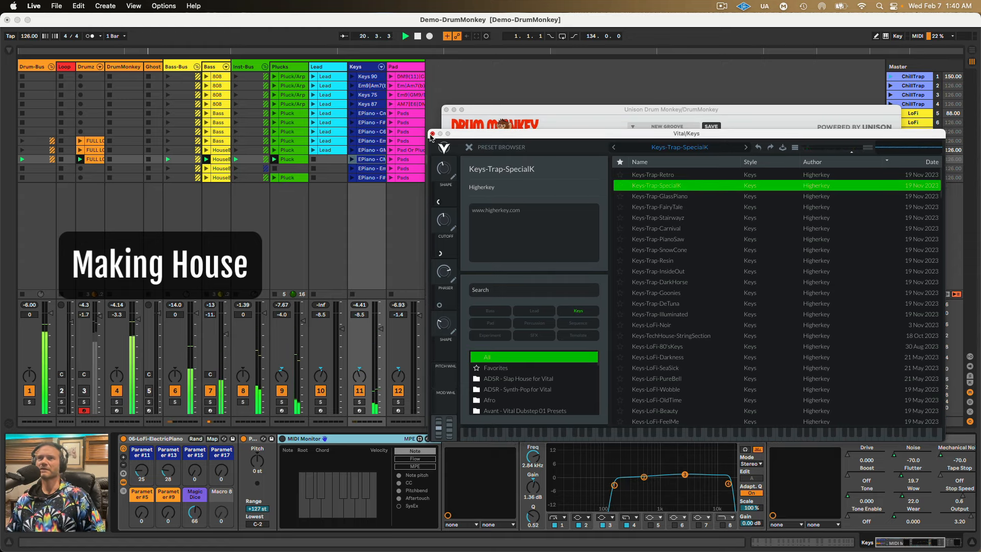
# Bring the Drum Monkey plugin window back up from the DrumMonkey track and solo that track.
pyautogui.click(118, 70)
pyautogui.doubleClick(140, 442)
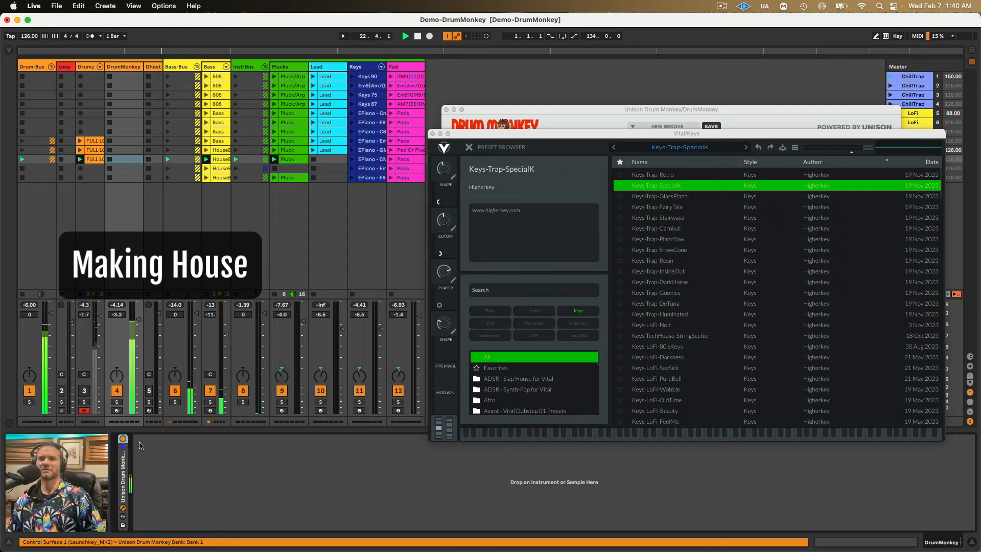
pyautogui.doubleClick(125, 455)
pyautogui.click(139, 439)
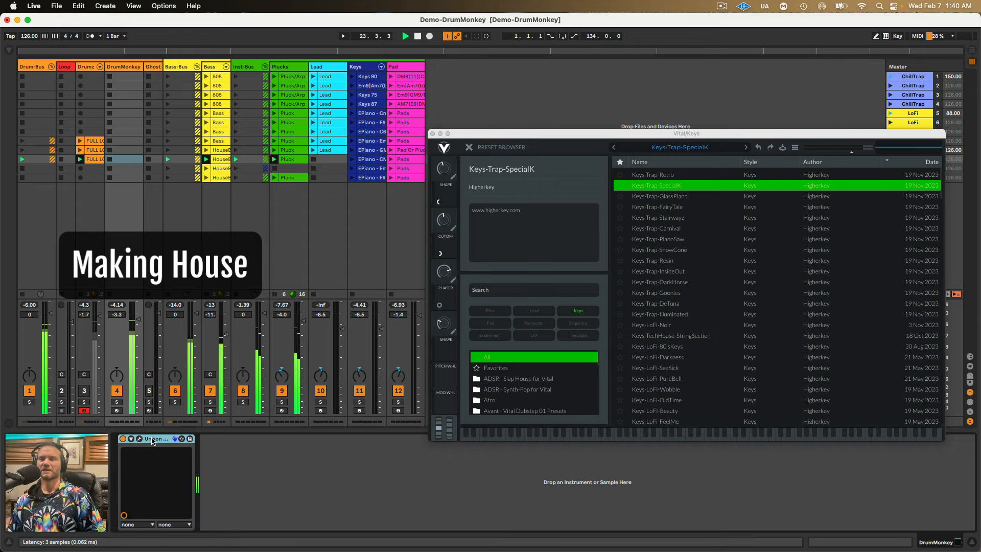
pyautogui.click(152, 441)
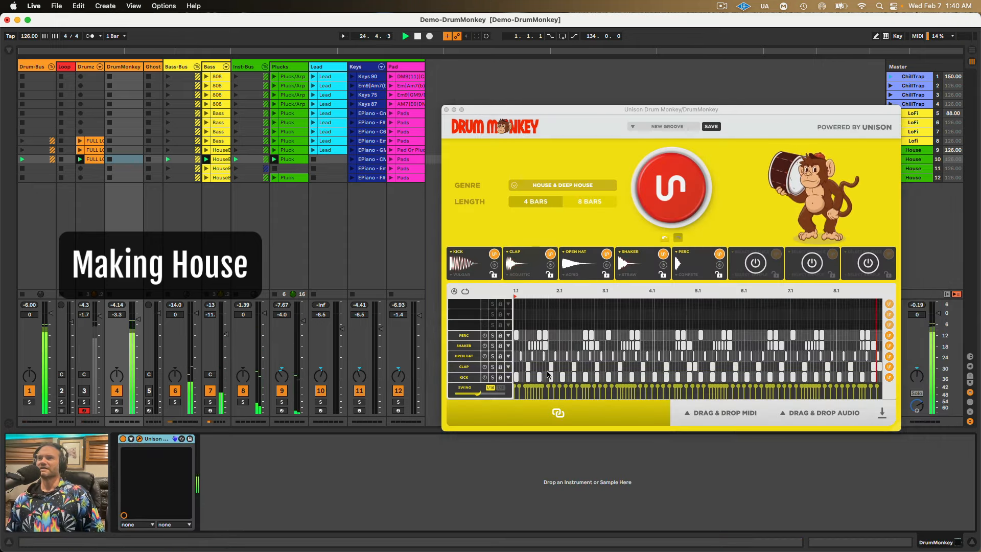
pyautogui.click(117, 402)
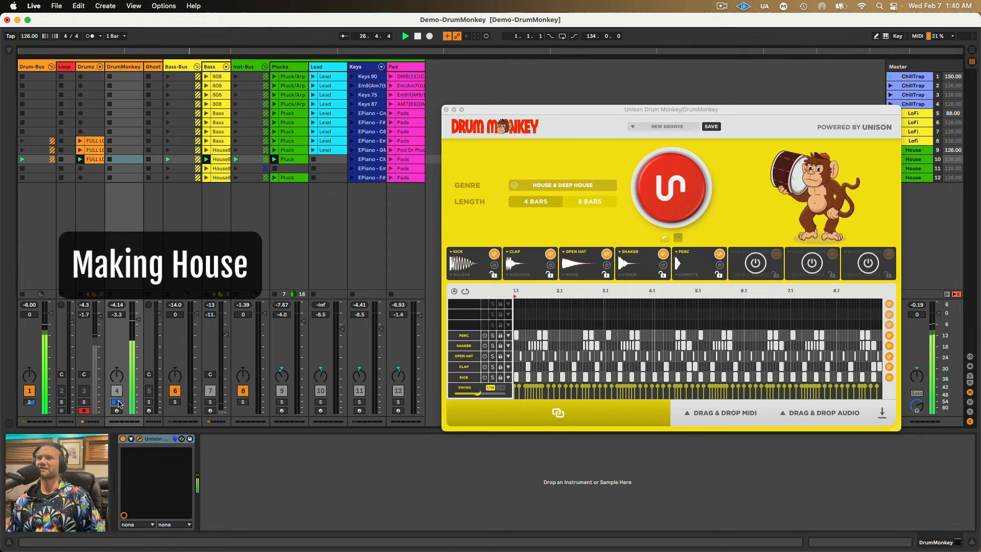
# Fatten the Clap sample in Drum Monkey and adjust the panning of the Clap, Shaker and Perc sounds.
pyautogui.click(534, 267)
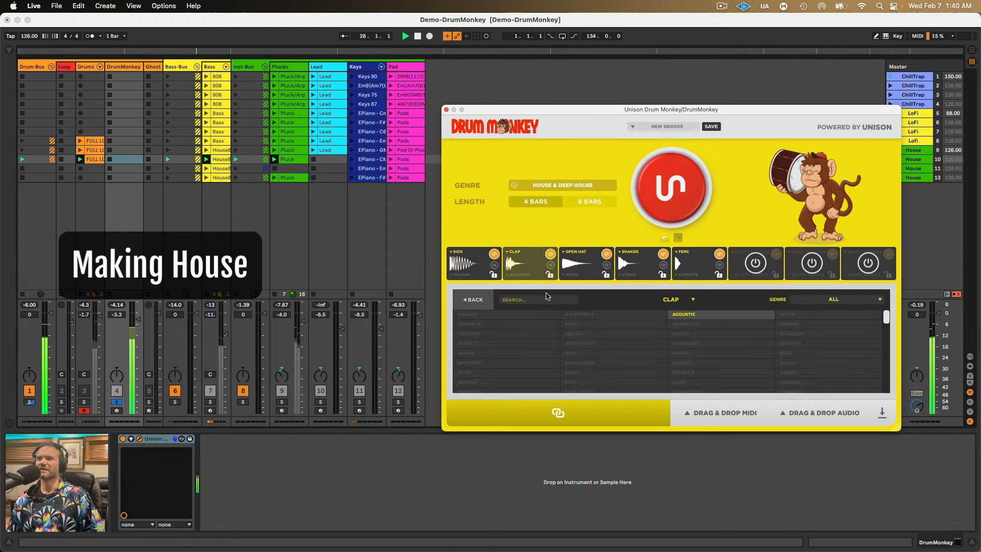
pyautogui.click(530, 263)
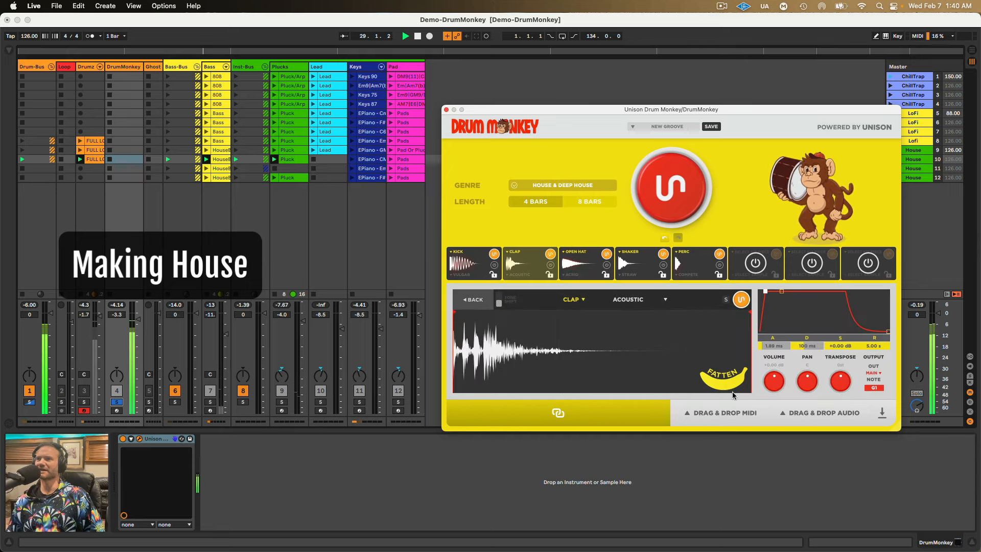
pyautogui.moveTo(733, 395); pyautogui.dragTo(723, 380)
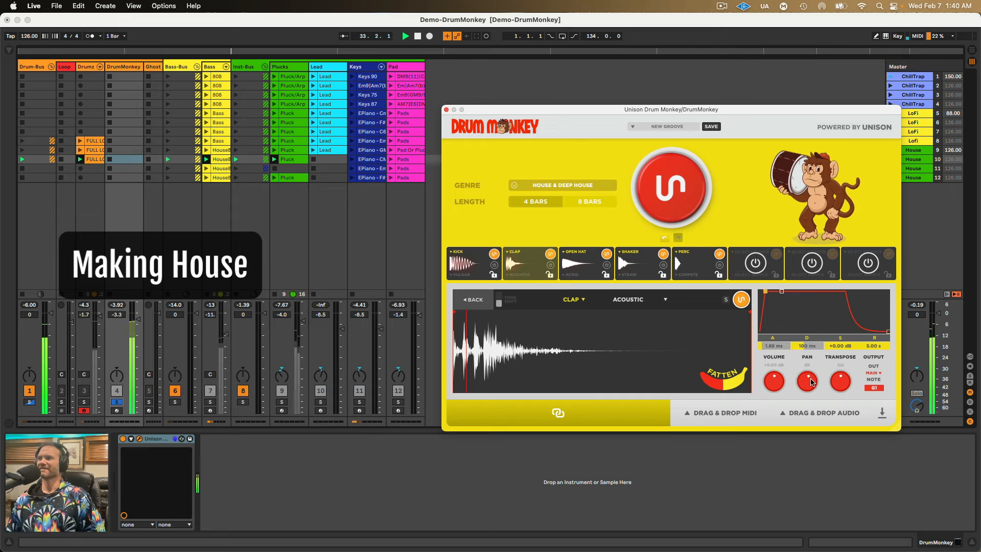
pyautogui.click(643, 274)
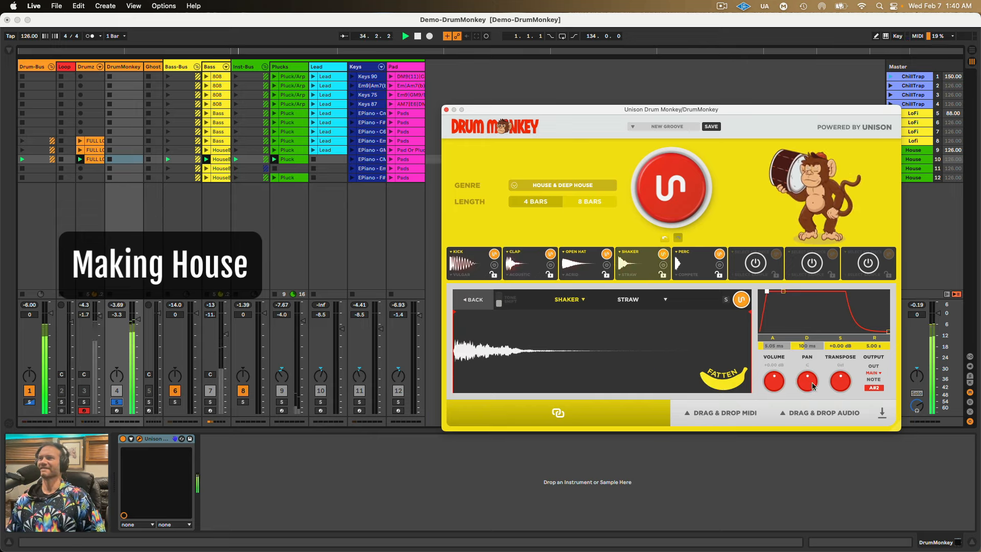
pyautogui.click(700, 270)
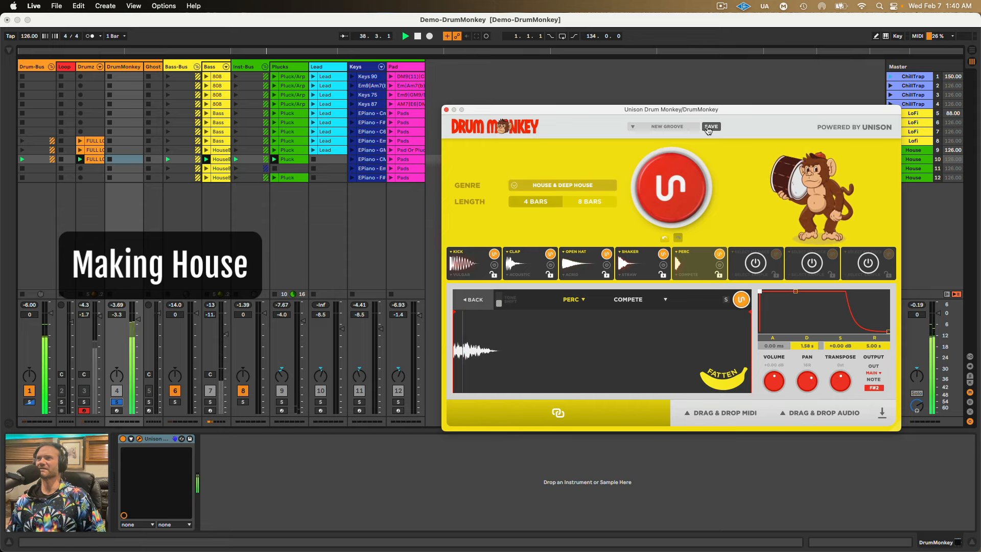
# Check the existing House preset names in Drum Monkey and save the current groove as HOUSE-02.
pyautogui.click(664, 126)
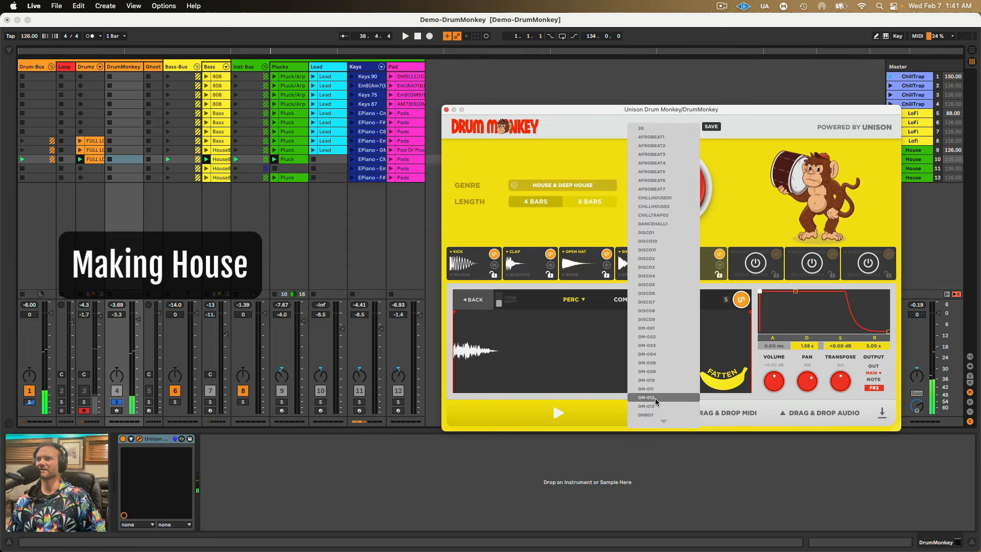
pyautogui.moveTo(658, 422)
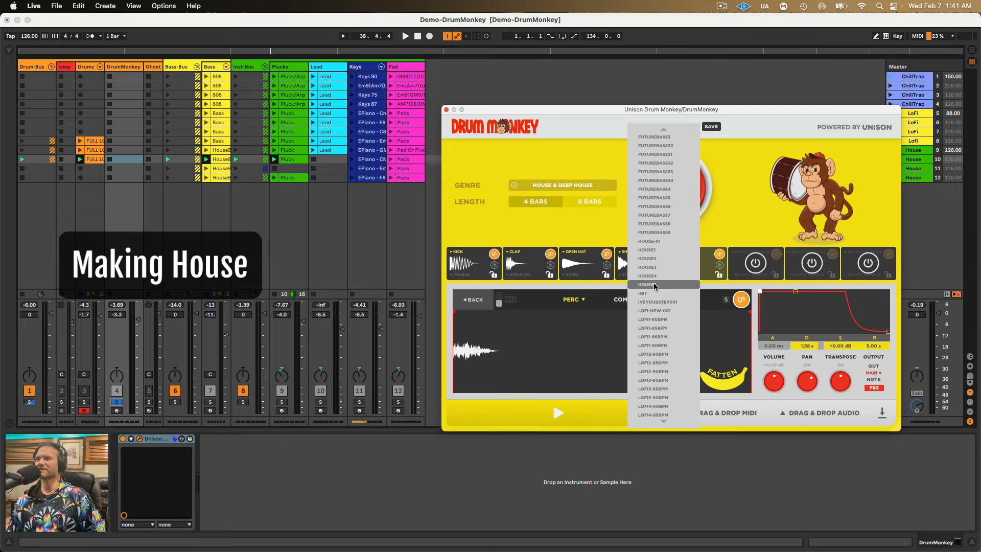
pyautogui.click(664, 241)
pyautogui.click(664, 126)
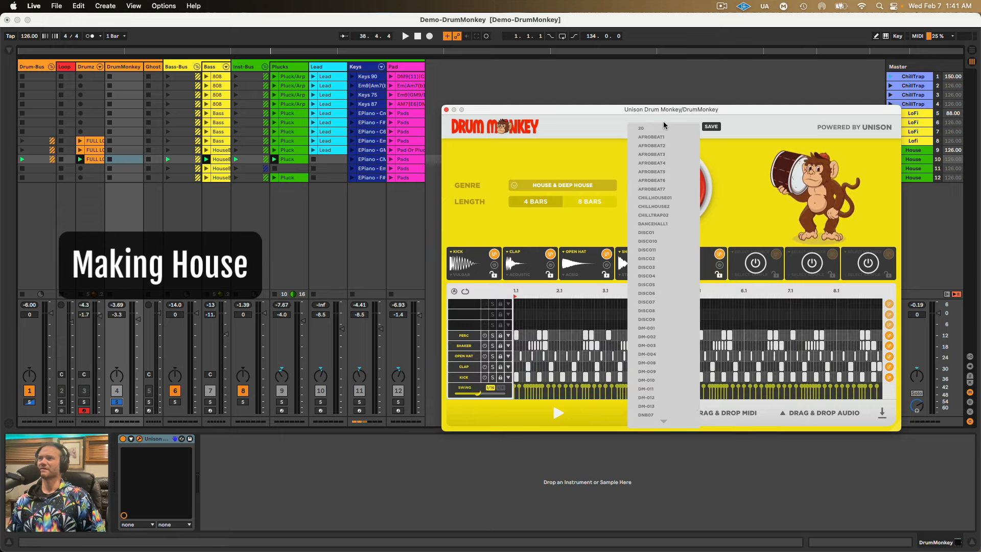
pyautogui.click(738, 119)
pyautogui.click(711, 127)
pyautogui.write('HOUSE-02')
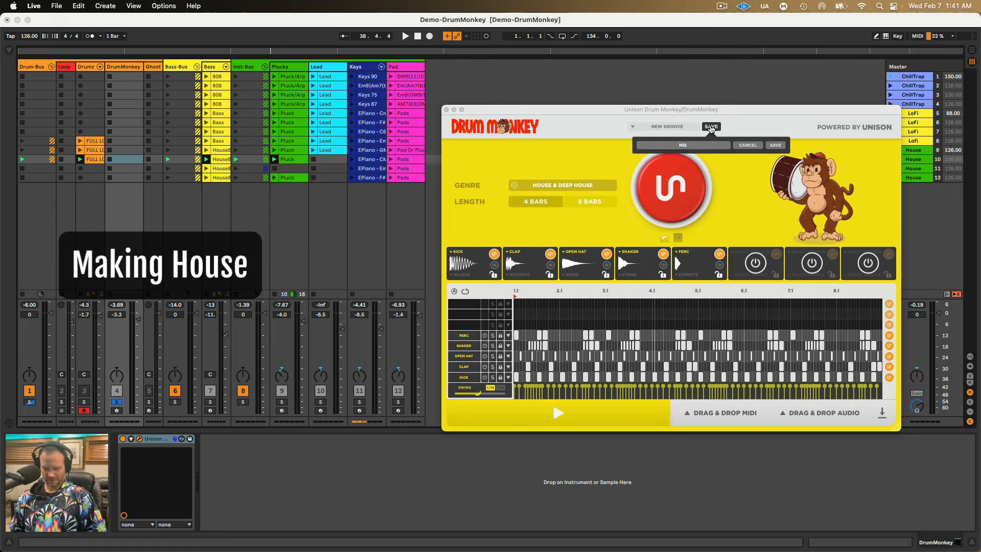
pyautogui.click(775, 146)
# Look through Drum Monkey's list of saved grooves, from the House presets to the Trap presets.
pyautogui.click(680, 128)
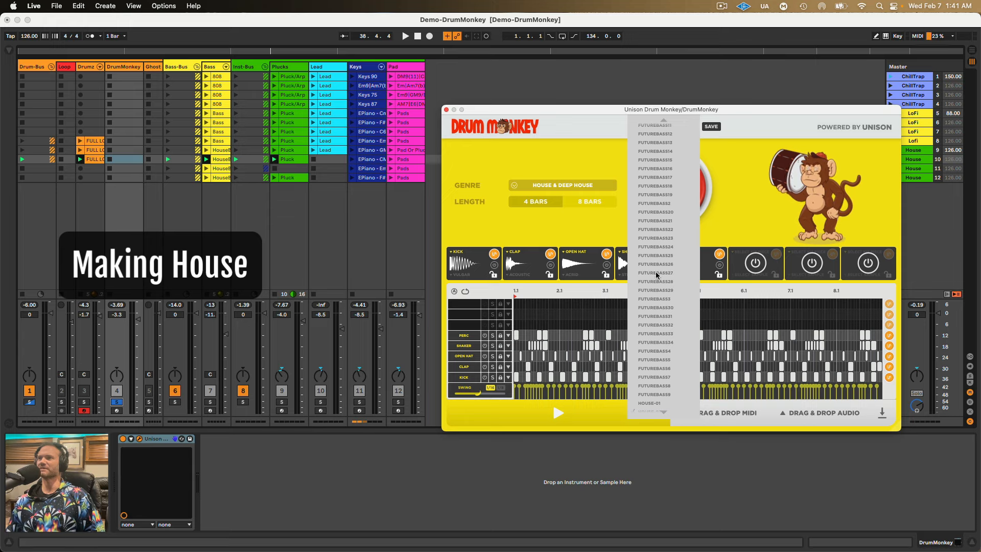
pyautogui.moveTo(658, 408)
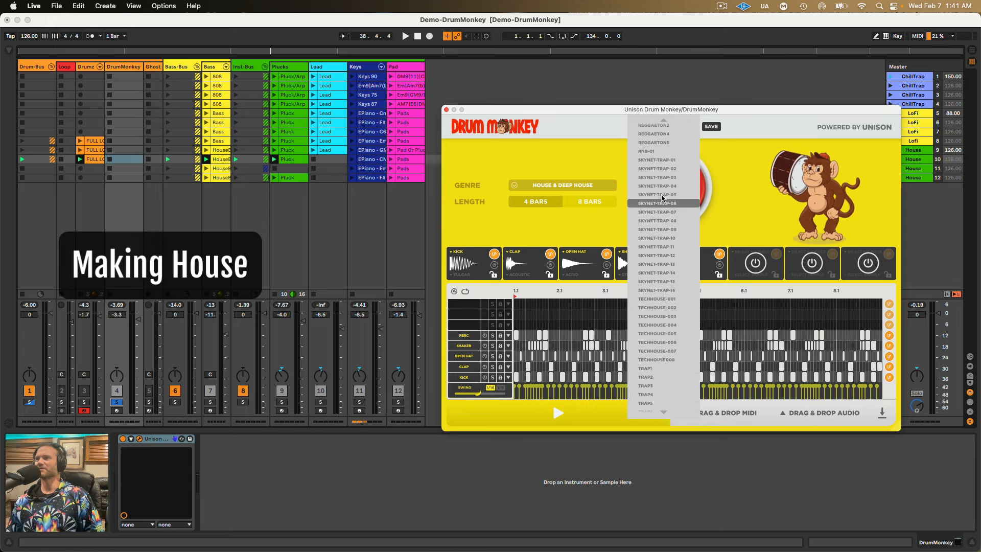
pyautogui.moveTo(667, 116)
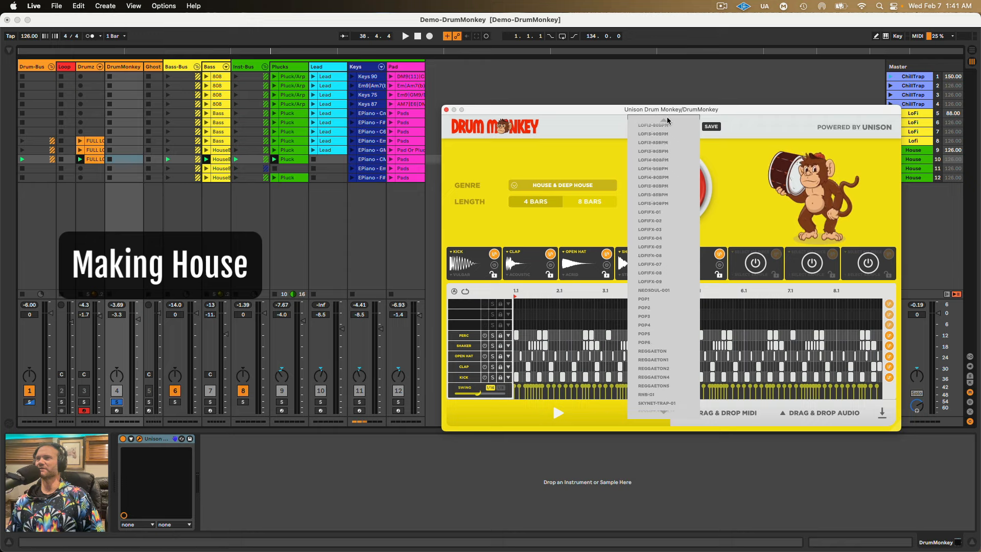
pyautogui.click(728, 161)
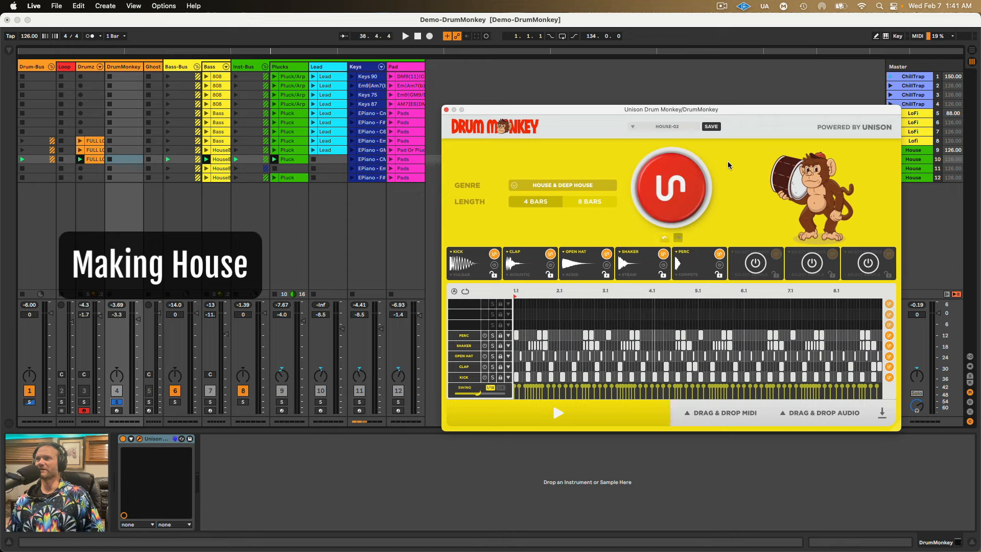
# Restart playback of the saved groove and unsolo the DrumMonkey track to hear it with the other tracks.
pyautogui.press('space')
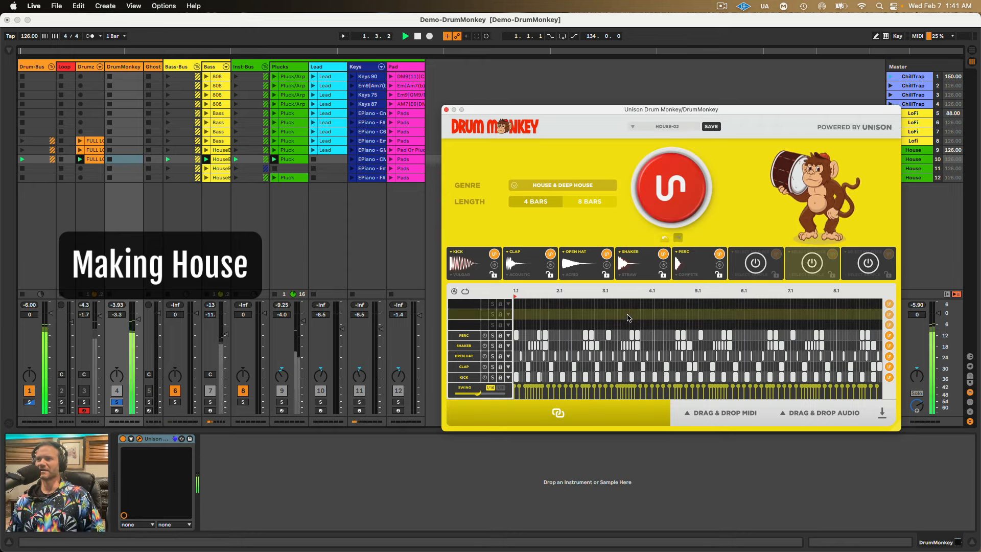
pyautogui.press('space')
pyautogui.press('space')
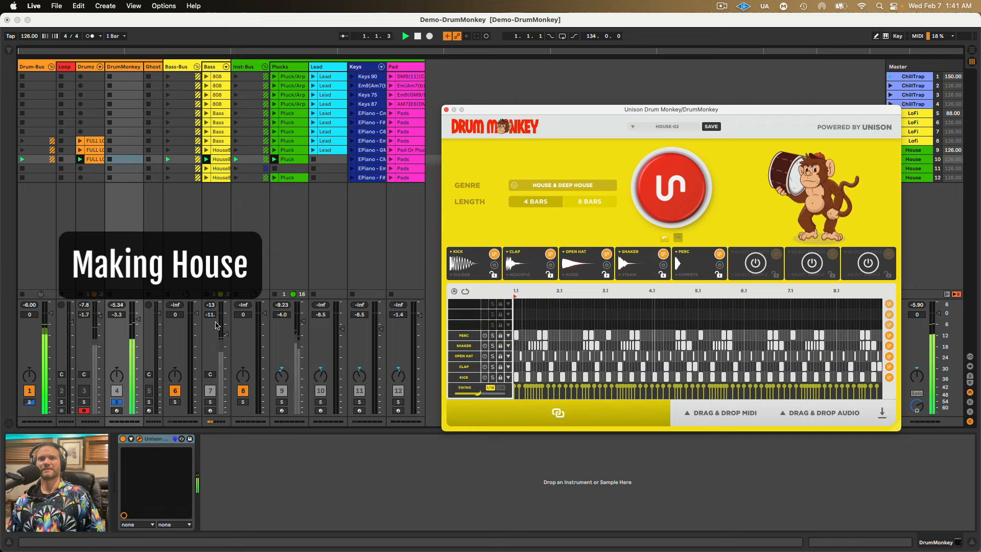
pyautogui.click(116, 402)
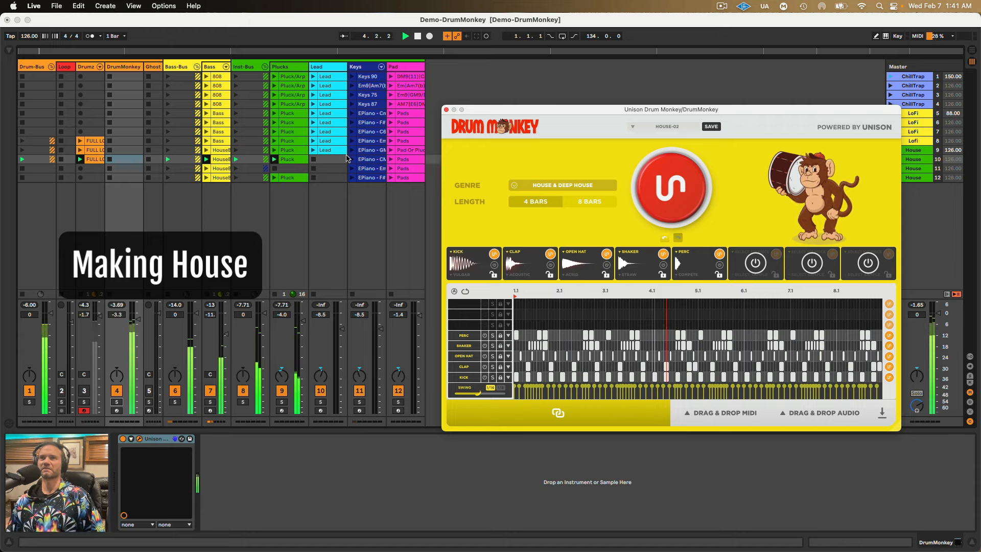
# Launch the Pad track's scene 10 clip and lower the track's volume to -3.9 dB.
pyautogui.click(391, 159)
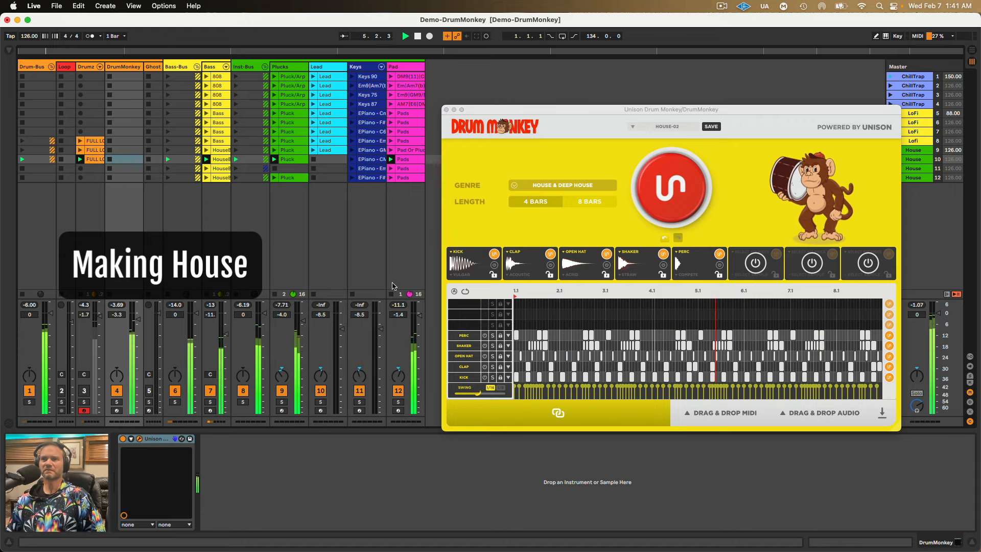
pyautogui.moveTo(420, 315); pyautogui.dragTo(419, 321)
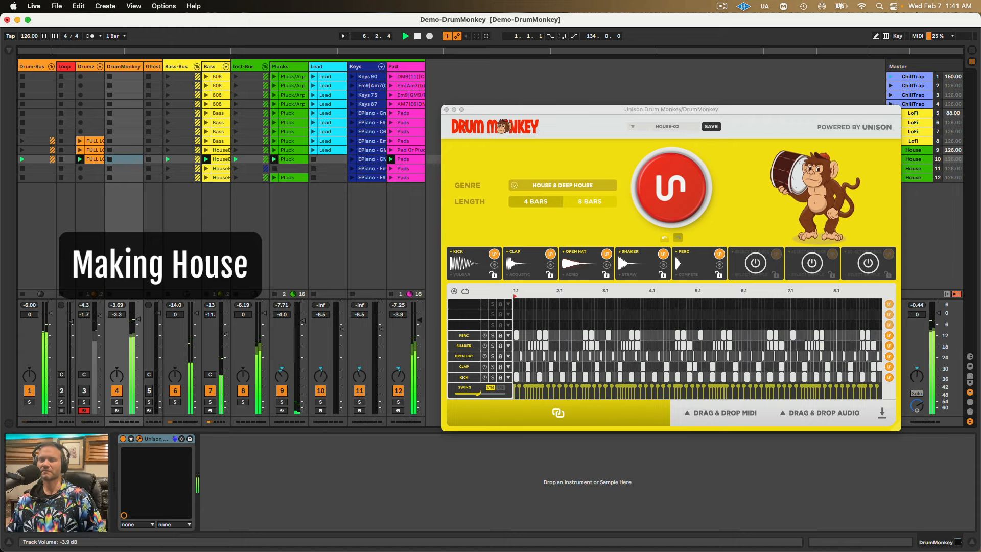
pyautogui.moveTo(467, 109); pyautogui.dragTo(461, 109)
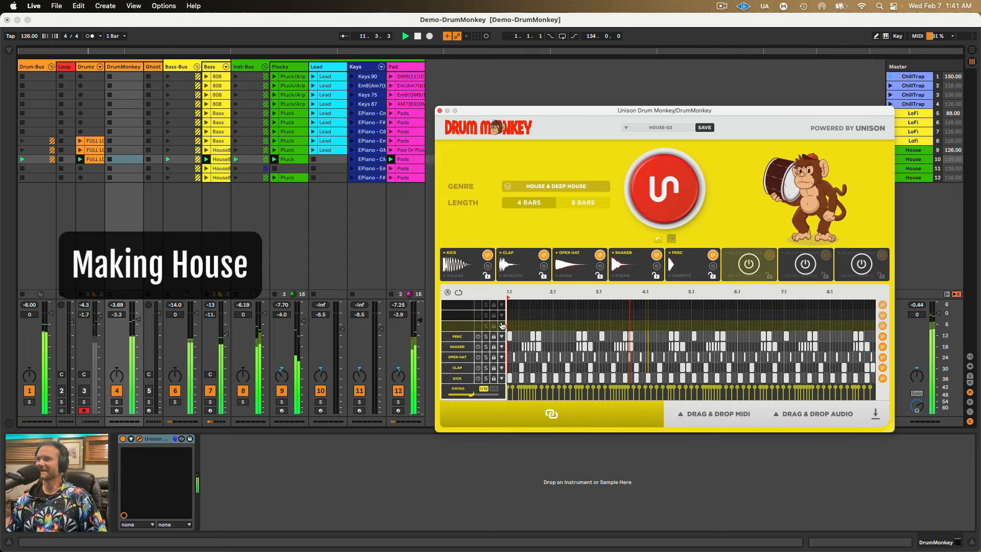
# Try a newly generated Shaker pattern in the HOUSE-02 groove, stop playback and undo the pattern change.
pyautogui.click(883, 348)
pyautogui.press('space')
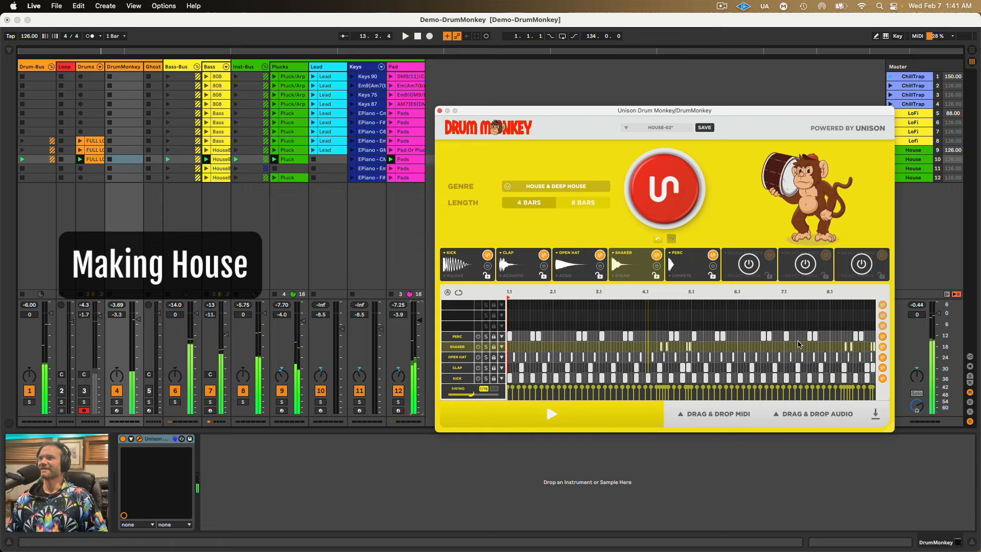
pyautogui.click(658, 238)
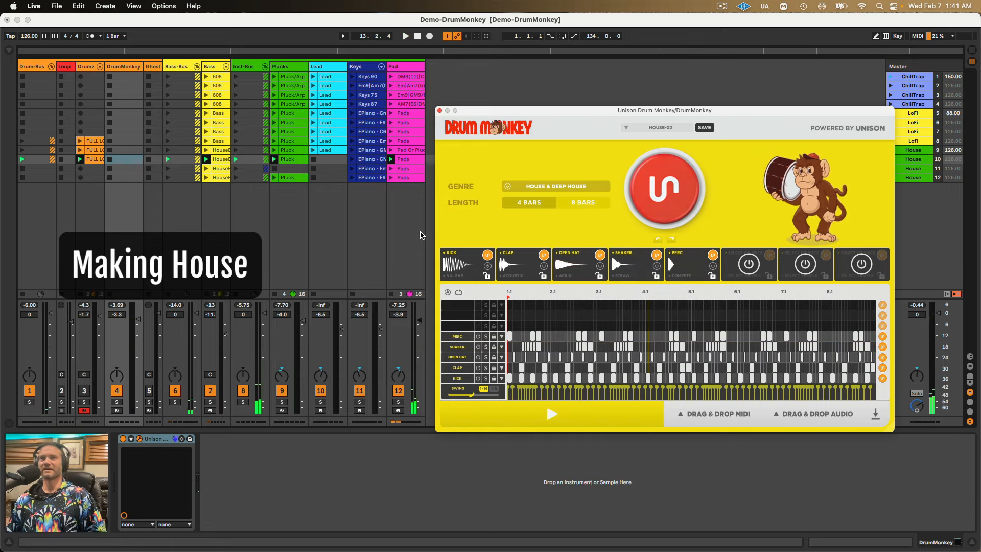
# Launch House scene 11 and reposition the Drum Monkey window clear of the track columns.
pyautogui.moveTo(655, 113); pyautogui.dragTo(628, 128)
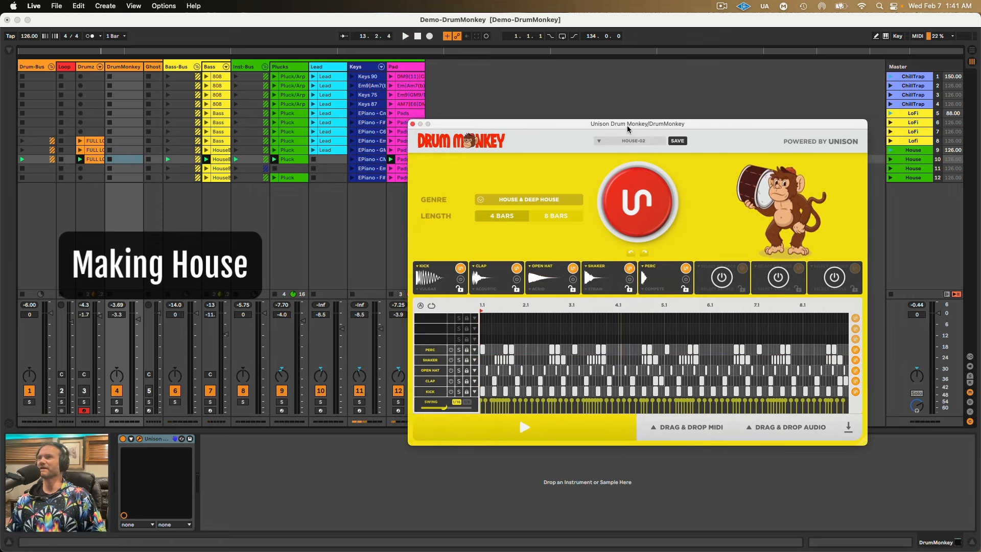
pyautogui.click(889, 168)
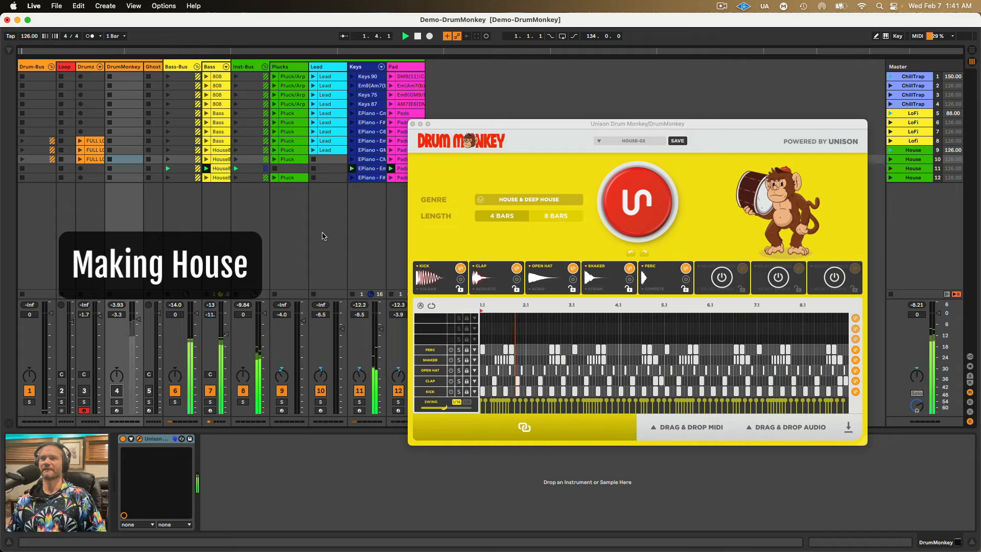
pyautogui.moveTo(476, 128); pyautogui.dragTo(506, 109)
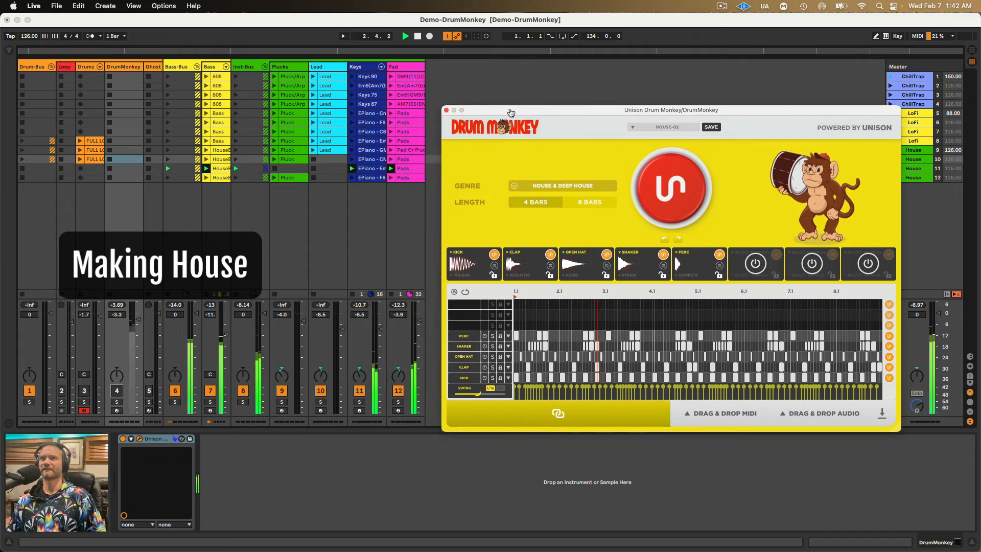
# In the Bass track's Vital synth, set the Acoustic macro to 0.843, raise the Downsample macro and close the synth.
pyautogui.click(221, 69)
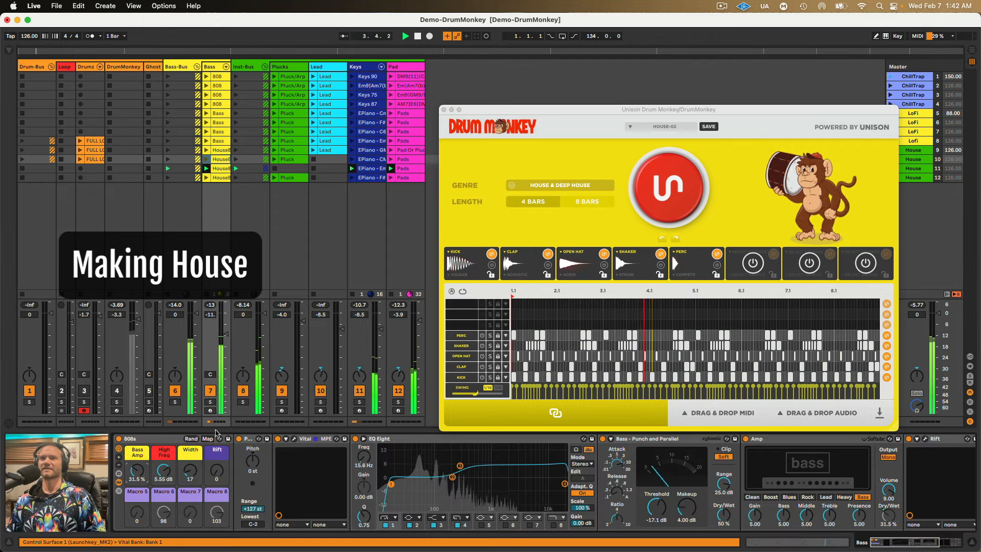
pyautogui.click(295, 439)
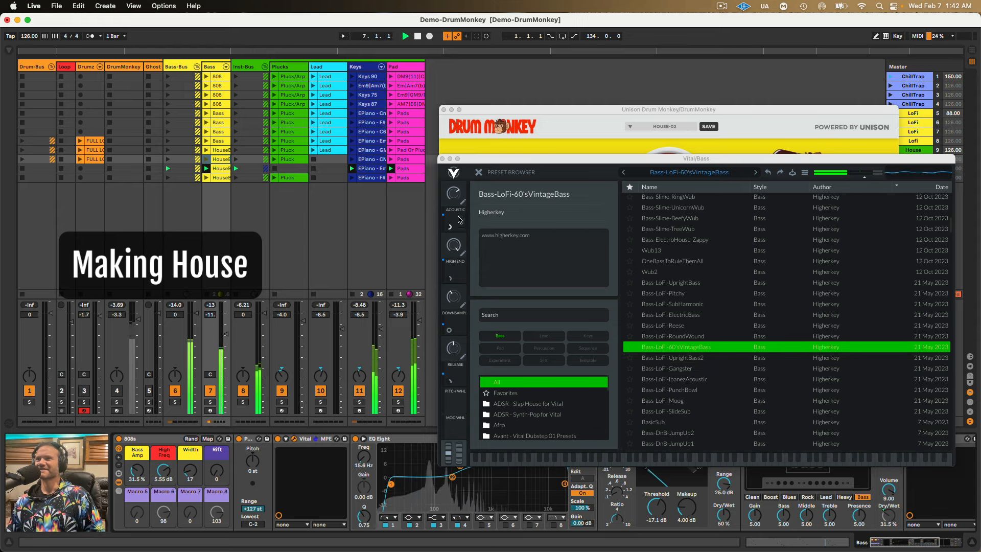
pyautogui.click(456, 192)
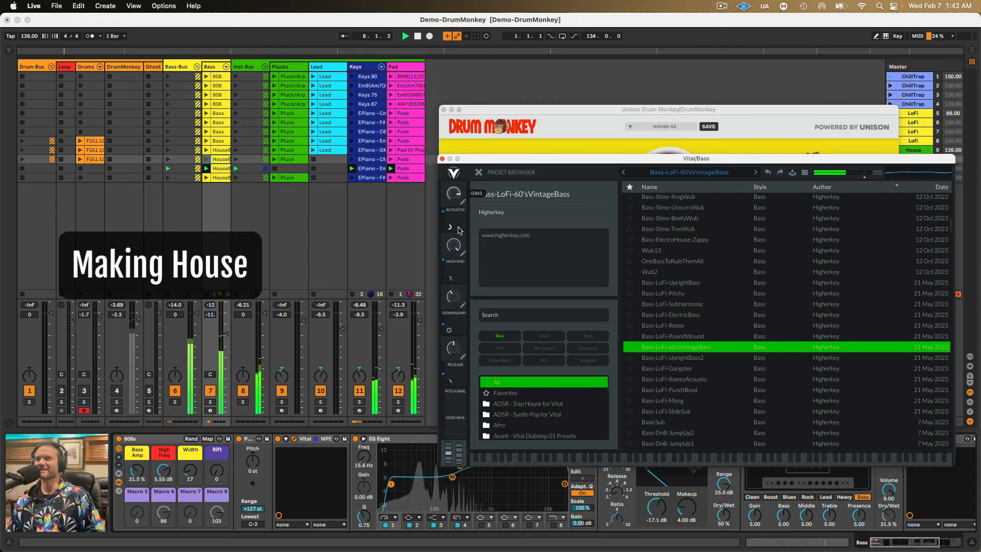
pyautogui.moveTo(453, 299); pyautogui.dragTo(455, 287)
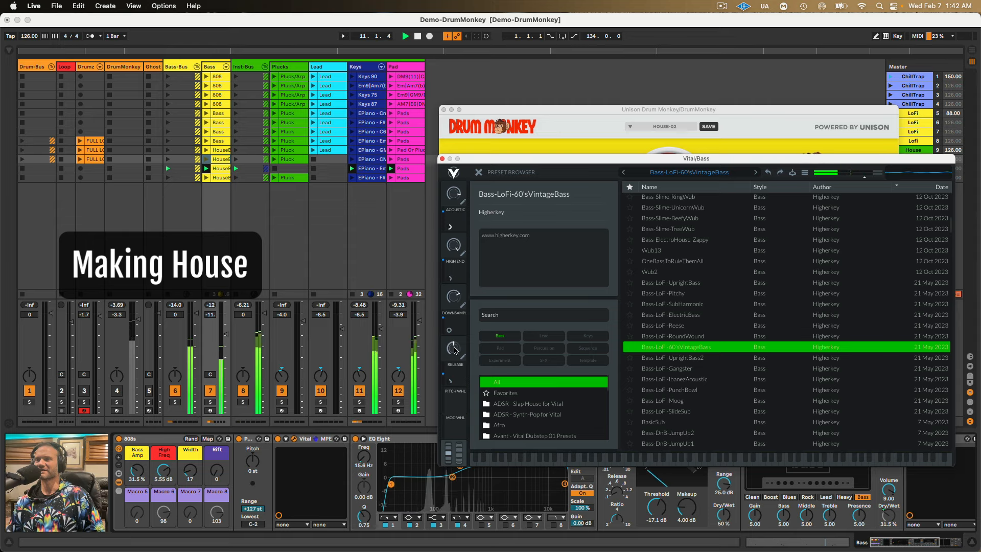
pyautogui.click(442, 159)
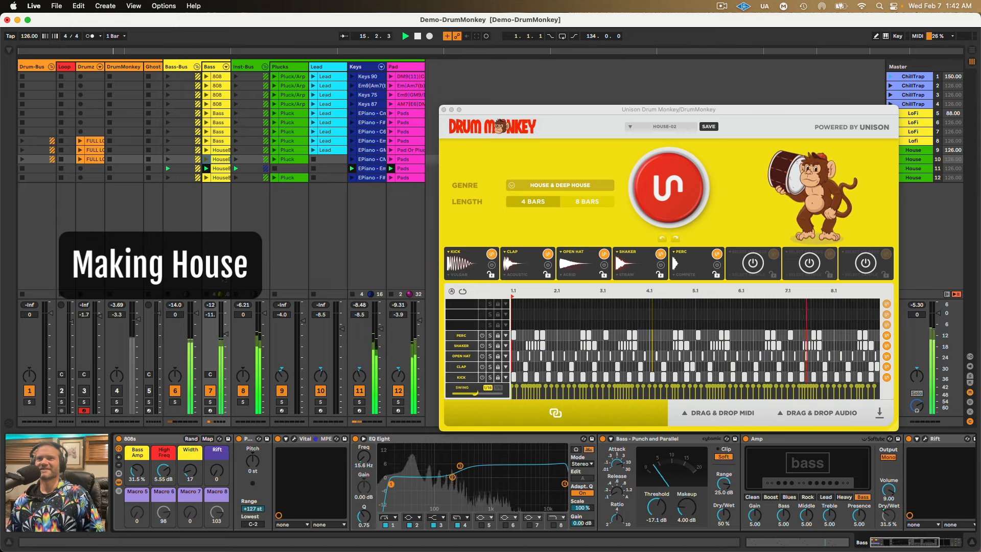
# Generate a new House & Deep House groove and play it with the DrumMonkey track turned back on.
pyautogui.click(668, 187)
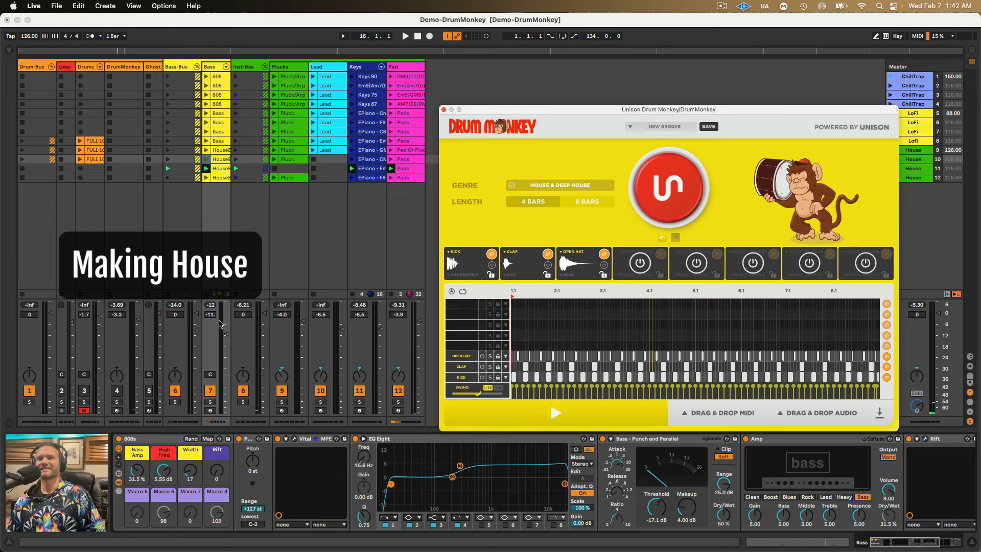
pyautogui.click(118, 392)
pyautogui.press('space')
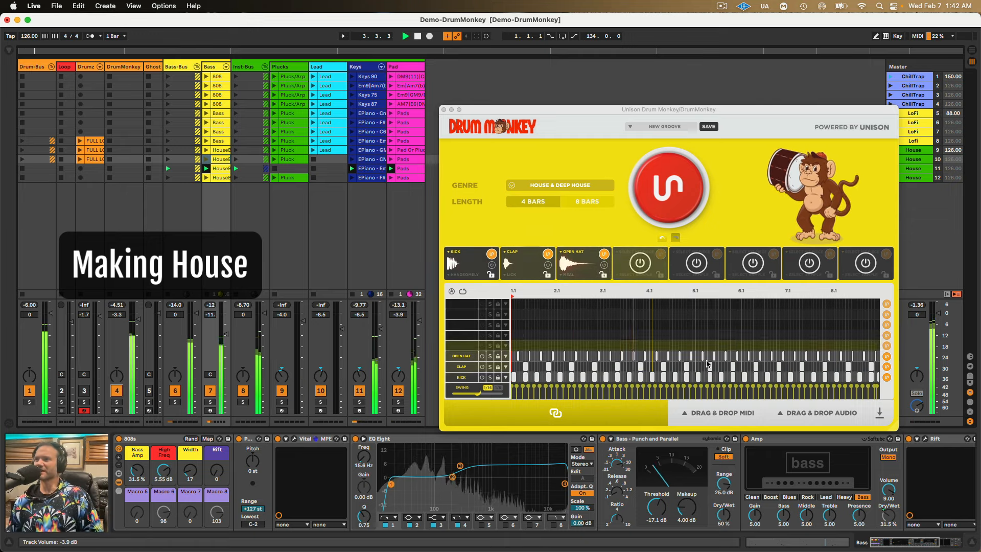
# Add a Perc part in the fourth instrument slot and regenerate its pattern three times.
pyautogui.click(632, 256)
pyautogui.click(632, 255)
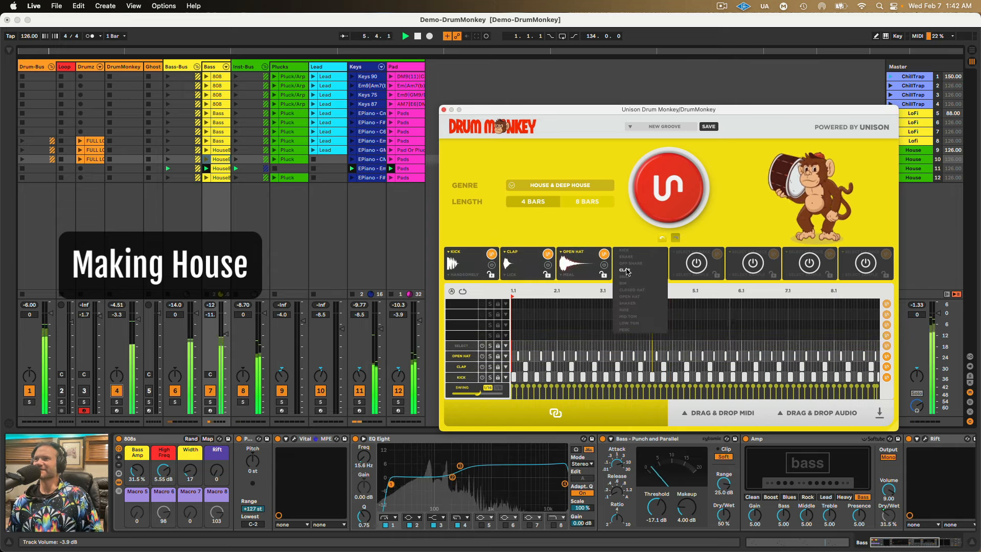
pyautogui.click(623, 330)
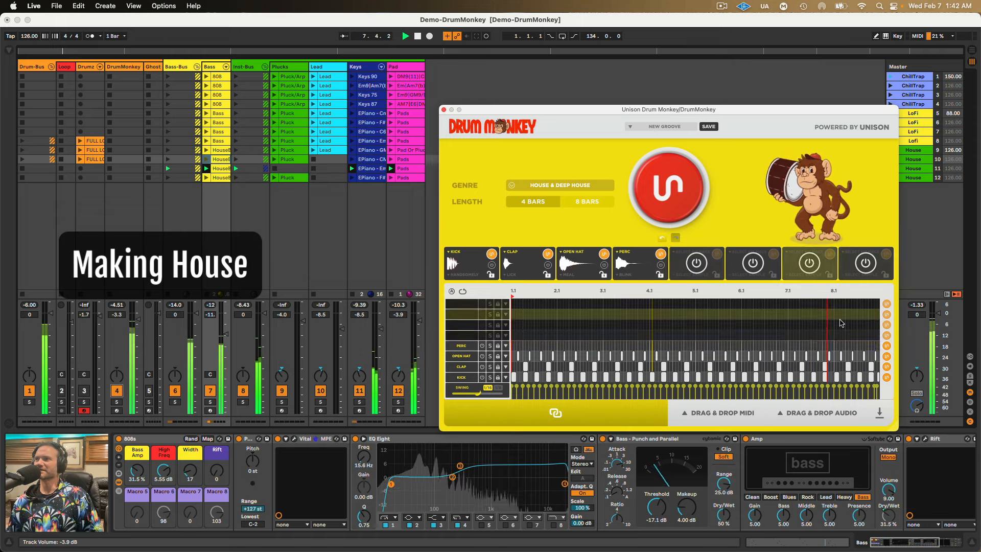
pyautogui.click(886, 346)
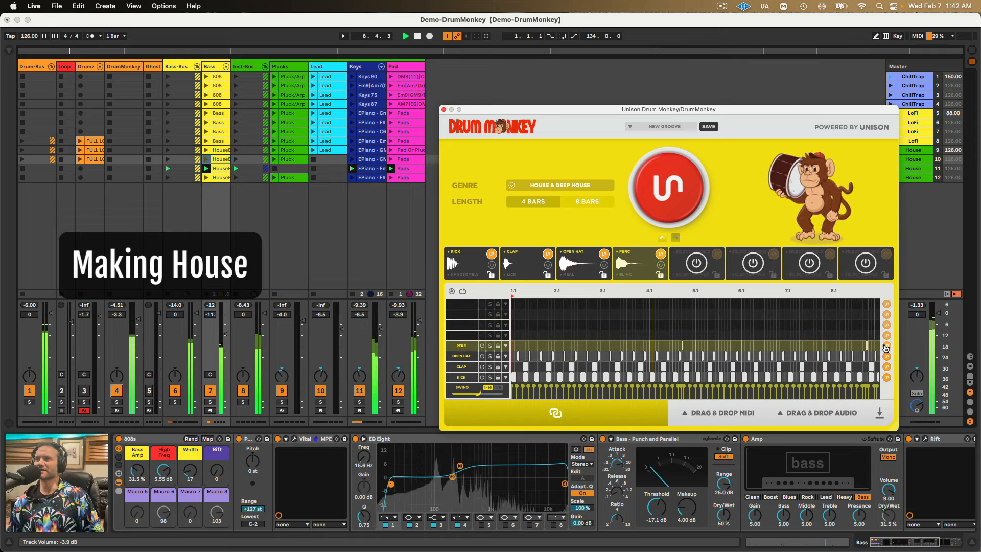
pyautogui.click(886, 348)
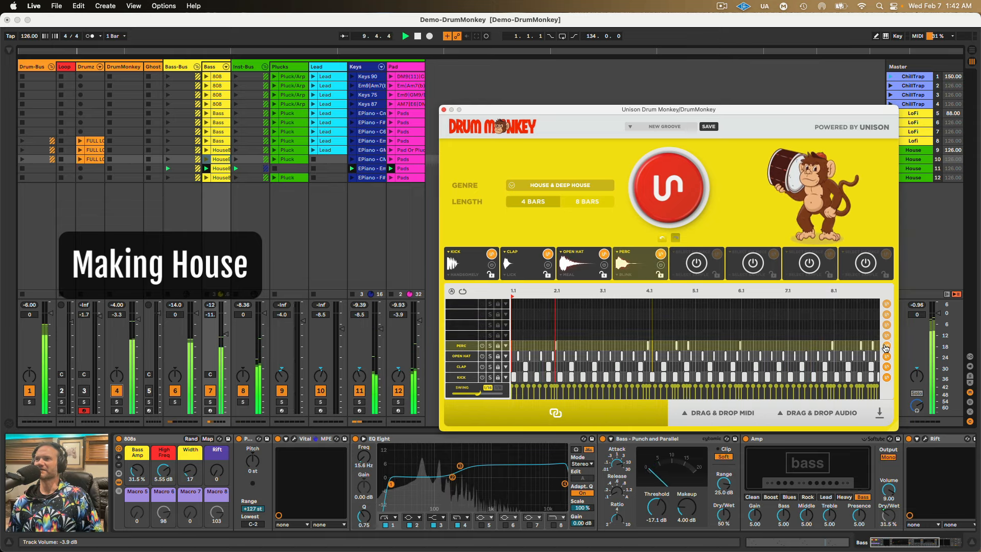
pyautogui.click(885, 348)
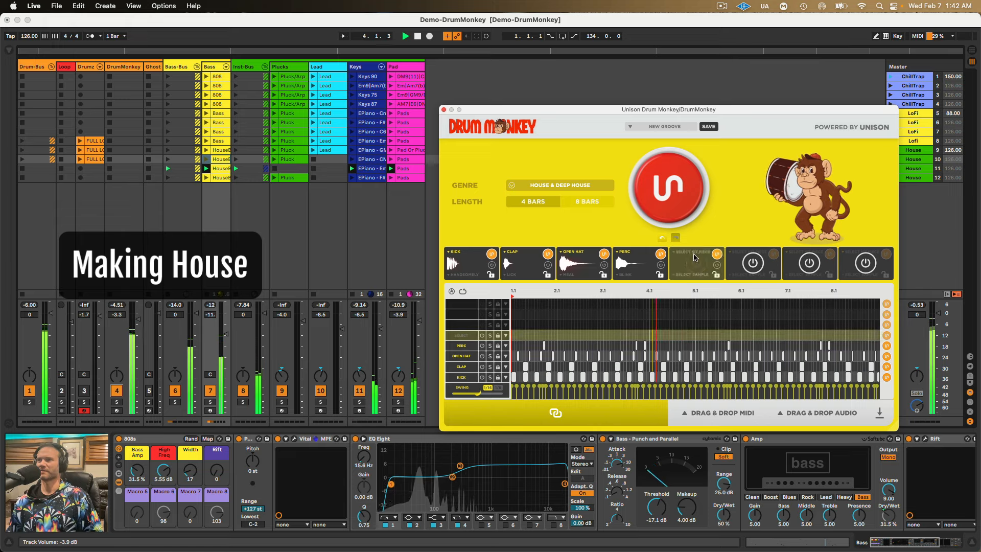
# Add a Ride part in the fifth instrument slot, with a randomly chosen sample and a generated pattern.
pyautogui.click(684, 252)
pyautogui.click(683, 309)
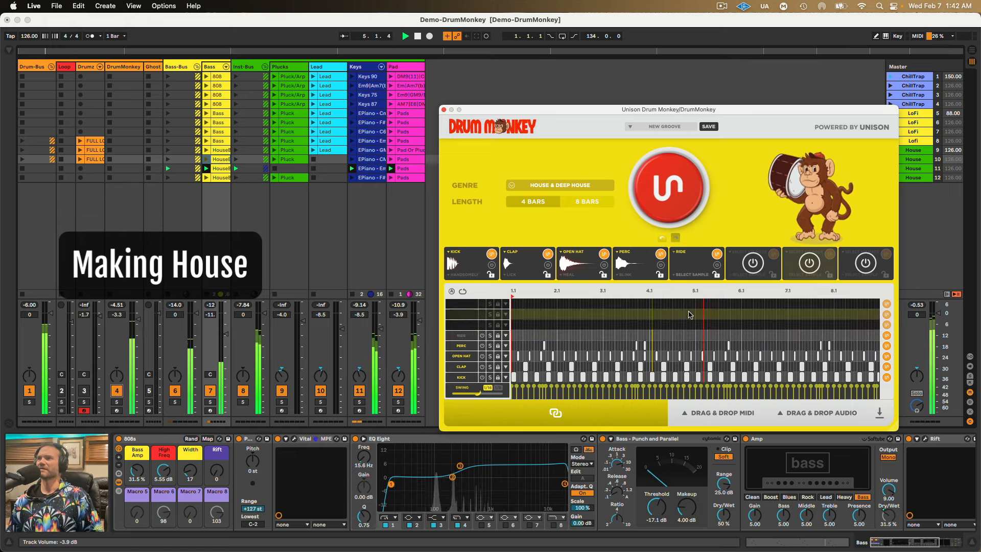
pyautogui.click(717, 255)
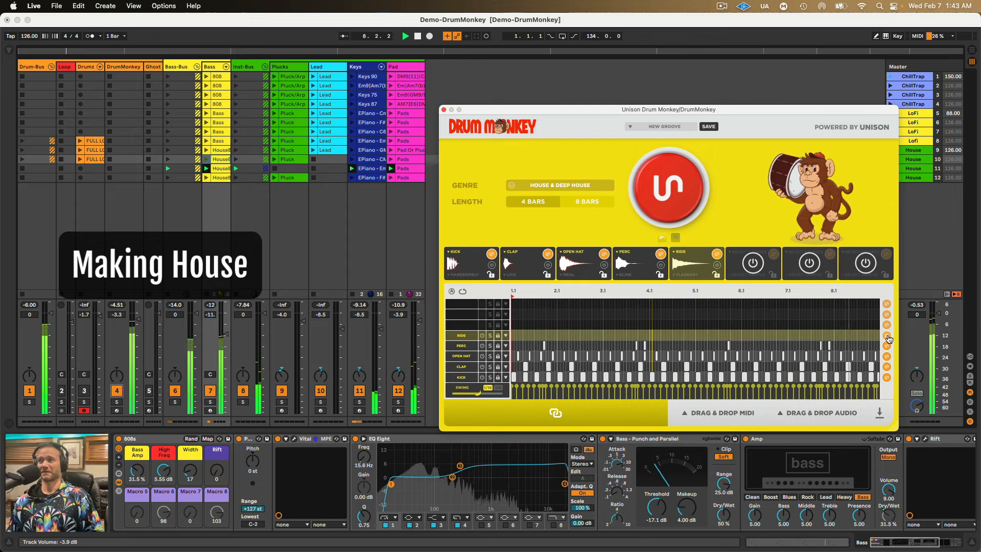
pyautogui.click(887, 335)
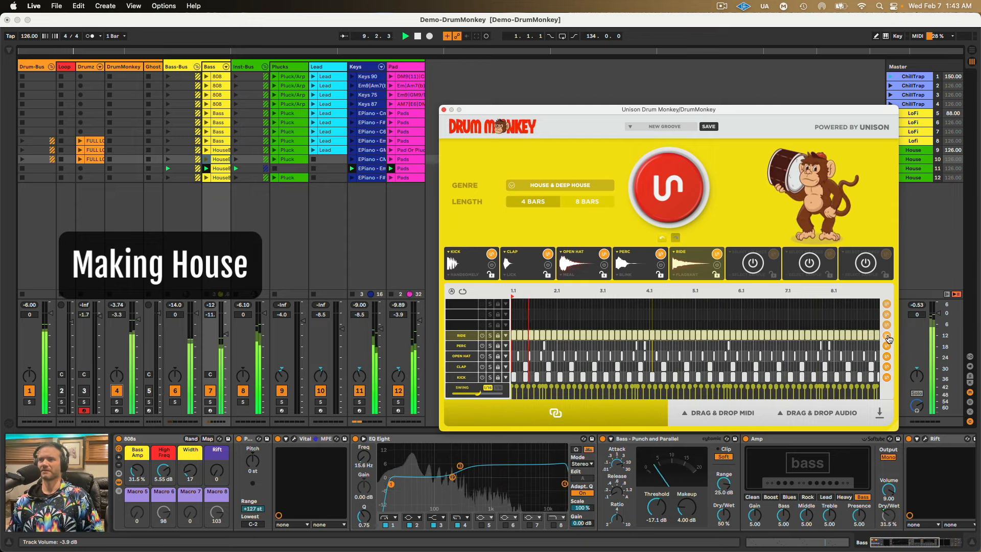
# Pan the Ride sample off-centre and shape its envelope to a 762 ms decay with -36 dB sustain.
pyautogui.click(689, 269)
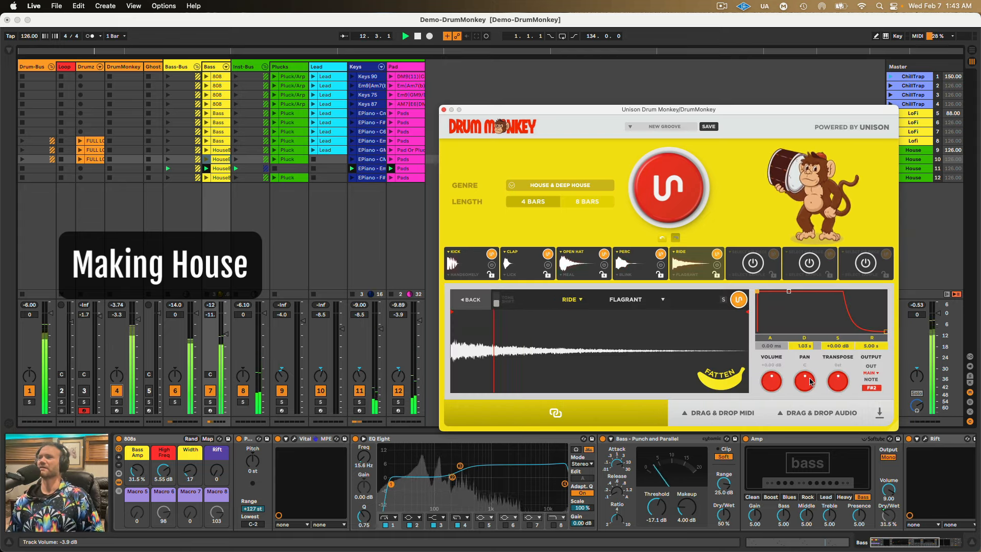
pyautogui.moveTo(811, 381); pyautogui.dragTo(813, 374)
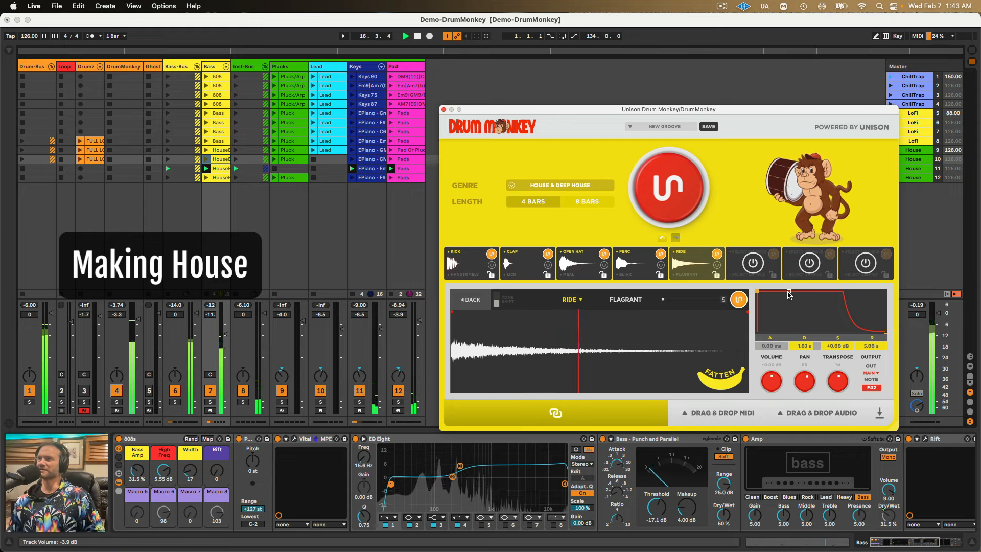
pyautogui.moveTo(789, 295); pyautogui.dragTo(784, 331)
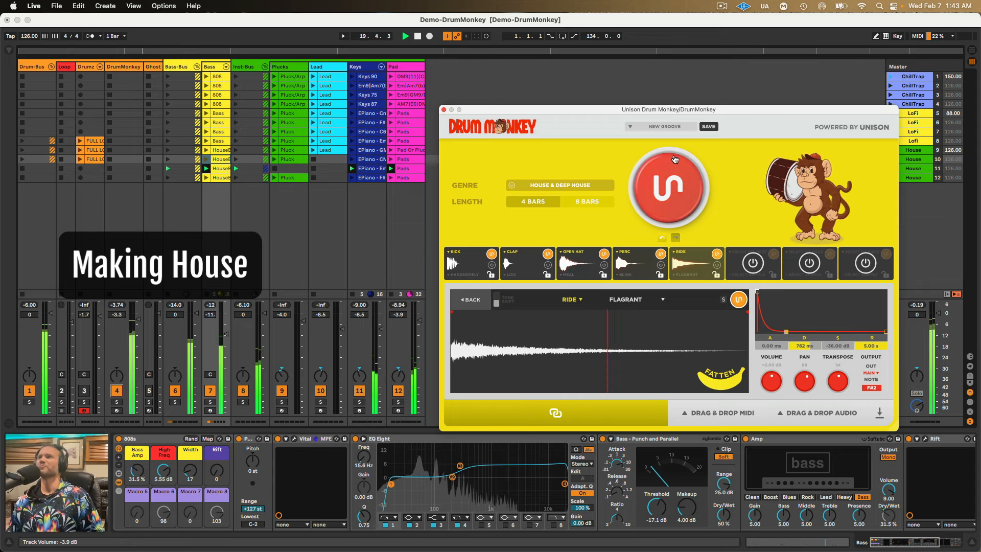
# Save the current groove as HOUSE-03.
pyautogui.click(701, 128)
pyautogui.write('HOUSE-03')
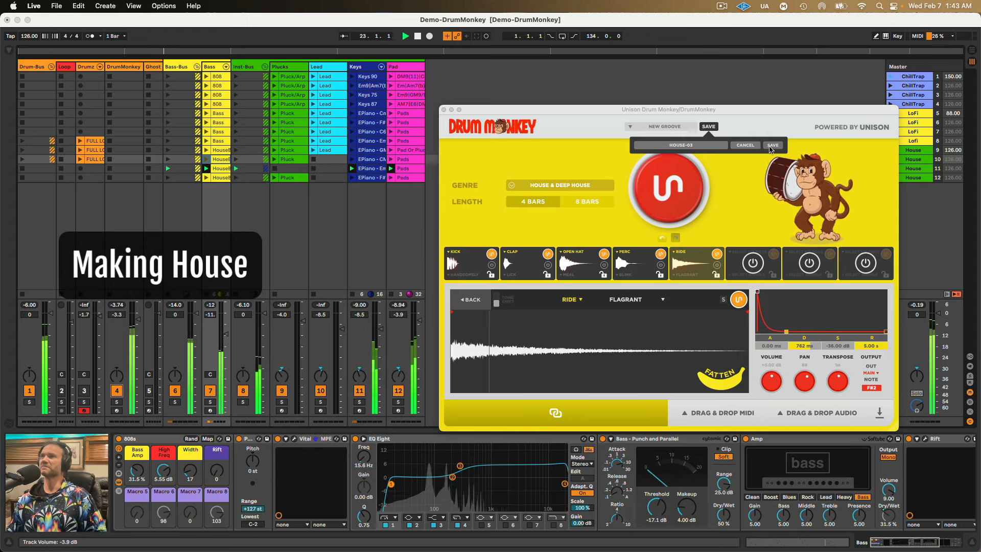
pyautogui.click(773, 145)
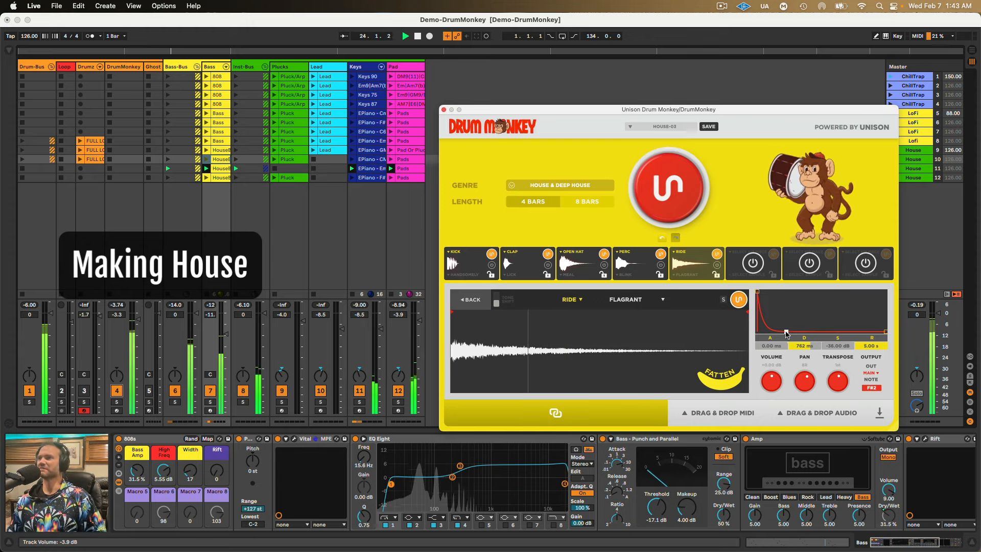
# Lengthen the Ride's envelope decay to 2.80 s and save the groove again as HOUSE-03.
pyautogui.moveTo(786, 332); pyautogui.dragTo(798, 331)
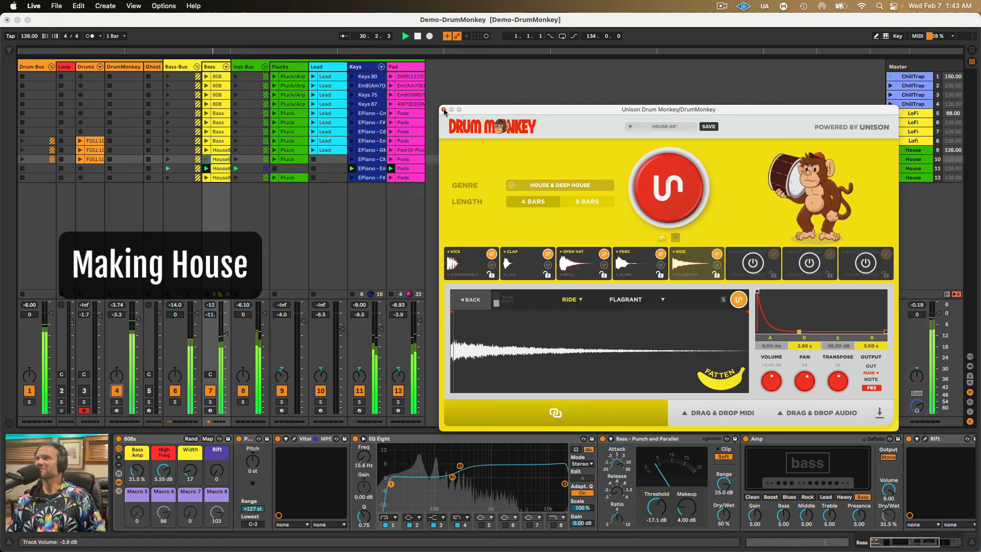
pyautogui.click(708, 127)
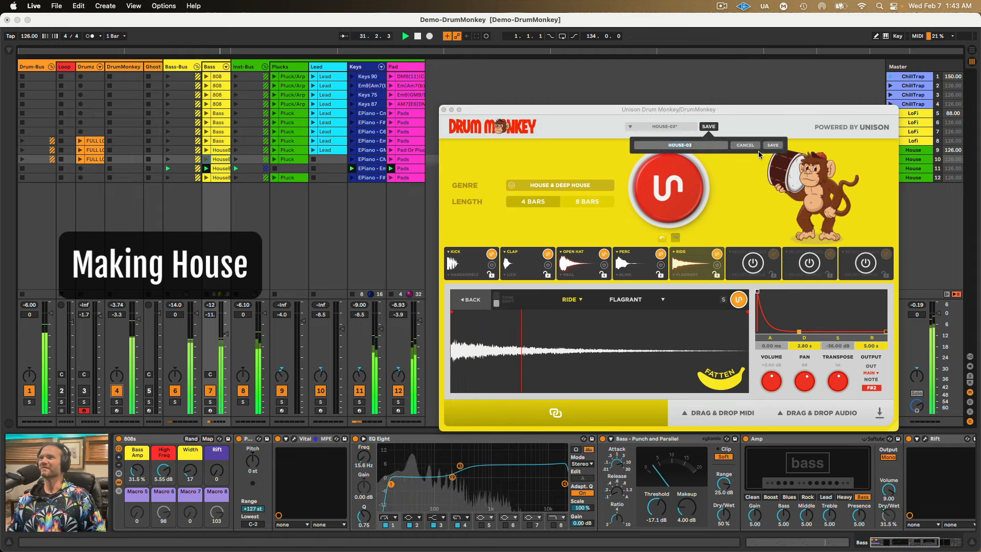
pyautogui.click(770, 145)
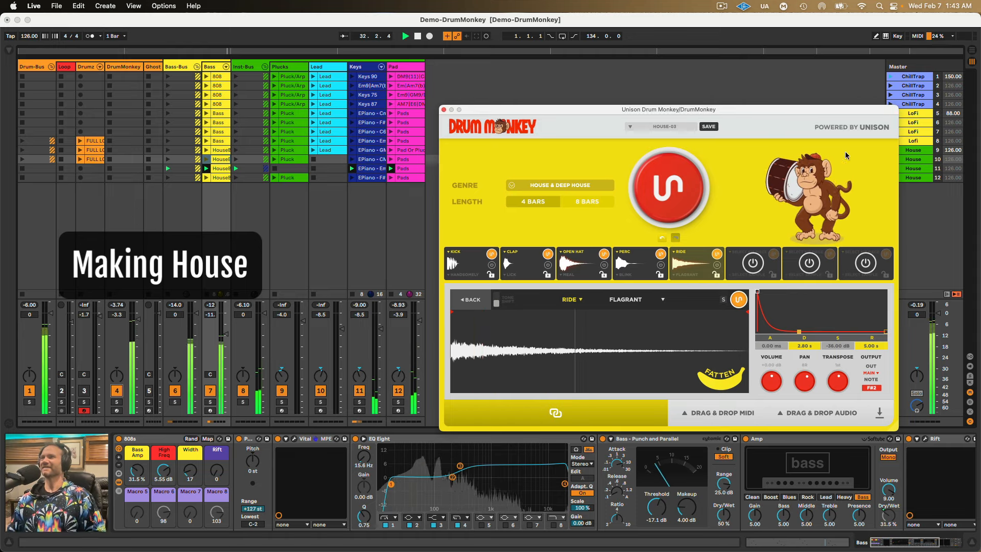
# Stop playback, close the Drum Monkey window and launch House scene 12.
pyautogui.press('space')
pyautogui.click(443, 109)
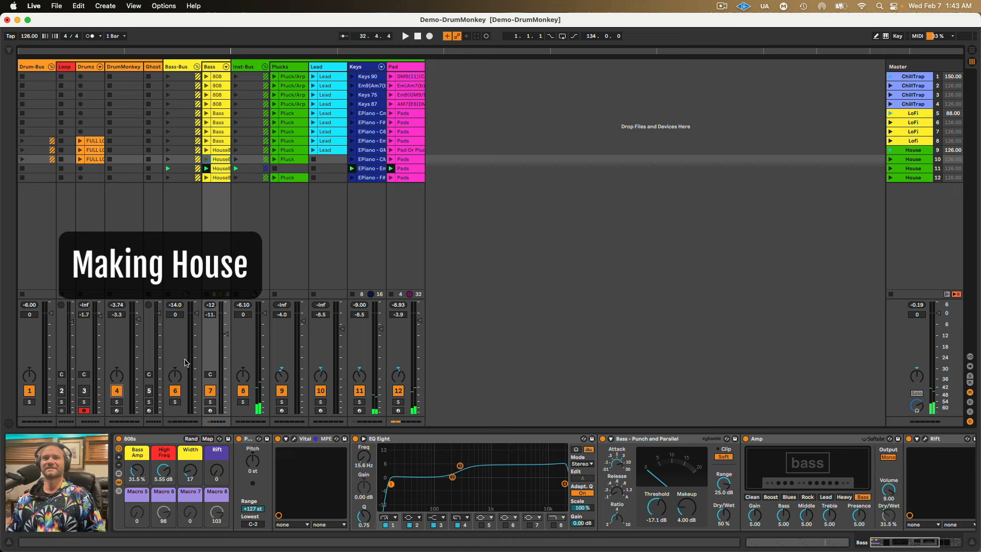
pyautogui.click(897, 176)
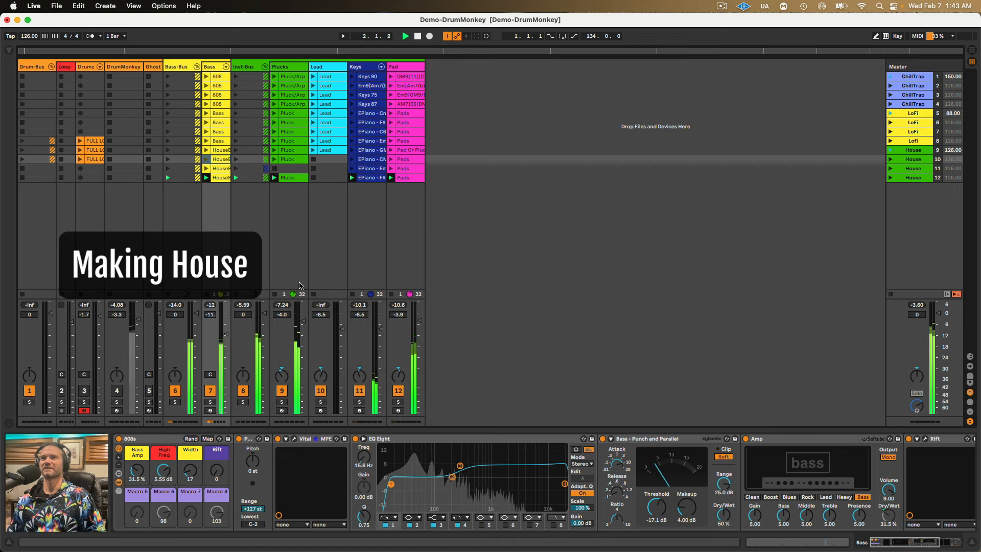
# Load the Pluck-LoFi-Mountain preset in the Plucks track's Vital synth and lower the track's volume to -7.1 dB.
pyautogui.moveTo(303, 321); pyautogui.dragTo(303, 323)
pyautogui.click(284, 66)
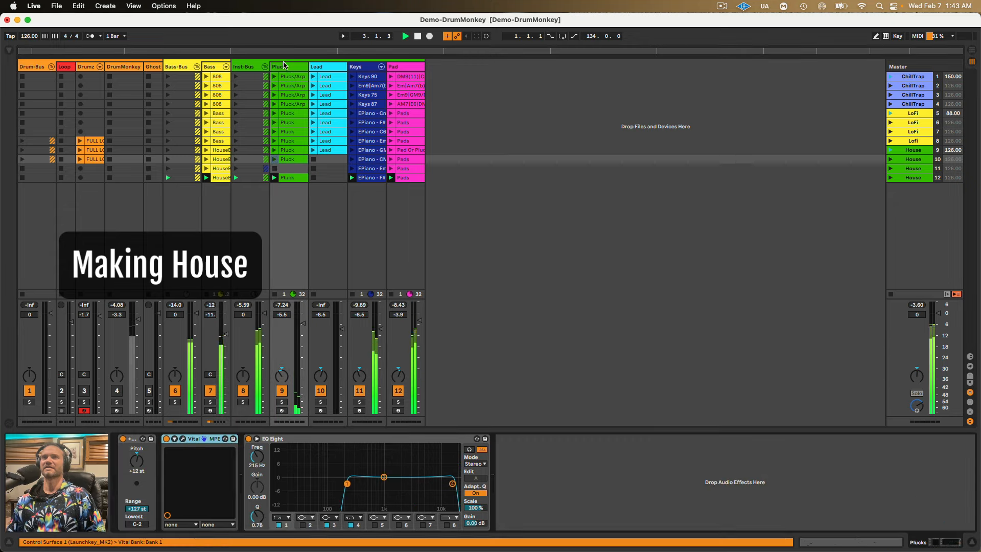
pyautogui.click(182, 439)
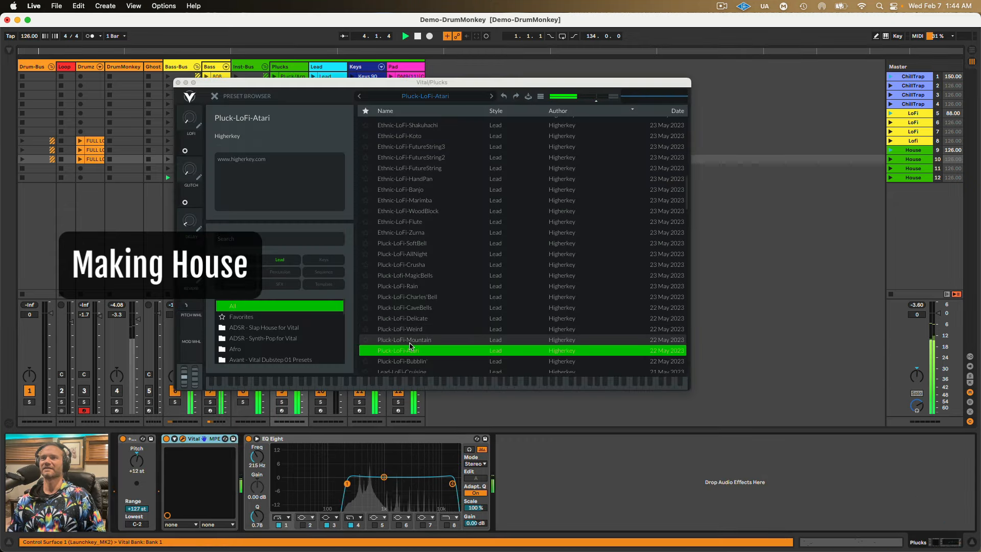
pyautogui.click(426, 339)
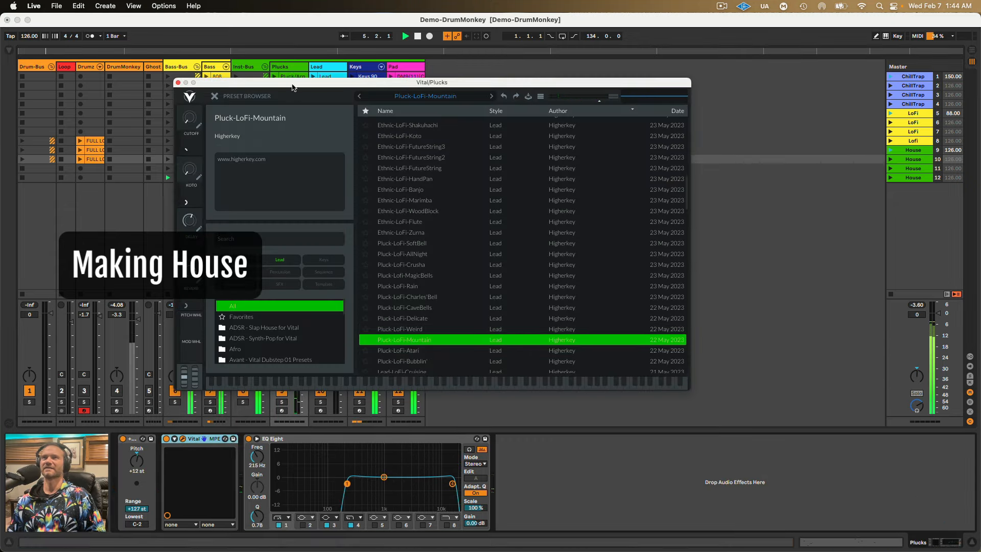
pyautogui.moveTo(292, 88); pyautogui.dragTo(429, 99)
pyautogui.click(314, 94)
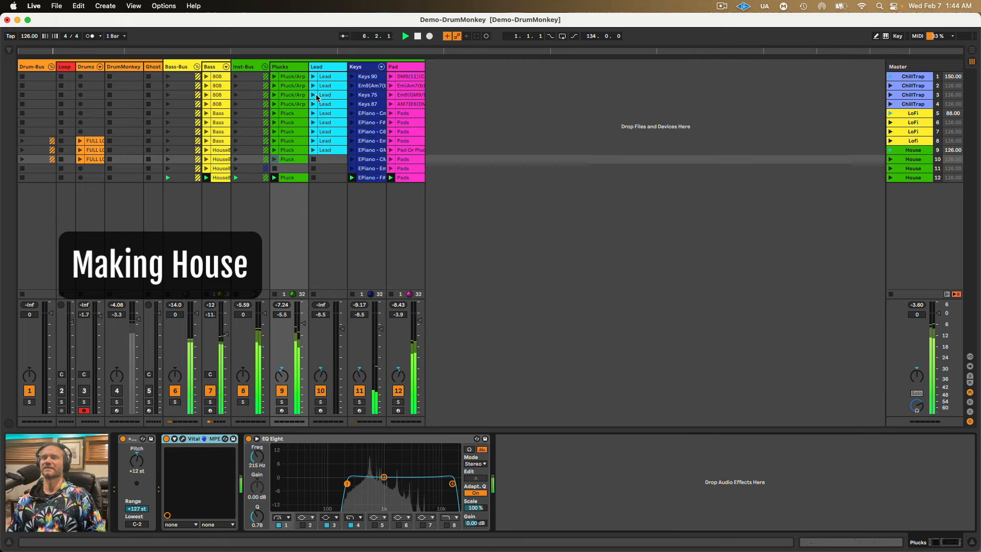
pyautogui.moveTo(303, 323); pyautogui.dragTo(303, 326)
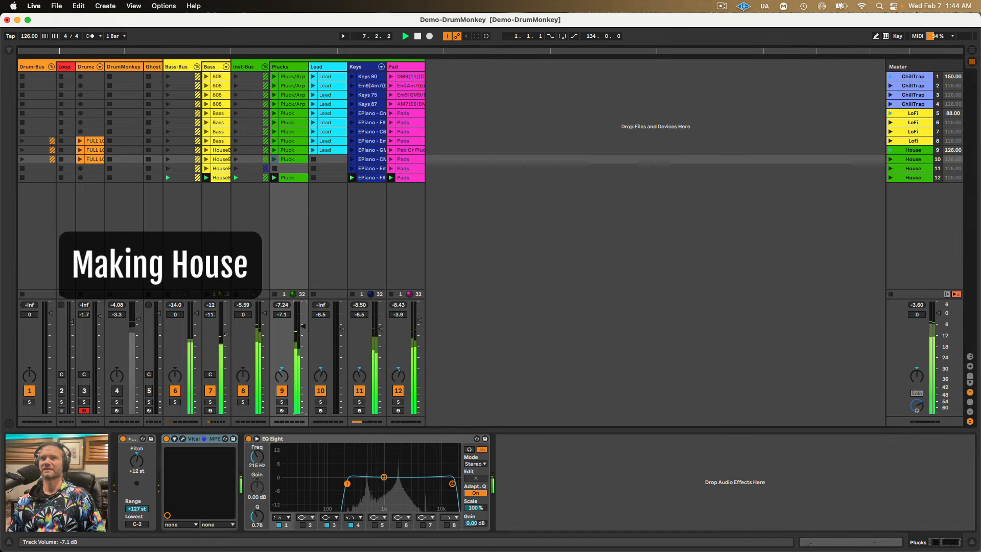
# Open Drum Monkey on the DrumMonkey track and generate a new House & Deep House groove, replacing HOUSE-03.
pyautogui.click(124, 159)
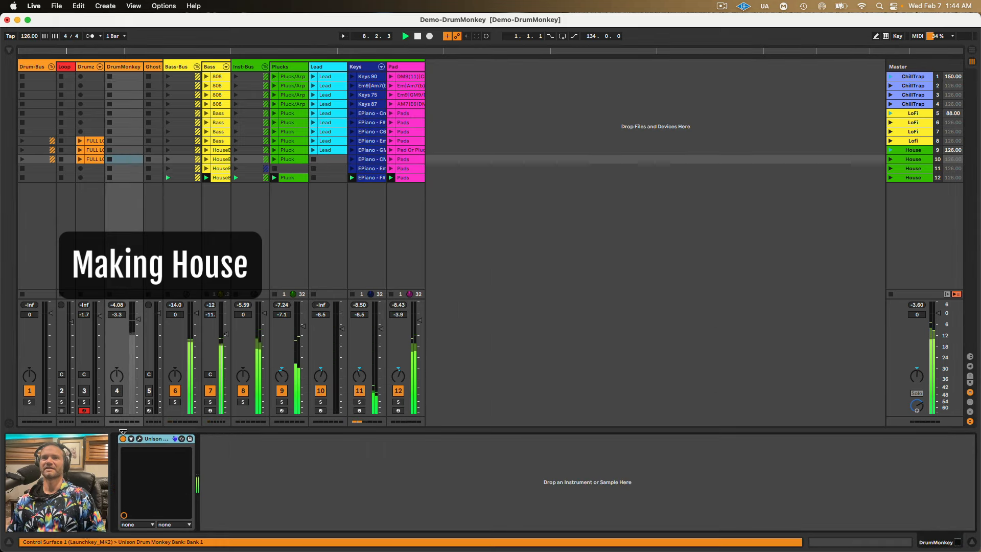
pyautogui.click(140, 439)
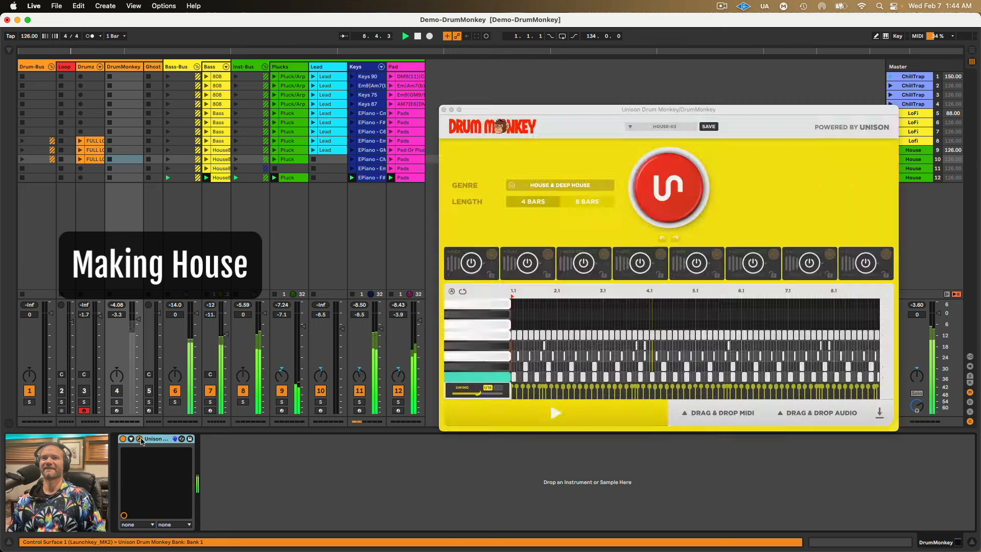
pyautogui.click(678, 199)
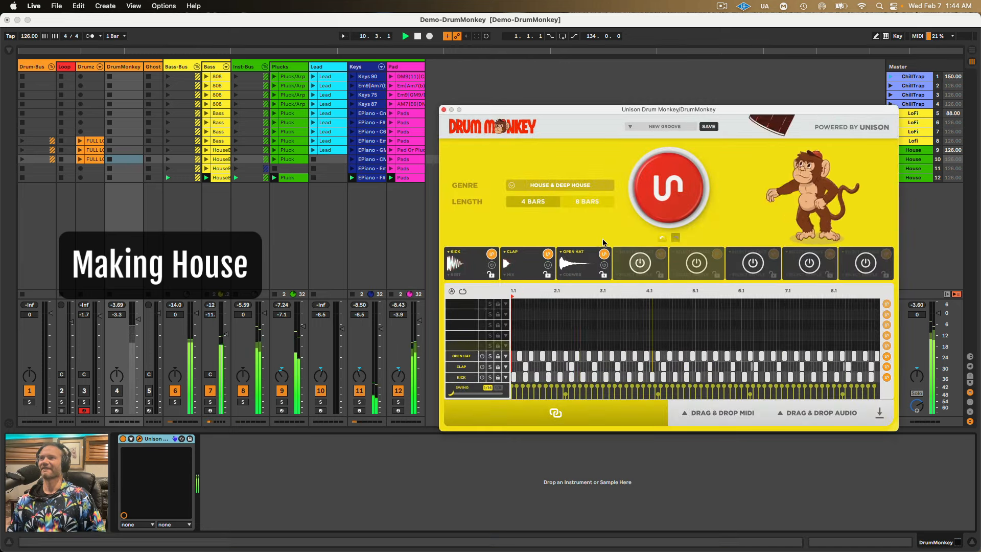
pyautogui.click(654, 220)
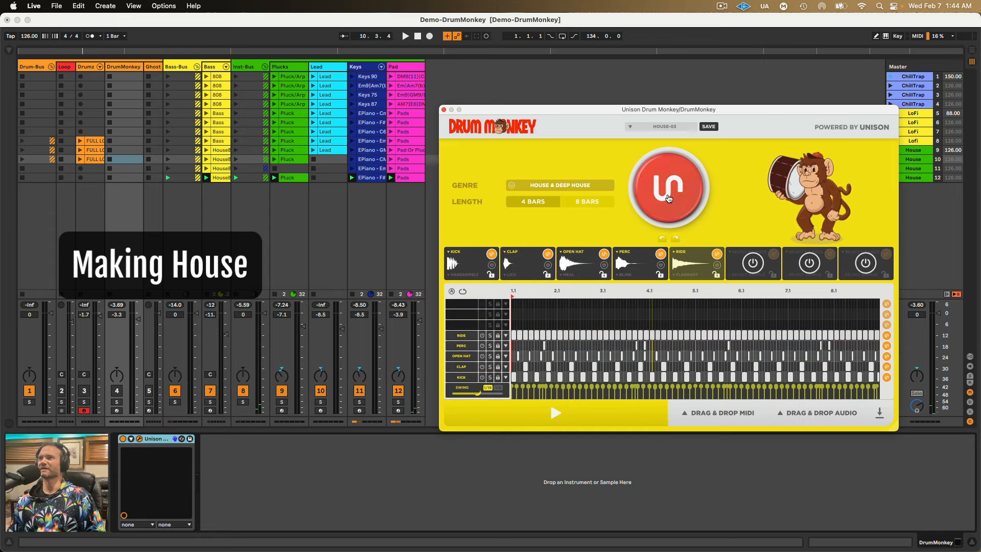
pyautogui.click(669, 198)
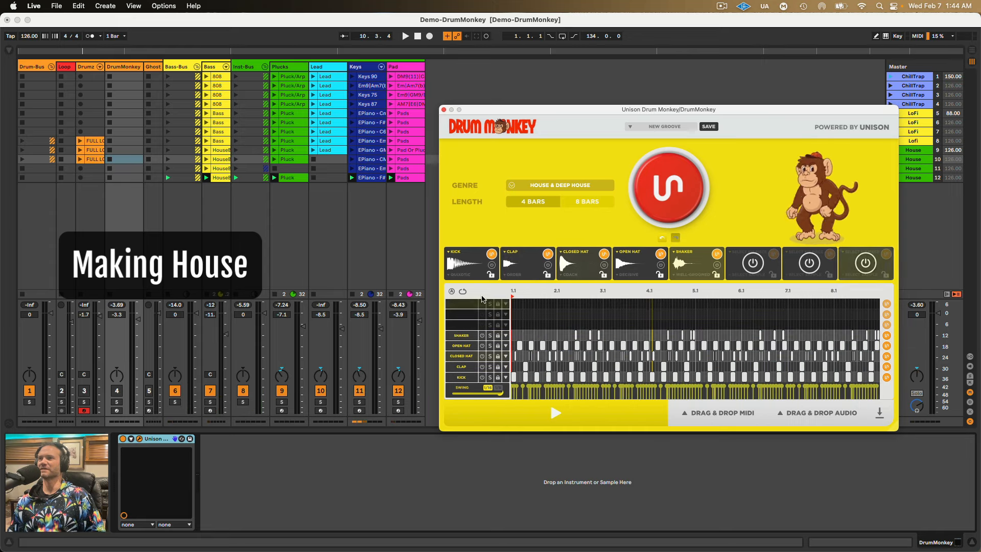
# Enable the DrumMonkey track and play the groove, auditioning it without the Closed Hat before restoring that part.
pyautogui.click(118, 390)
pyautogui.press('space')
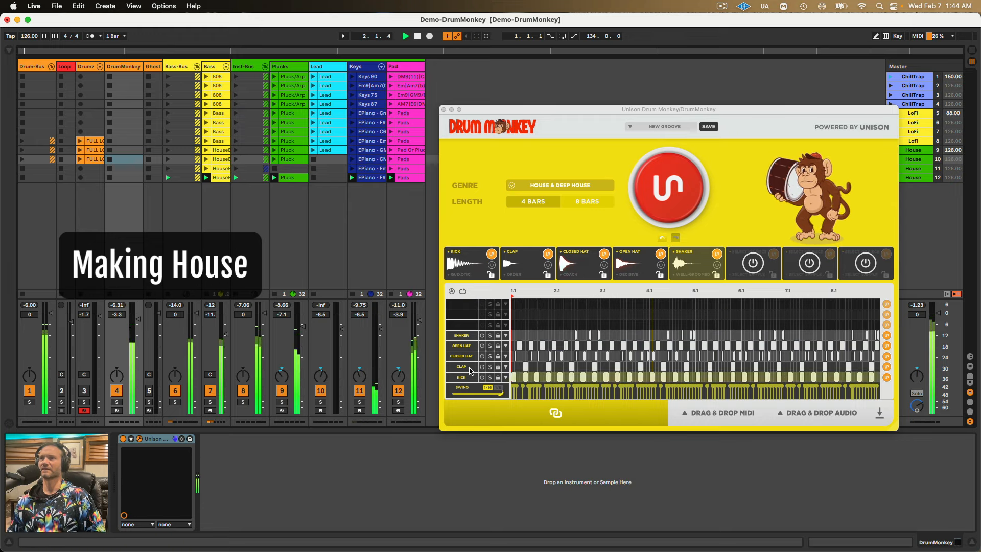
pyautogui.click(482, 356)
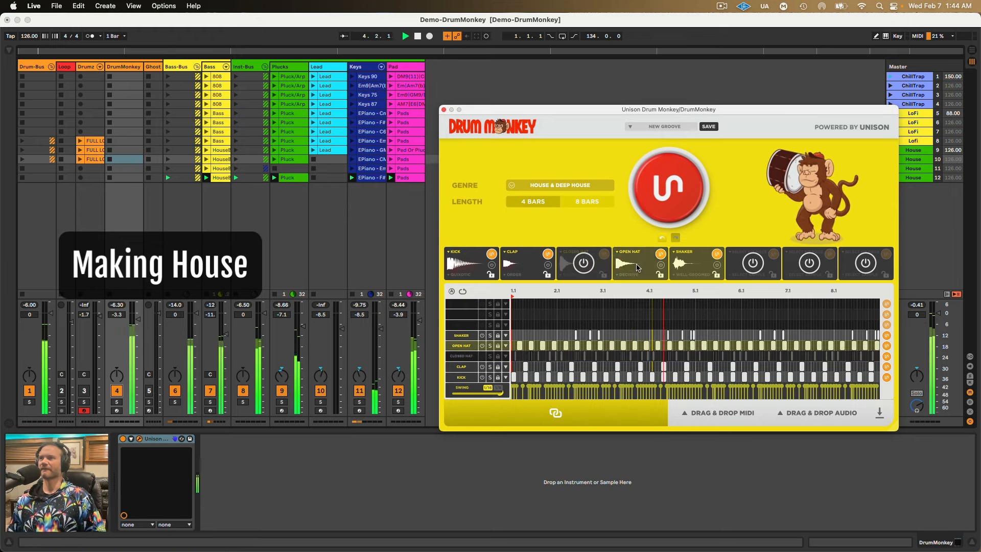
pyautogui.click(661, 266)
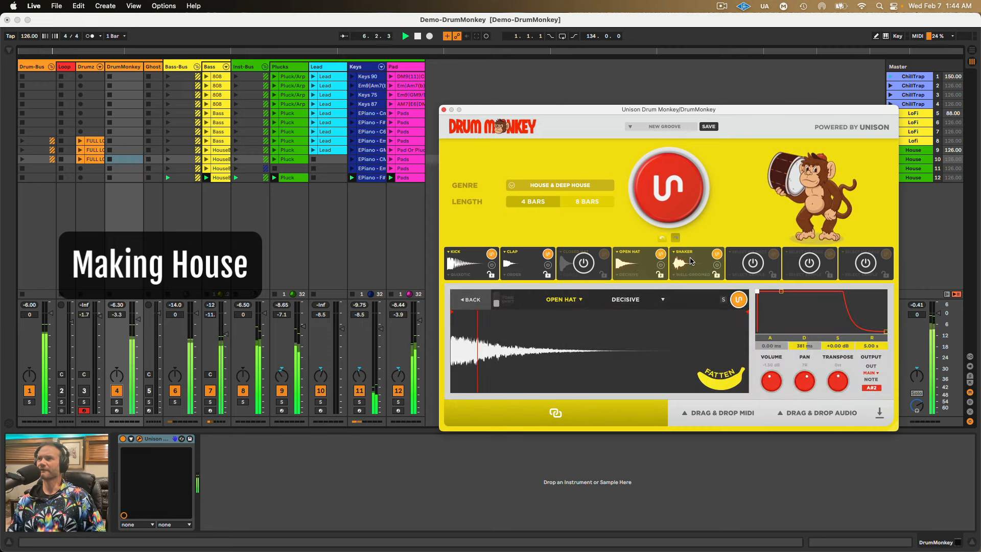
pyautogui.click(687, 264)
pyautogui.click(582, 269)
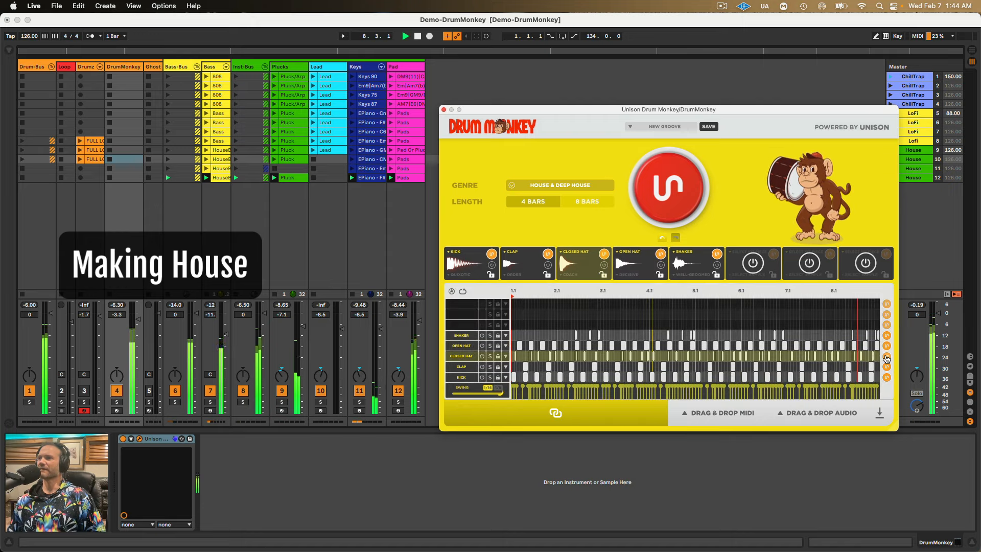
# Regenerate the Closed Hat pattern three times while the groove plays.
pyautogui.click(886, 357)
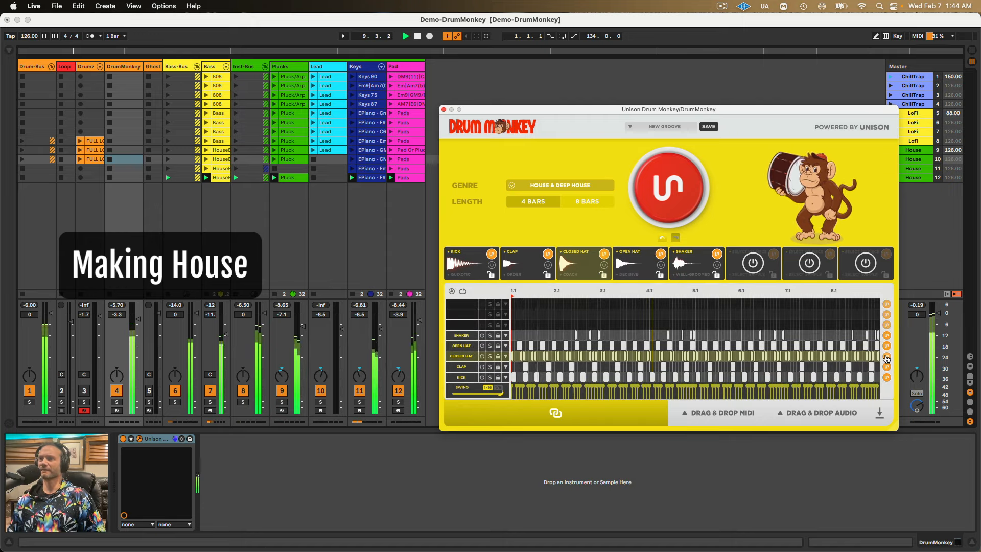
pyautogui.click(886, 357)
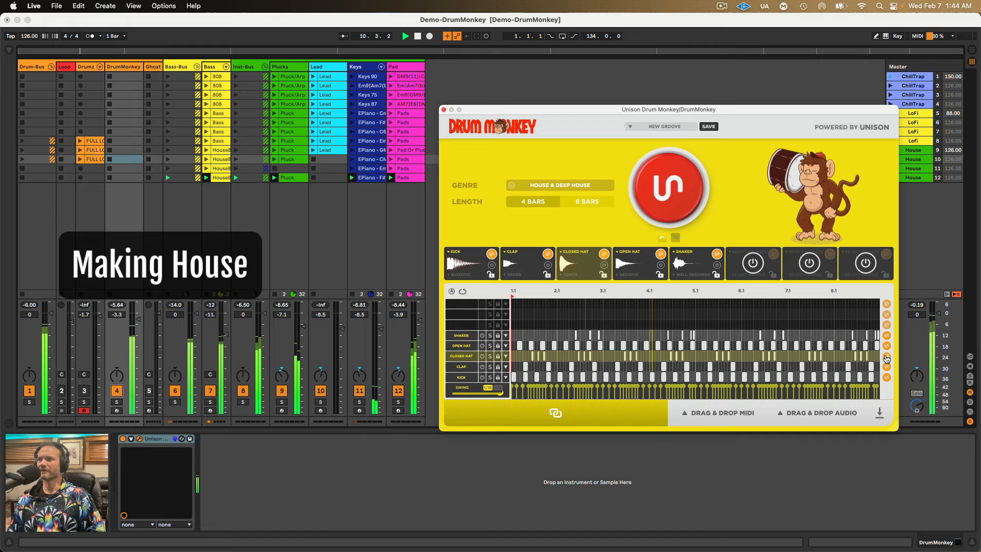
pyautogui.click(886, 357)
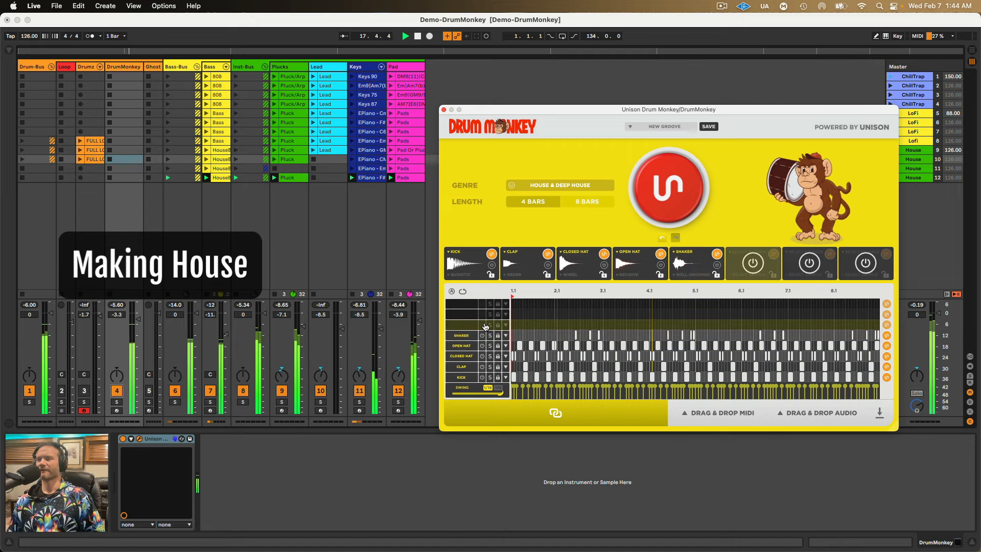
# Add a Perc part in the sixth instrument slot and generate a sound for it.
pyautogui.click(736, 251)
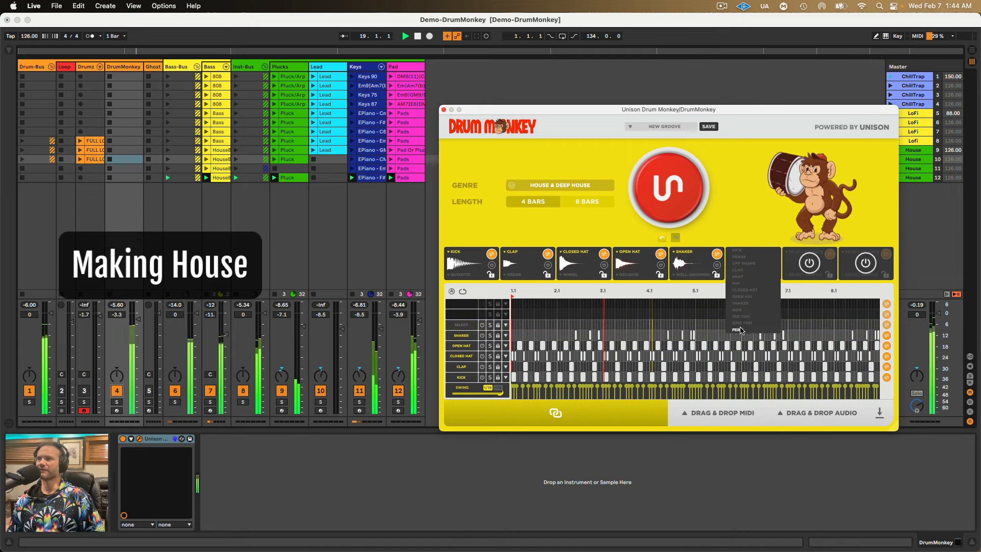
pyautogui.click(740, 330)
pyautogui.click(775, 254)
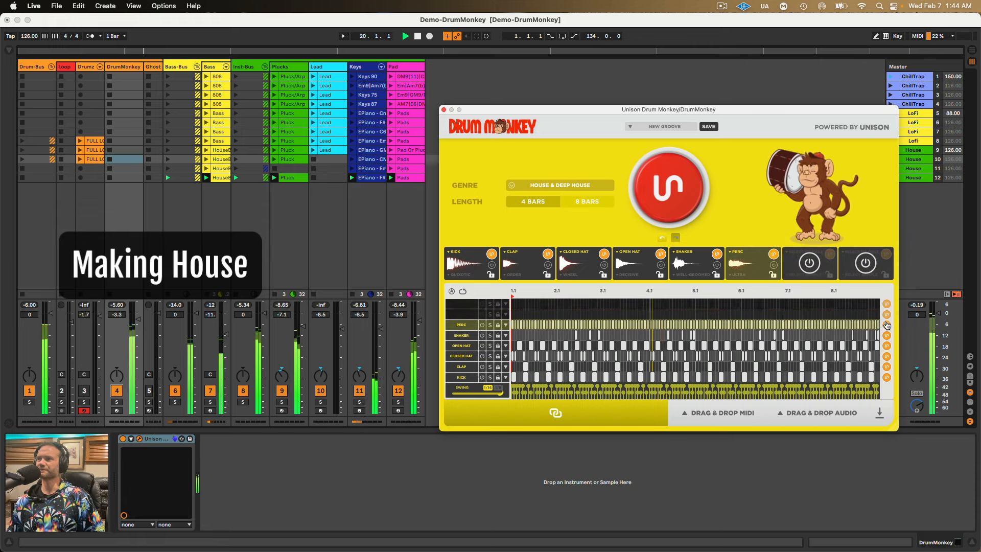
# Solo the Perc part, switch its sample to Company, and compare it soloed against the full groove.
pyautogui.click(490, 326)
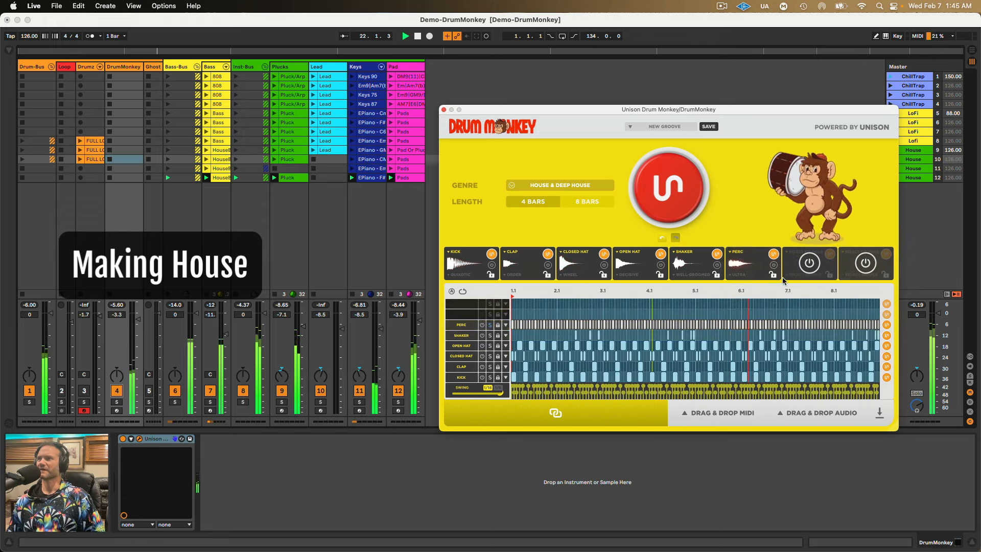
pyautogui.click(755, 265)
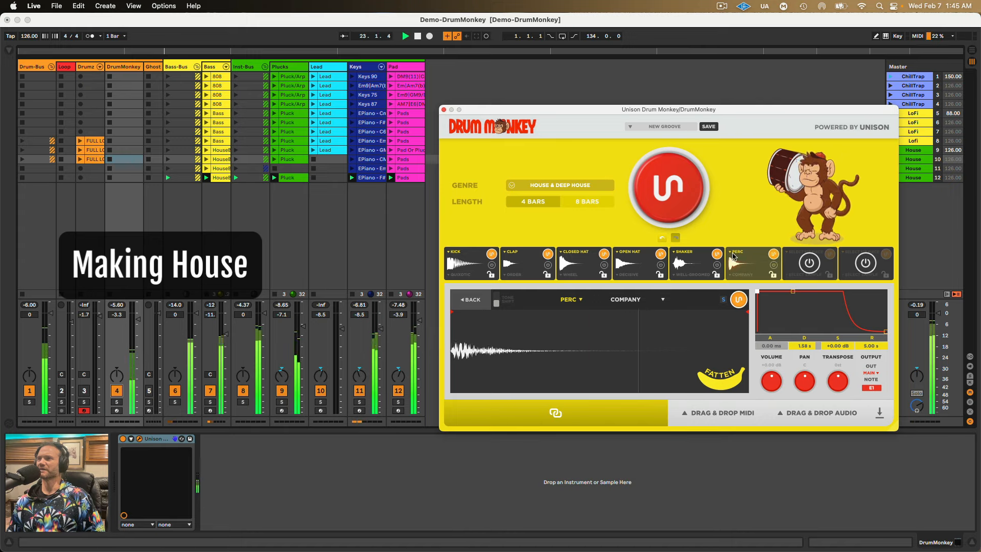
pyautogui.click(475, 303)
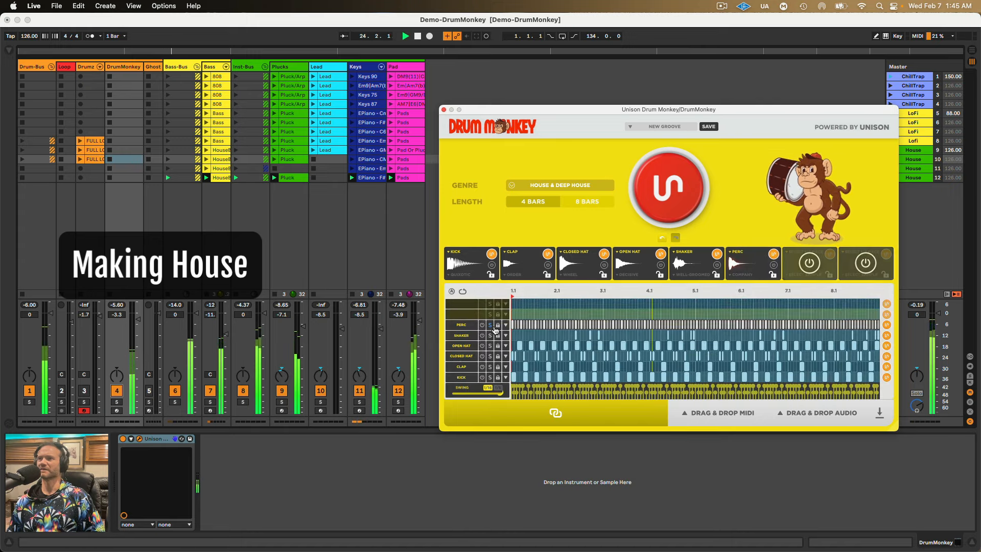
pyautogui.click(490, 327)
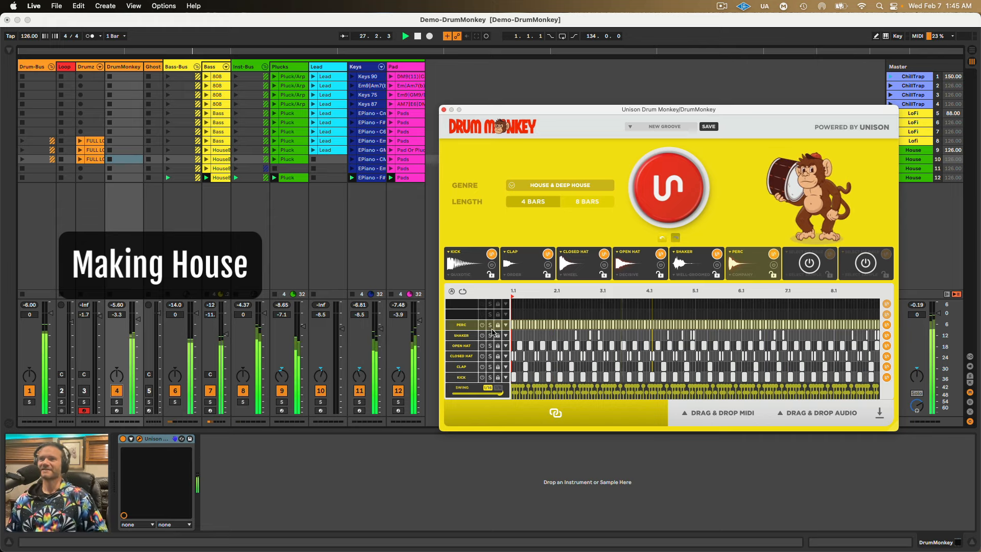
pyautogui.click(490, 326)
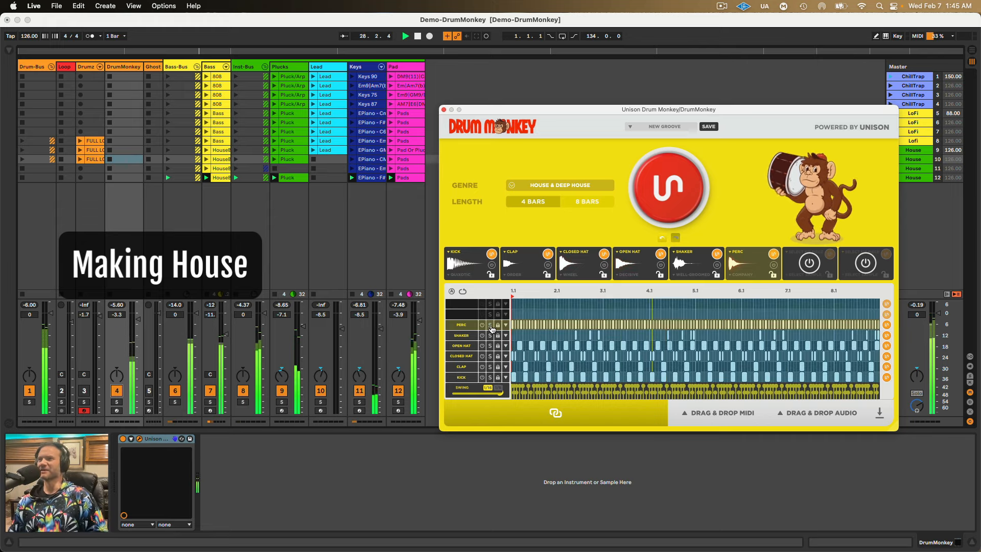
pyautogui.click(490, 326)
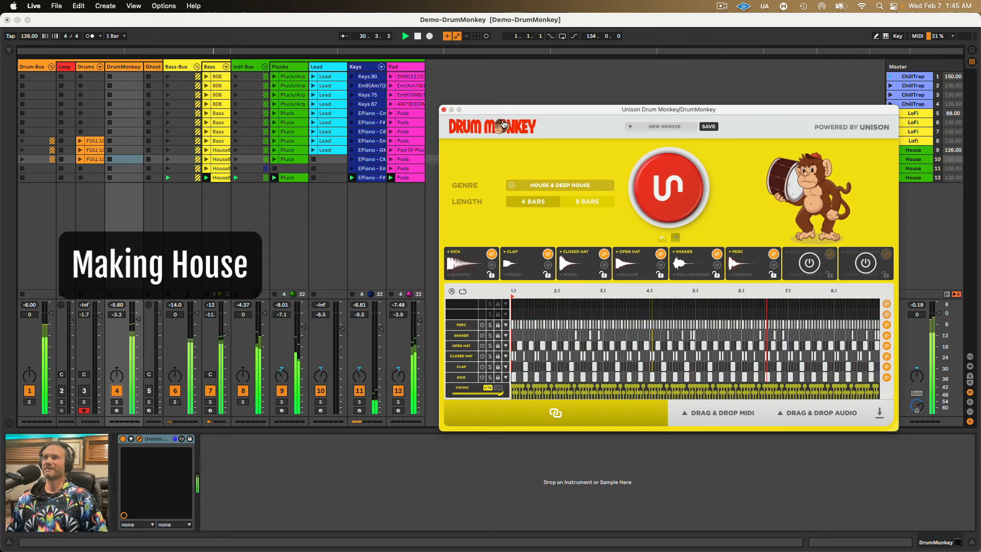
# Solo the DrumMonkey track and slightly reduce the groove's swing.
pyautogui.moveTo(500, 110); pyautogui.dragTo(494, 107)
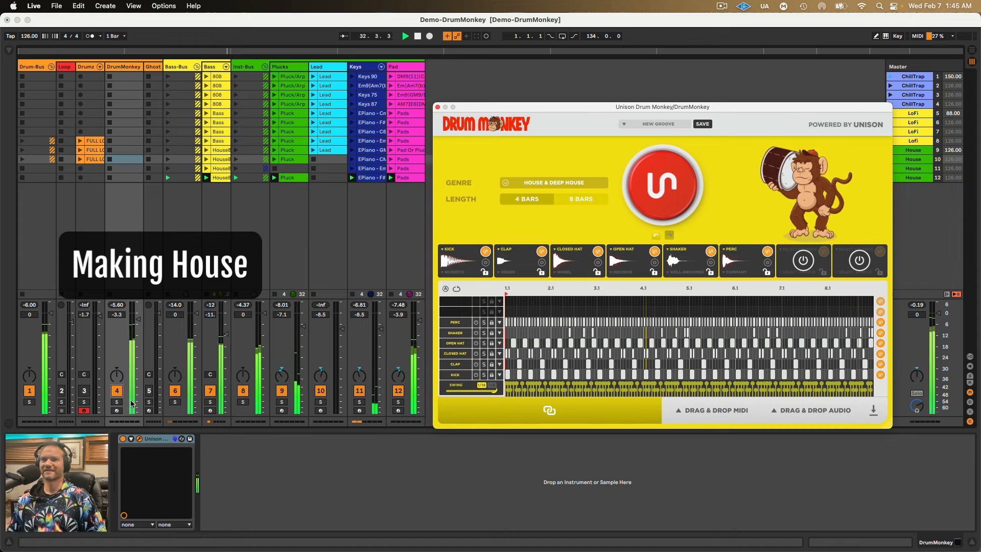
pyautogui.click(116, 402)
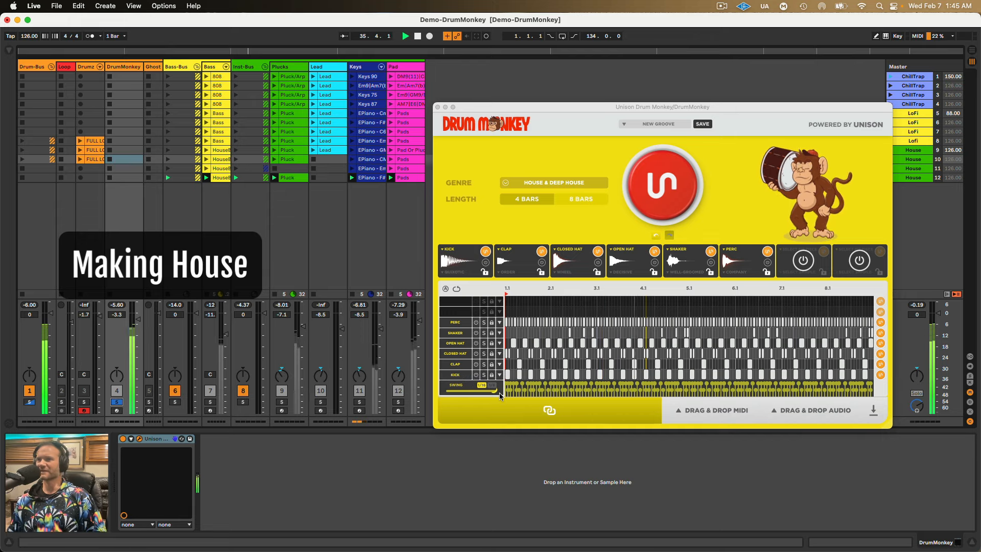
pyautogui.moveTo(495, 391)
pyautogui.mouseDown()
pyautogui.moveTo(442, 394)
pyautogui.moveTo(494, 391)
pyautogui.mouseUp()
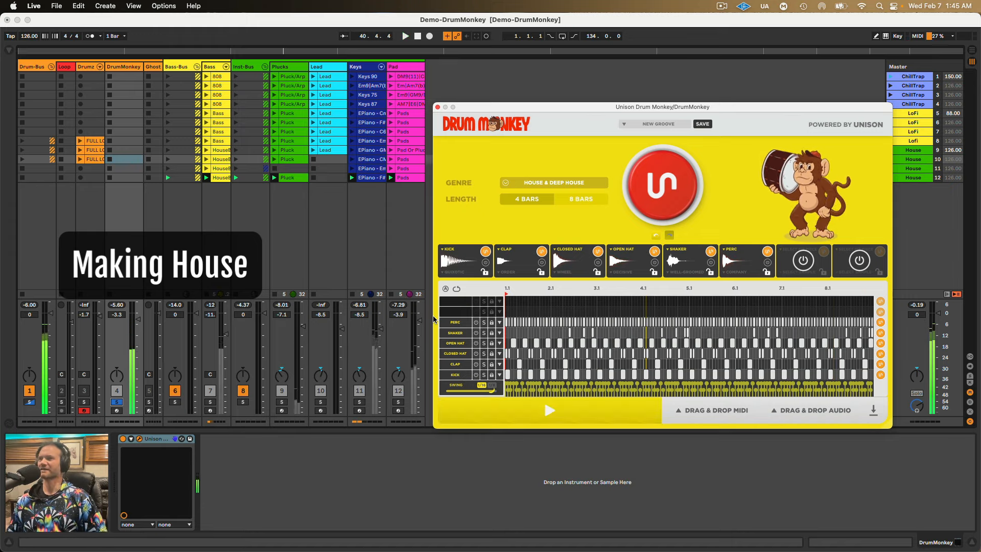
pyautogui.click(721, 6)
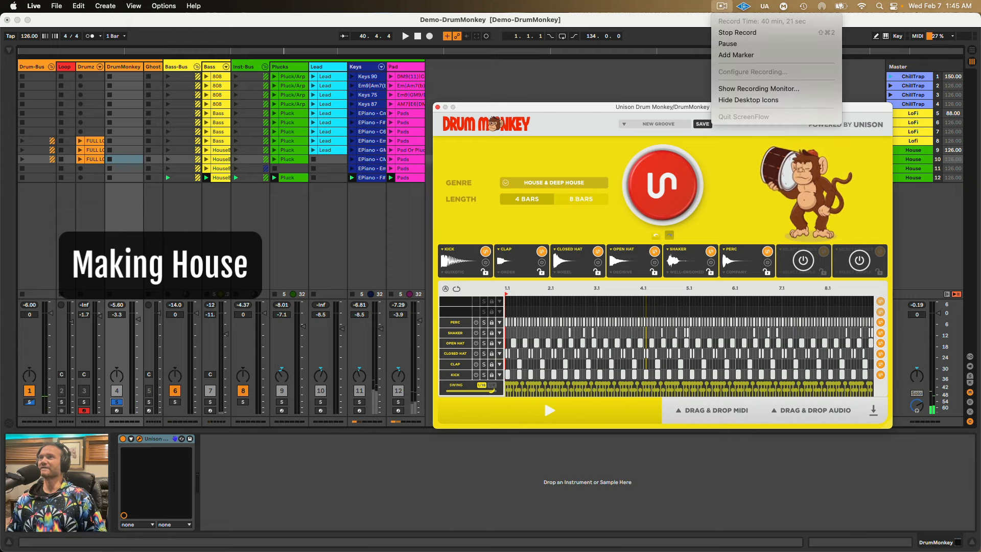
pyautogui.click(723, 3)
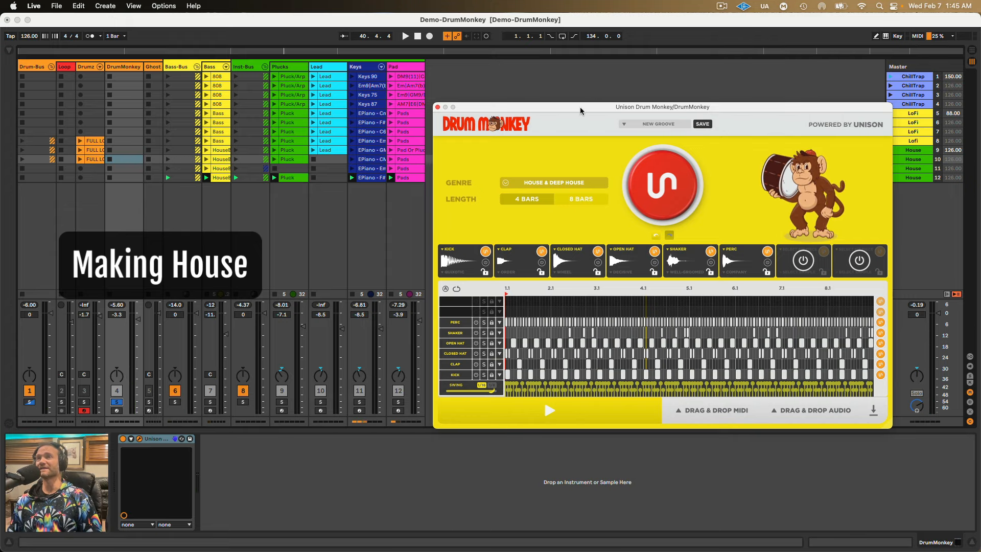
pyautogui.moveTo(581, 107); pyautogui.dragTo(577, 93)
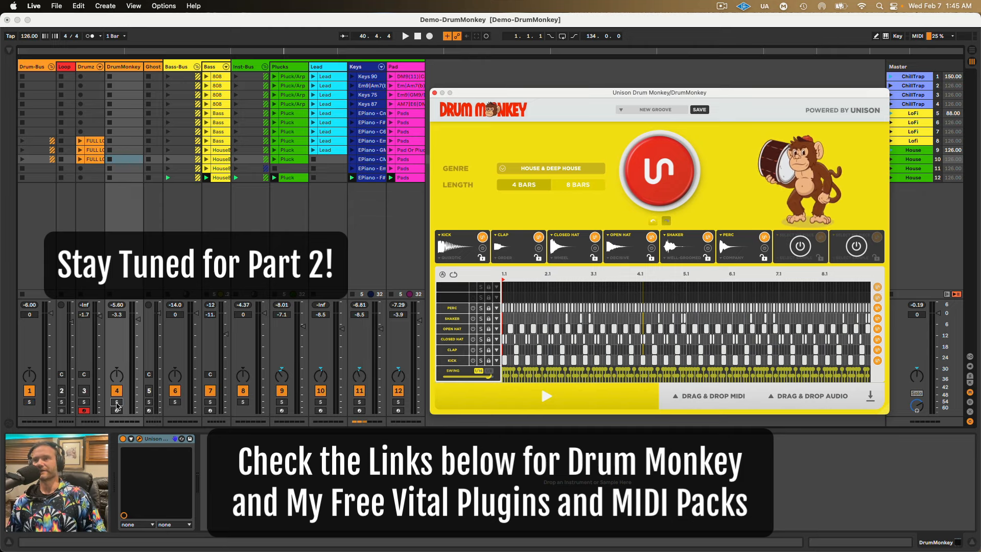
pyautogui.moveTo(486, 94); pyautogui.dragTo(484, 94)
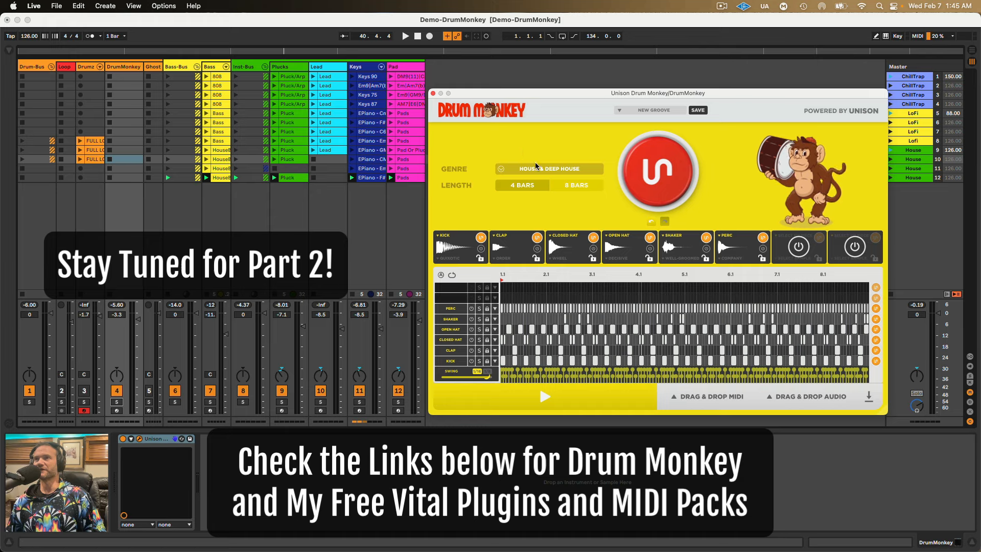